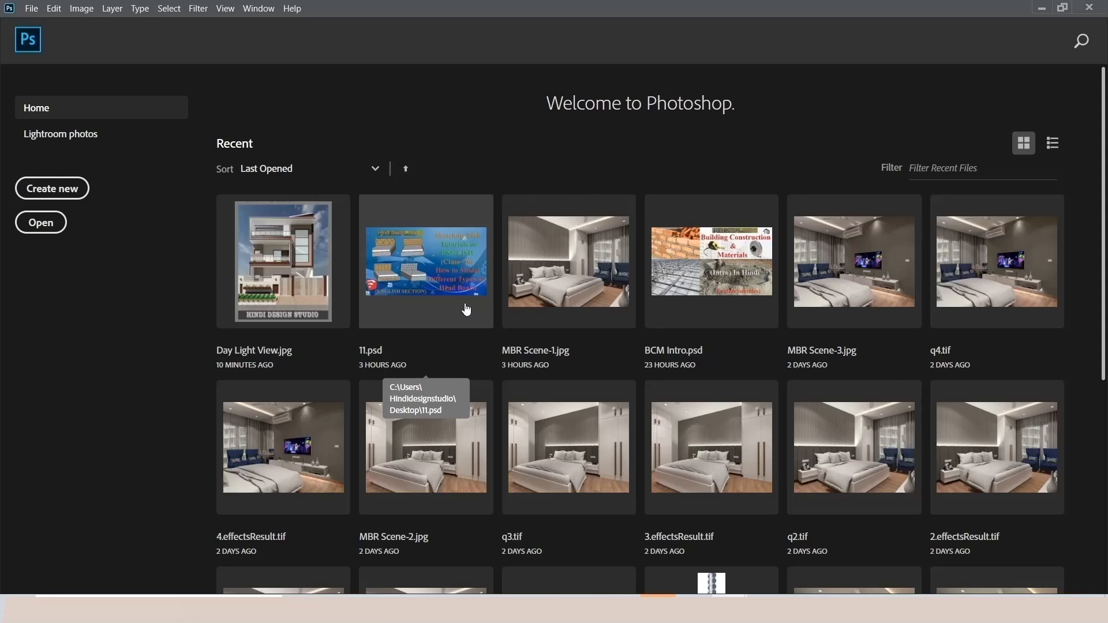
# - Create a new document 2000 pixels wide and 2000 pixels high with a white background
pyautogui.click(58, 188)
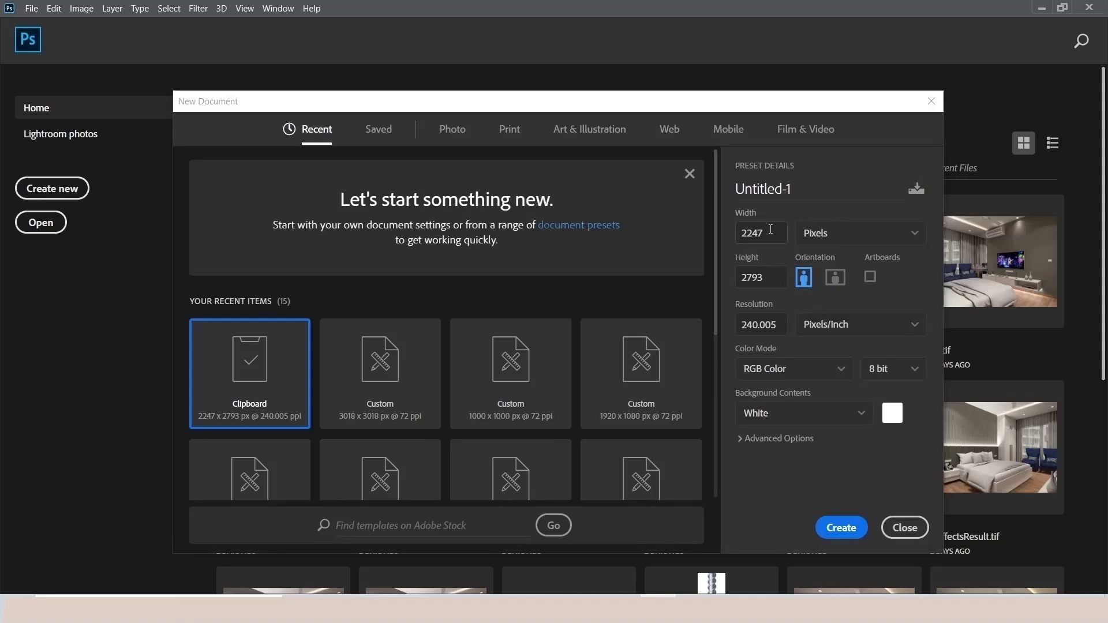
pyautogui.write('2000')
pyautogui.moveTo(729, 286); pyautogui.dragTo(683, 290)
pyautogui.write('2000')
pyautogui.click(858, 521)
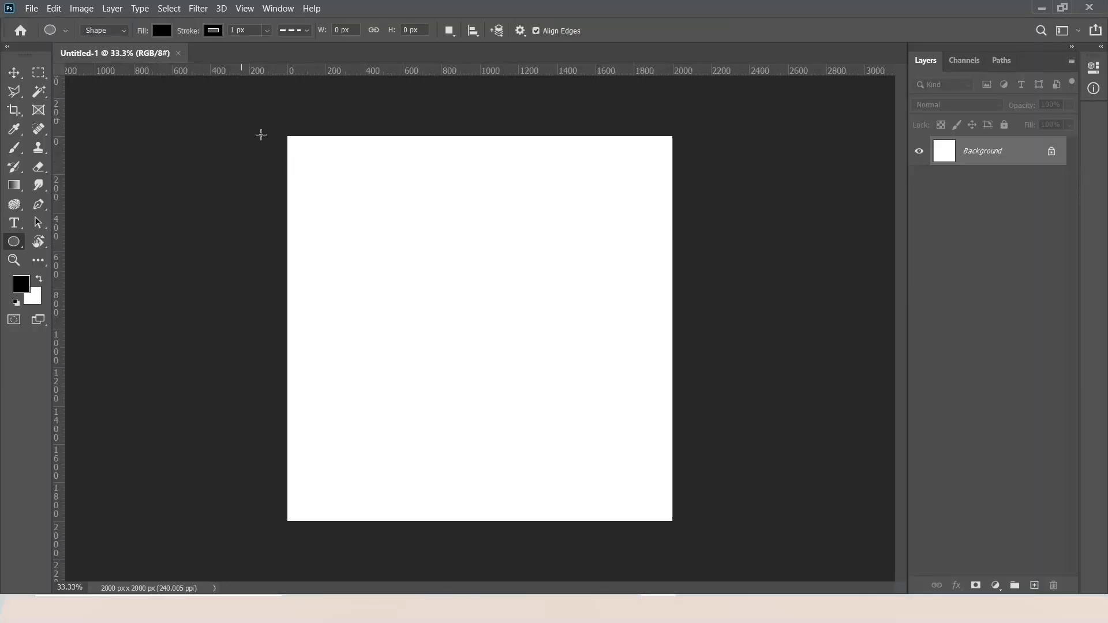
# - Open Day Light View.jpg and copy the entire image into the blank Untitled-1 document
pyautogui.click(33, 9)
pyautogui.click(65, 33)
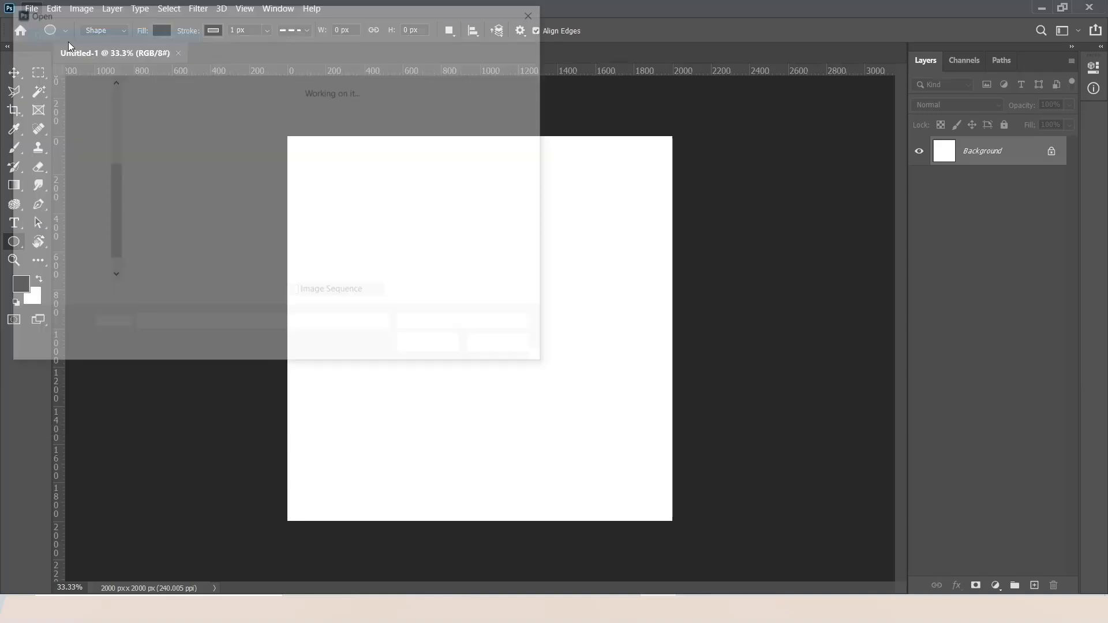
pyautogui.doubleClick(173, 112)
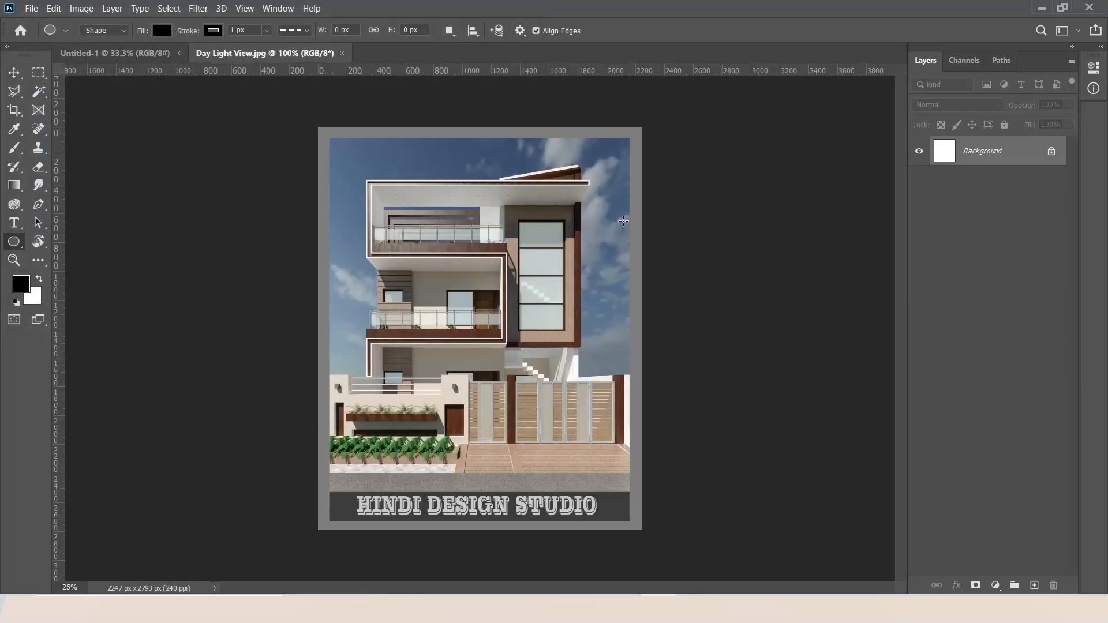
pyautogui.hotkey('ctrl', 'a')
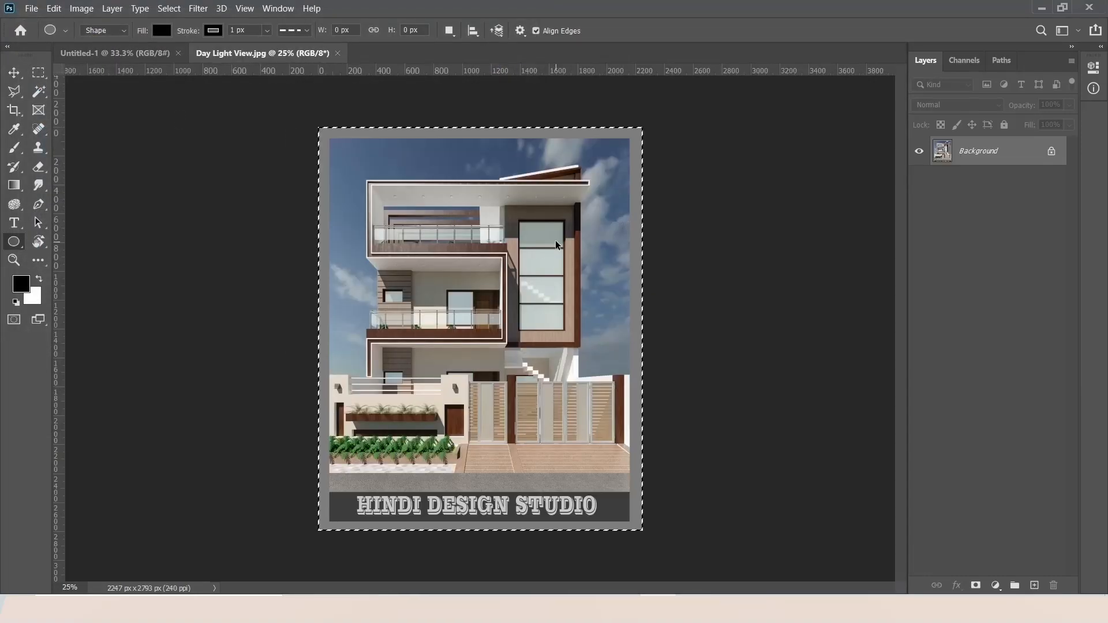
pyautogui.hotkey('ctrl', 'c')
pyautogui.click(115, 53)
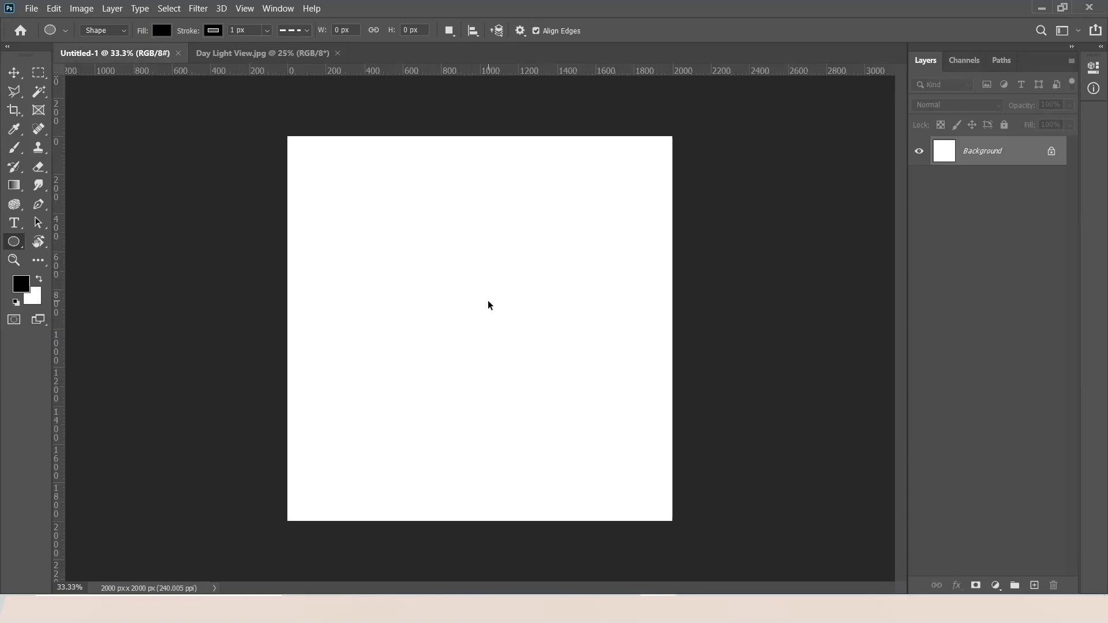
pyautogui.hotkey('ctrl', 'v')
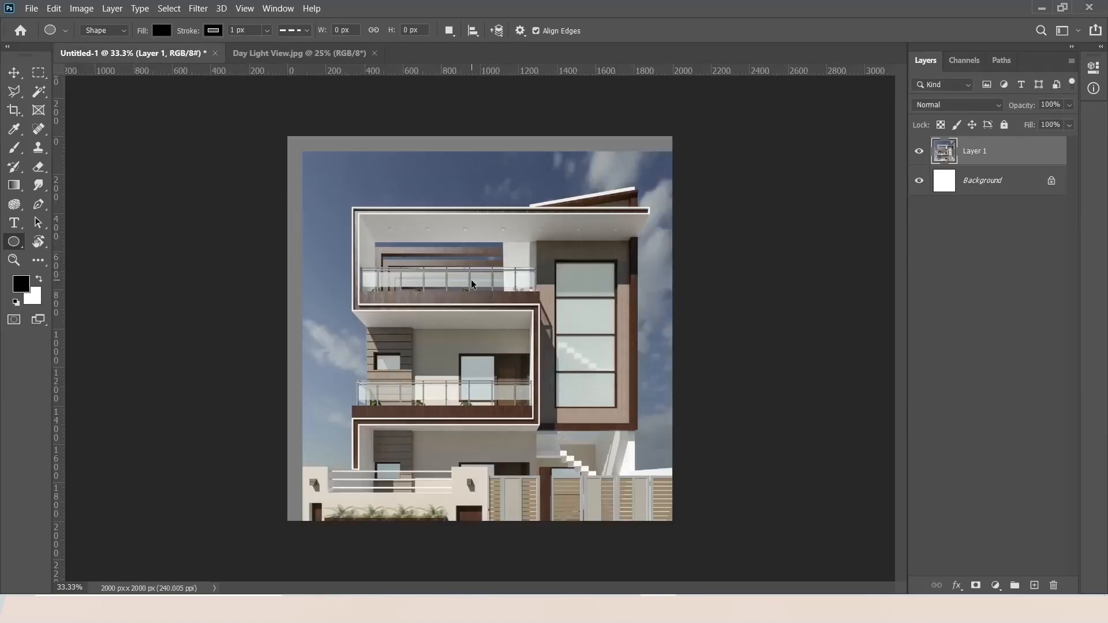
# - Scale the pasted house image proportionally to 40% and move it to the middle of the canvas
pyautogui.hotkey('ctrl', 't')
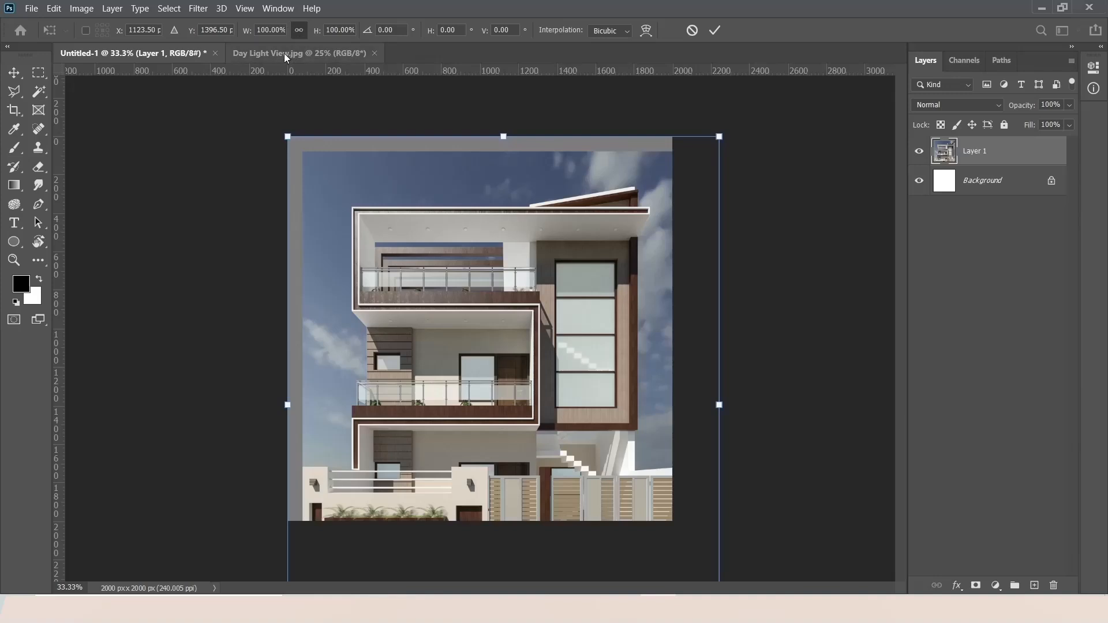
pyautogui.moveTo(258, 30); pyautogui.dragTo(388, 33)
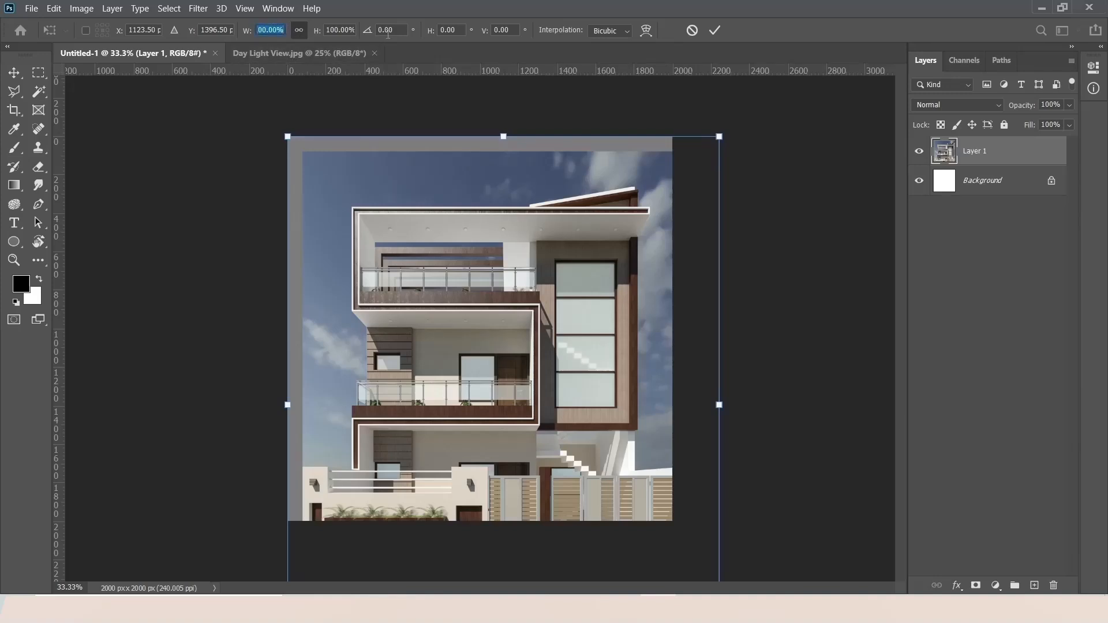
pyautogui.write('25')
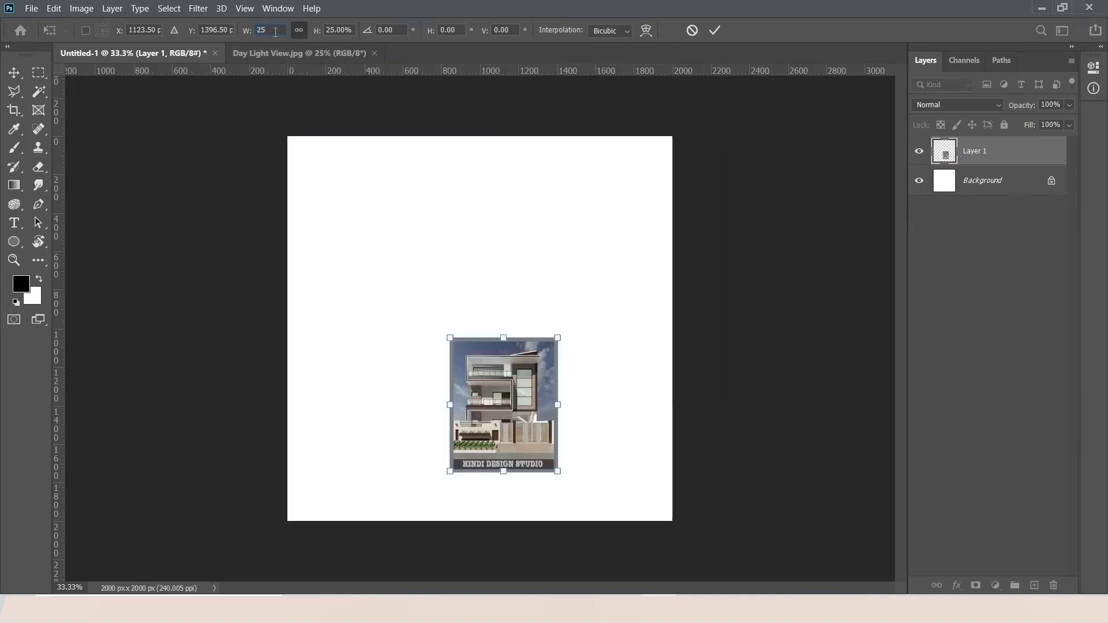
pyautogui.press('BackSpace')
pyautogui.press('BackSpace')
pyautogui.write('40')
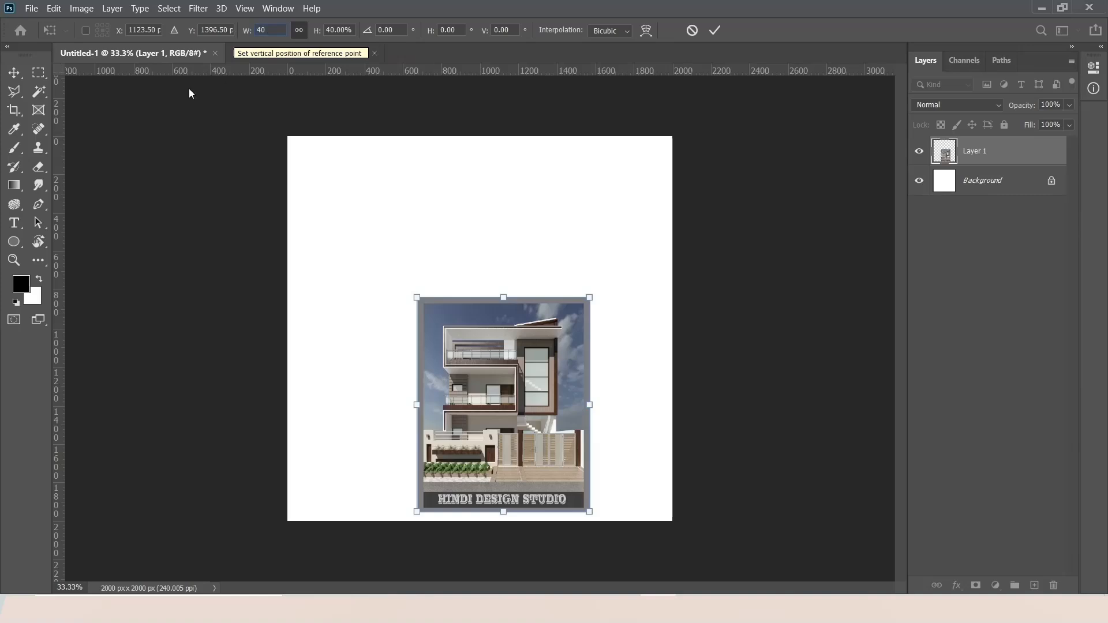
pyautogui.click(38, 72)
pyautogui.moveTo(483, 381); pyautogui.dragTo(474, 330)
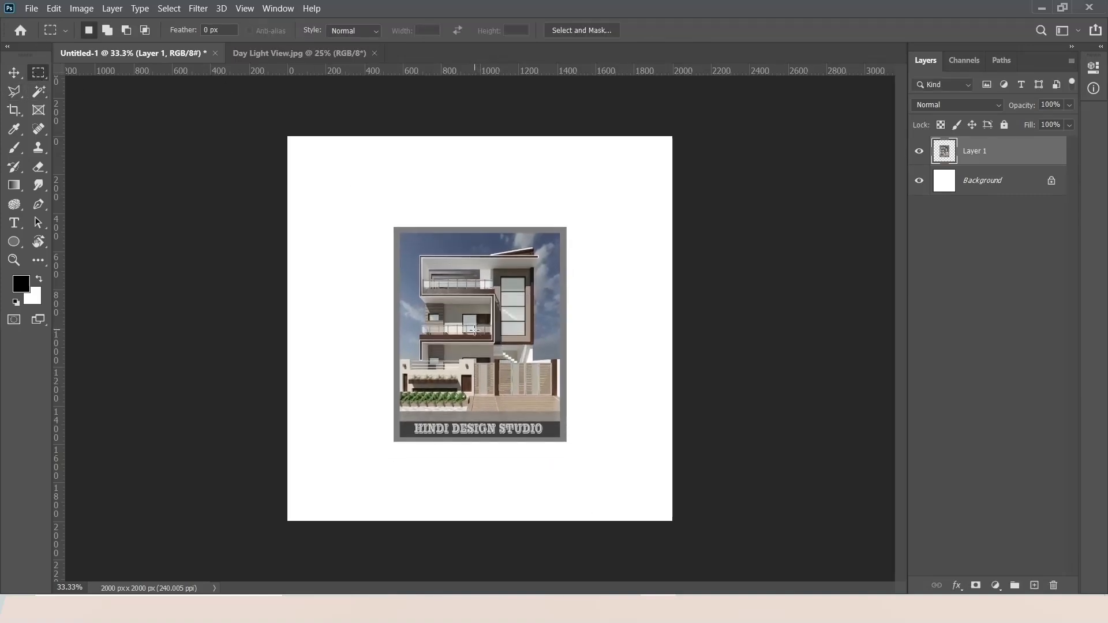
# - Open the toolbar customization and look through the list of tools grouped in the toolbar
pyautogui.click(14, 72)
pyautogui.click(38, 72)
pyautogui.click(39, 261)
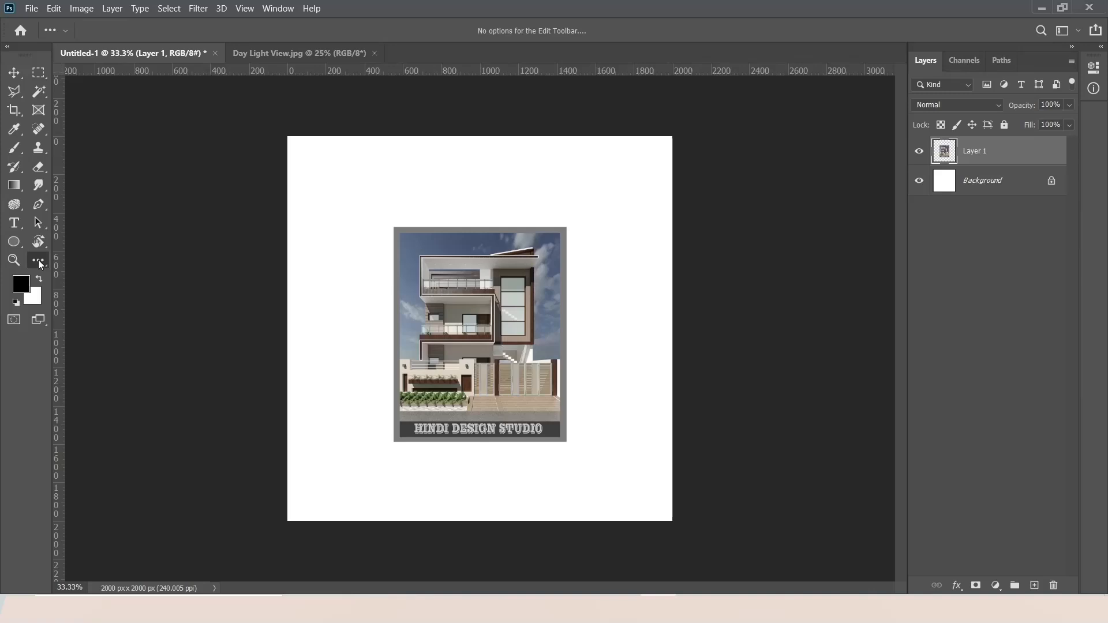
pyautogui.click(38, 260)
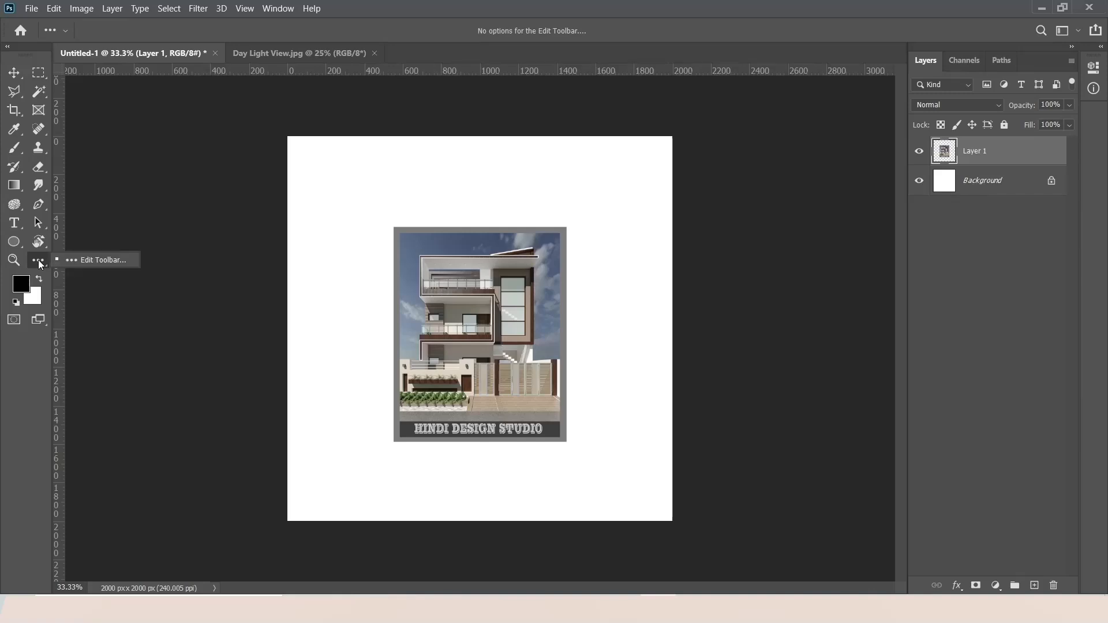
pyautogui.click(100, 261)
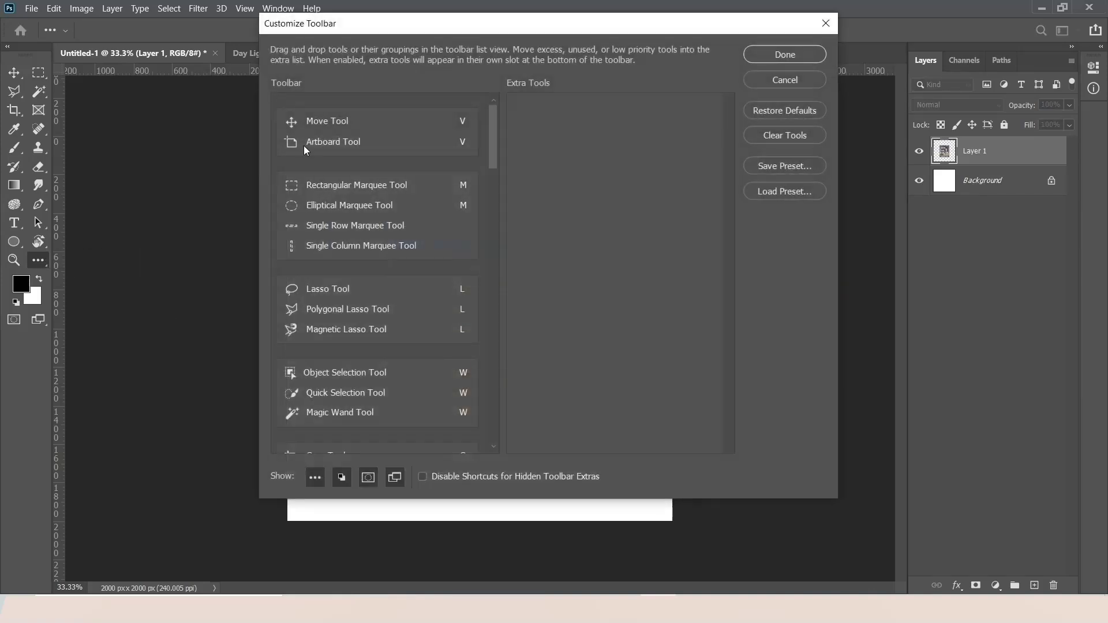
pyautogui.scroll(-5, 312, 279)
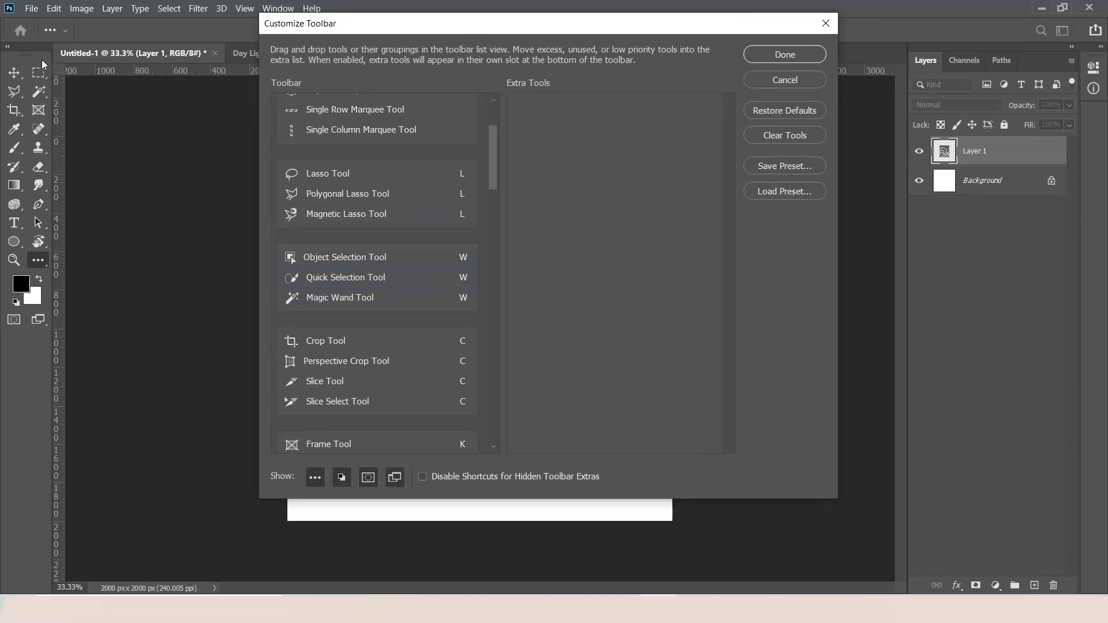
pyautogui.scroll(-15, 356, 306)
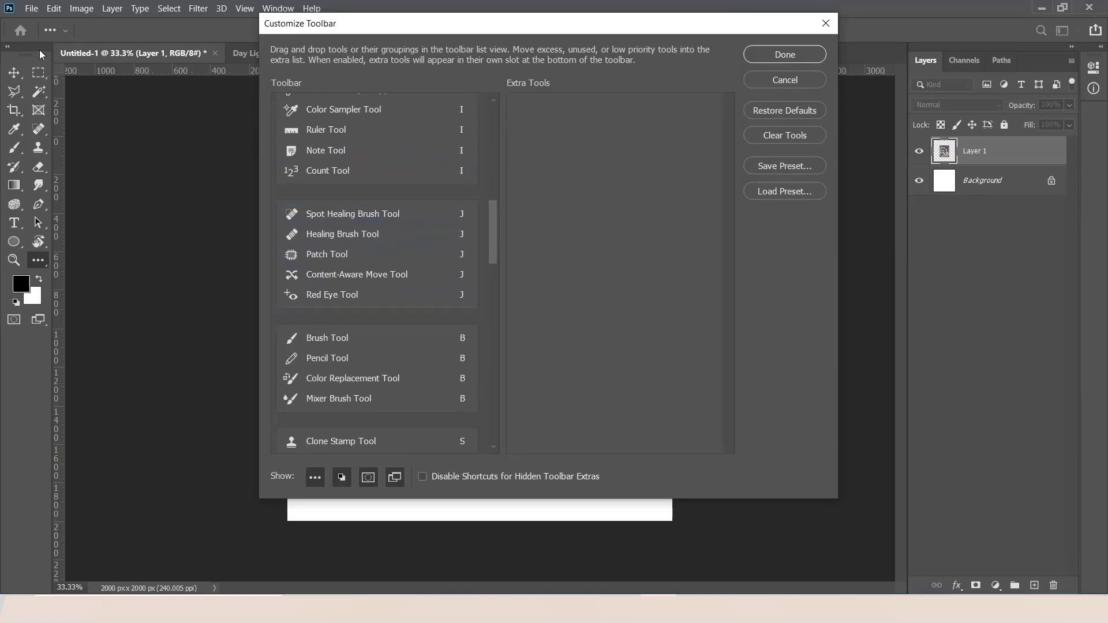
# - Clear all tools from the toolbar and add back only Move, Rectangular Marquee, Lasso, Magic Wand and Crop
pyautogui.click(783, 138)
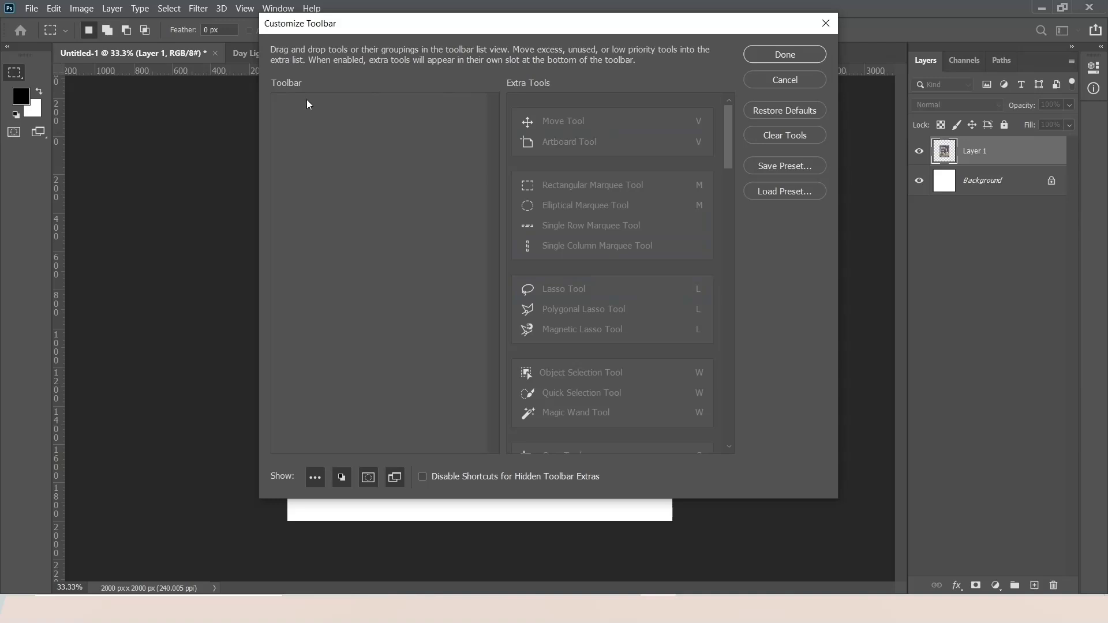
pyautogui.moveTo(540, 122); pyautogui.dragTo(339, 118)
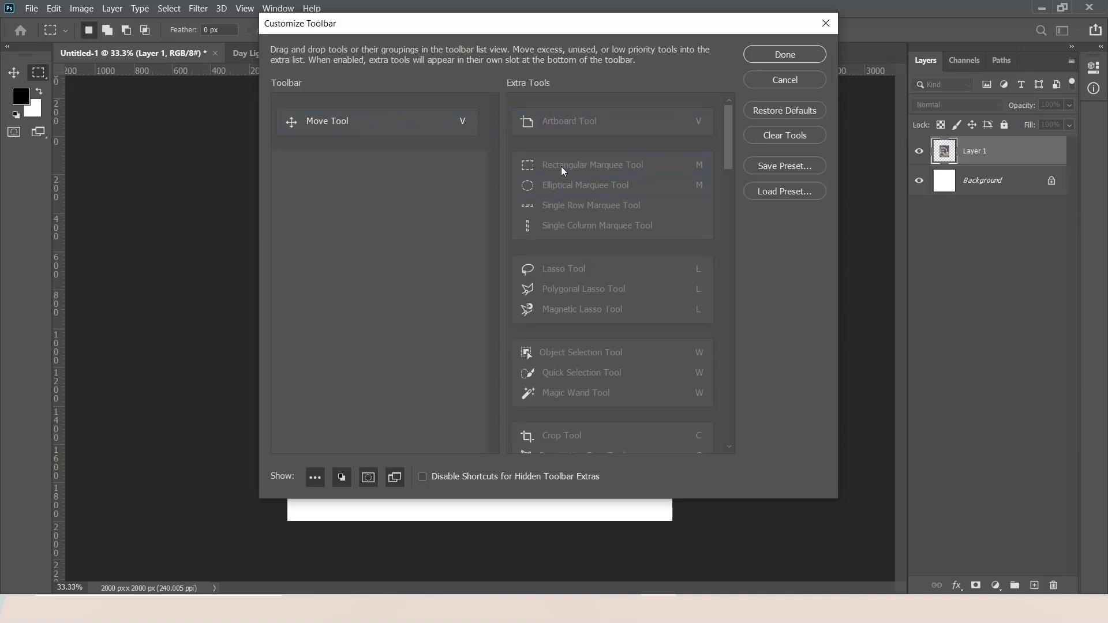
pyautogui.moveTo(563, 169); pyautogui.dragTo(322, 166)
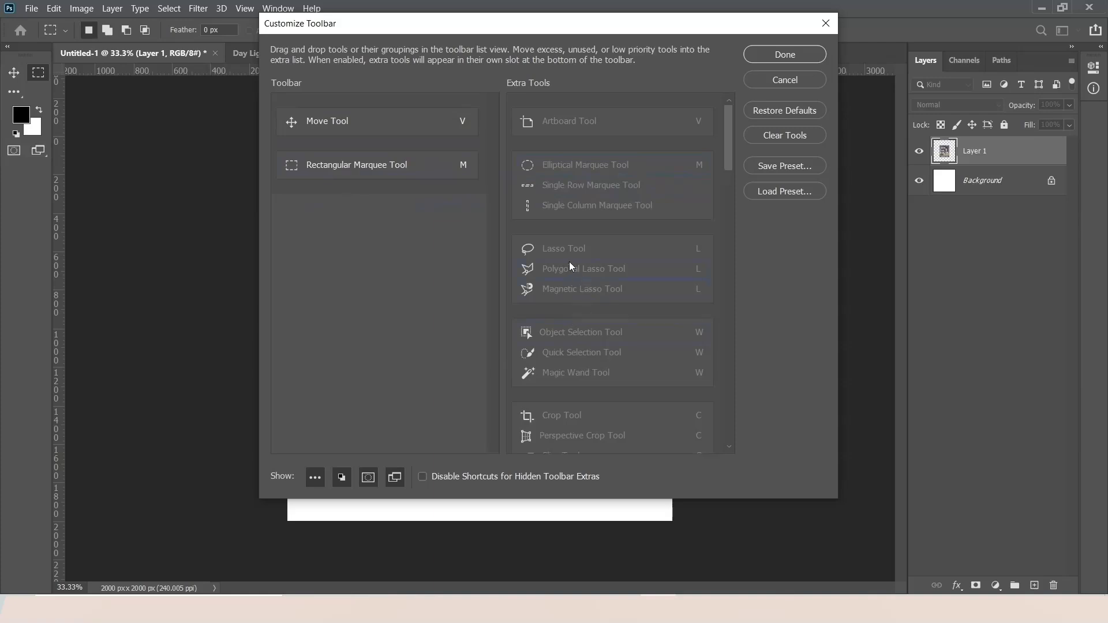
pyautogui.moveTo(564, 248)
pyautogui.mouseDown()
pyautogui.moveTo(341, 203)
pyautogui.moveTo(336, 223)
pyautogui.mouseUp()
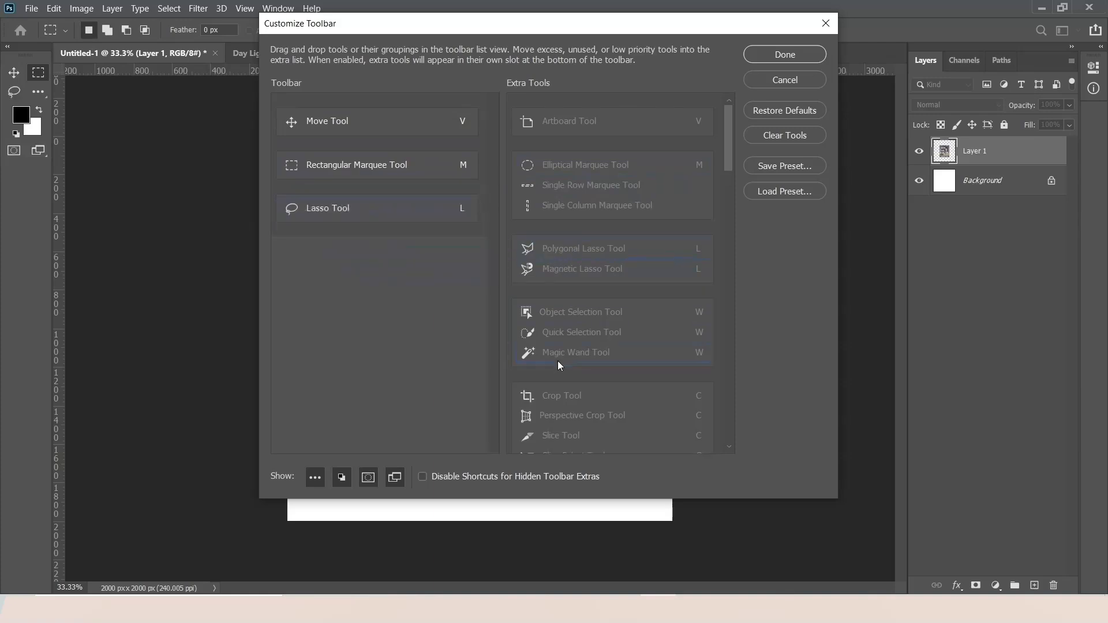
pyautogui.moveTo(573, 354)
pyautogui.mouseDown()
pyautogui.moveTo(335, 267)
pyautogui.moveTo(328, 249)
pyautogui.mouseUp()
pyautogui.moveTo(564, 375); pyautogui.dragTo(329, 304)
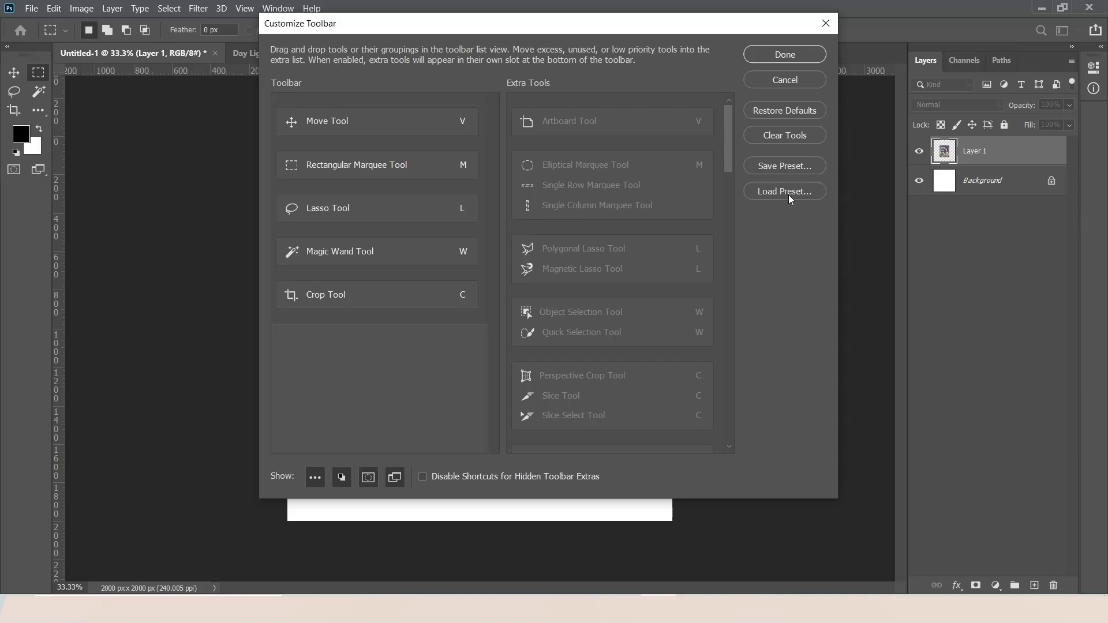
# - Clear the customized tool list, restore the default tools and leave the toolbar customization without applying it
pyautogui.click(798, 137)
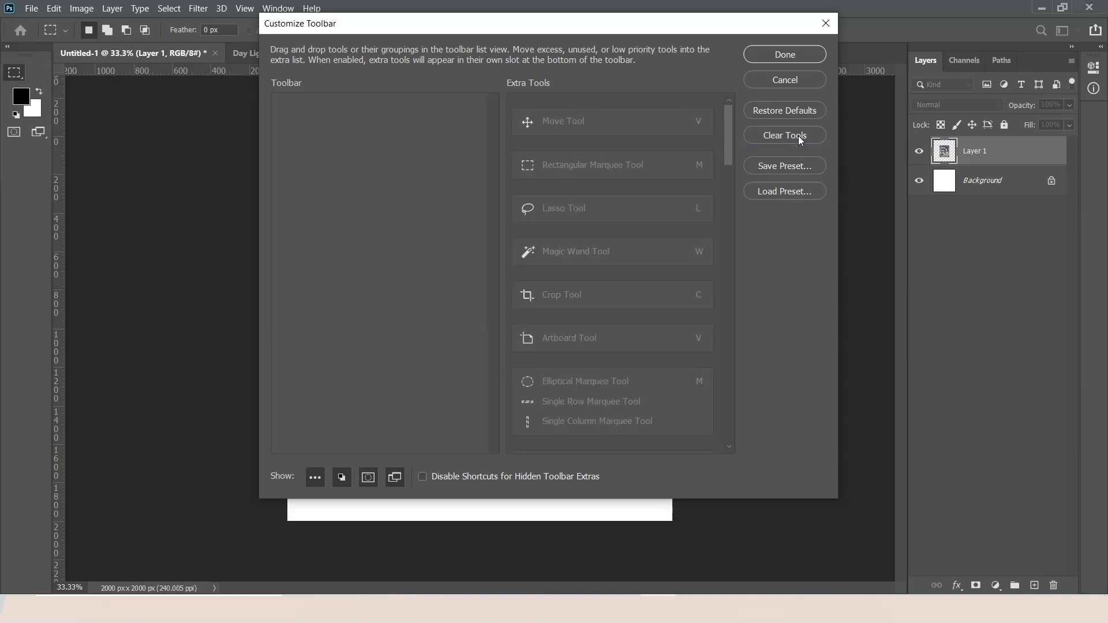
pyautogui.click(780, 110)
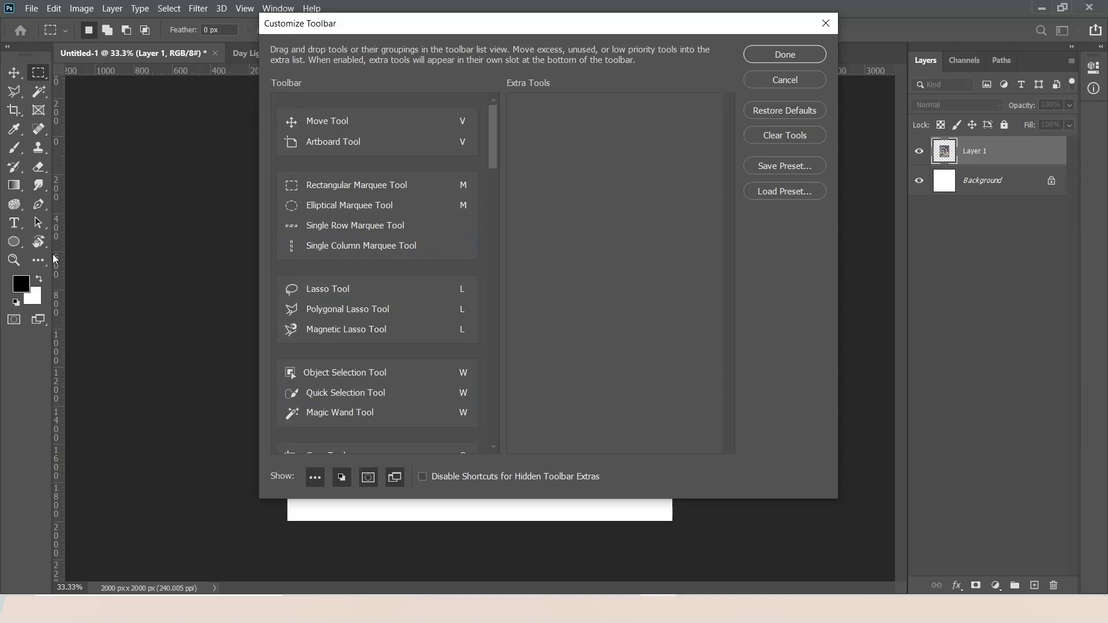
pyautogui.click(786, 81)
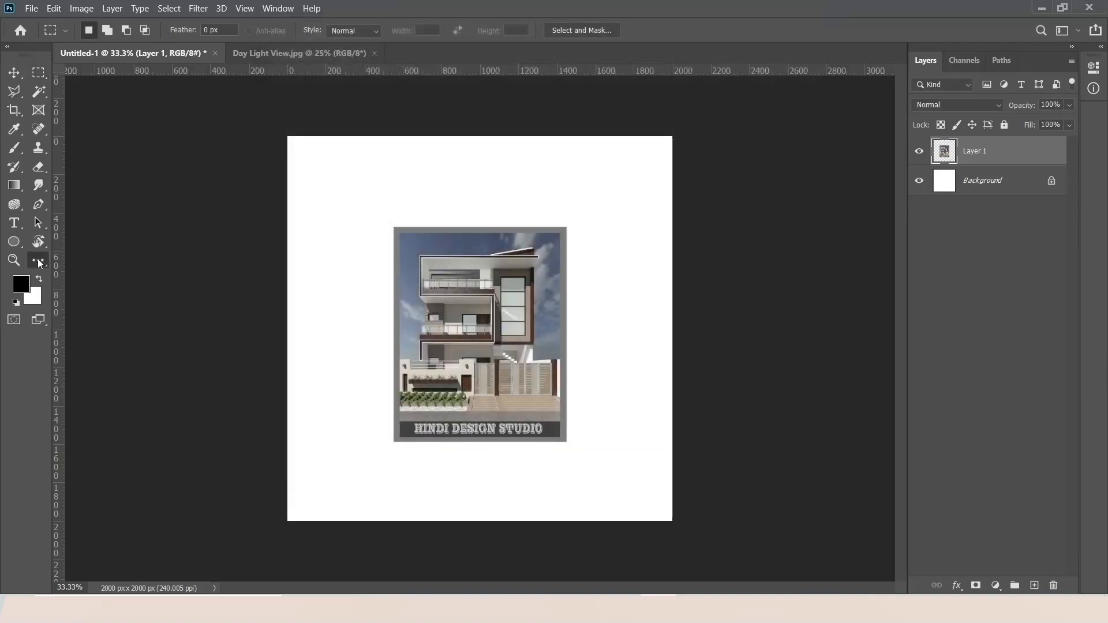
pyautogui.click(37, 260)
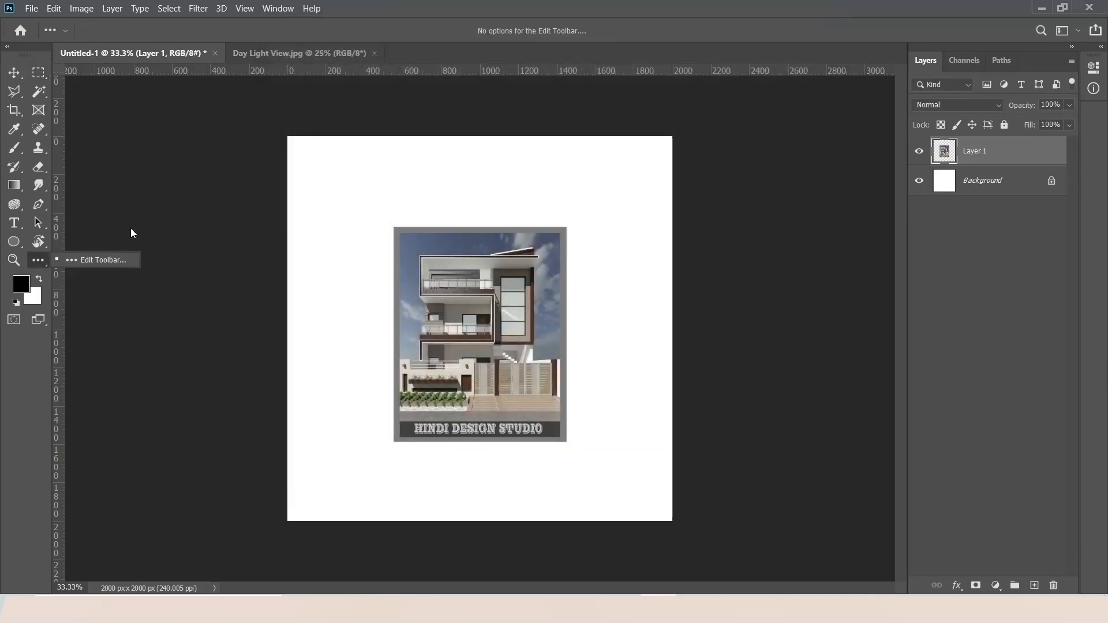
pyautogui.click(136, 265)
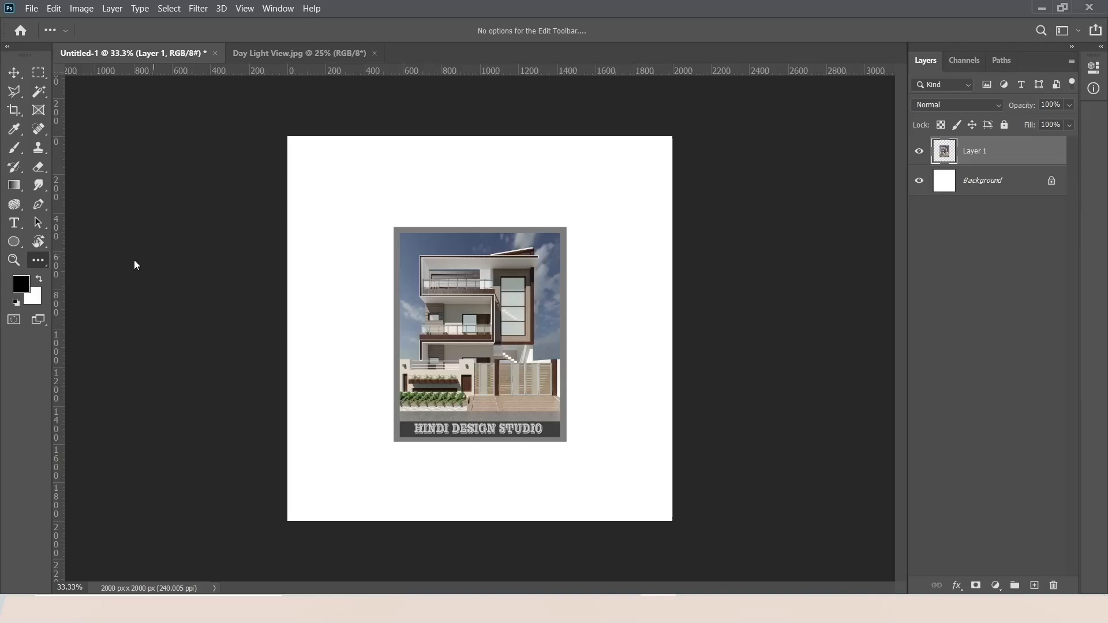
# - Zoom in on the house image with the Zoom tool, and fit the whole canvas back into view
pyautogui.click(13, 261)
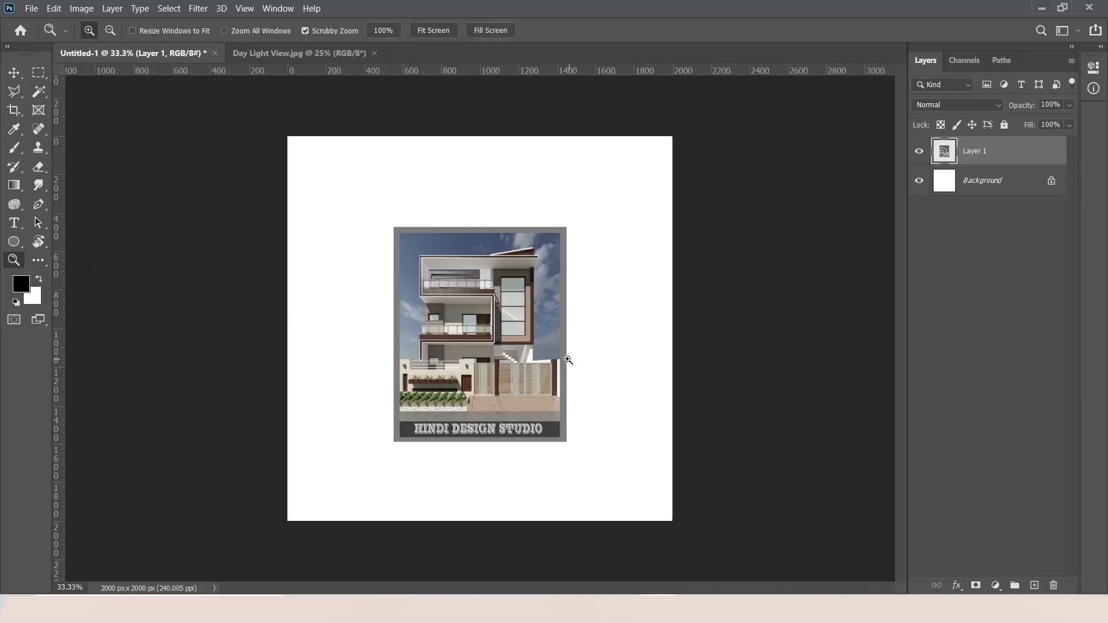
pyautogui.moveTo(516, 342); pyautogui.dragTo(542, 314)
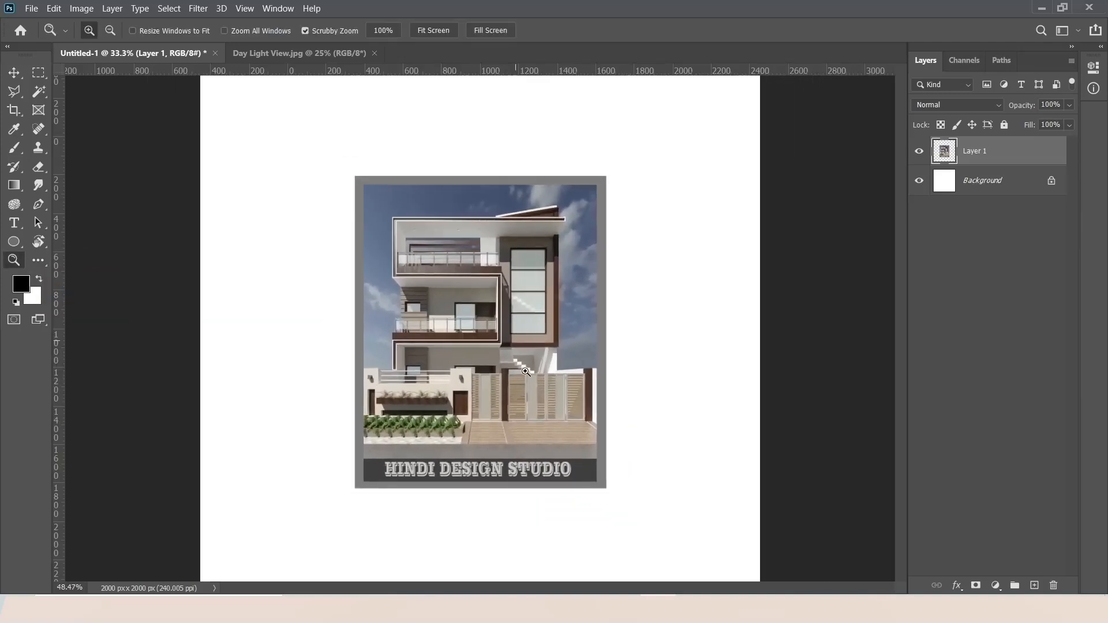
pyautogui.rightClick(489, 294)
pyautogui.click(520, 302)
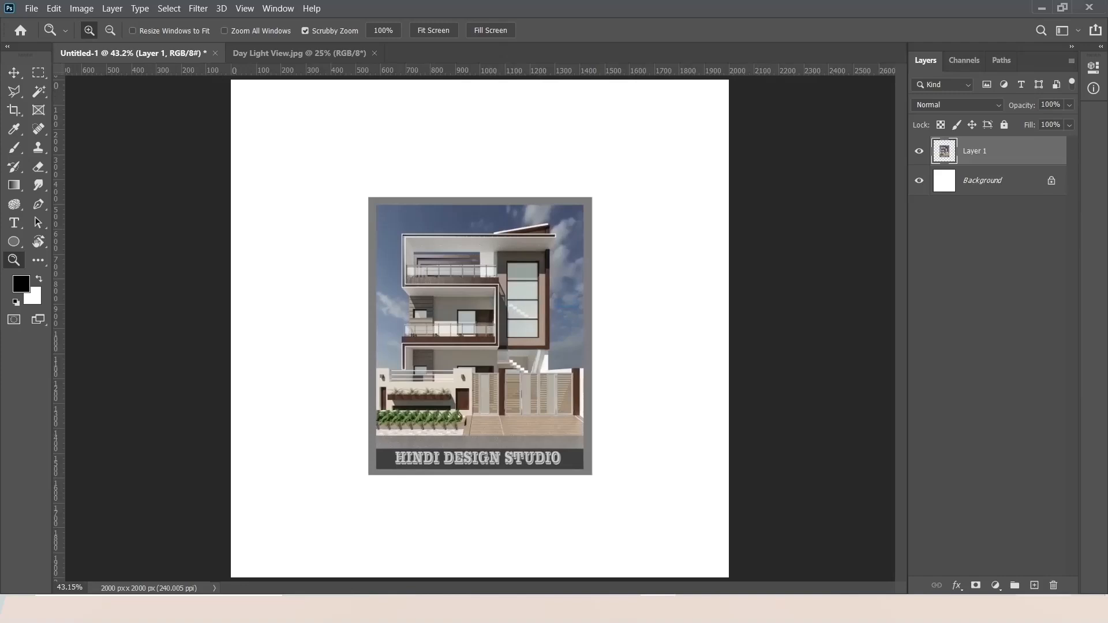
# - Replace the Rotate View tool with the Hand tool in its tool group, and zoom in on the house to 100%
pyautogui.click(36, 242)
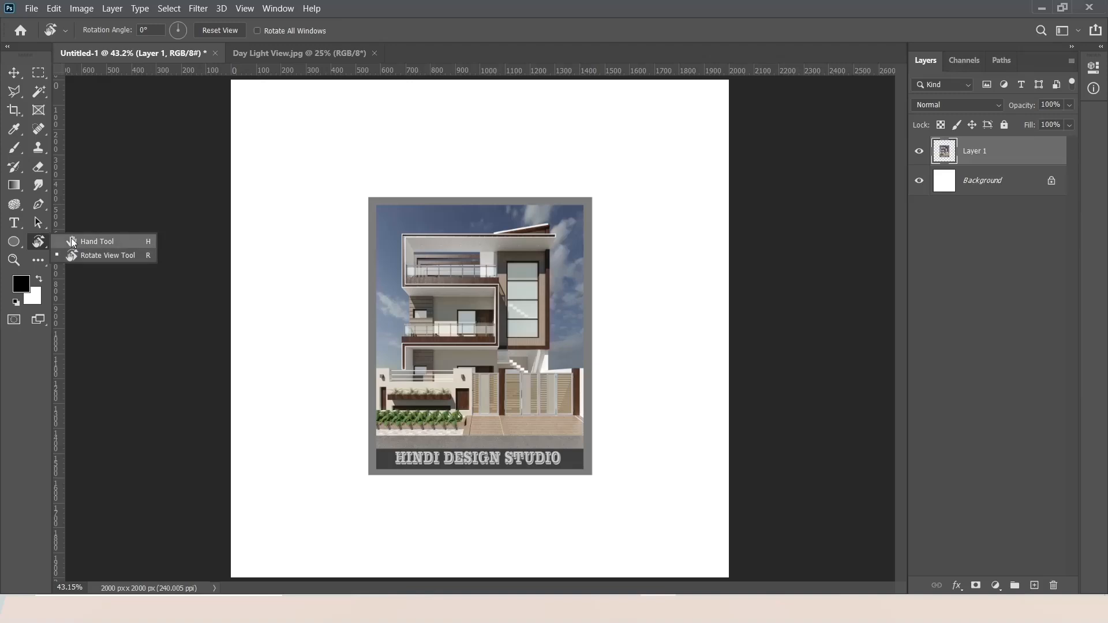
pyautogui.click(107, 241)
pyautogui.press('z')
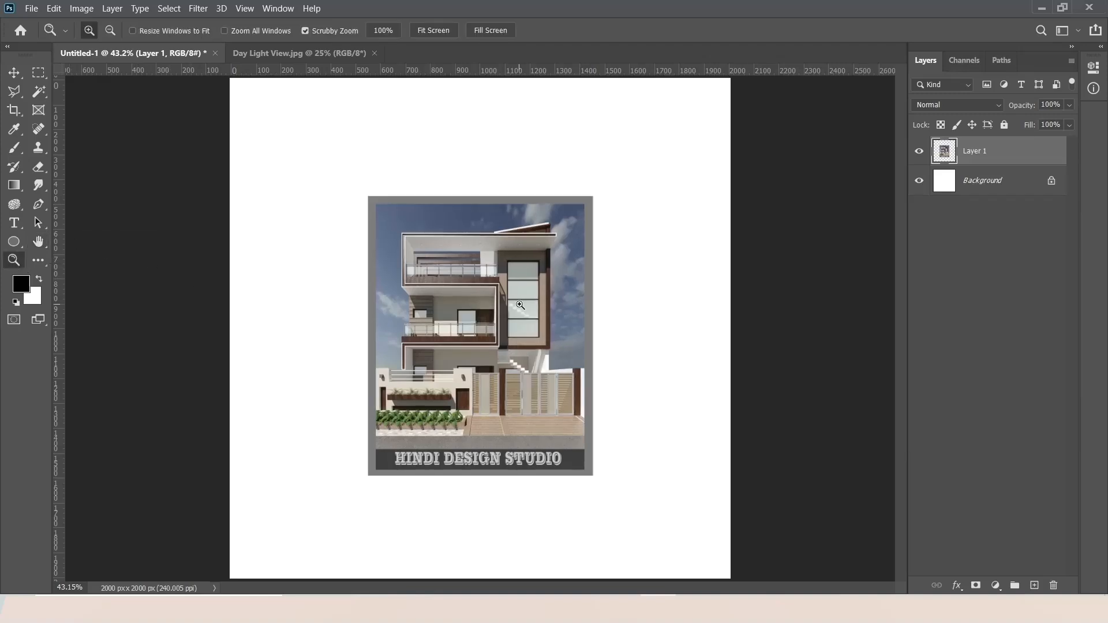
pyautogui.click(470, 307)
pyautogui.click(471, 307)
pyautogui.click(479, 306)
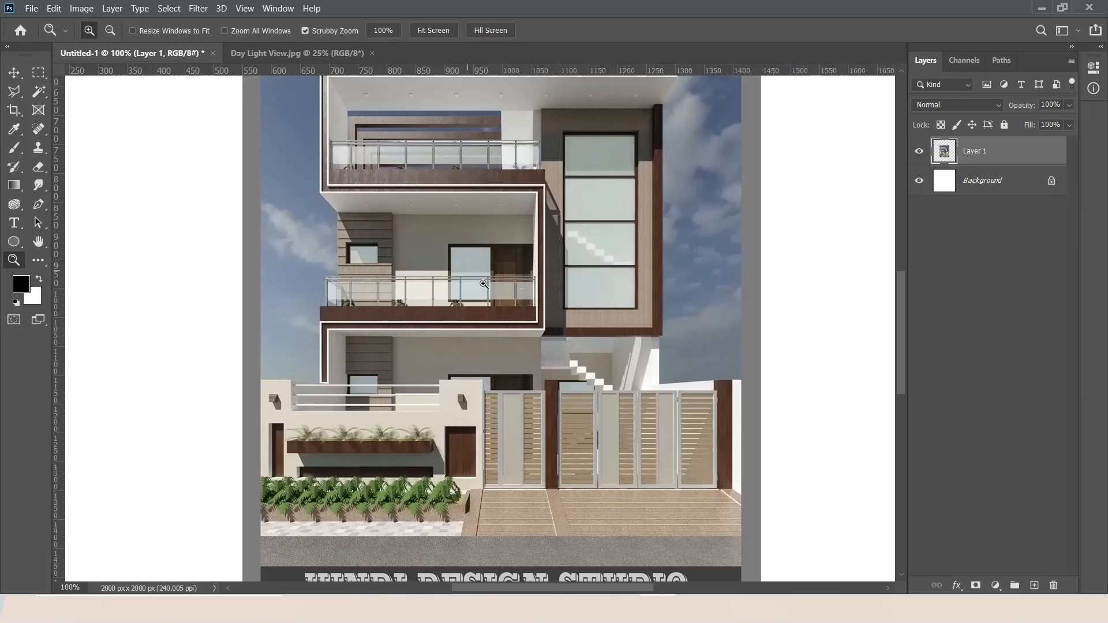
# - Pan around the enlarged house image with the Hand tool to inspect its different parts
pyautogui.click(38, 241)
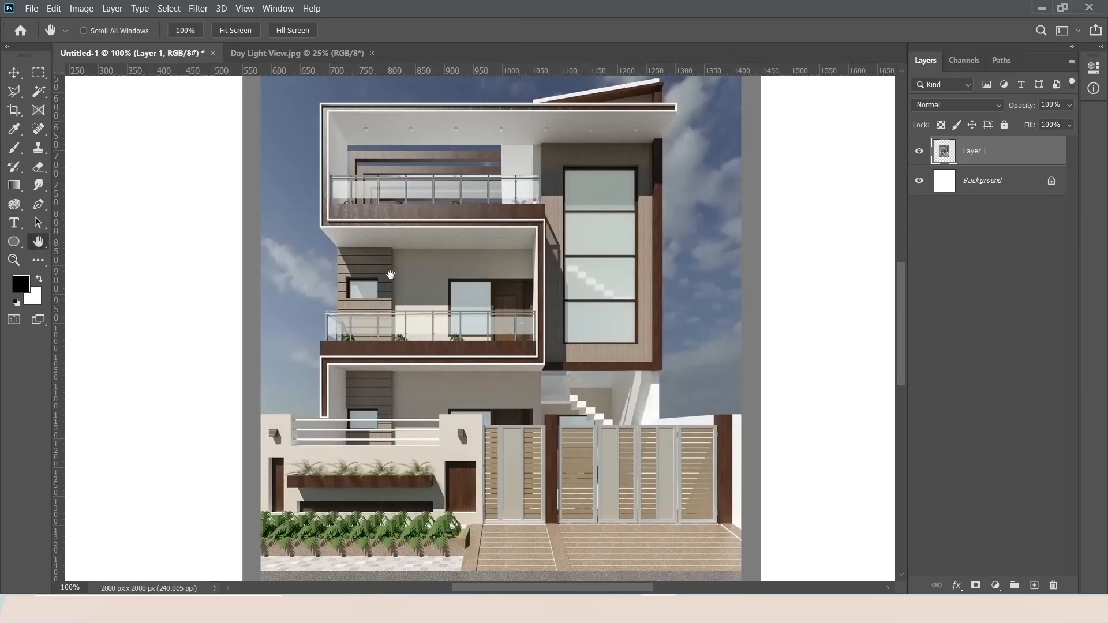
pyautogui.moveTo(391, 276); pyautogui.dragTo(424, 385)
pyautogui.moveTo(351, 277); pyautogui.dragTo(453, 371)
pyautogui.moveTo(348, 247); pyautogui.dragTo(486, 392)
pyautogui.moveTo(455, 277); pyautogui.dragTo(382, 384)
pyautogui.moveTo(753, 472); pyautogui.dragTo(505, 272)
pyautogui.moveTo(619, 432); pyautogui.dragTo(561, 247)
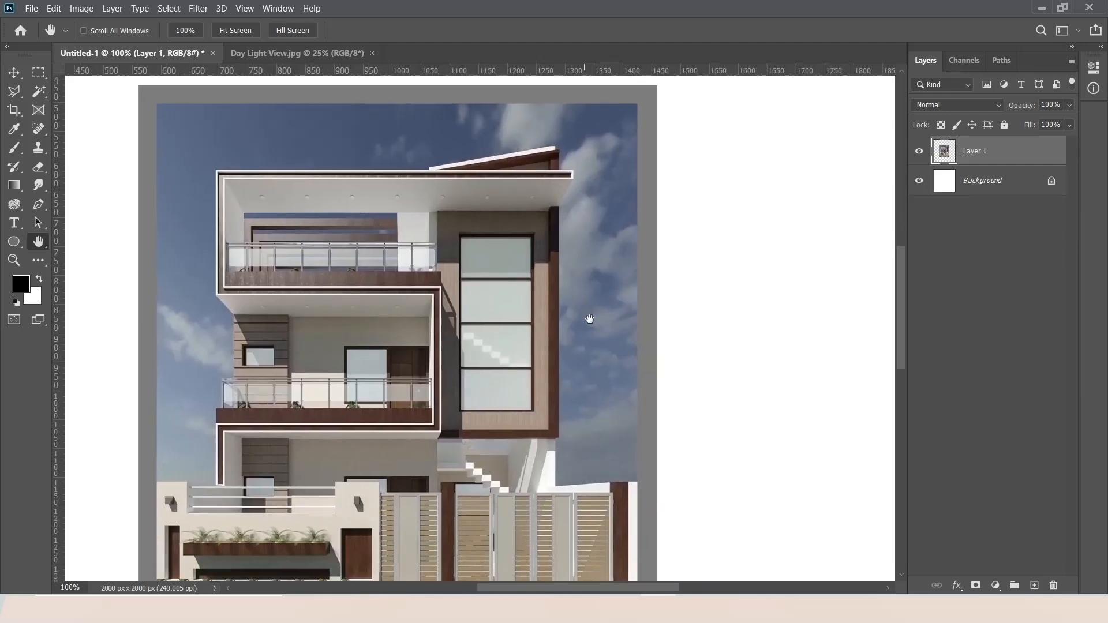
# - Rotate the canvas view about 98° with the Rotate View tool, and restore the rotation angle to 0°
pyautogui.rightClick(39, 248)
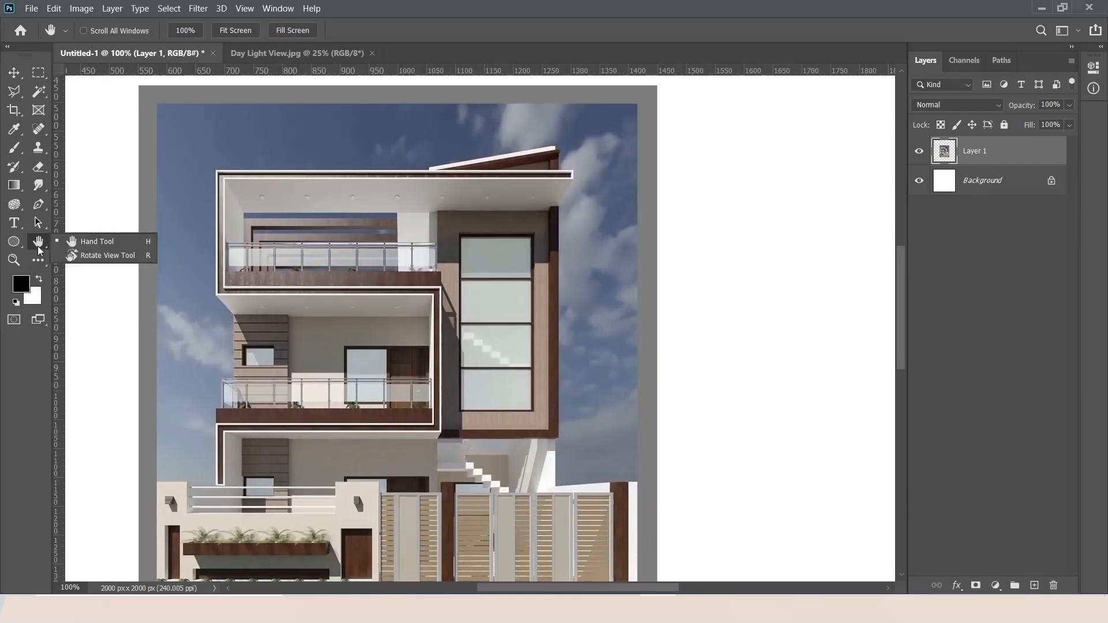
pyautogui.click(89, 258)
pyautogui.moveTo(385, 303); pyautogui.dragTo(516, 229)
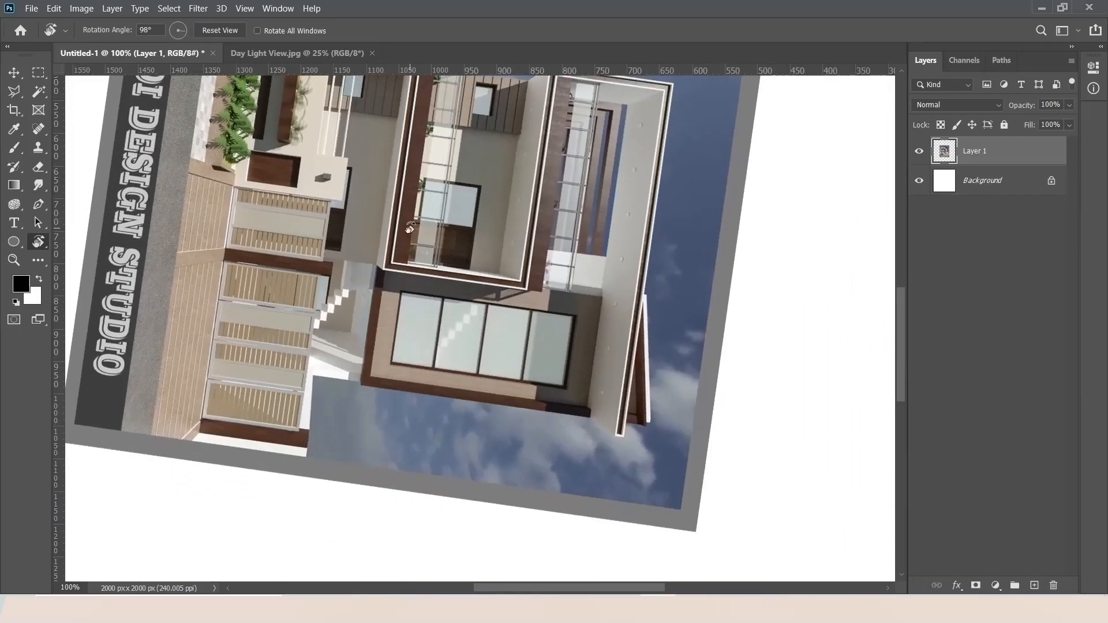
pyautogui.press('Escape')
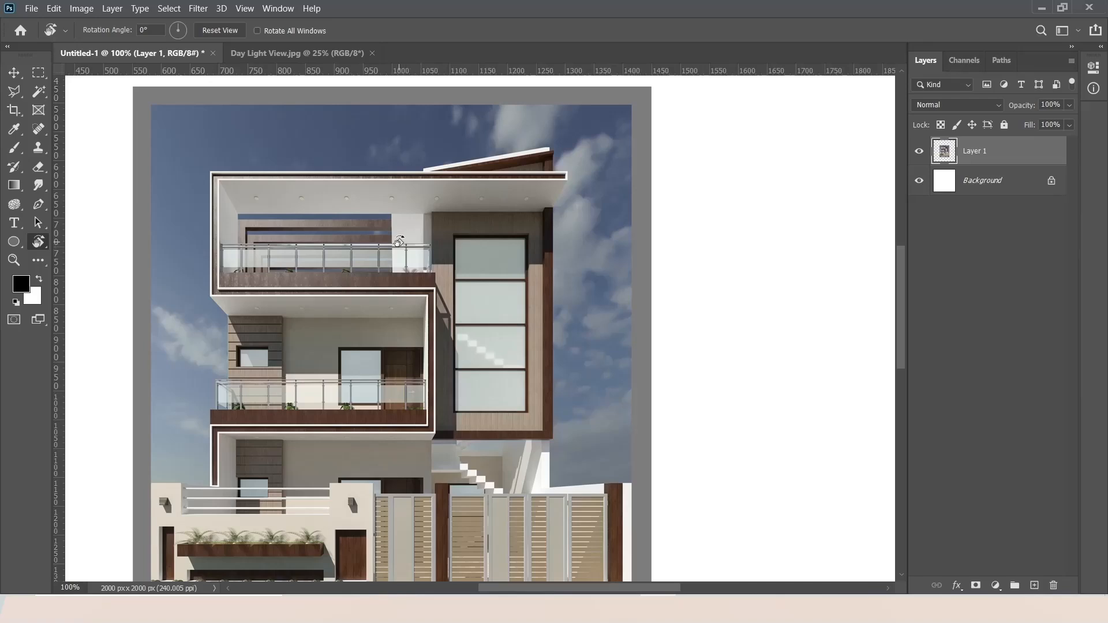
# - Fit the whole canvas on screen with the Zoom tool
pyautogui.click(14, 260)
pyautogui.rightClick(247, 248)
pyautogui.click(272, 255)
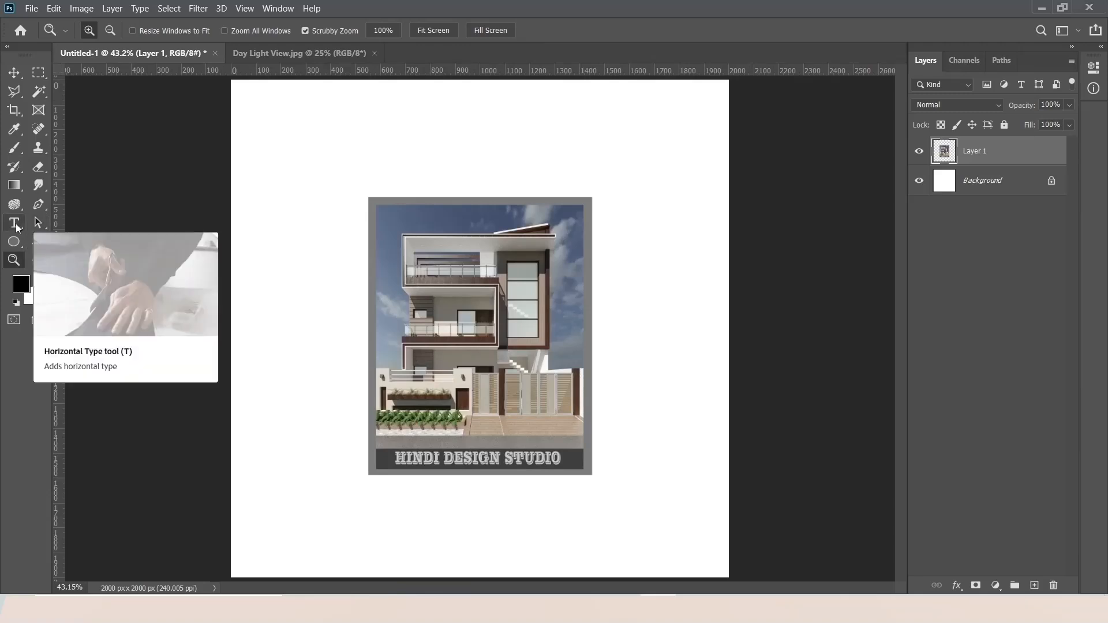
# - Replace the Ellipse tool with the Polygon tool in its group, and activate the Path Selection tool
pyautogui.click(13, 242)
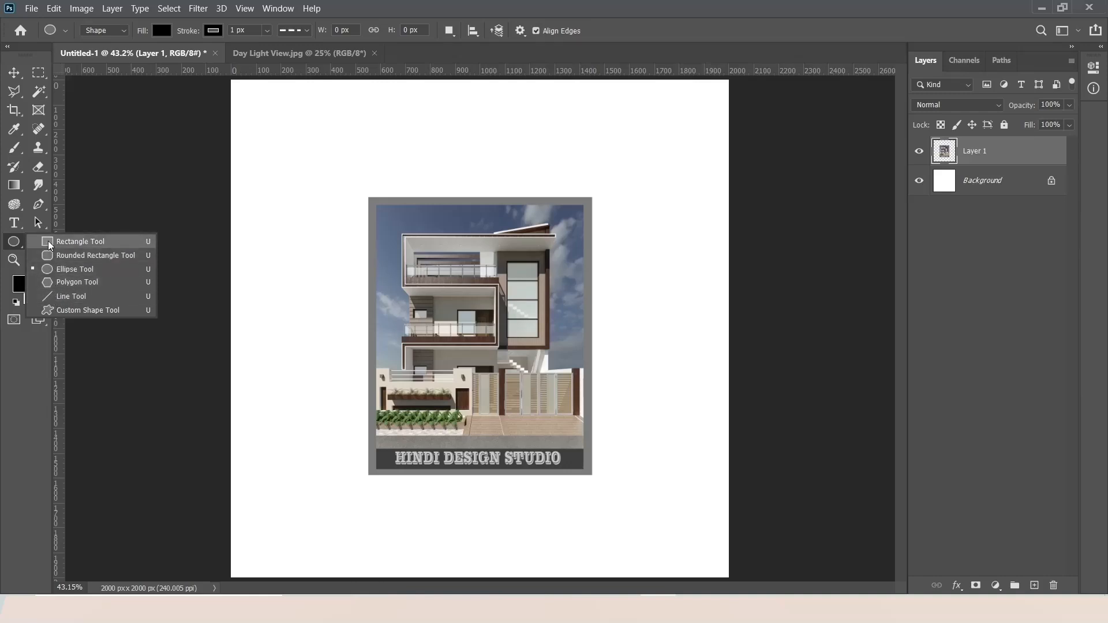
pyautogui.click(52, 282)
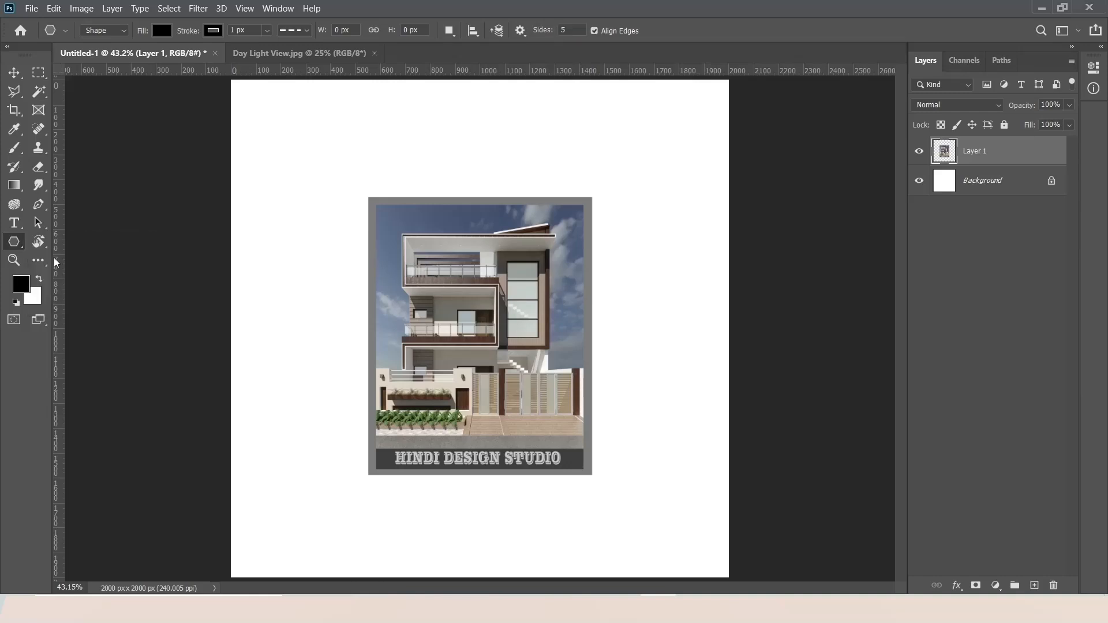
pyautogui.click(37, 225)
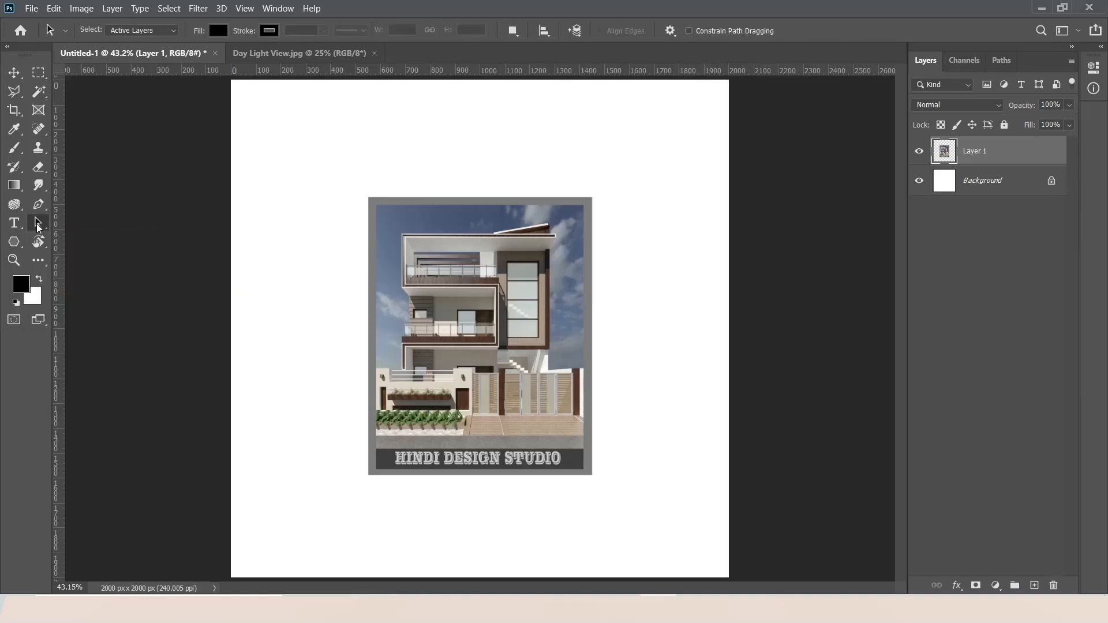
pyautogui.rightClick(38, 228)
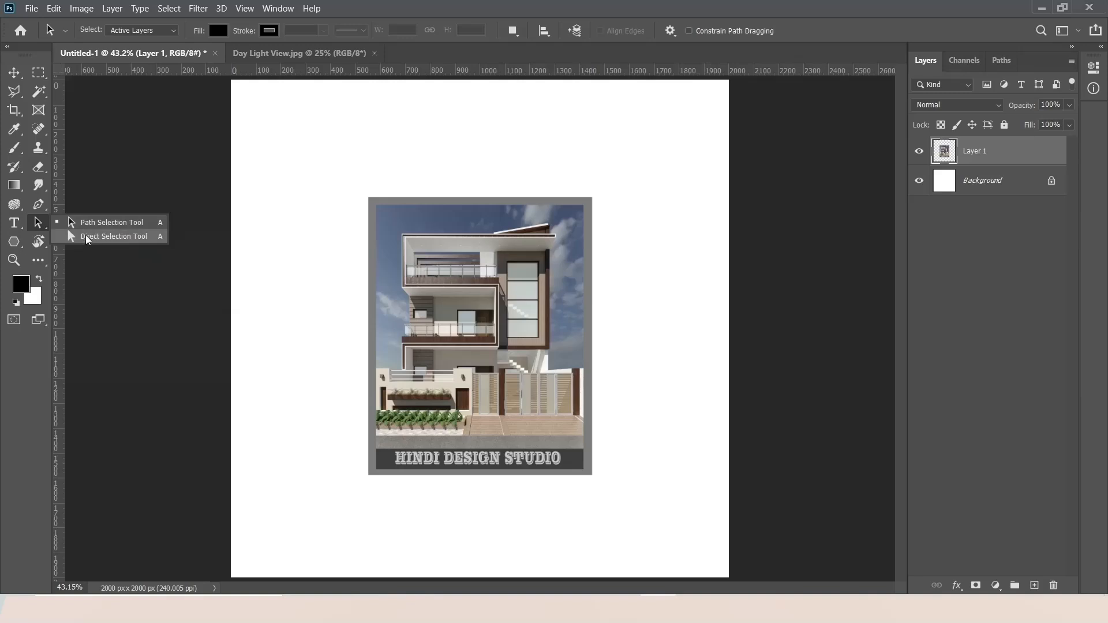
pyautogui.click(39, 225)
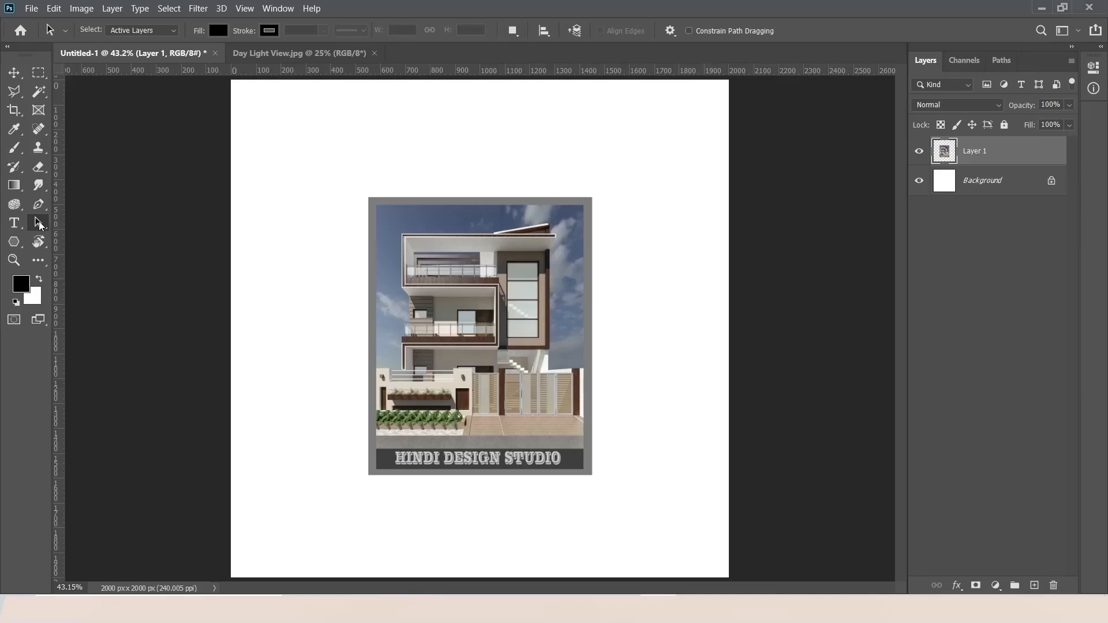
# - Activate the Horizontal Type tool and set the font size to 18 pt
pyautogui.click(14, 224)
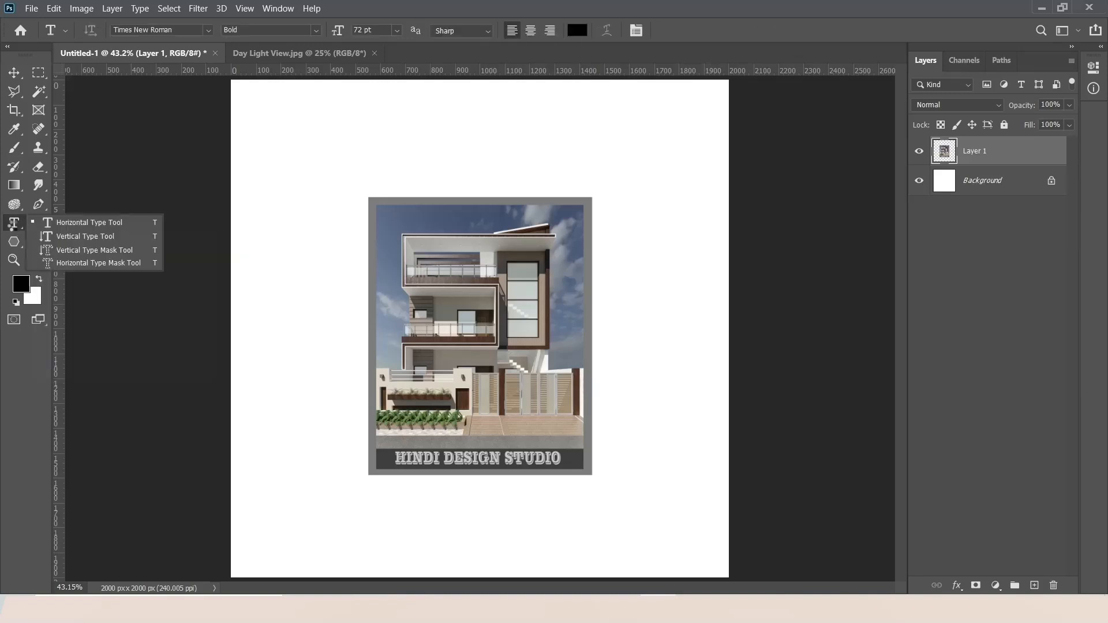
pyautogui.click(12, 227)
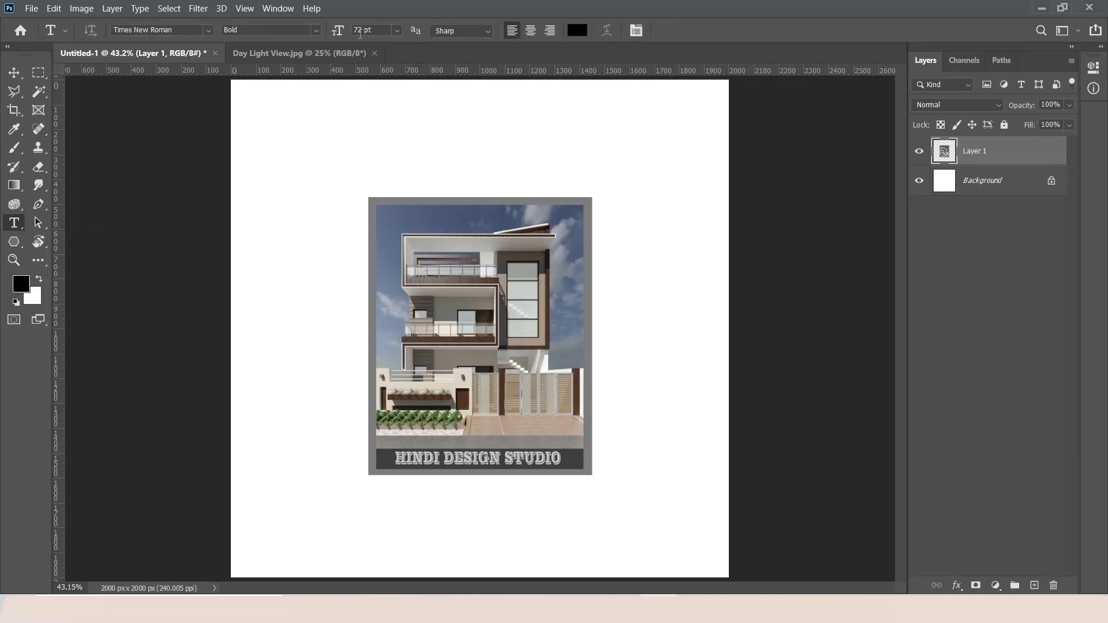
pyautogui.click(396, 31)
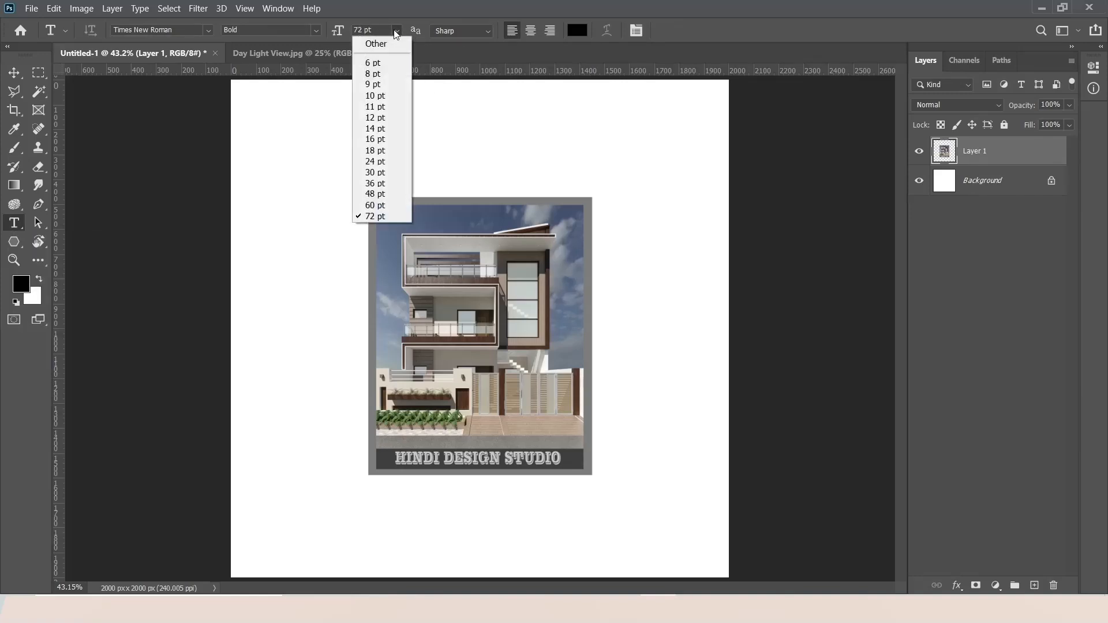
pyautogui.click(372, 149)
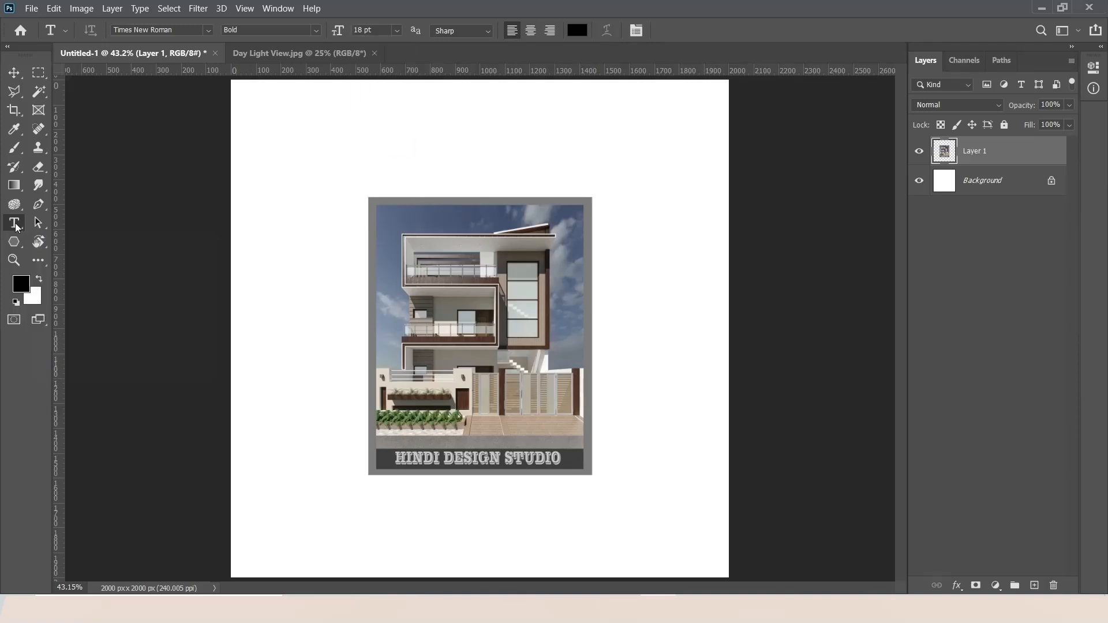
# - Add a horizontal text box reading "Hindi Design Studio" above the house image, and move the text down closer to the image
pyautogui.moveTo(304, 114); pyautogui.dragTo(459, 154)
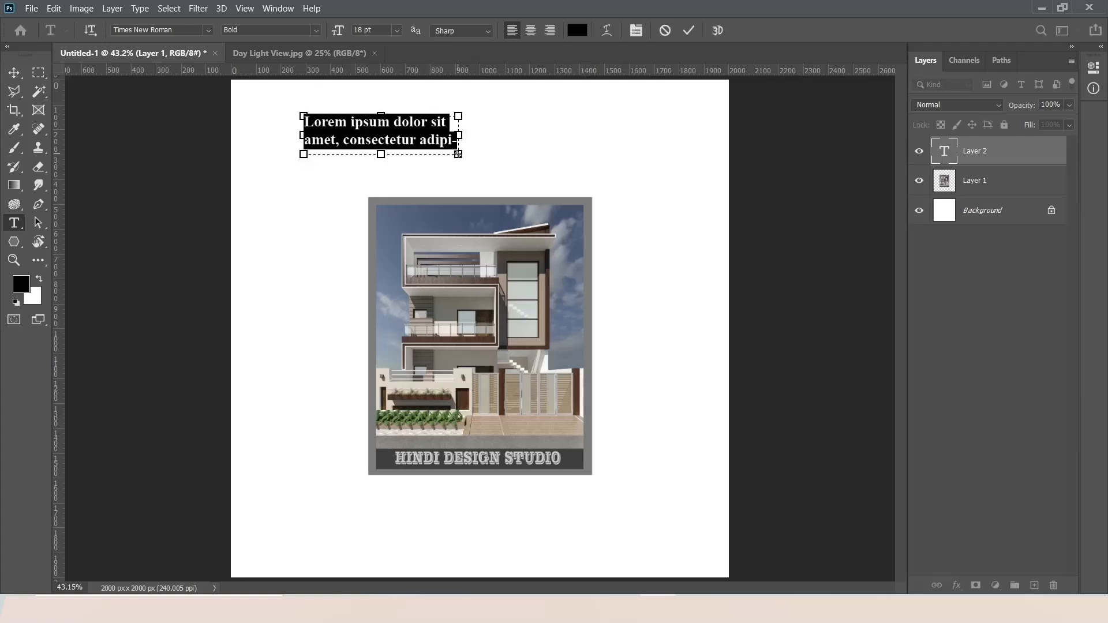
pyautogui.write('Hi')
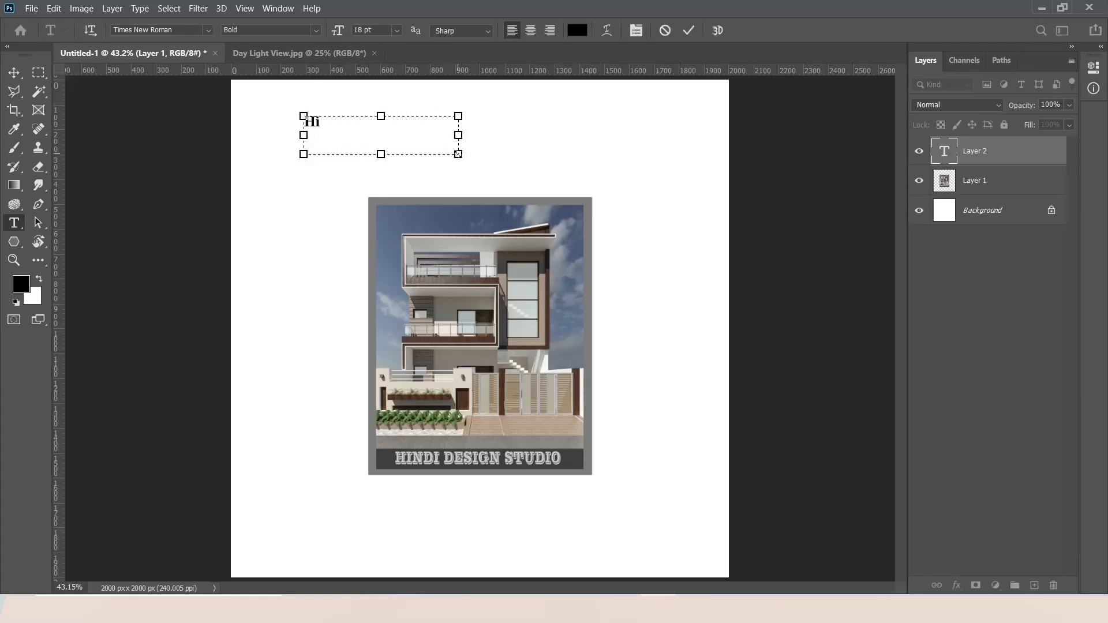
pyautogui.write('ndi Design')
pyautogui.write('Studio')
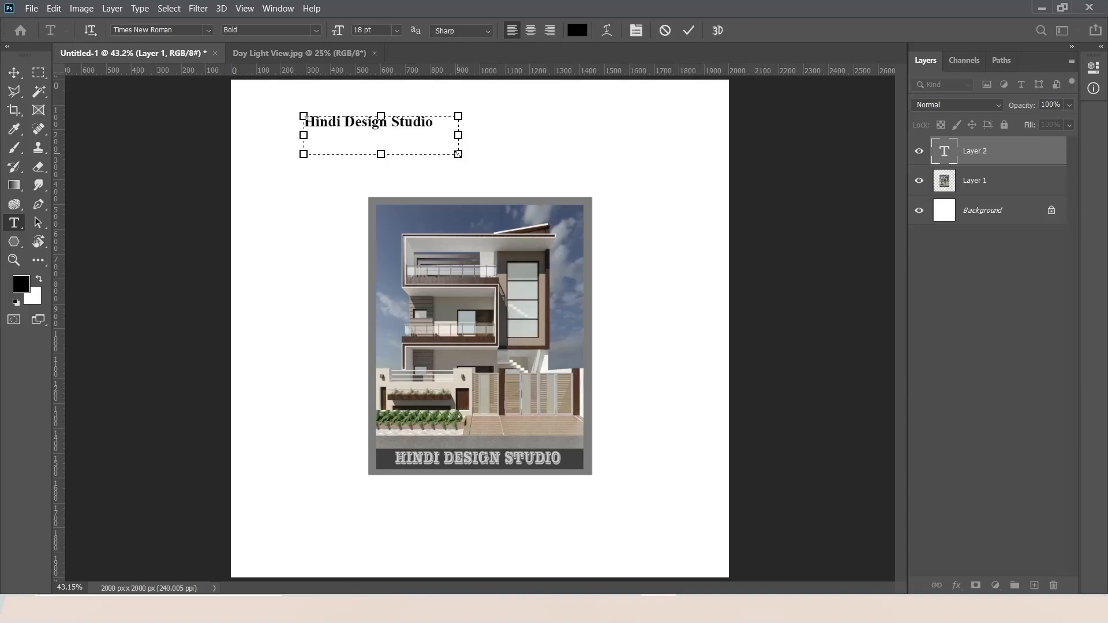
pyautogui.click(39, 73)
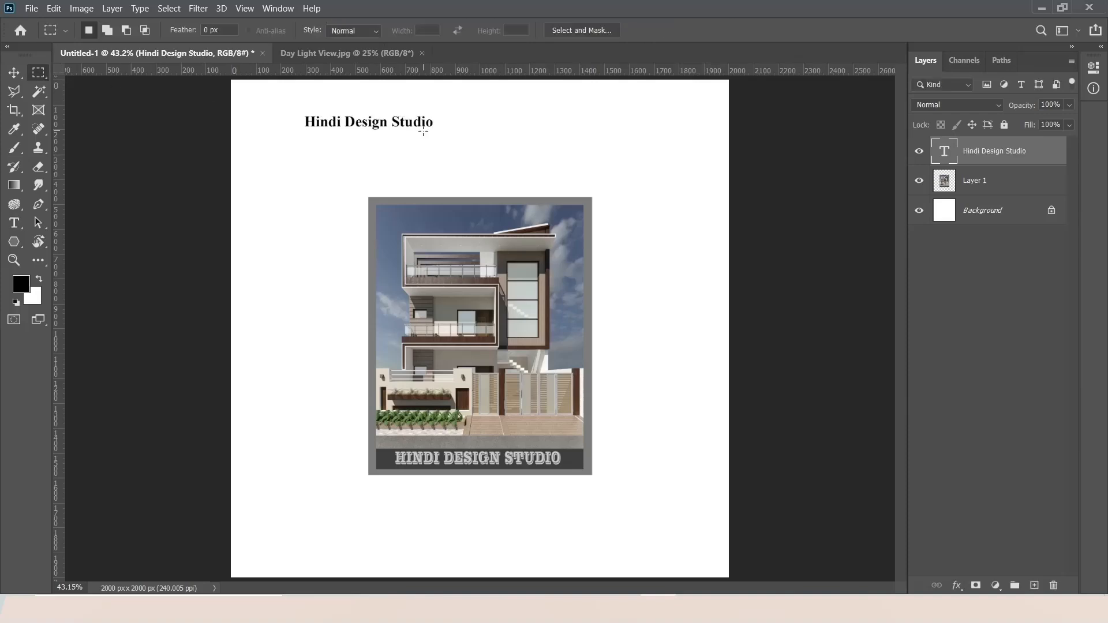
pyautogui.moveTo(378, 125); pyautogui.dragTo(365, 179)
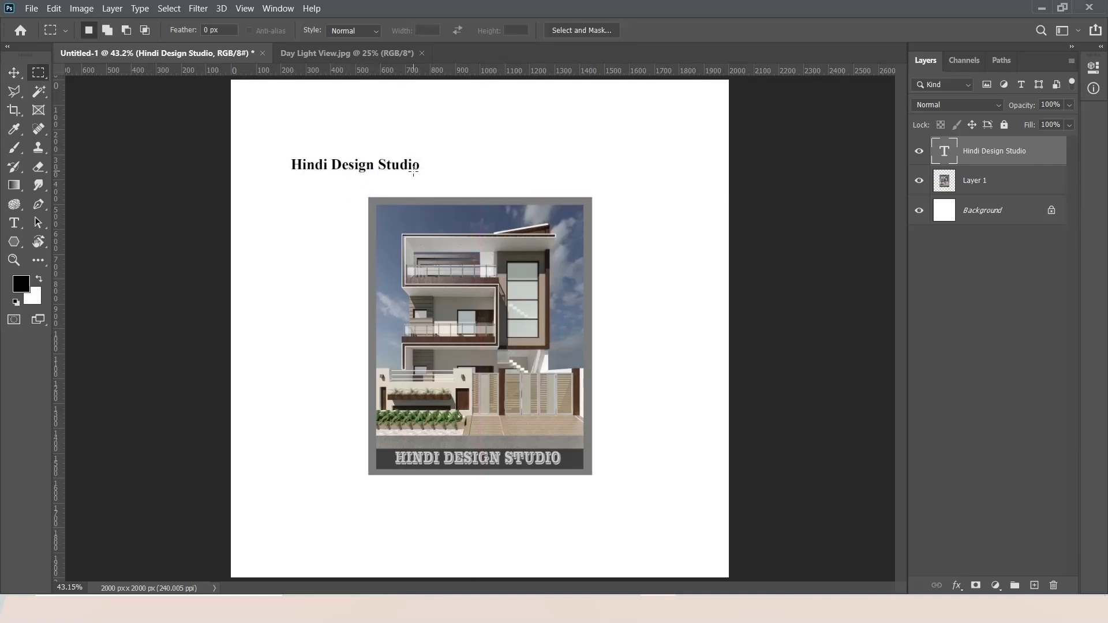
# - Add a tall text box with the Vertical Type tool to the right of the house image, reading "Hindi Design Studio"
pyautogui.click(14, 225)
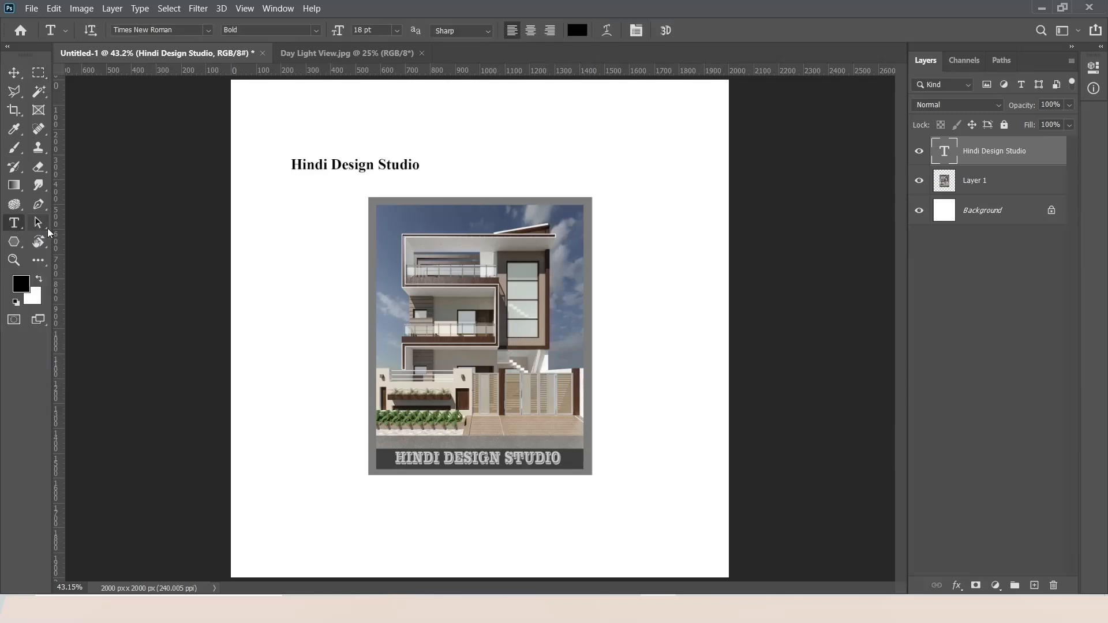
pyautogui.rightClick(12, 225)
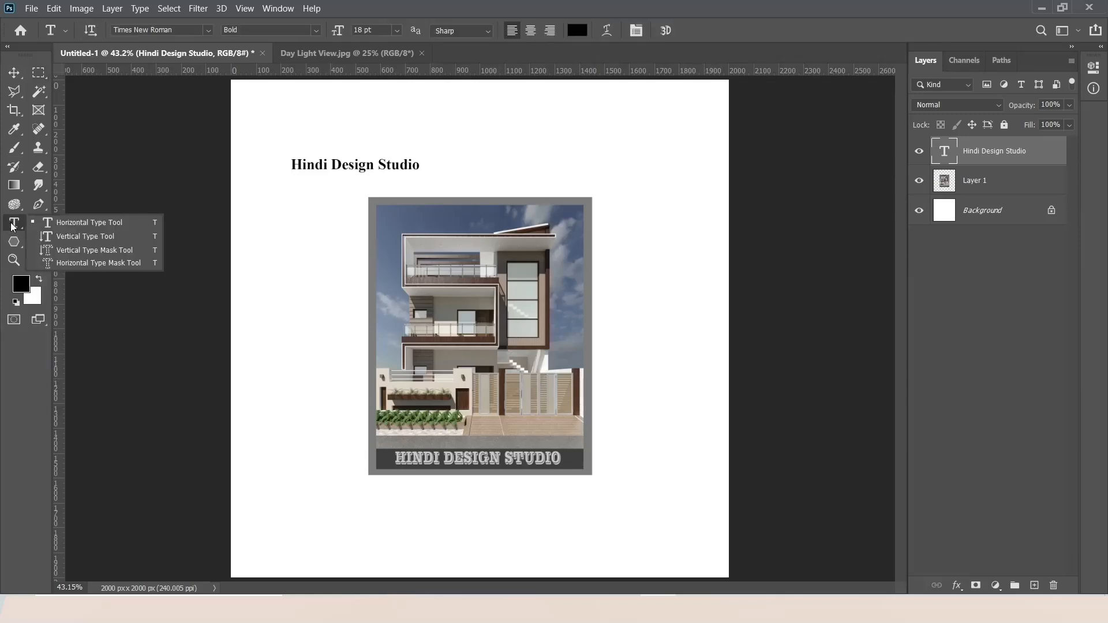
pyautogui.click(67, 236)
pyautogui.moveTo(634, 187); pyautogui.dragTo(662, 432)
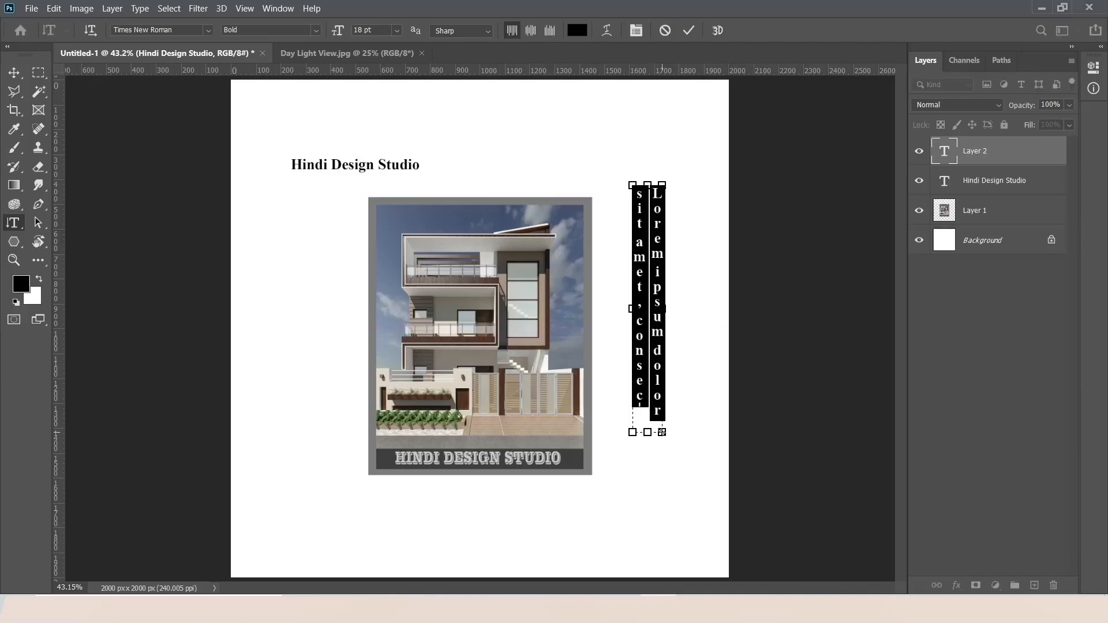
pyautogui.write('H')
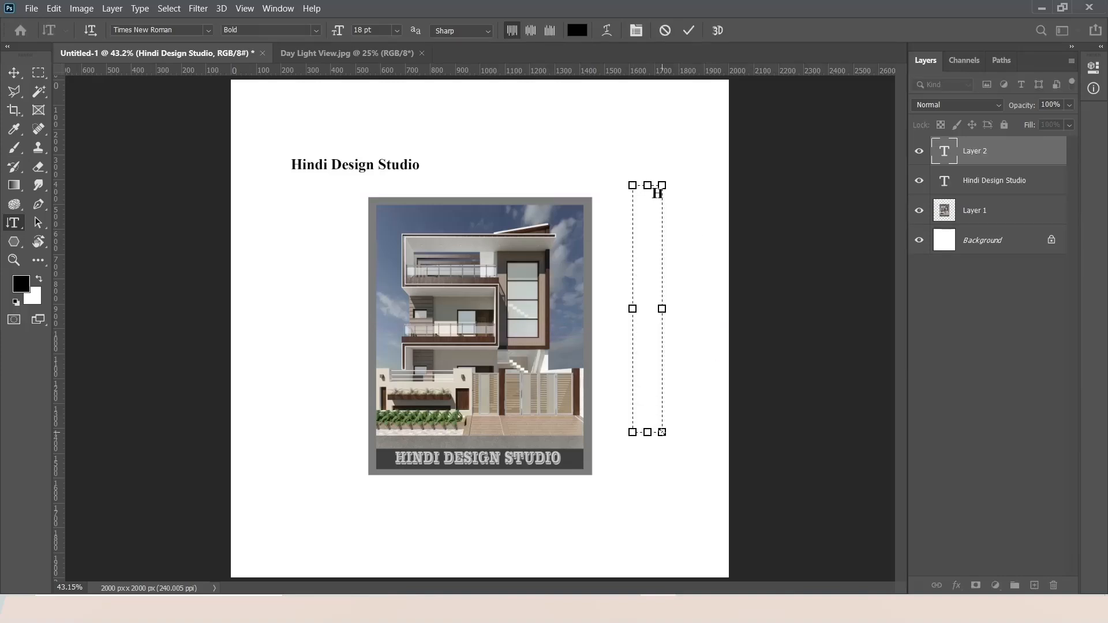
pyautogui.write('indi Design Studio')
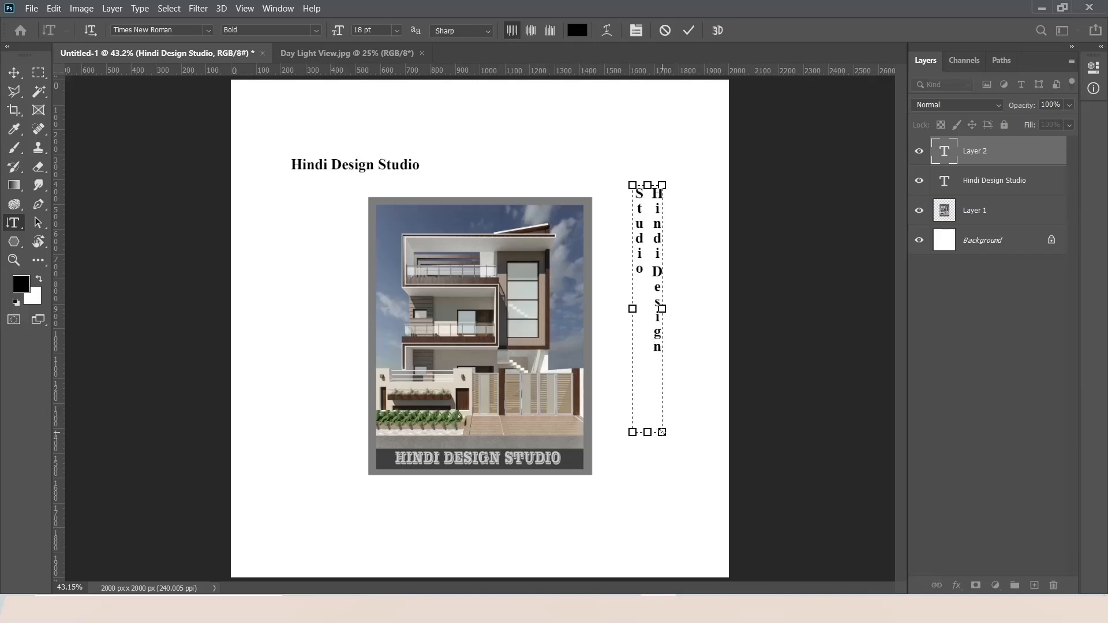
# - Lengthen the vertical text box to about 1367 px high so the text fits one column, and move it closer to the house image
pyautogui.moveTo(647, 432); pyautogui.dragTo(647, 525)
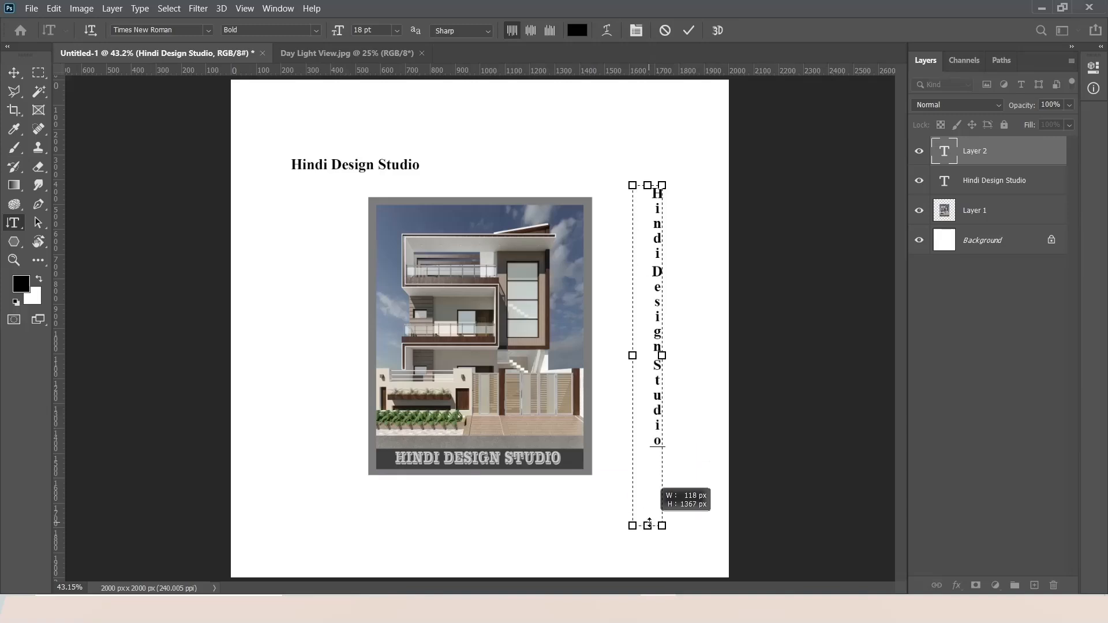
pyautogui.click(45, 76)
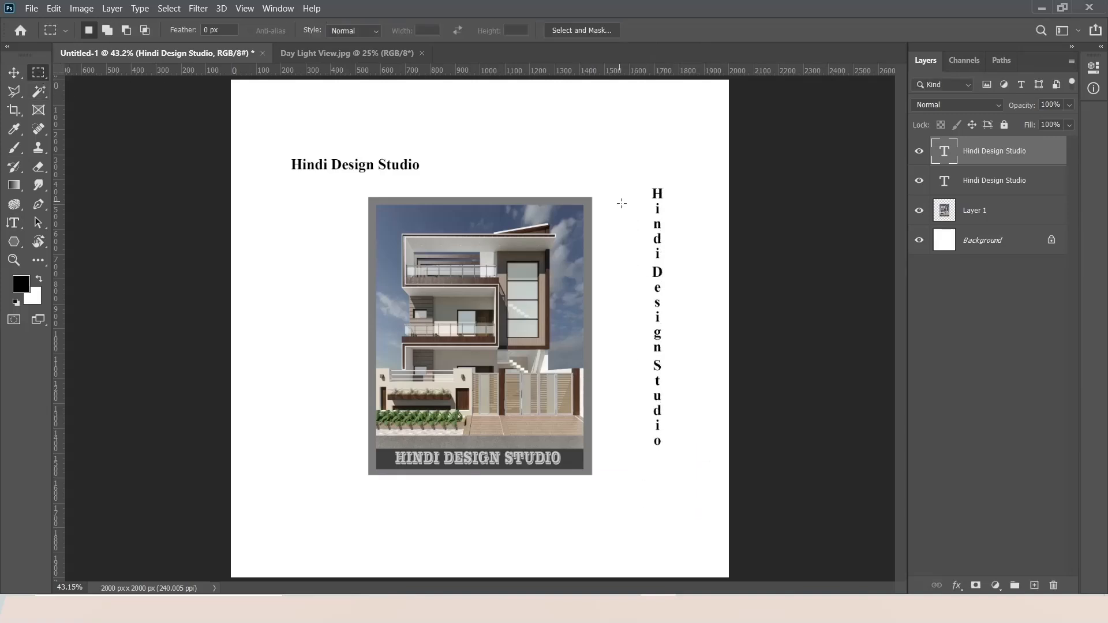
pyautogui.moveTo(656, 192); pyautogui.dragTo(622, 195)
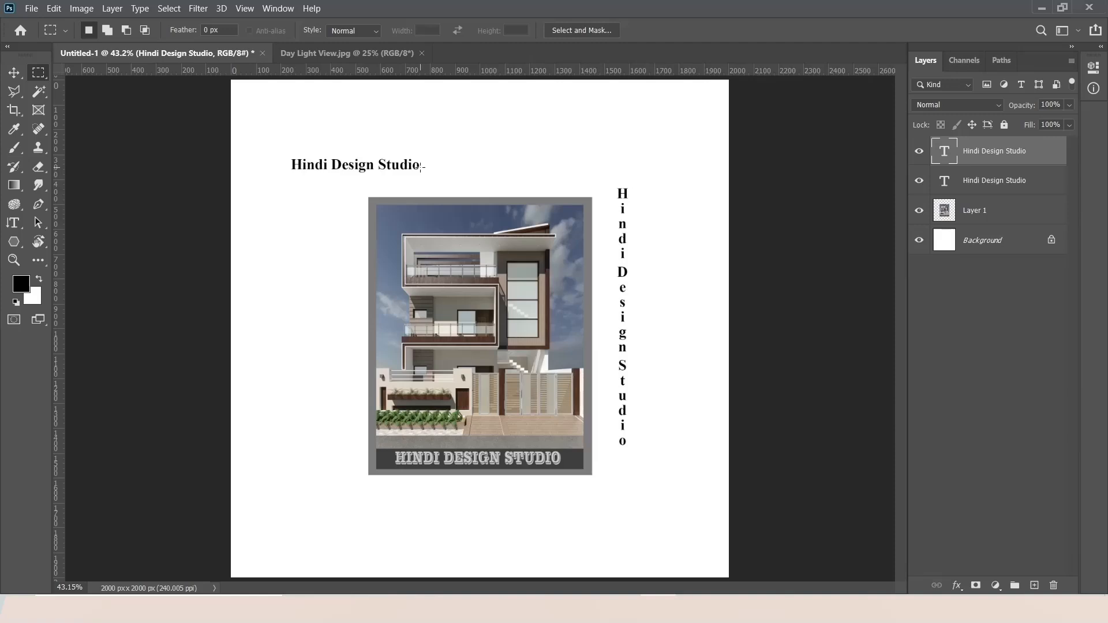
pyautogui.click(15, 225)
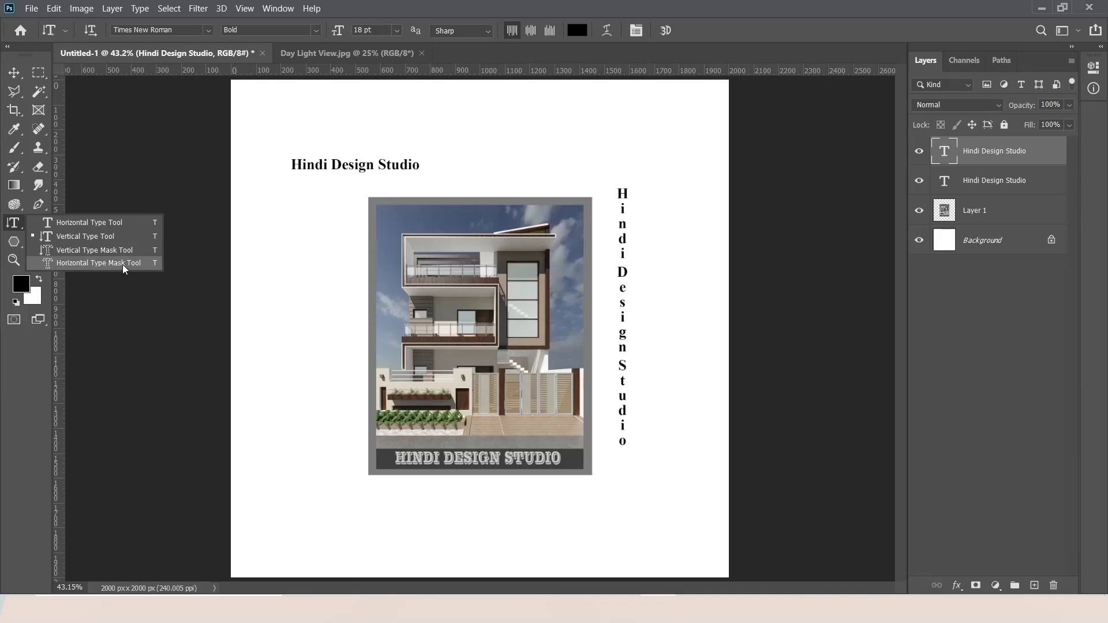
pyautogui.click(75, 236)
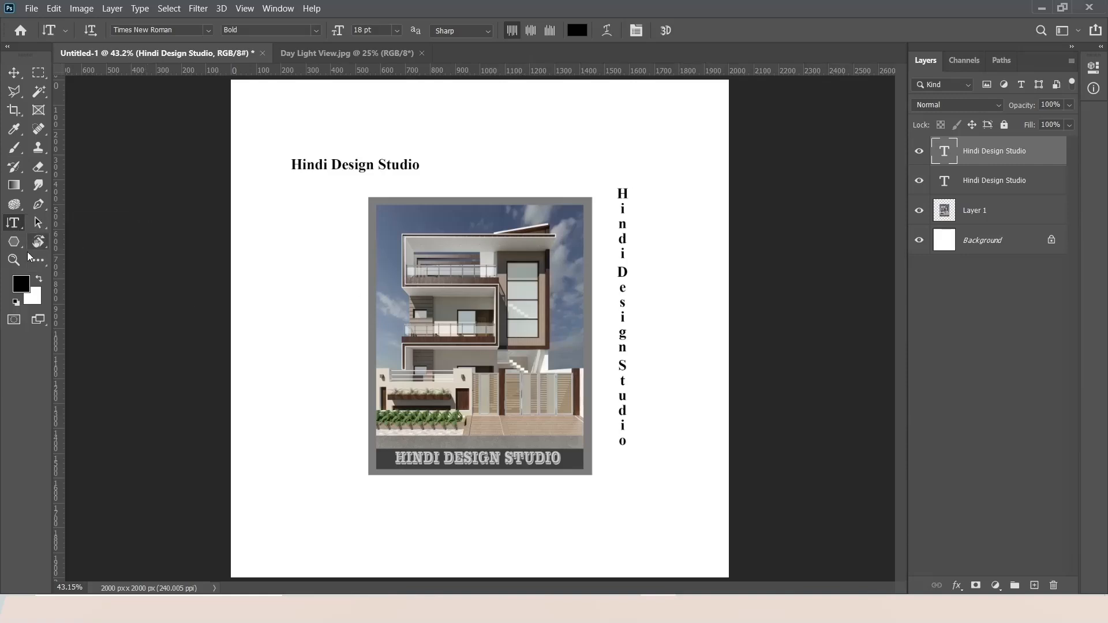
# - On Layer 1, create a text-shaped selection reading "Hindi" with the Horizontal Type Mask tool in the sky above the house's upper roof corner
pyautogui.click(17, 259)
pyautogui.click(491, 315)
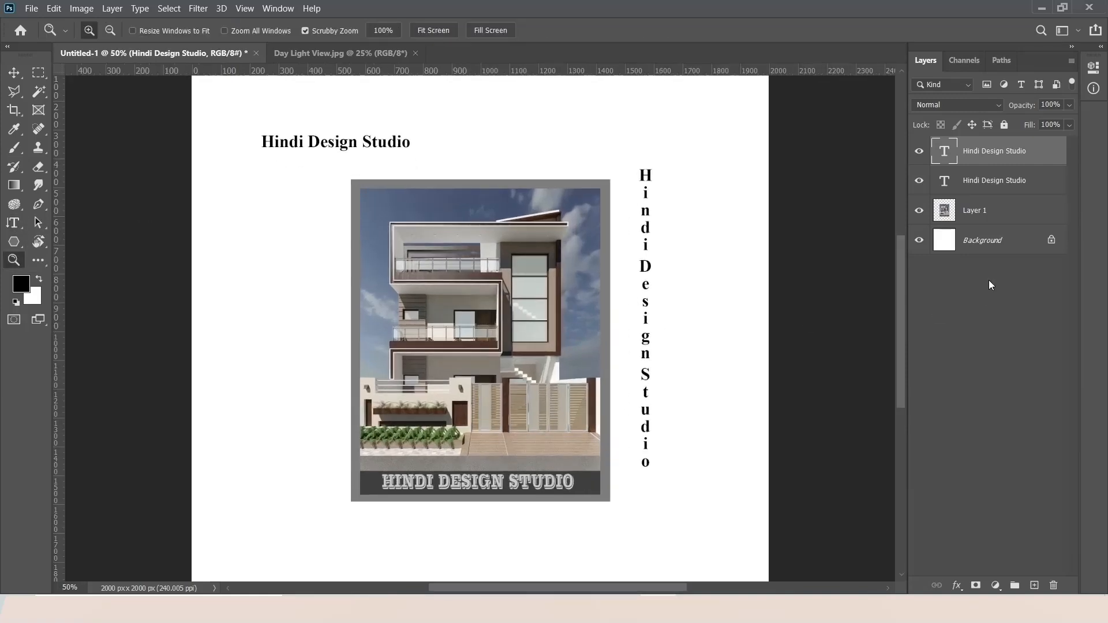
pyautogui.click(1004, 213)
pyautogui.click(452, 292)
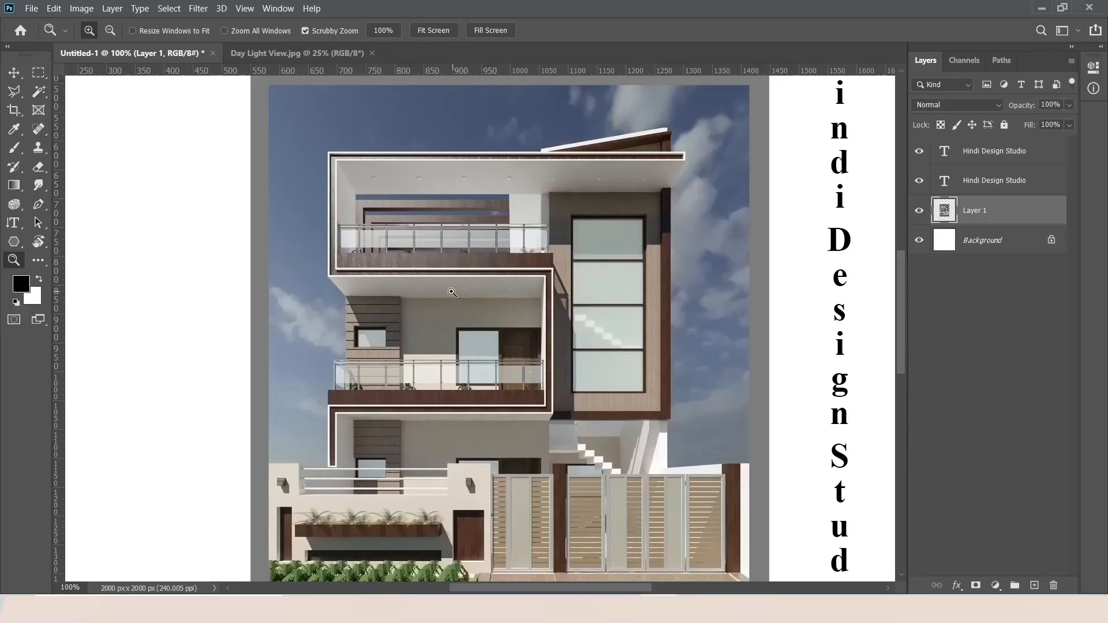
pyautogui.scroll(2, 251, 165)
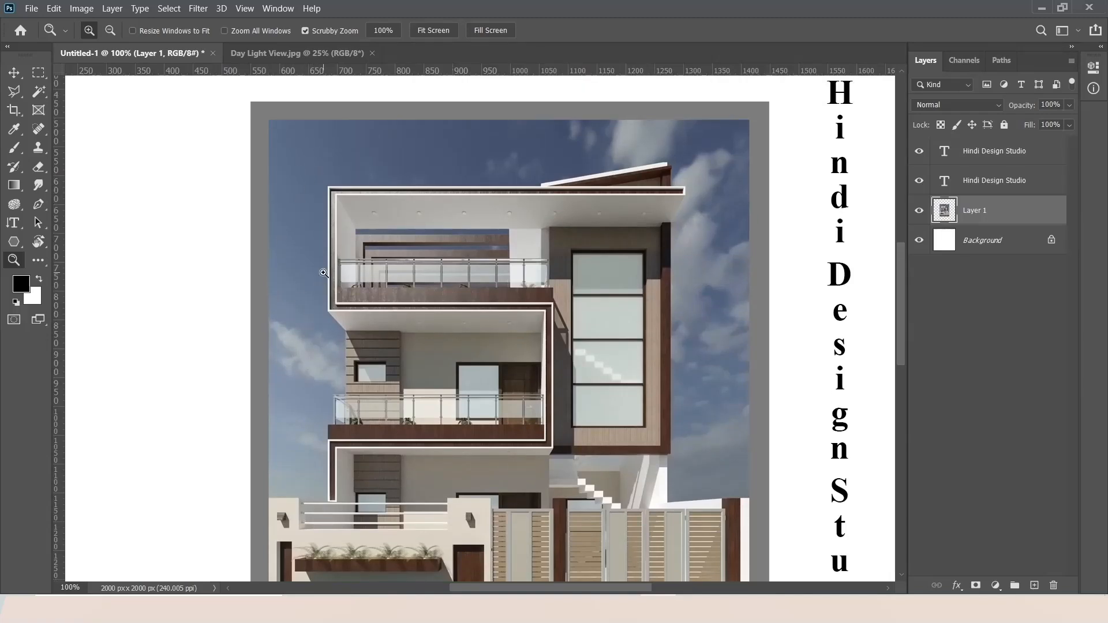
pyautogui.click(13, 222)
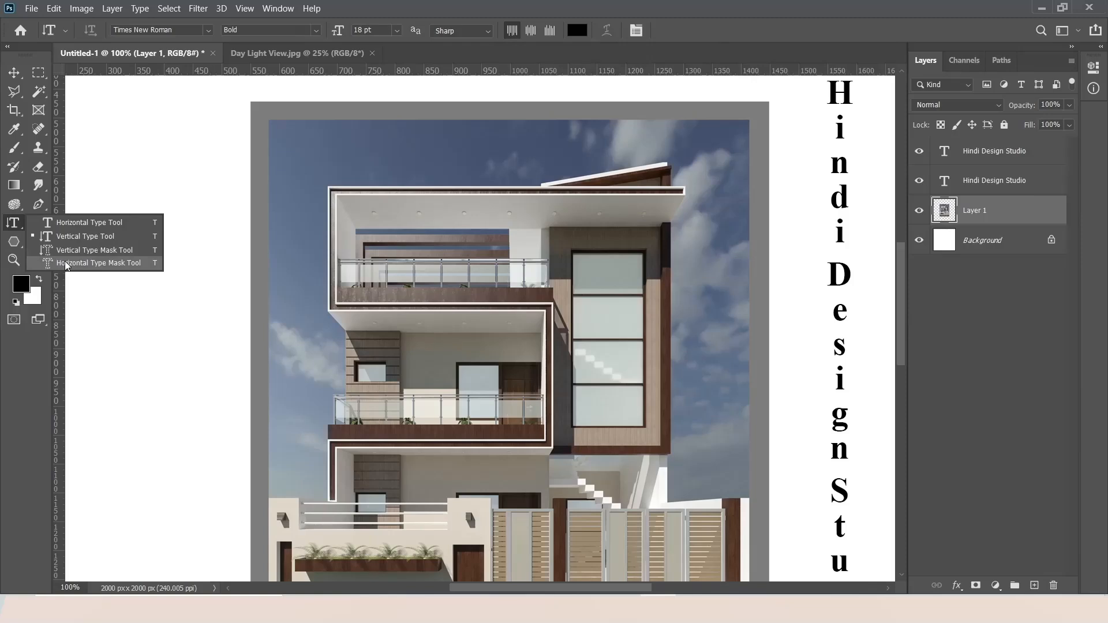
pyautogui.click(94, 263)
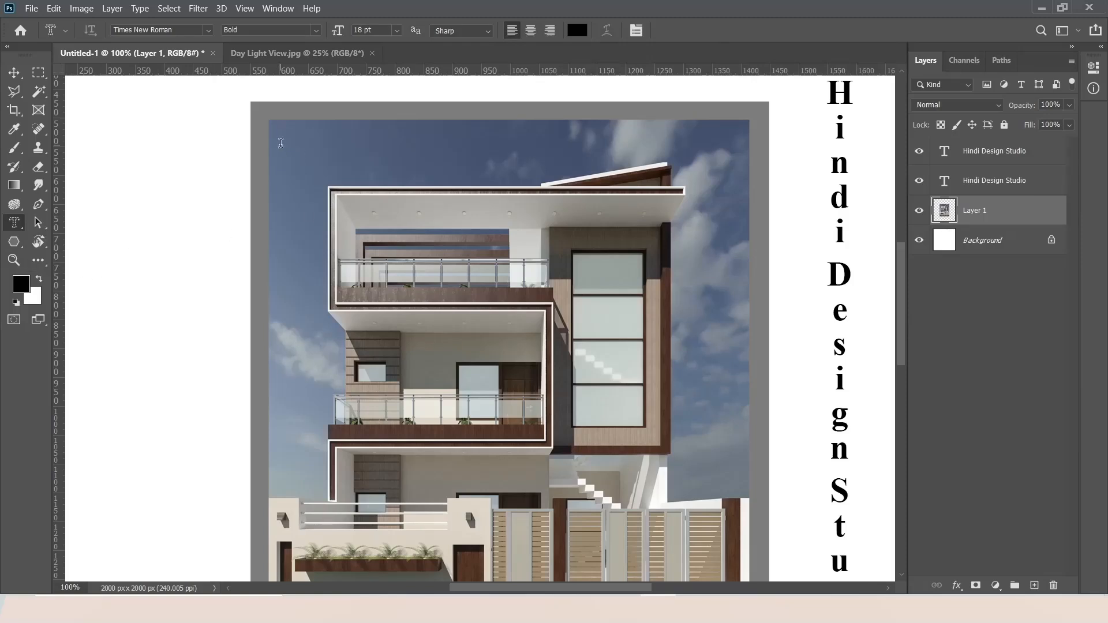
pyautogui.moveTo(294, 134); pyautogui.dragTo(502, 162)
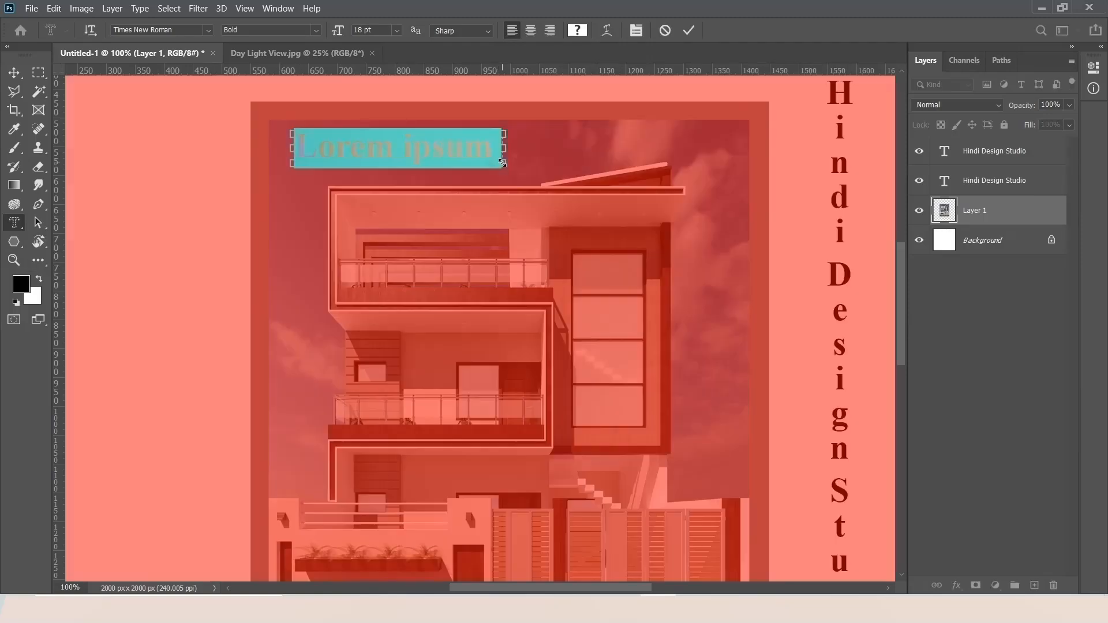
pyautogui.write('Hin')
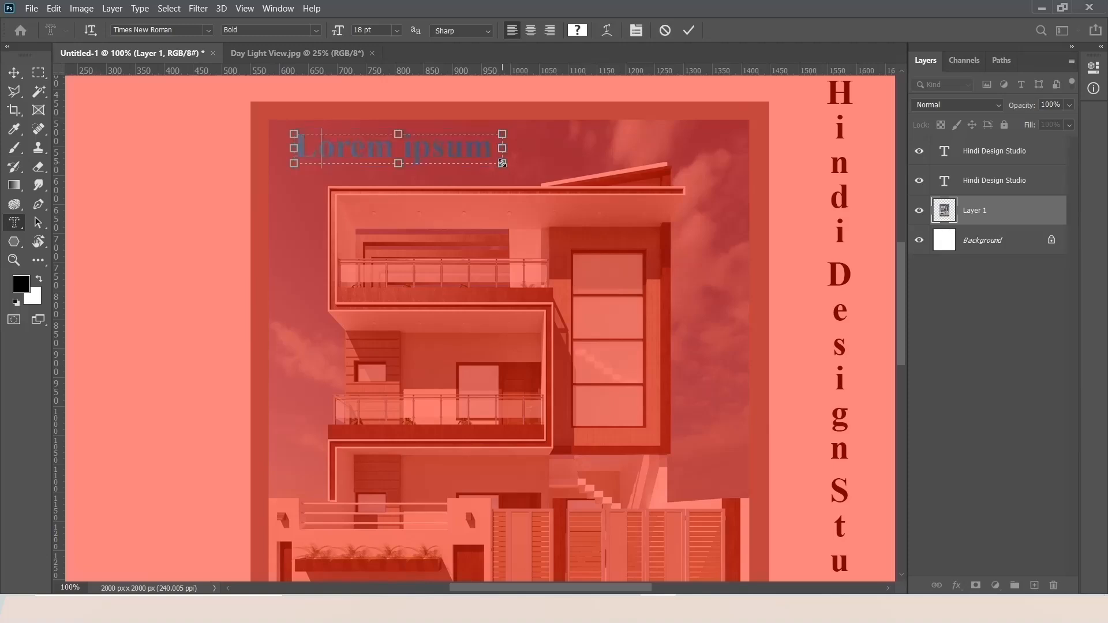
pyautogui.write('di')
pyautogui.click(38, 72)
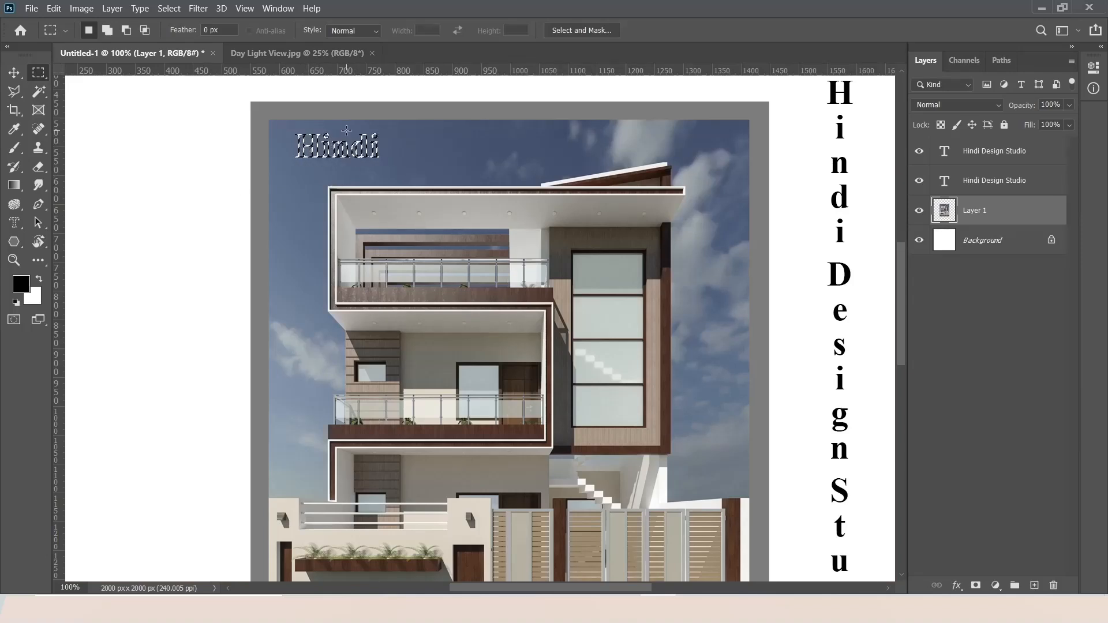
# - Move the selected "Hindi" cutout out of the house image onto the white canvas beside it, and deselect it
pyautogui.click(20, 73)
pyautogui.moveTo(355, 148); pyautogui.dragTo(157, 120)
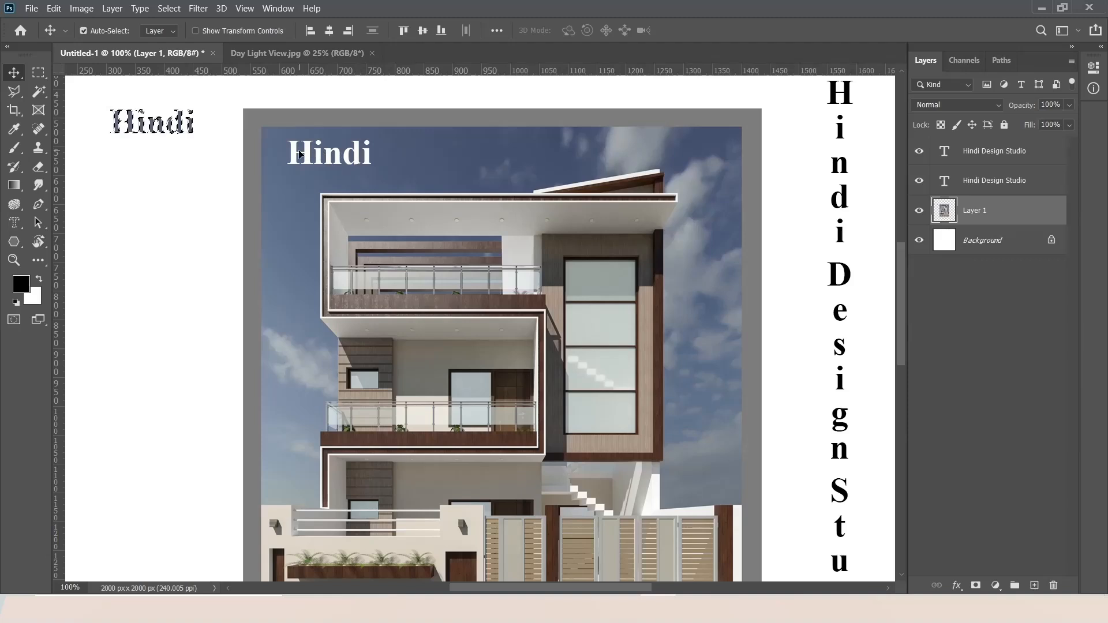
pyautogui.press('m')
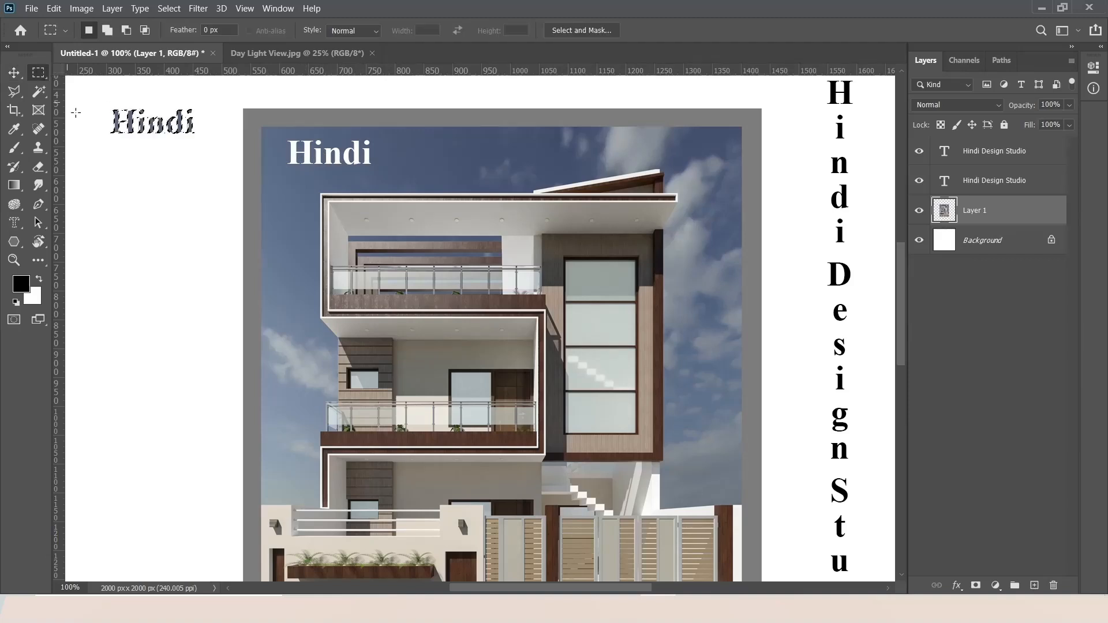
pyautogui.click(143, 171)
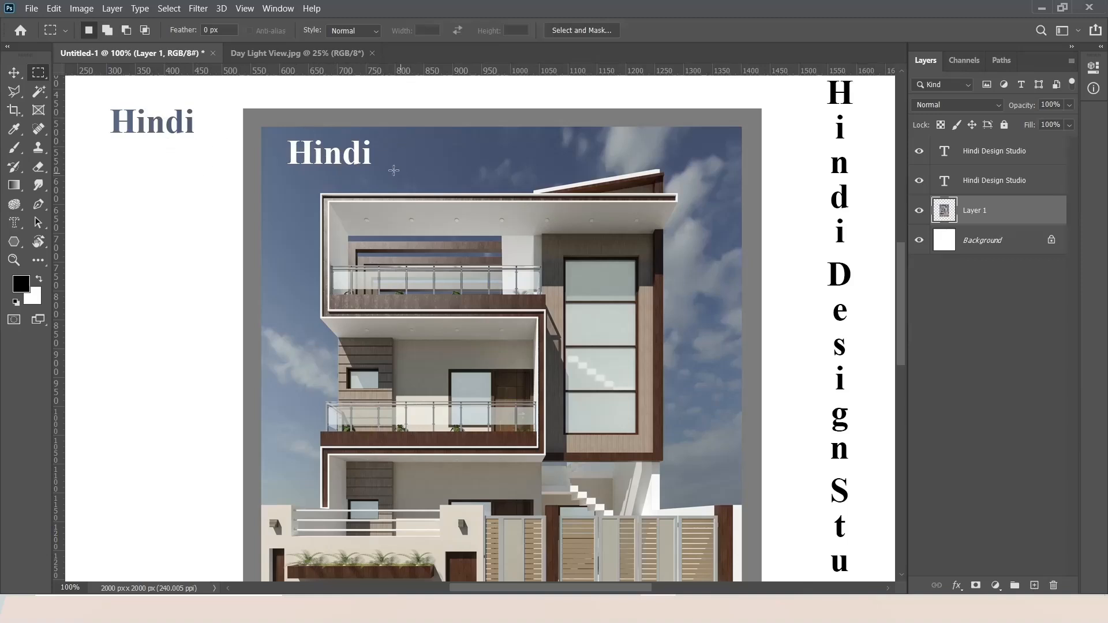
# - Create a vertical text-shaped selection reading "Hindi" with the Vertical Type Mask tool in the sky beside the house's tall window tower
pyautogui.click(14, 223)
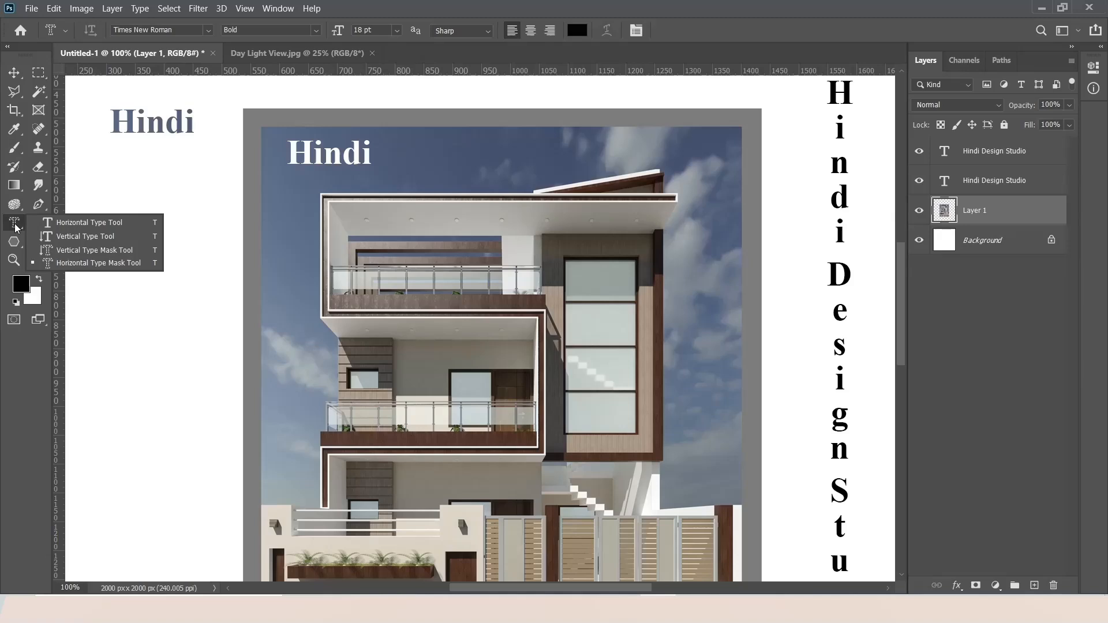
pyautogui.click(58, 251)
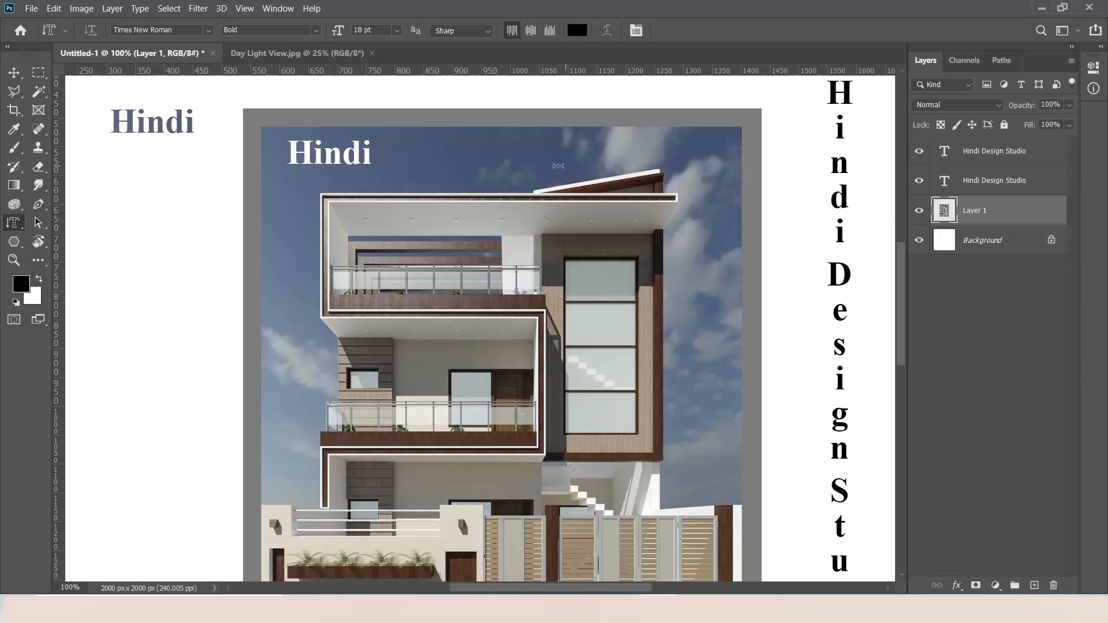
pyautogui.moveTo(694, 210); pyautogui.dragTo(731, 472)
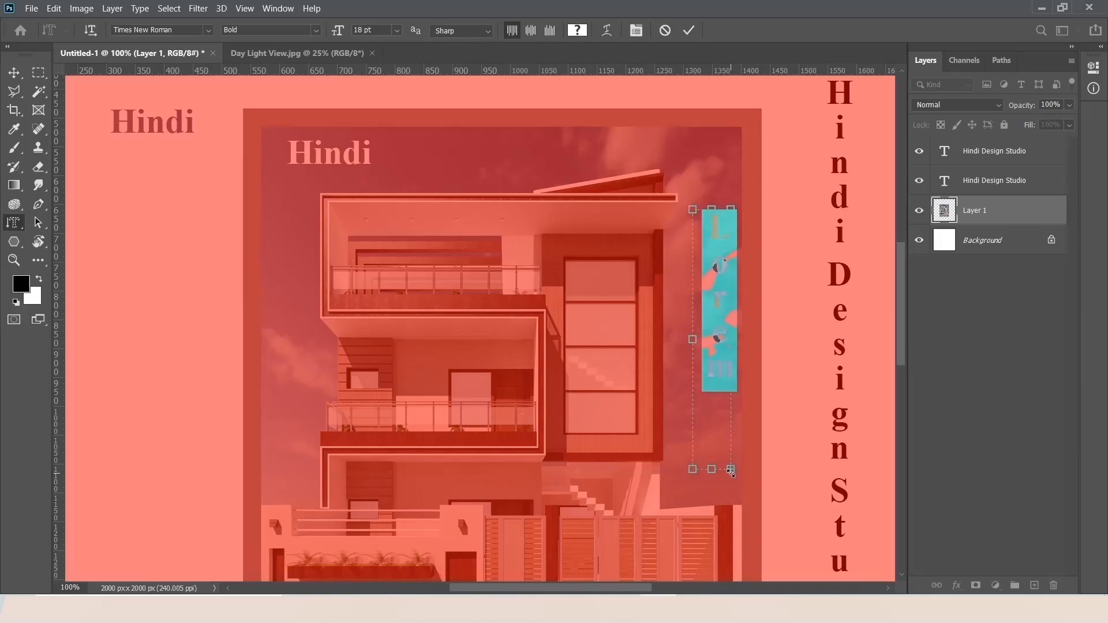
pyautogui.write('Hindi')
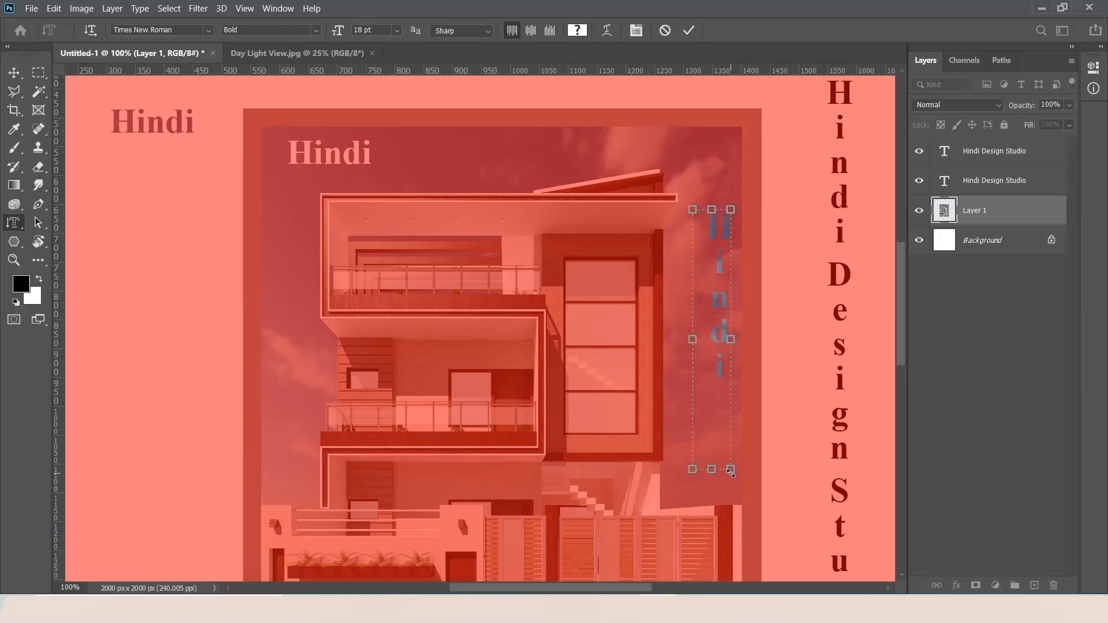
pyautogui.click(38, 72)
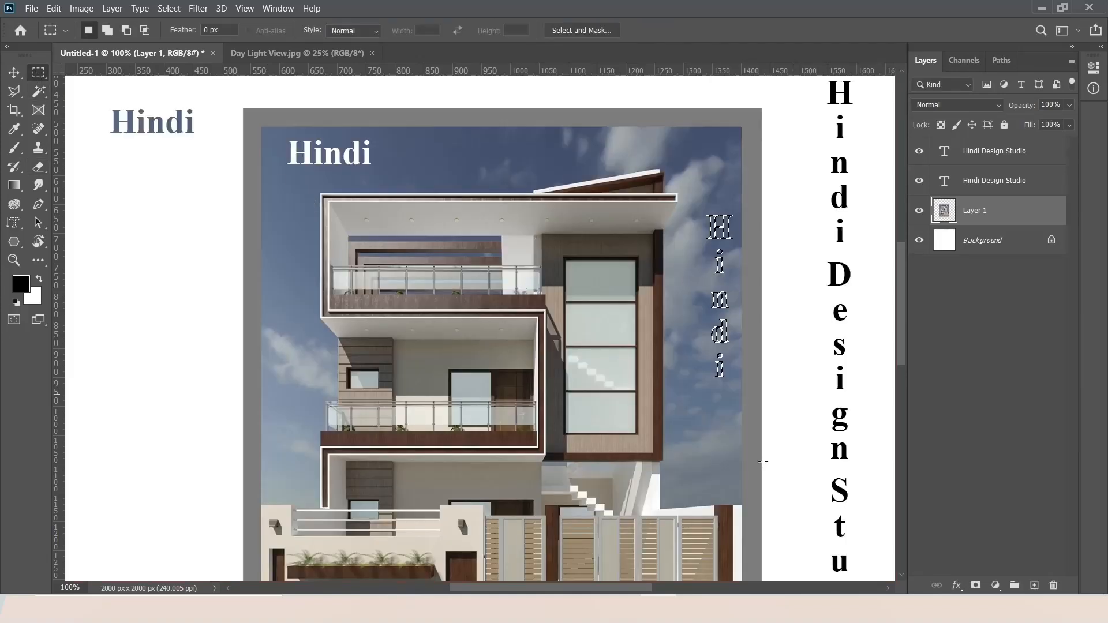
# - Move the vertical "Hindi" cutout onto the white canvas below the horizontal cutout, and deselect it
pyautogui.click(14, 73)
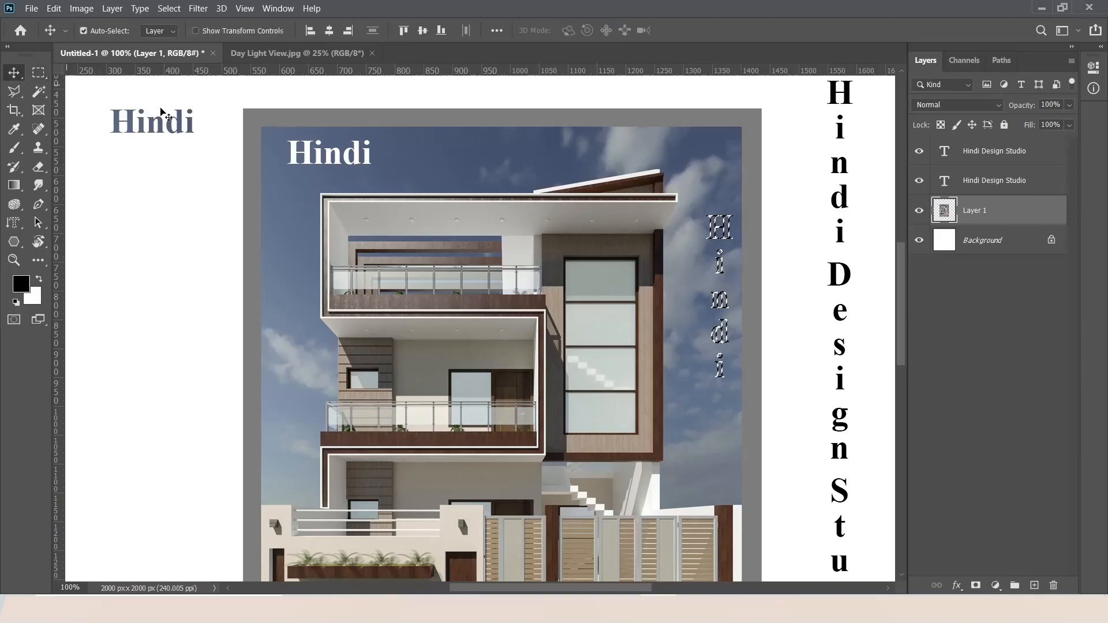
pyautogui.moveTo(704, 232); pyautogui.dragTo(148, 240)
pyautogui.press('m')
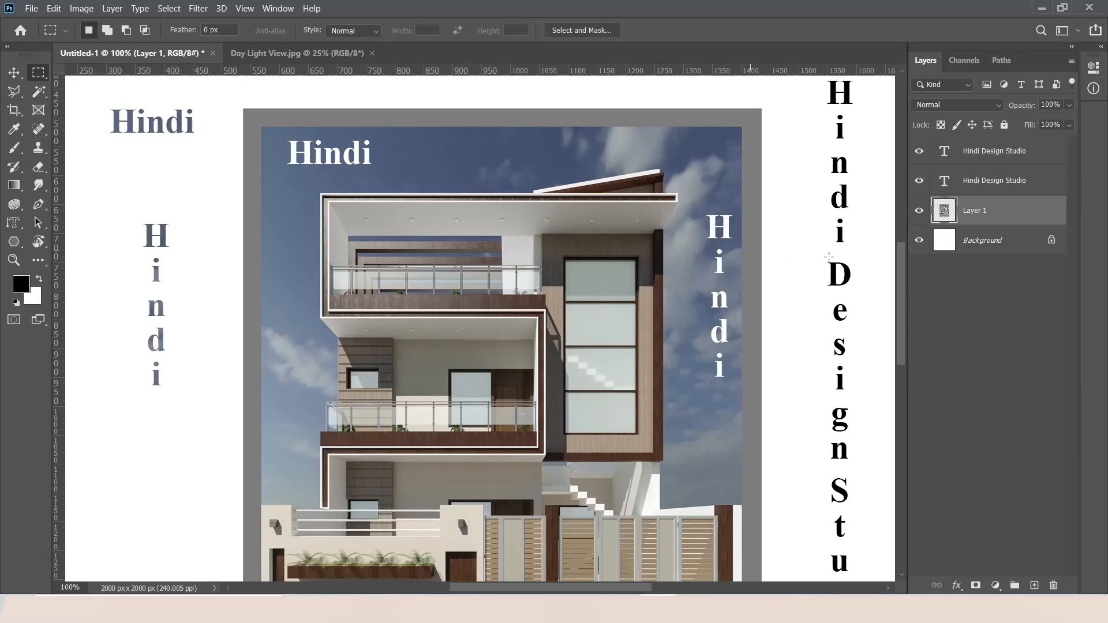
# - Fit the whole document on screen and reselect the Vertical Type Mask tool
pyautogui.click(13, 260)
pyautogui.rightClick(371, 241)
pyautogui.click(396, 251)
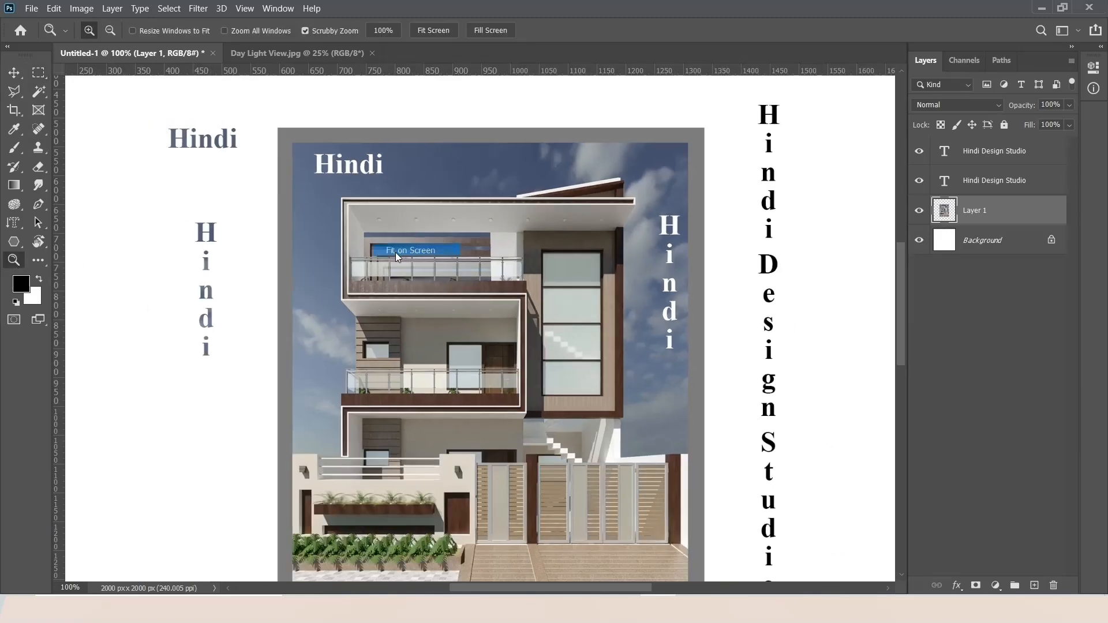
pyautogui.click(14, 225)
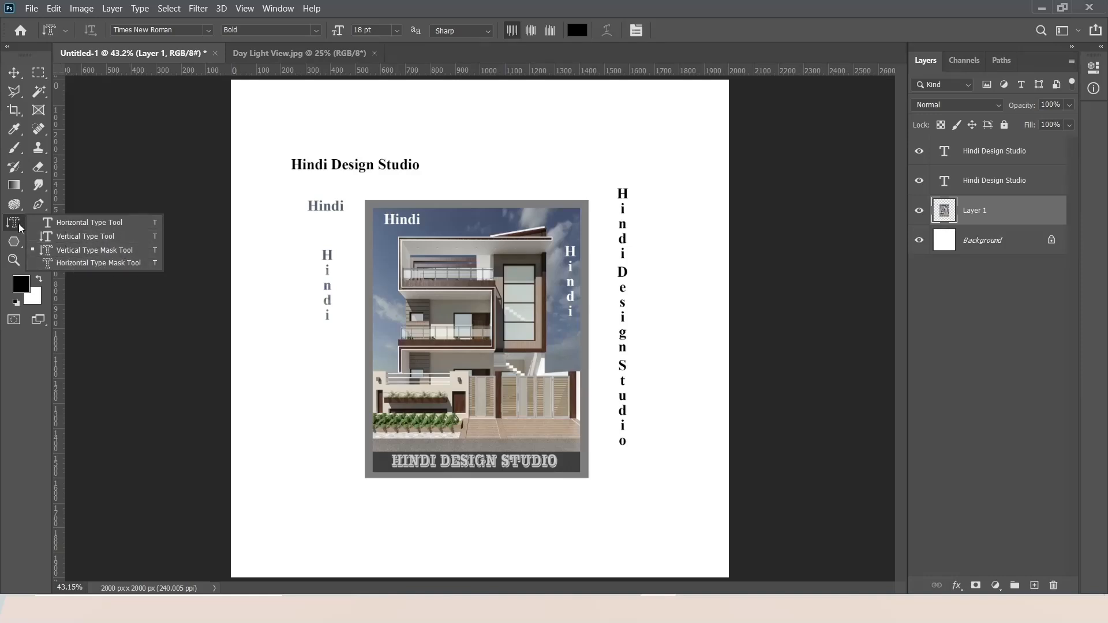
pyautogui.click(95, 250)
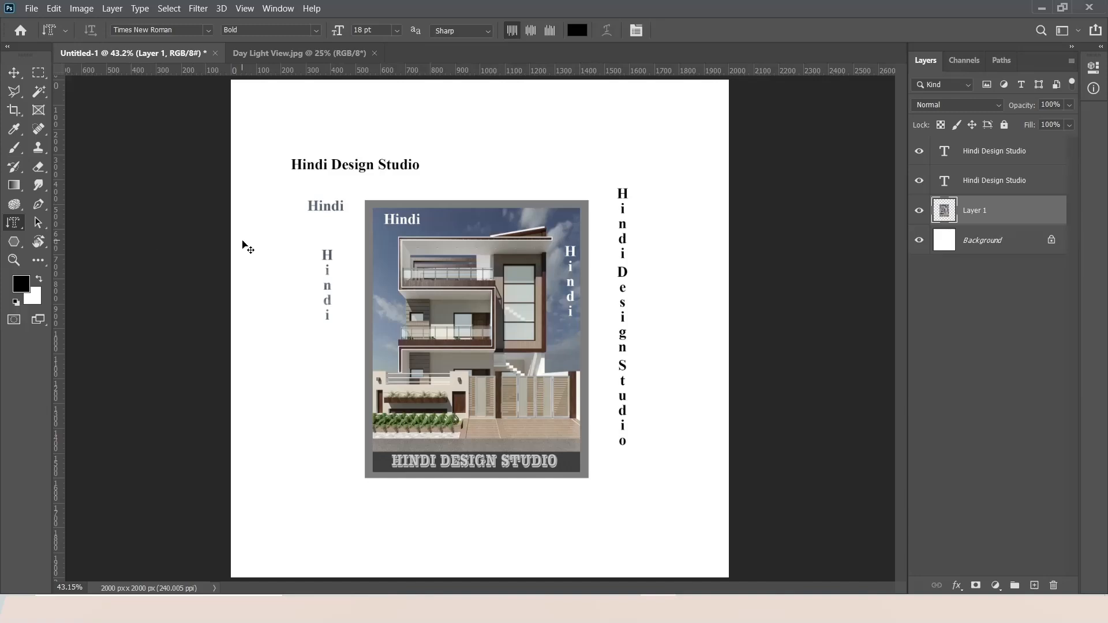
# - Undo both "Hindi" cutouts and both "Hindi Design Studio" text layers, back to the plain house image on its background
pyautogui.hotkey('ctrl', 'z')
pyautogui.hotkey('ctrl', 'z')
pyautogui.hotkey('ctrl', 'z')
pyautogui.hotkey('ctrl', 'z')
pyautogui.hotkey('ctrl', 'z')
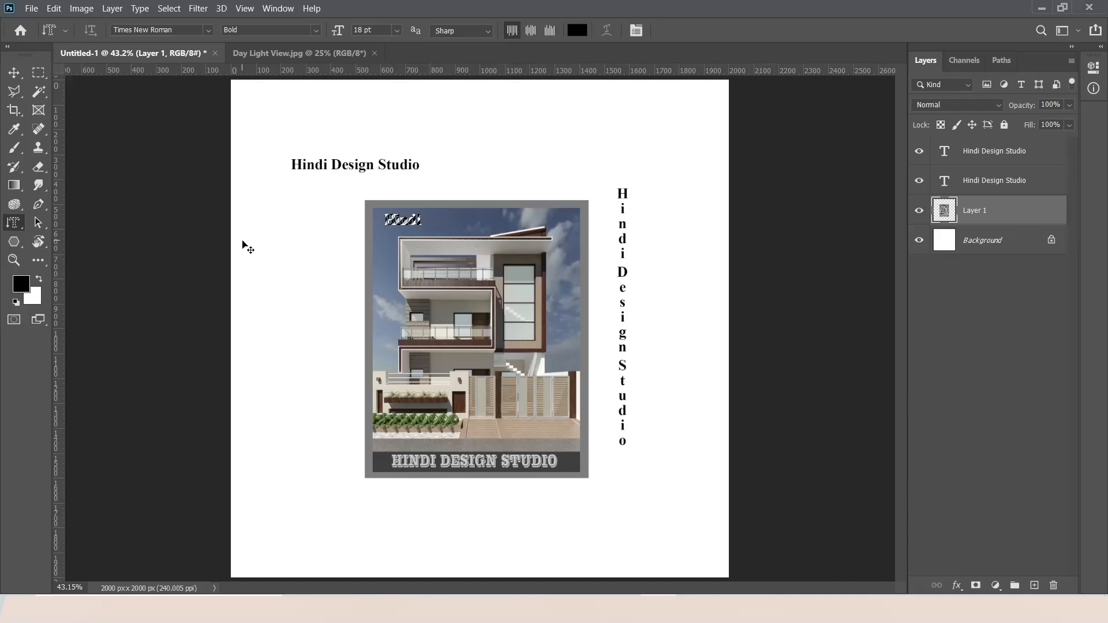
pyautogui.hotkey('ctrl', 'z')
pyautogui.hotkey('ctrl', 'z')
pyautogui.hotkey('ctrl', 'z')
pyautogui.hotkey('ctrl', 'z')
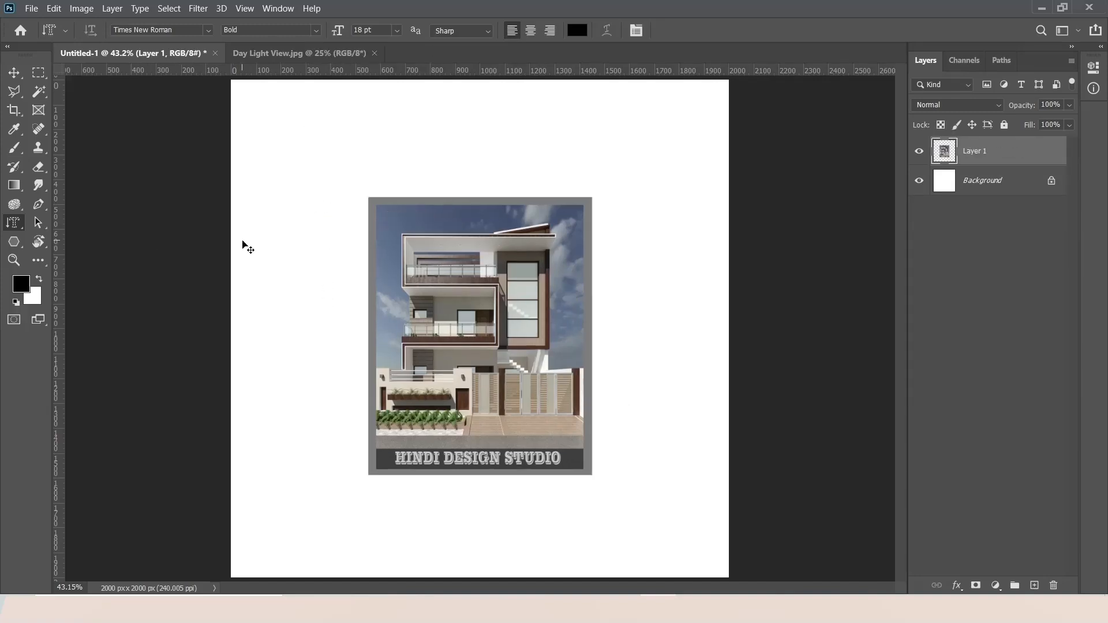
# - Switch to the Horizontal Type tool and inspect the variants of the Path Selection tool
pyautogui.rightClick(13, 223)
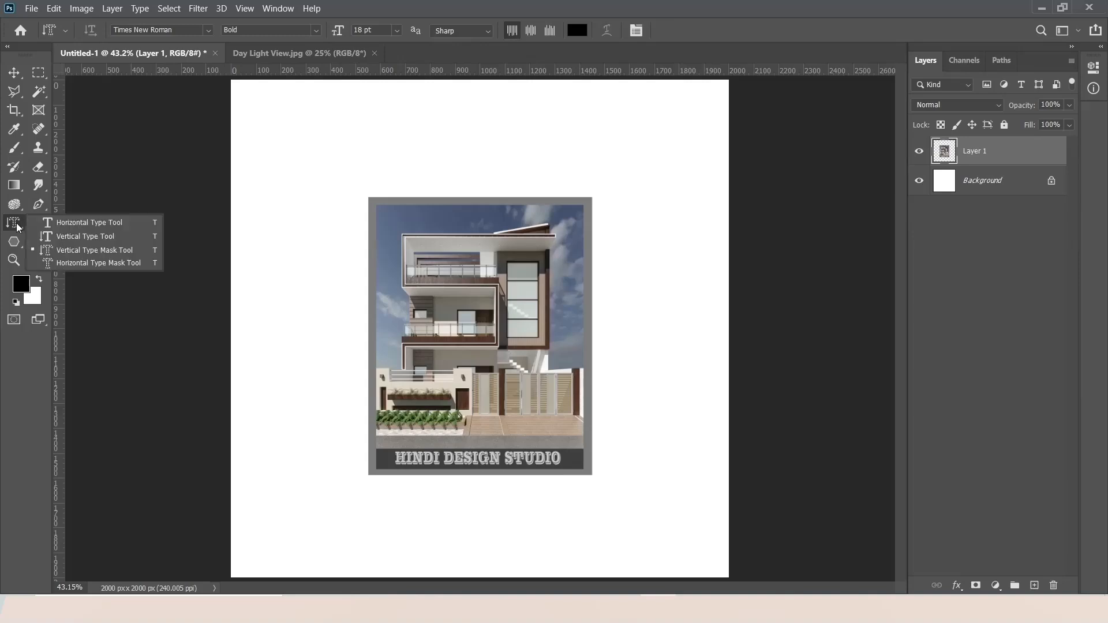
pyautogui.click(48, 222)
pyautogui.click(38, 224)
pyautogui.rightClick(38, 224)
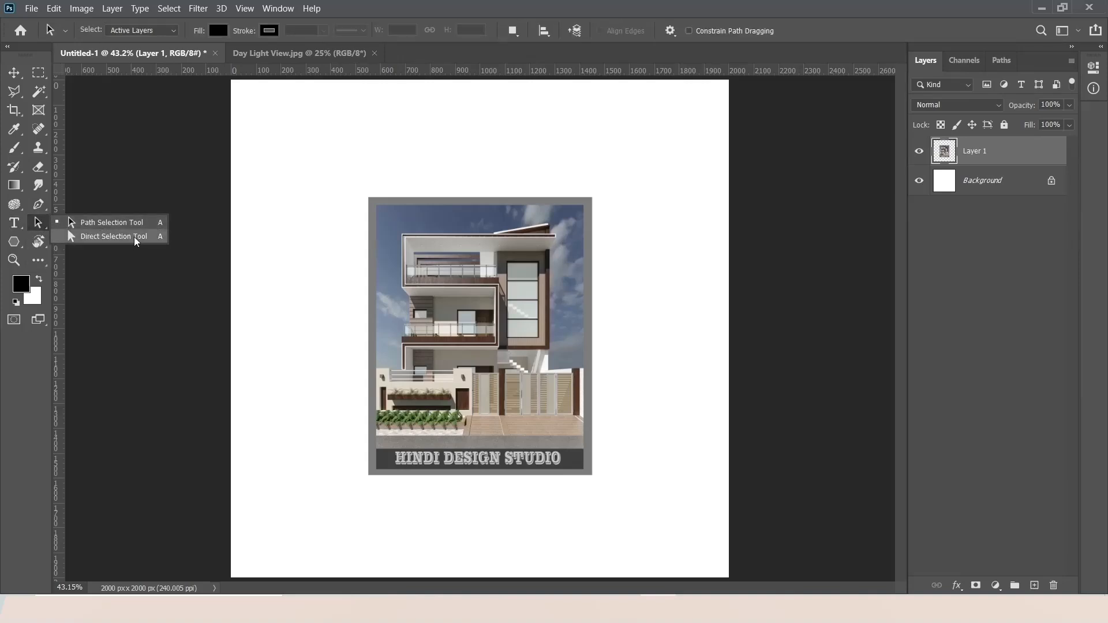
pyautogui.click(14, 223)
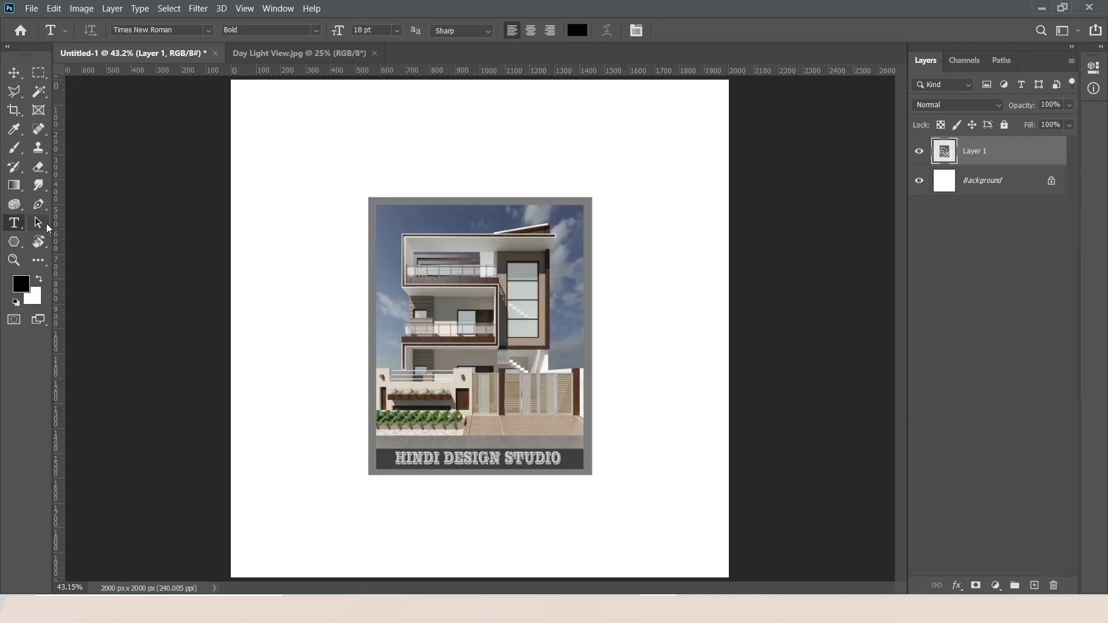
# - Try drawing a black rectangle about 383 × 192 px across the canvas's upper-left edge with the Rectangle tool, and undo it
pyautogui.click(14, 242)
pyautogui.rightClick(15, 245)
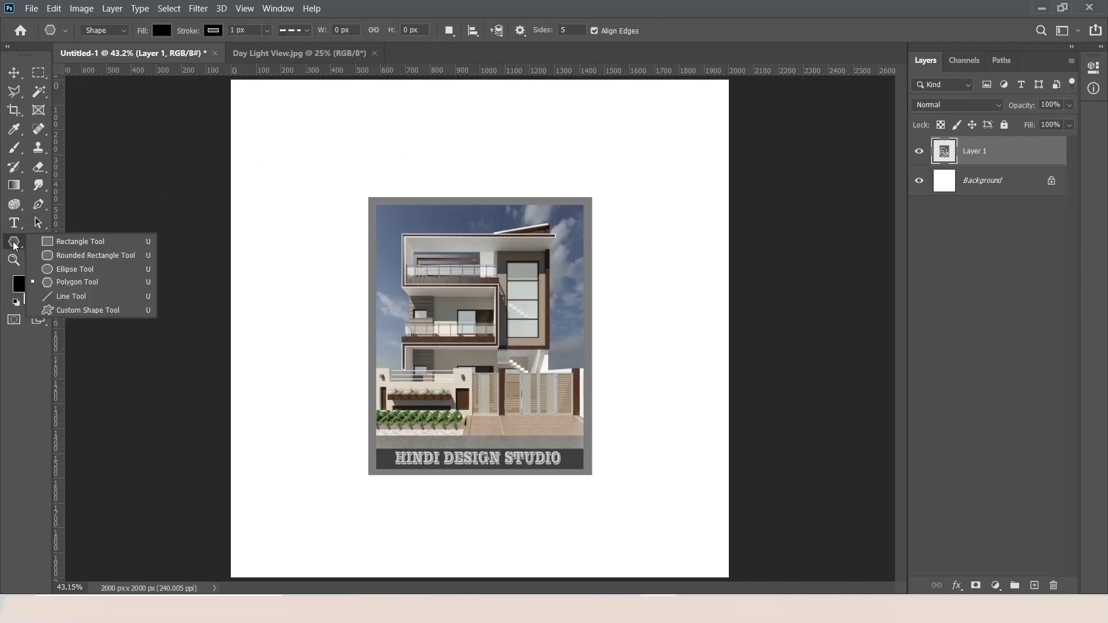
pyautogui.click(64, 241)
pyautogui.moveTo(198, 115); pyautogui.dragTo(315, 173)
pyautogui.moveTo(313, 241); pyautogui.dragTo(302, 206)
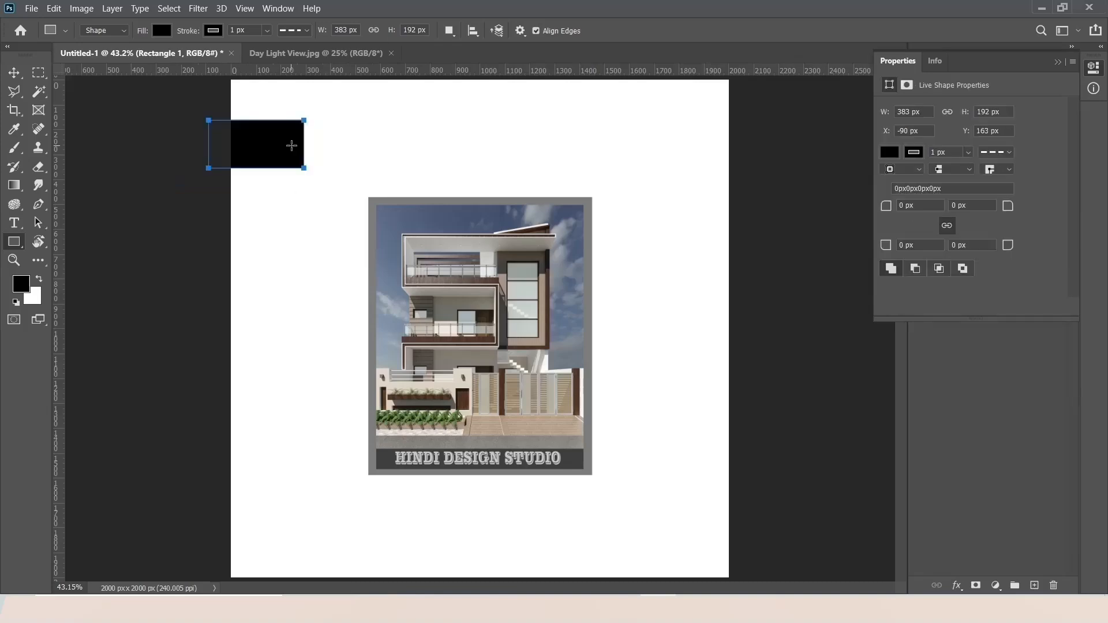
pyautogui.hotkey('ctrl', 'z')
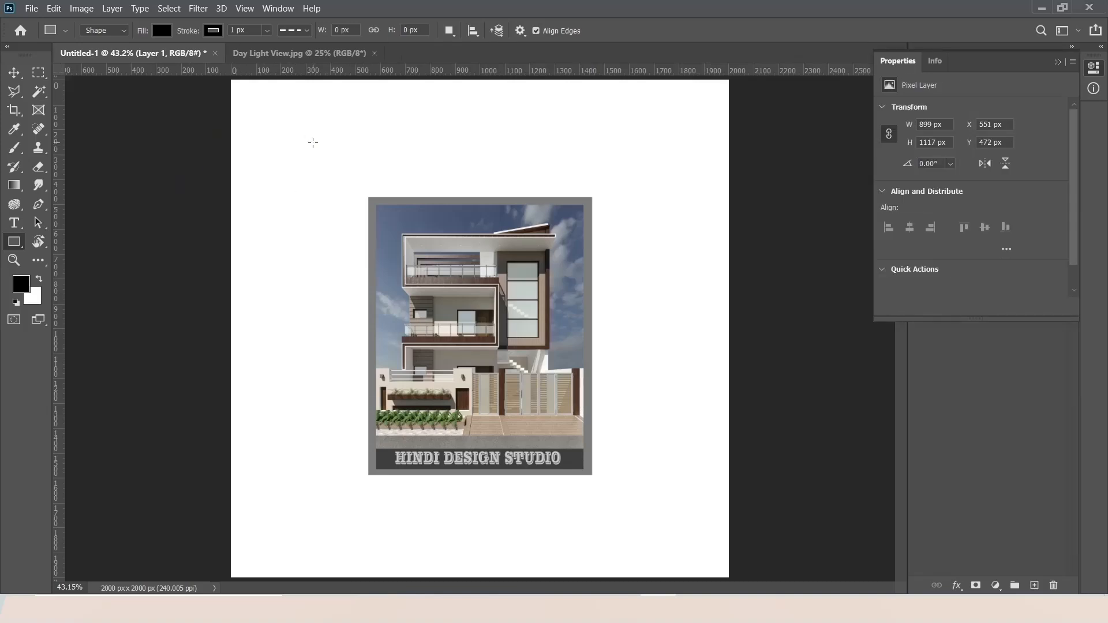
# - For the Rectangle tool, set the stroke to no colour, and switch it back to a solid black colour
pyautogui.rightClick(17, 245)
pyautogui.click(75, 241)
pyautogui.click(215, 32)
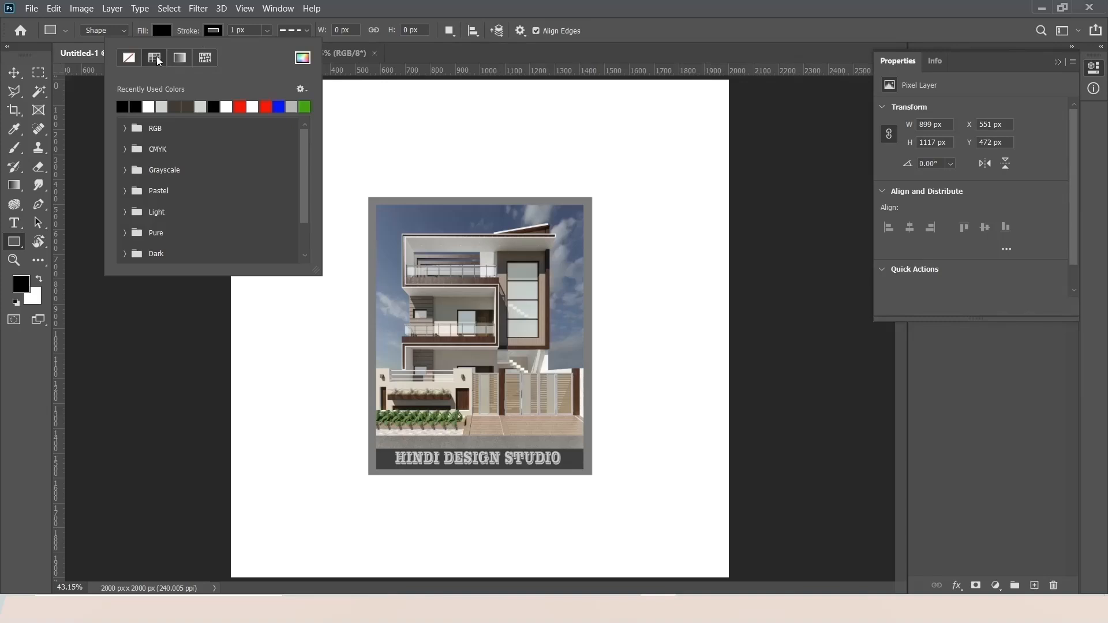
pyautogui.click(129, 59)
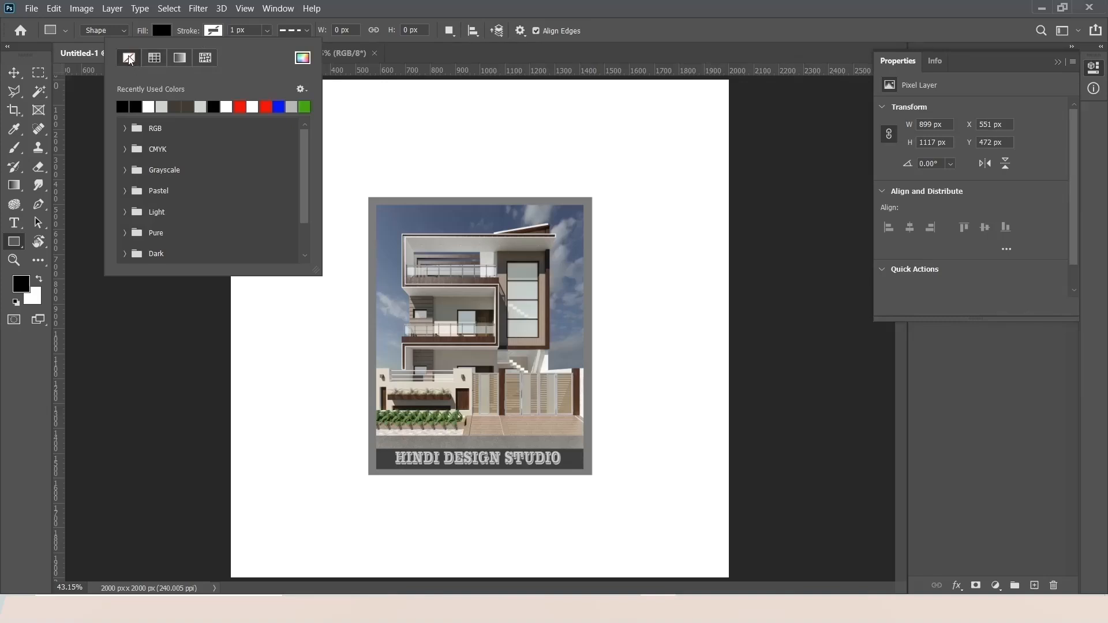
pyautogui.click(215, 31)
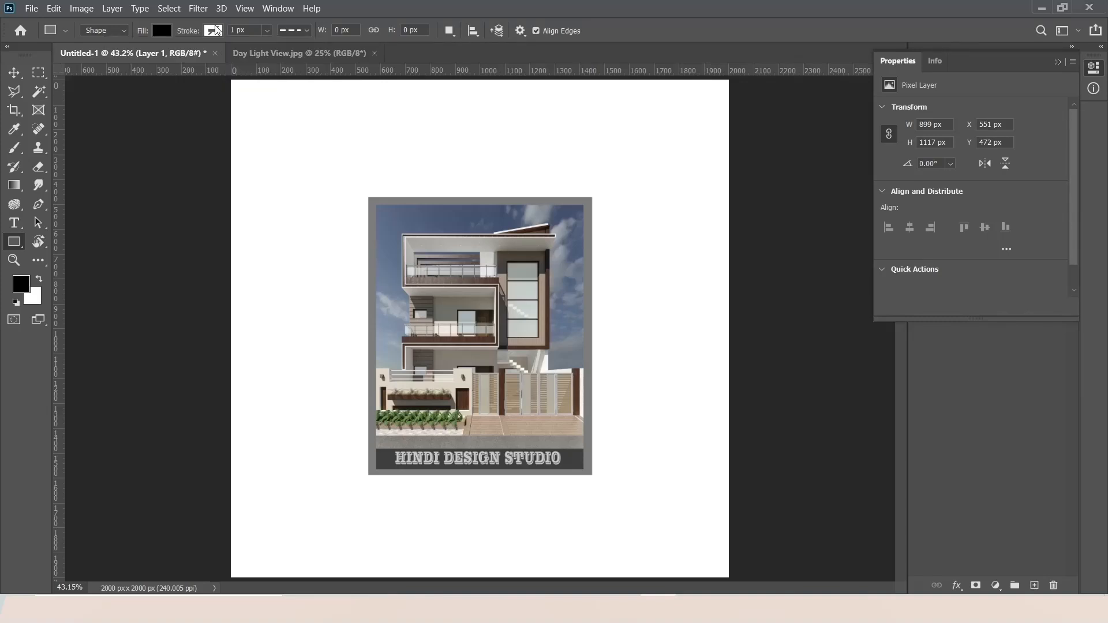
pyautogui.click(217, 30)
pyautogui.click(154, 57)
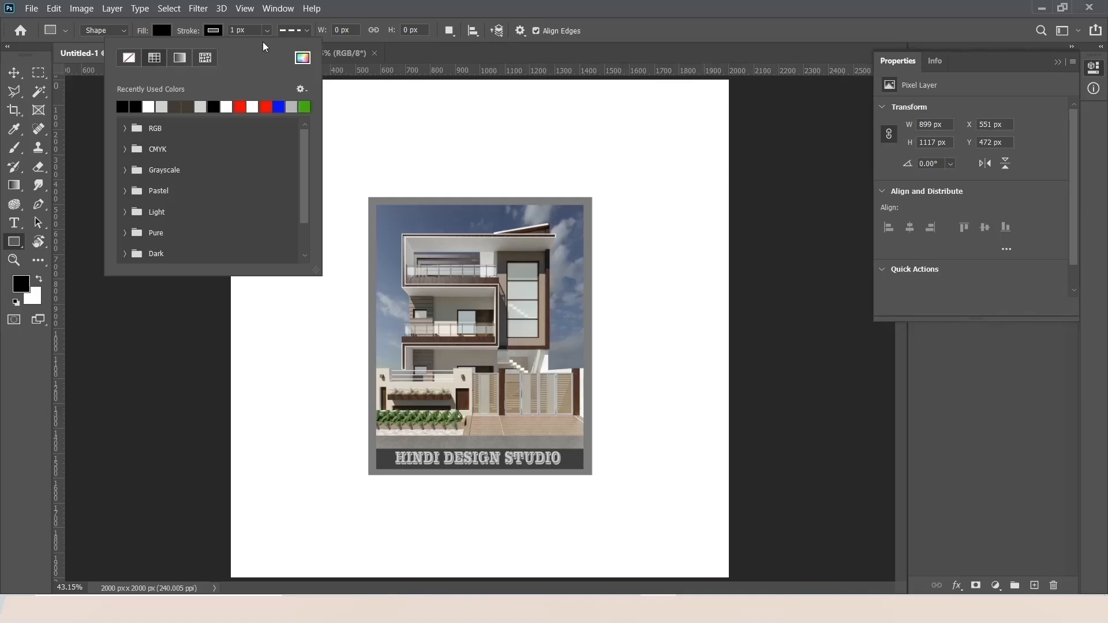
# - Inspect the Rectangle tool's stroke width and its solid, dashed and dotted line styles
pyautogui.click(250, 31)
pyautogui.click(251, 31)
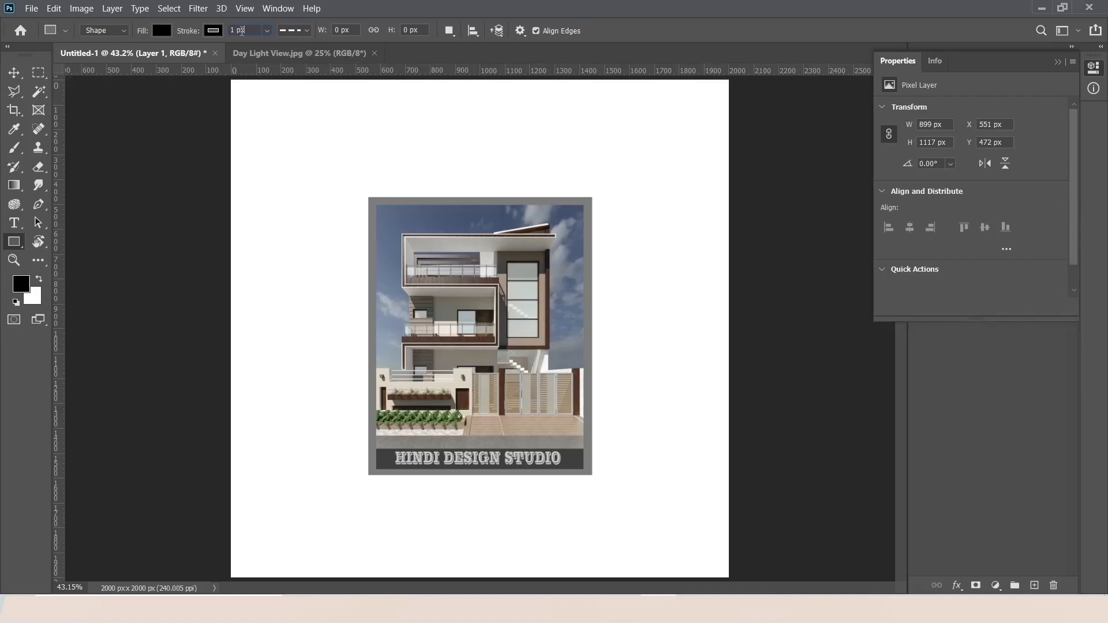
pyautogui.click(297, 32)
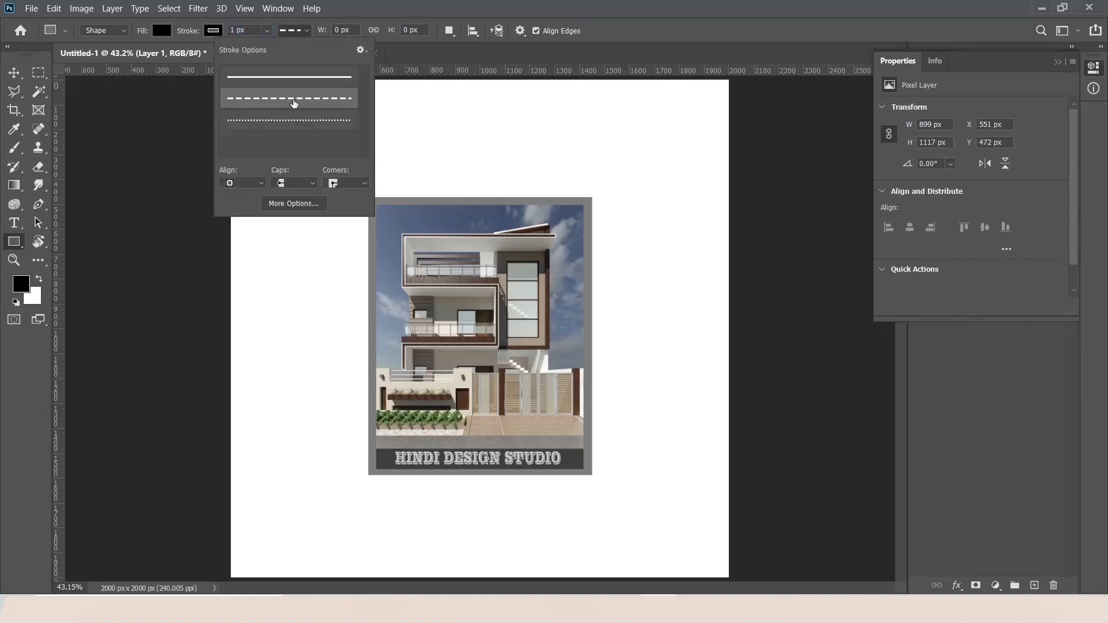
pyautogui.click(311, 30)
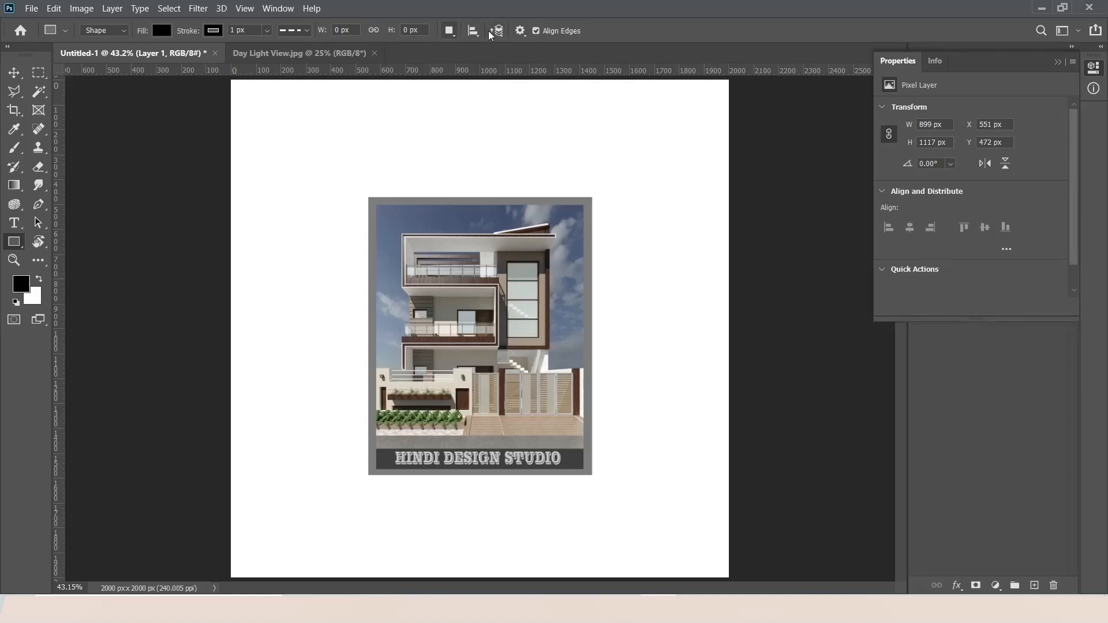
# - Set the Rectangle tool to Unconstrained and draw a rectangle about 314 × 478 px on the white area at the canvas's upper left
pyautogui.click(519, 32)
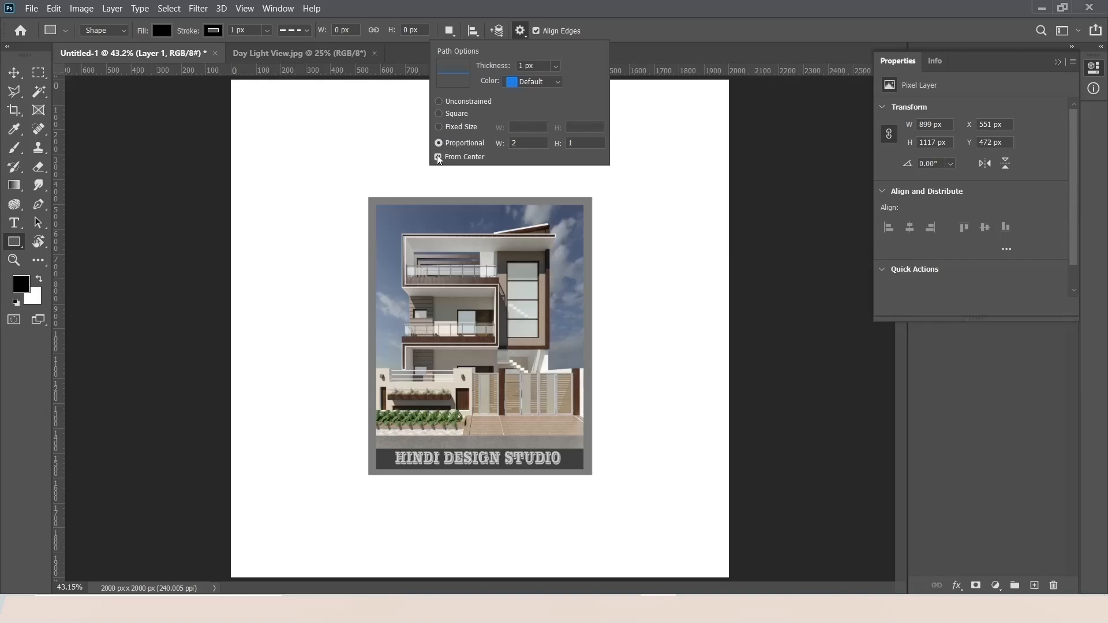
pyautogui.click(439, 102)
pyautogui.click(646, 53)
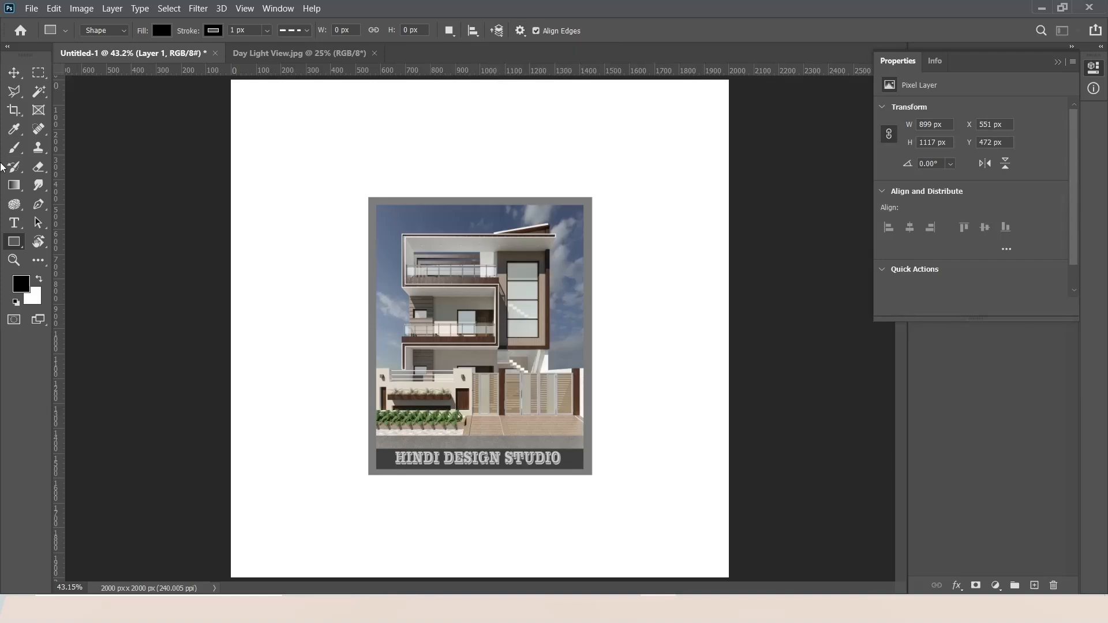
pyautogui.moveTo(273, 119); pyautogui.dragTo(351, 238)
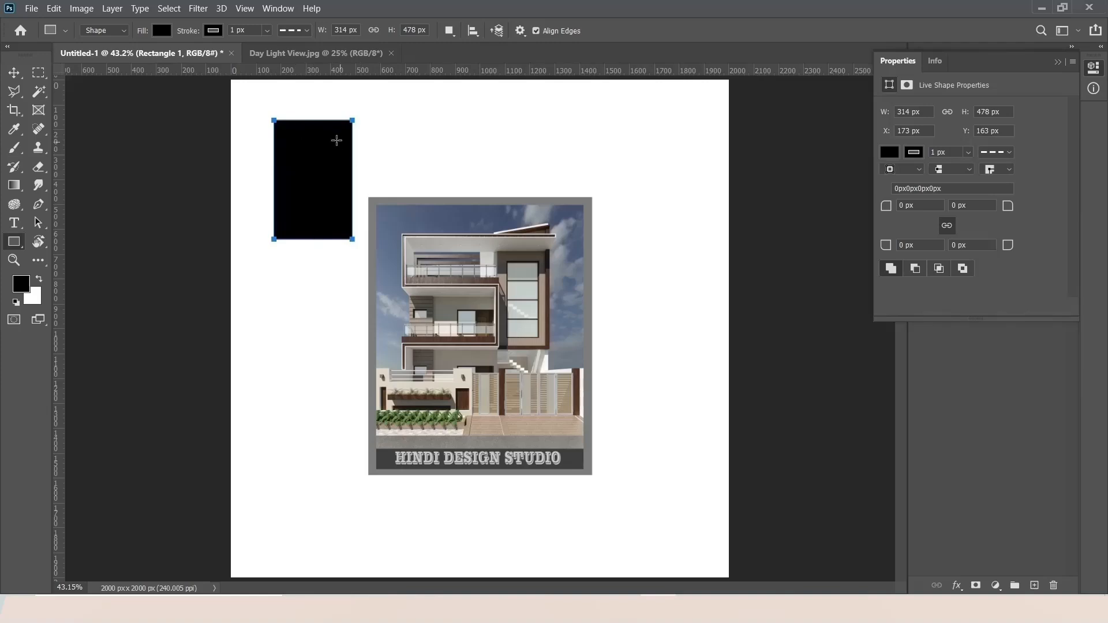
# - Set the rectangle's fill to no colour
pyautogui.click(161, 30)
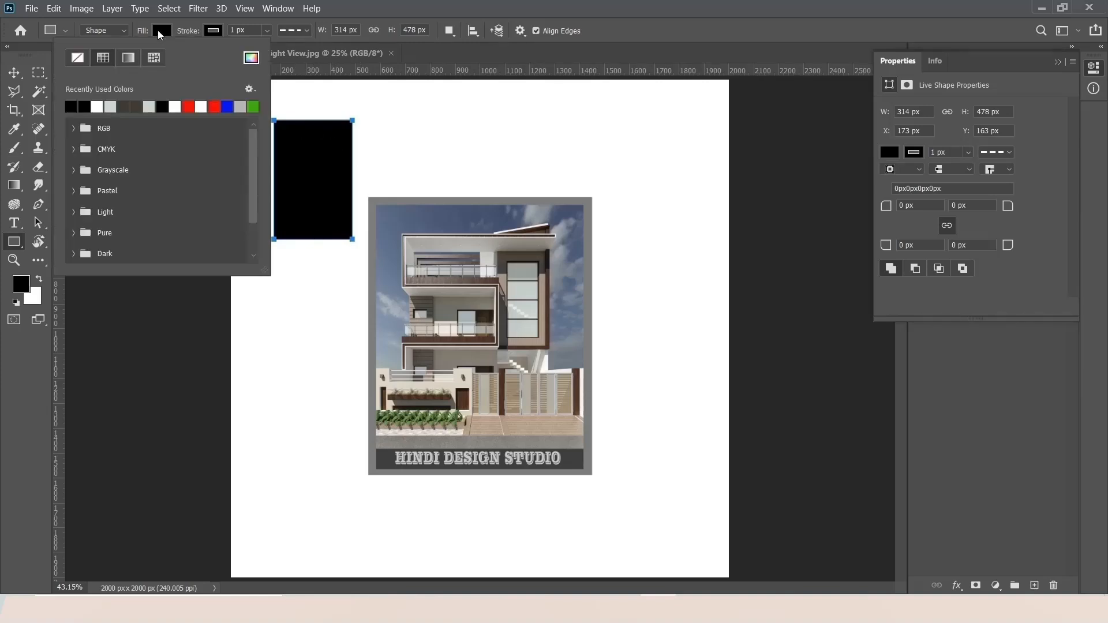
pyautogui.click(78, 58)
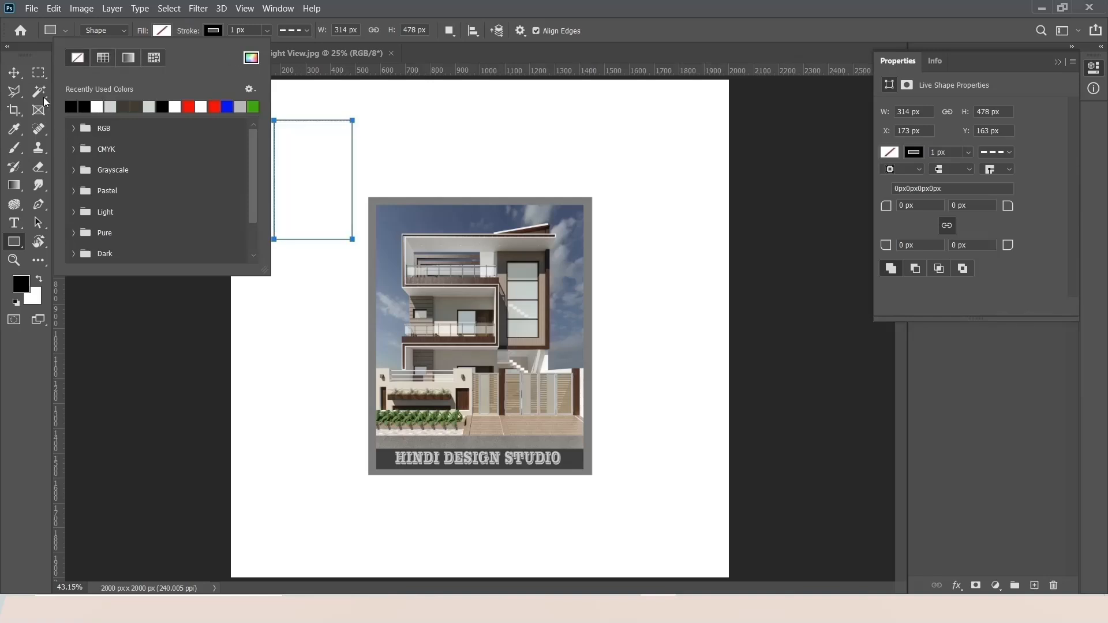
pyautogui.click(39, 73)
# - Examine the rectangle's dashed outline up close, ending at 100% magnification
pyautogui.click(13, 261)
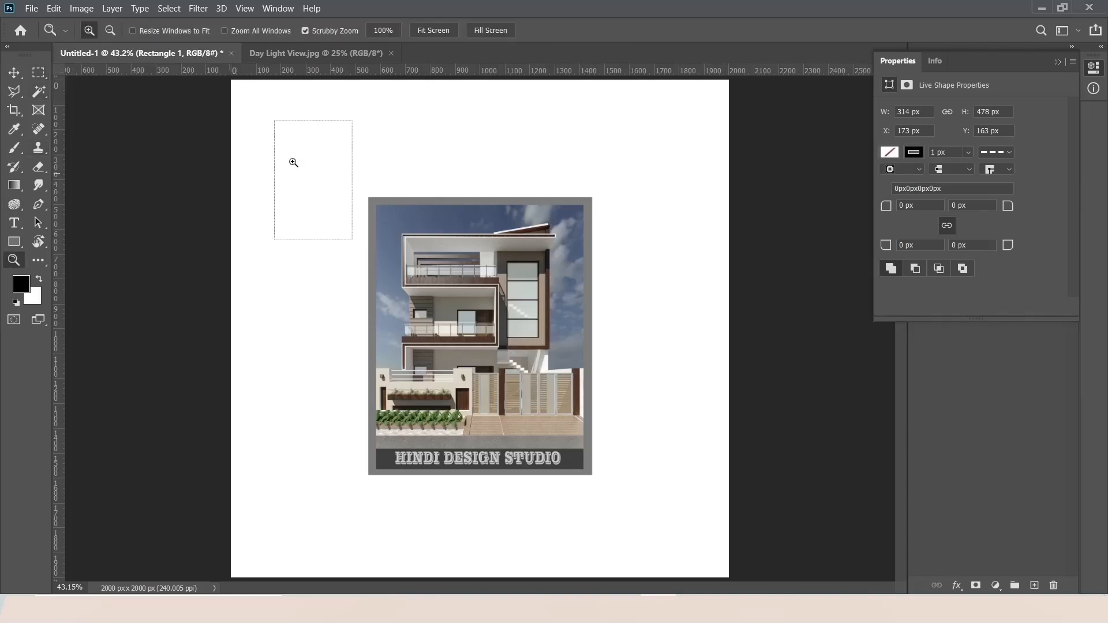
pyautogui.click(277, 116)
pyautogui.click(235, 114)
pyautogui.click(236, 117)
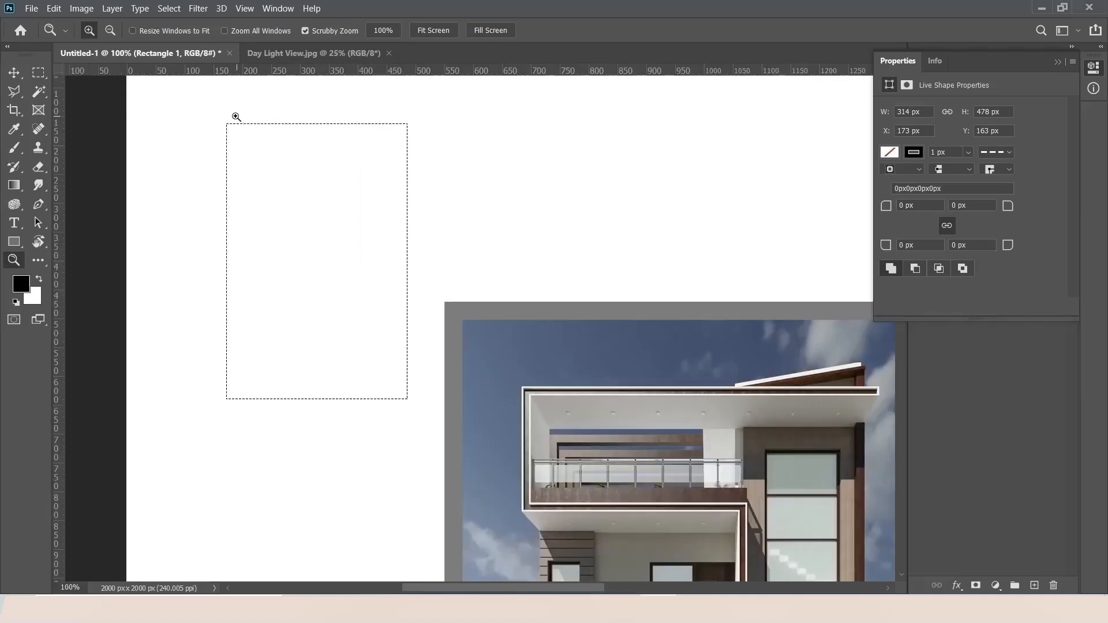
pyautogui.click(240, 141)
pyautogui.rightClick(287, 162)
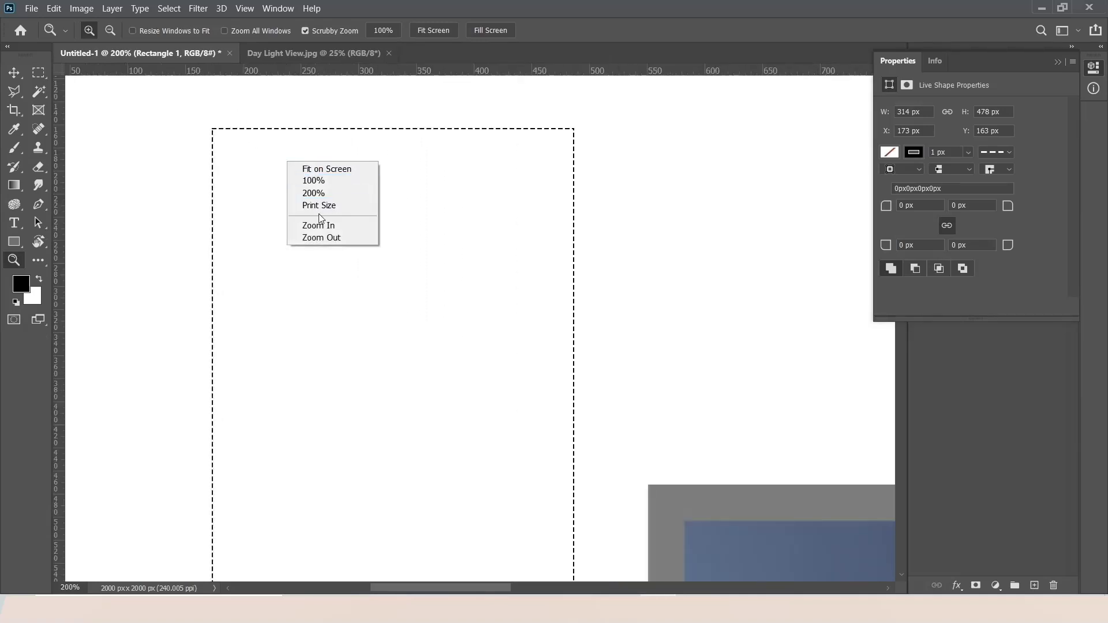
pyautogui.click(322, 237)
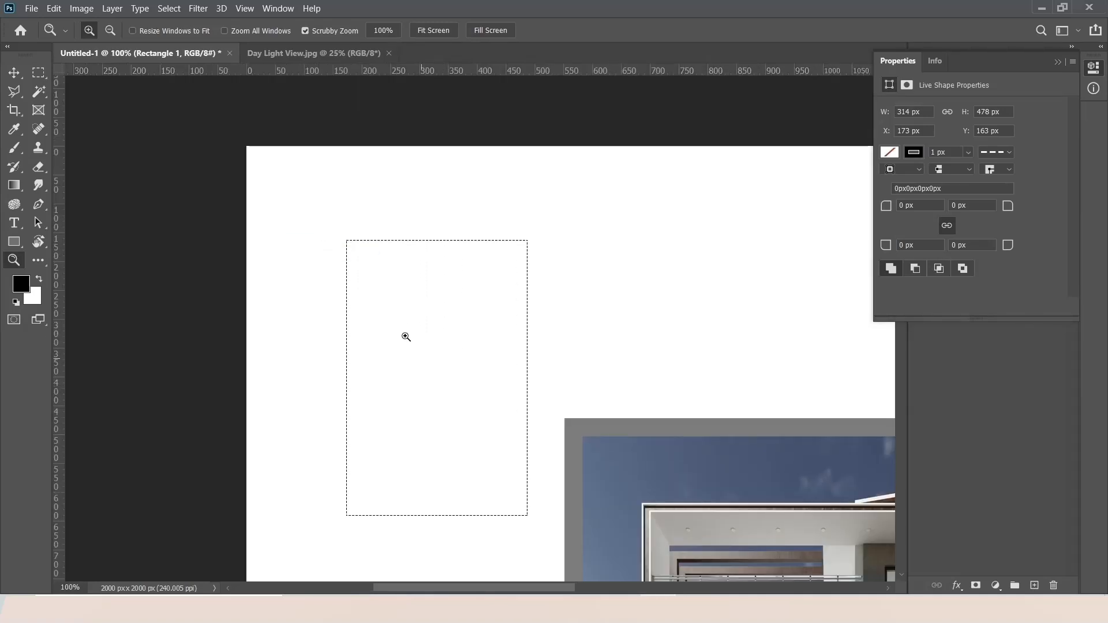
# - Try a gradient, a pattern and no colour as the rectangle's stroke, and return it to solid black
pyautogui.press('u')
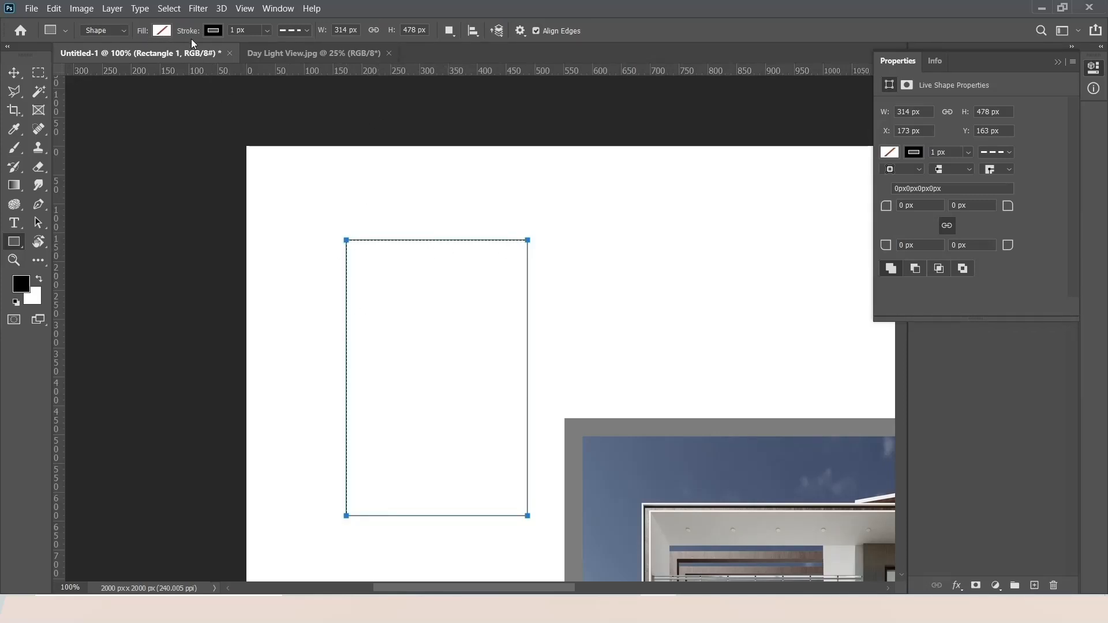
pyautogui.click(213, 28)
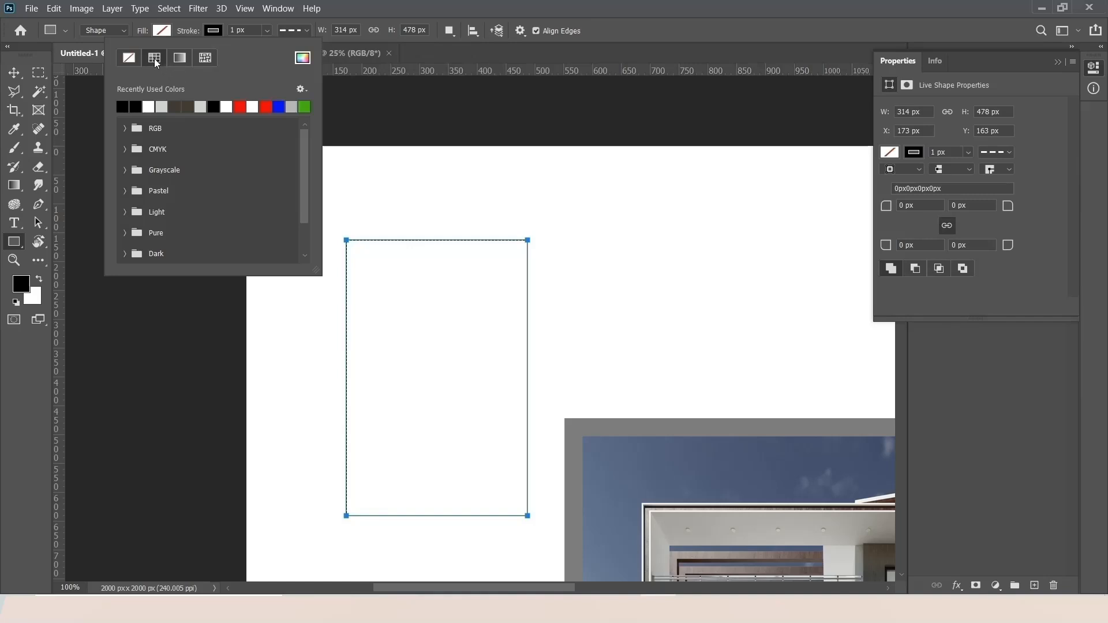
pyautogui.click(179, 58)
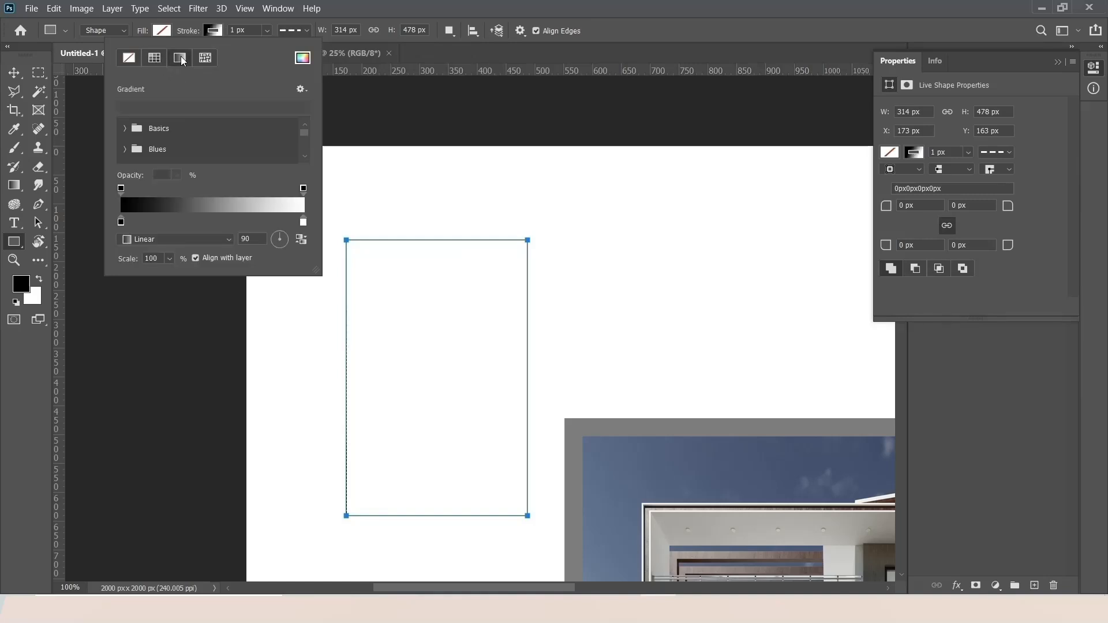
pyautogui.click(205, 57)
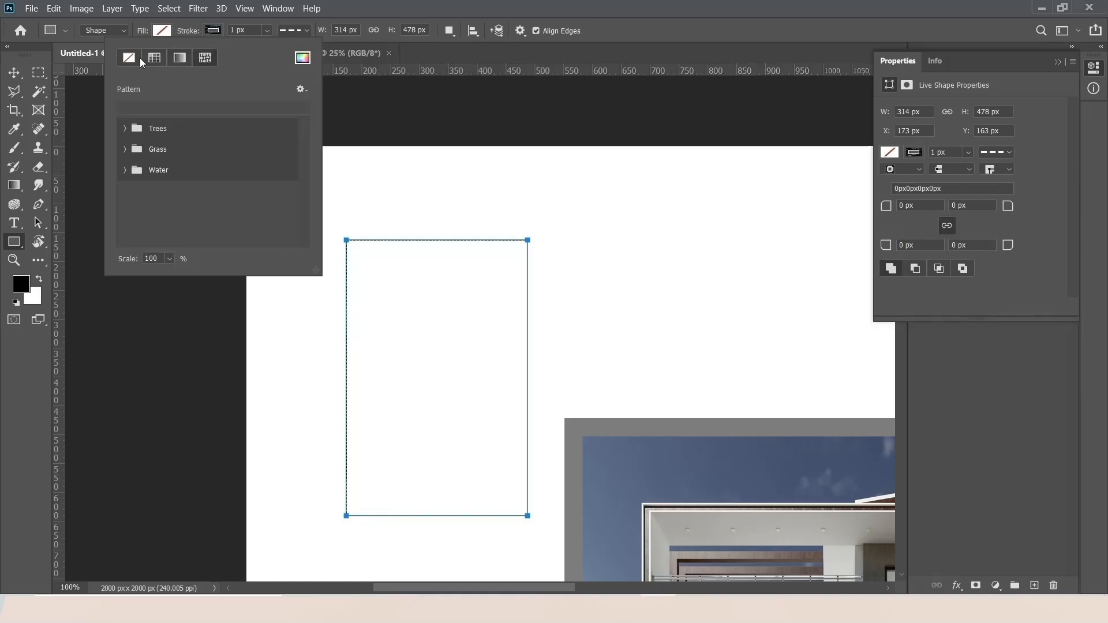
pyautogui.click(154, 57)
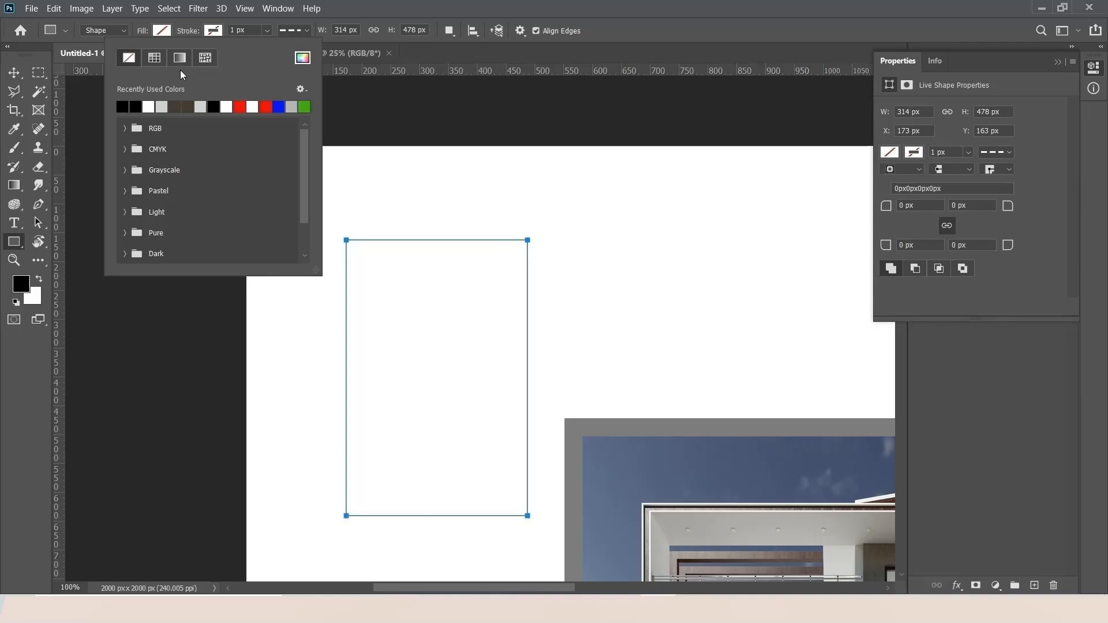
pyautogui.click(38, 73)
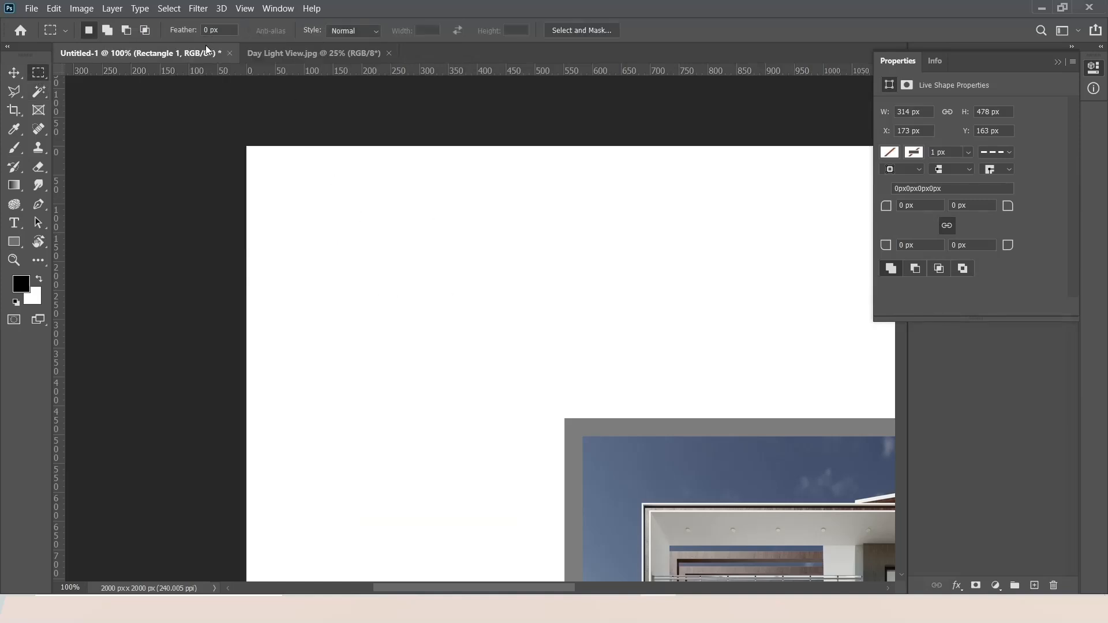
pyautogui.click(14, 241)
pyautogui.click(213, 30)
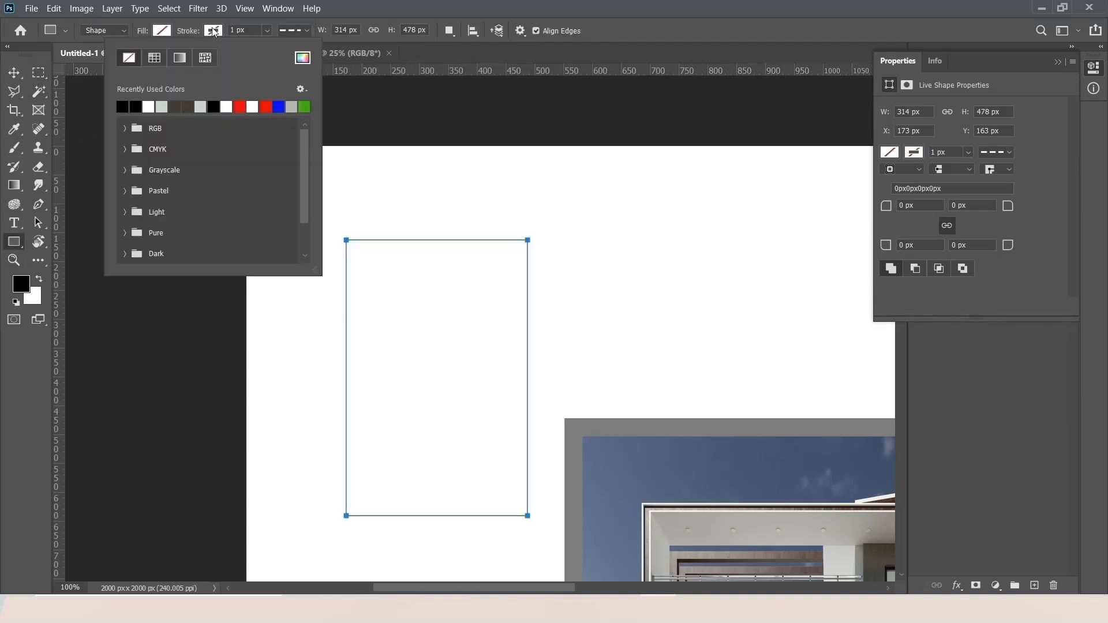
pyautogui.click(160, 58)
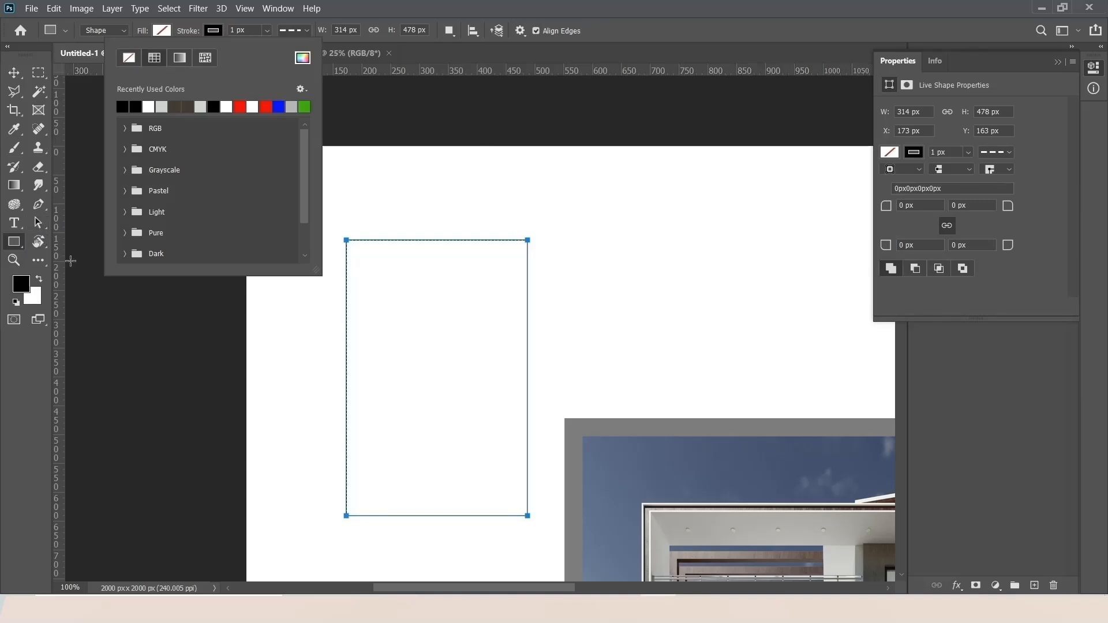
pyautogui.click(474, 298)
pyautogui.click(620, 231)
pyautogui.press('m')
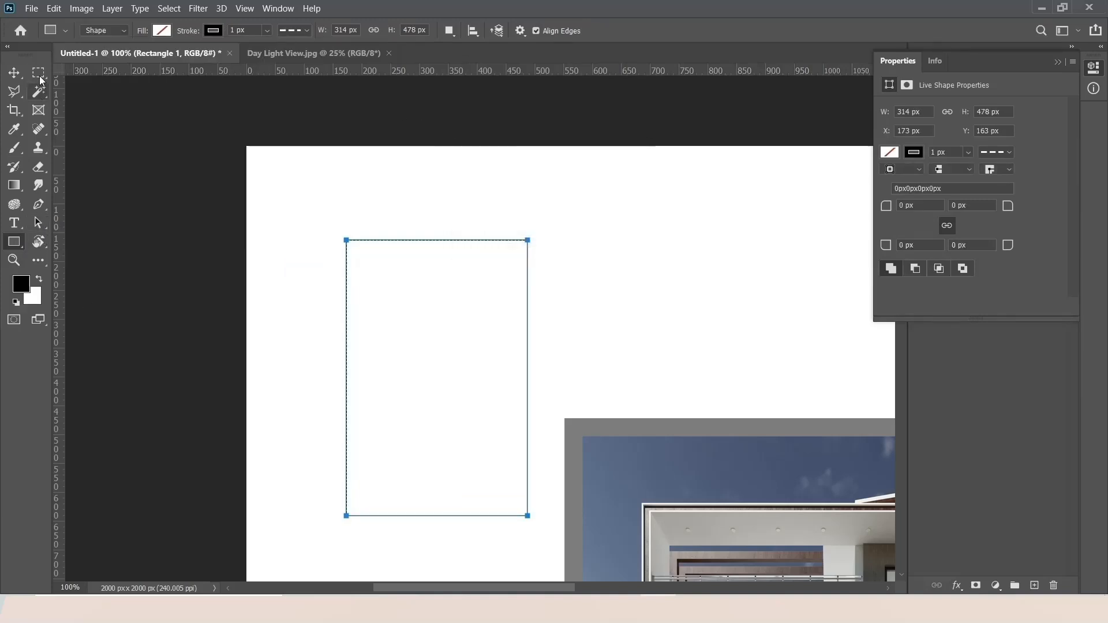
# - Set the rectangle's stroke width to 10 px and check the outline with the shape deselected
pyautogui.click(14, 242)
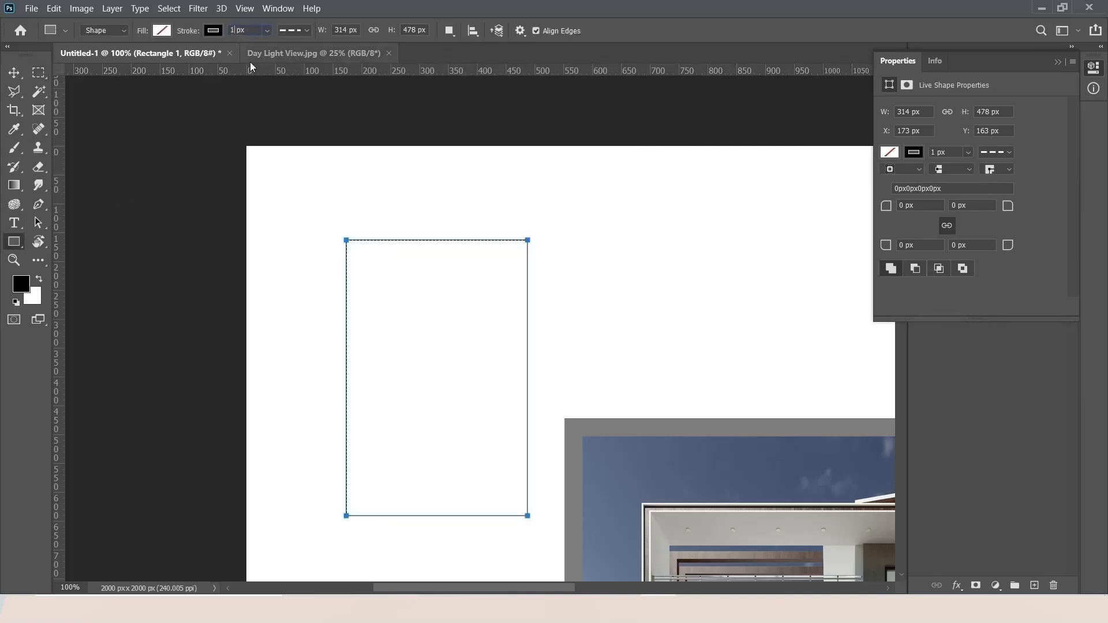
pyautogui.write('0')
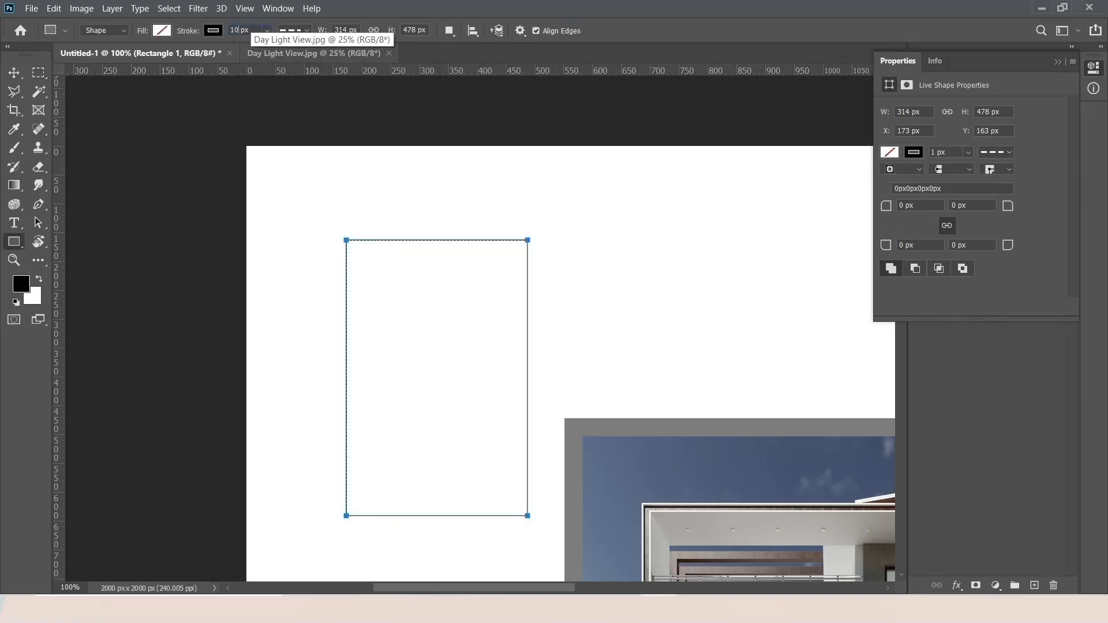
pyautogui.click(38, 72)
pyautogui.click(14, 242)
pyautogui.click(328, 174)
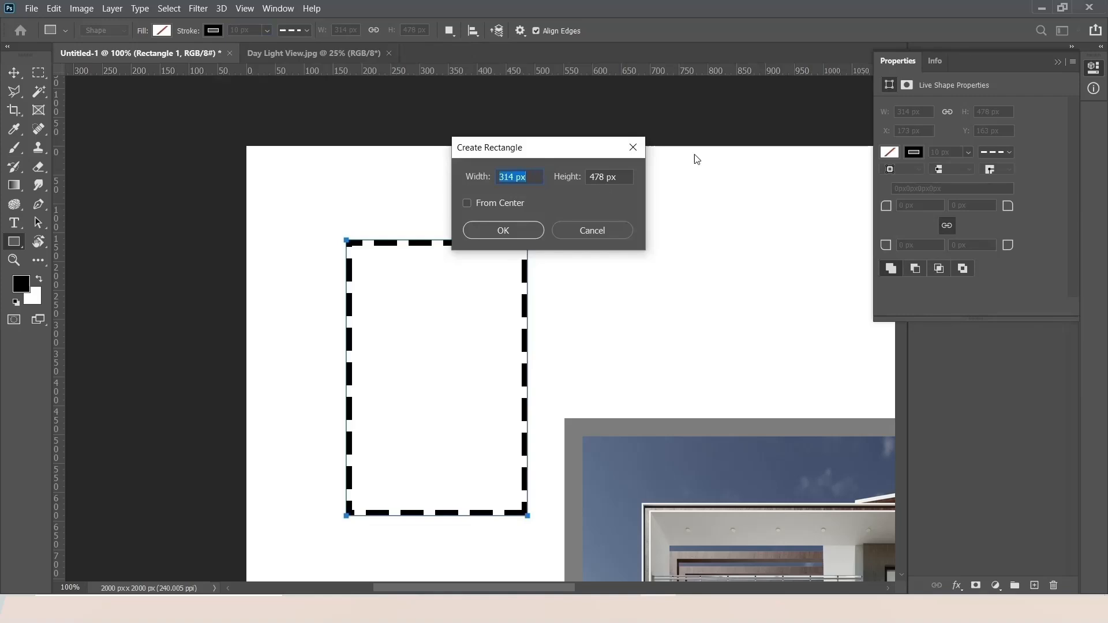
pyautogui.click(592, 230)
pyautogui.click(34, 74)
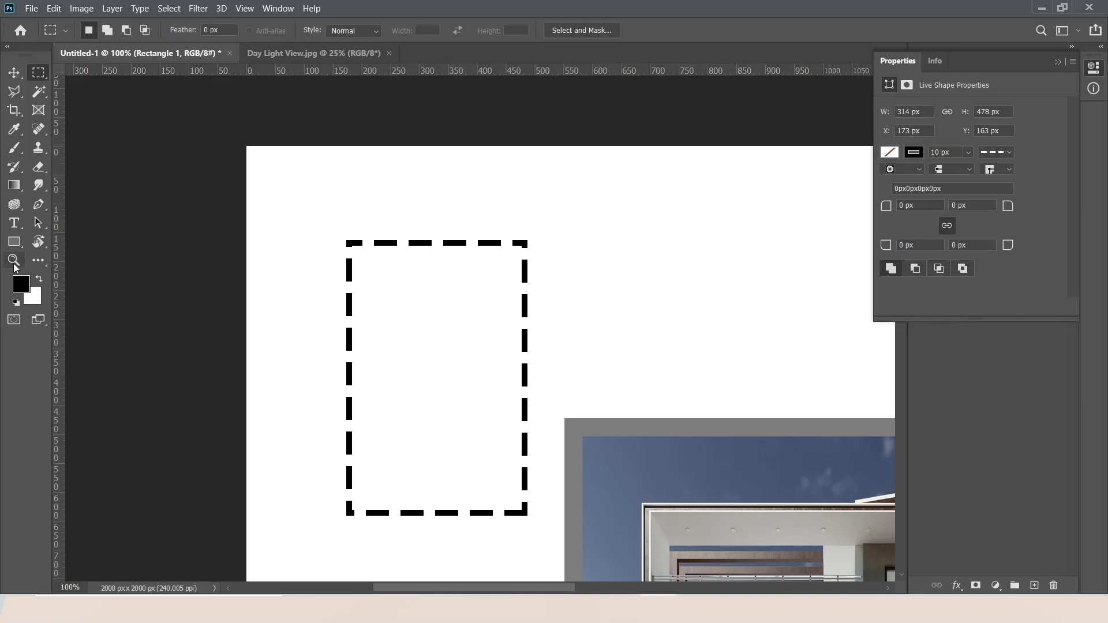
# - Compare the dotted and solid line styles on the rectangle's stroke, and set it to the solid line
pyautogui.click(14, 242)
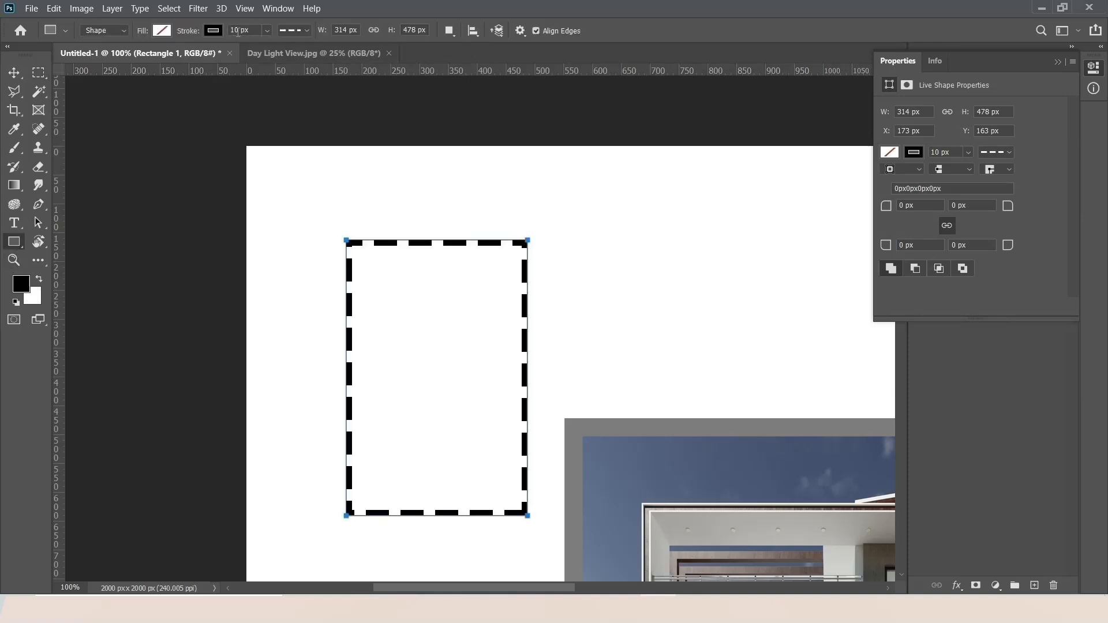
pyautogui.click(307, 32)
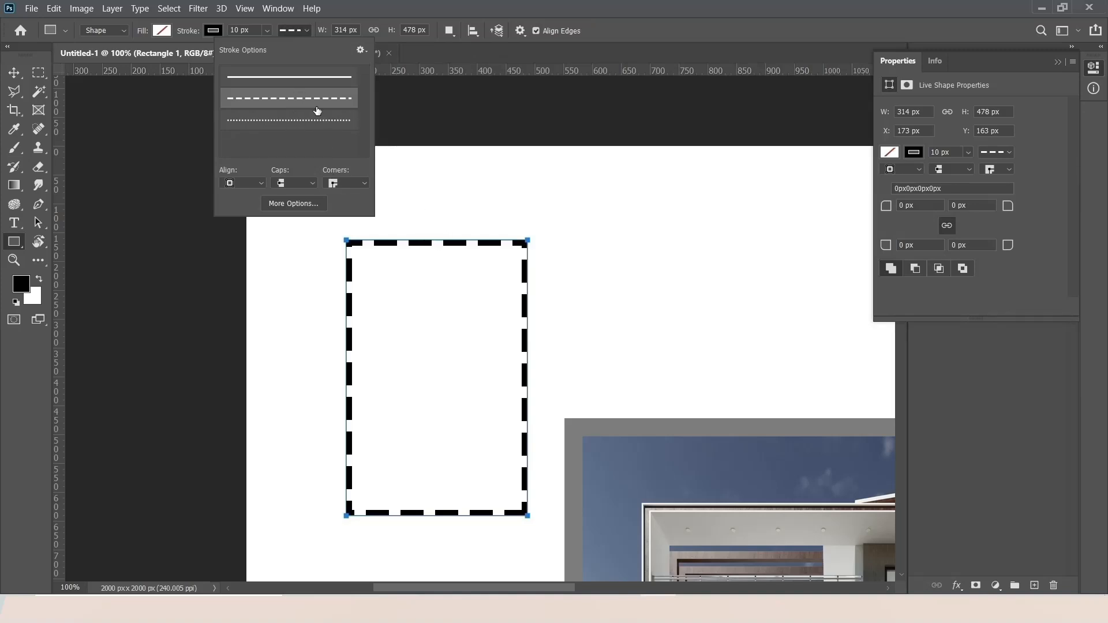
pyautogui.click(303, 80)
pyautogui.click(290, 120)
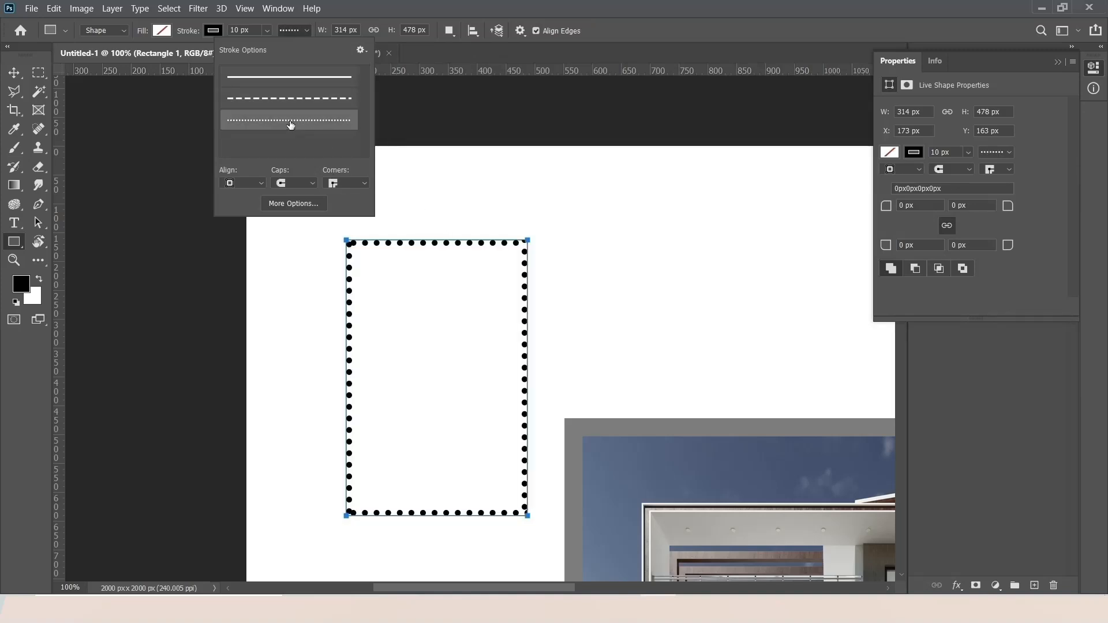
pyautogui.click(291, 81)
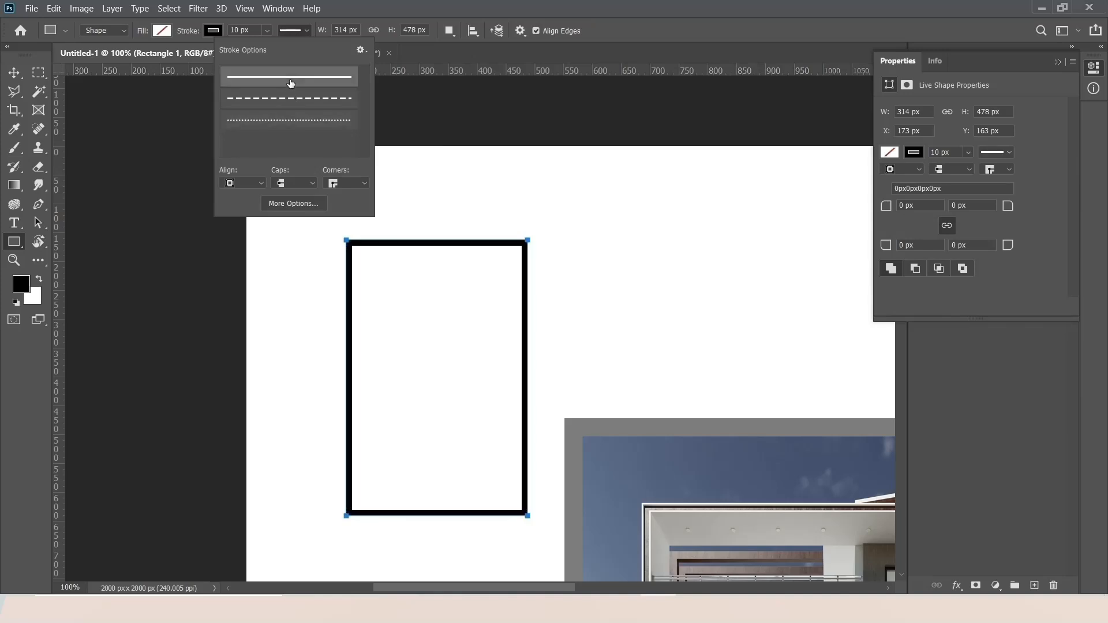
pyautogui.click(288, 107)
pyautogui.click(292, 121)
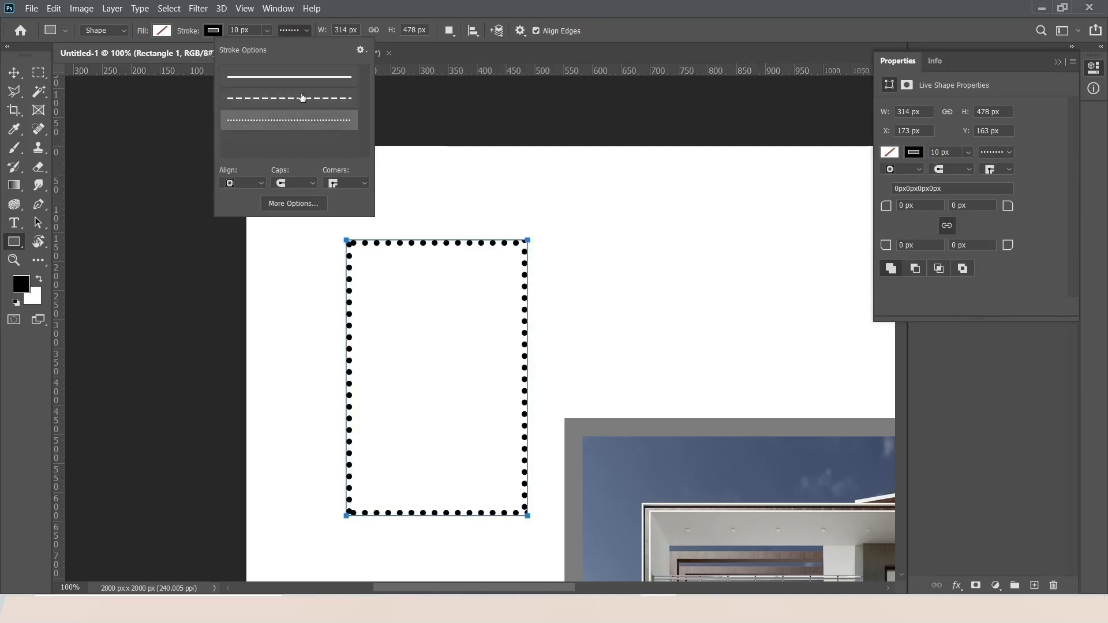
pyautogui.click(301, 78)
pyautogui.click(444, 112)
pyautogui.click(444, 111)
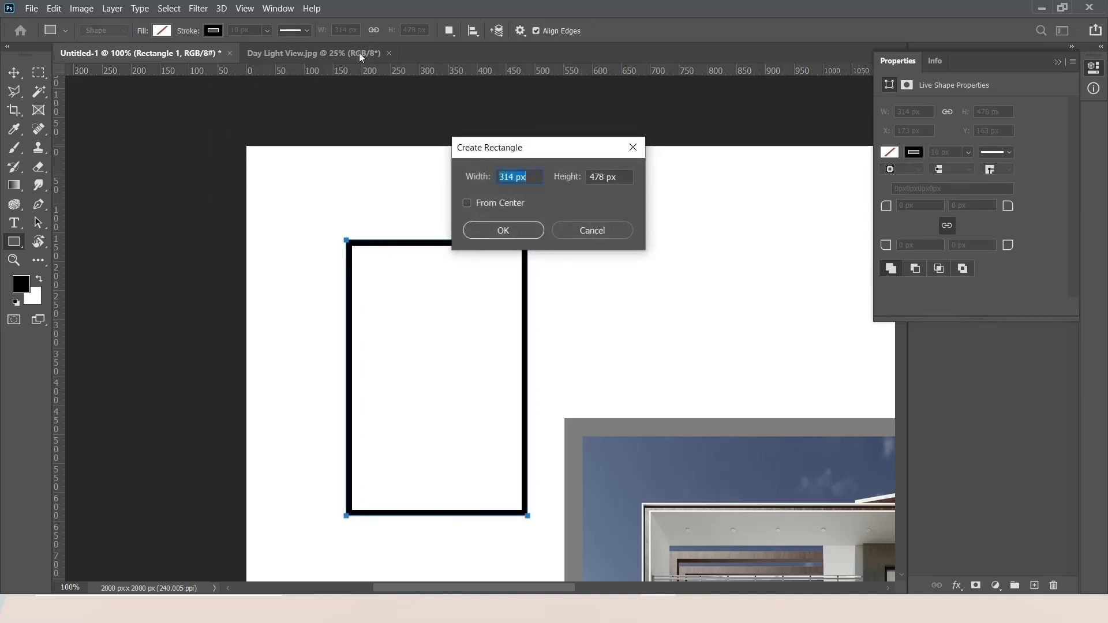
pyautogui.click(589, 231)
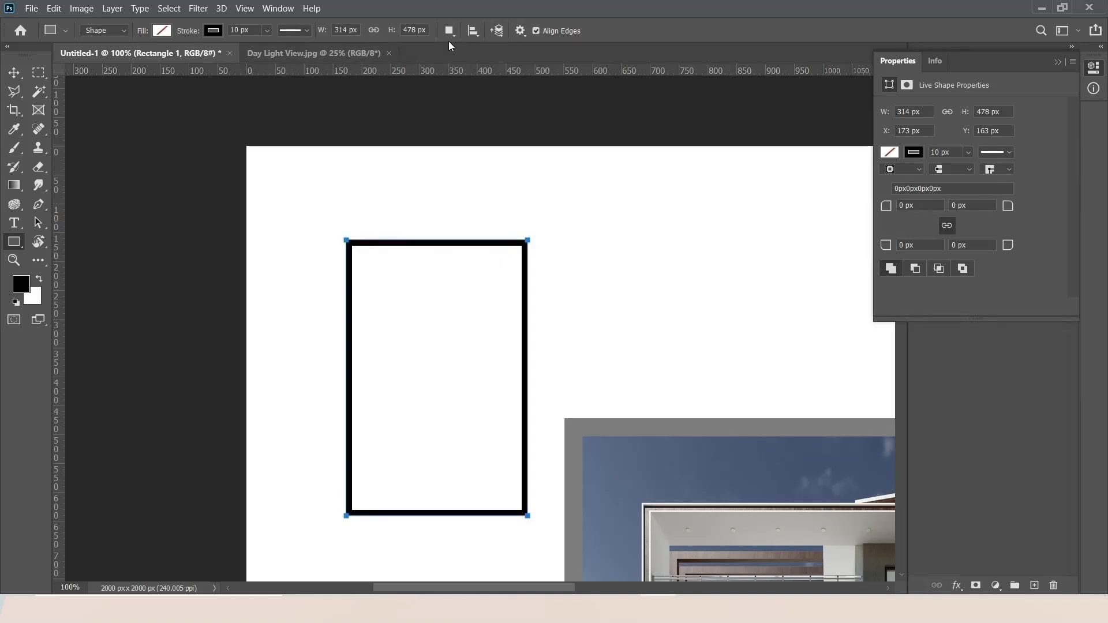
# - Constrain the Rectangle tool to Square and draw a square about 154 × 154 px above the house image
pyautogui.click(520, 31)
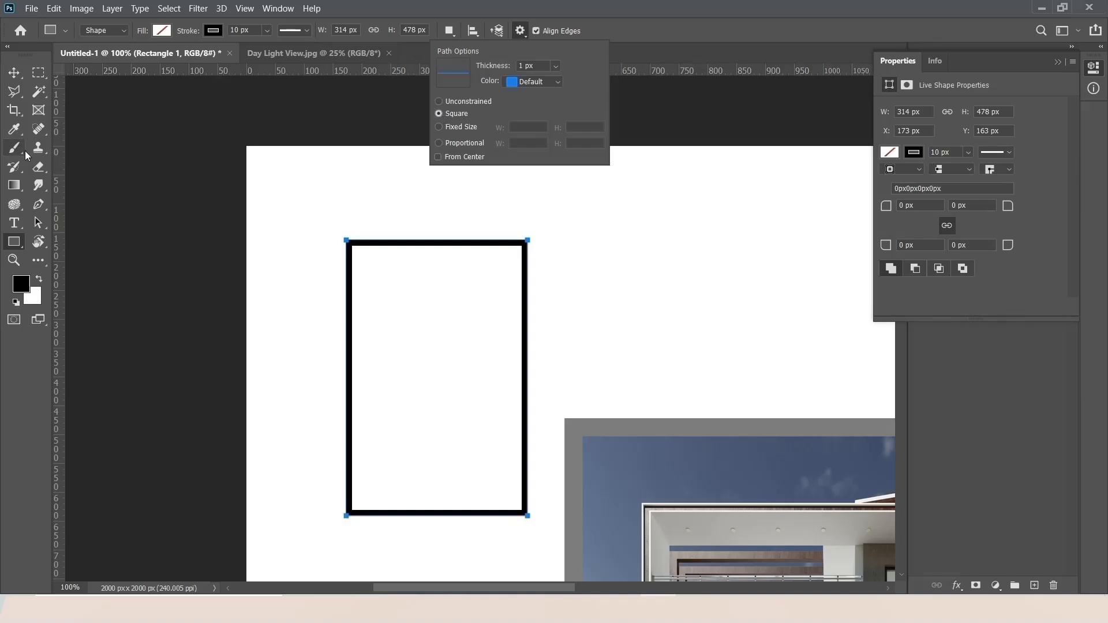
pyautogui.click(17, 241)
pyautogui.moveTo(598, 210); pyautogui.dragTo(685, 310)
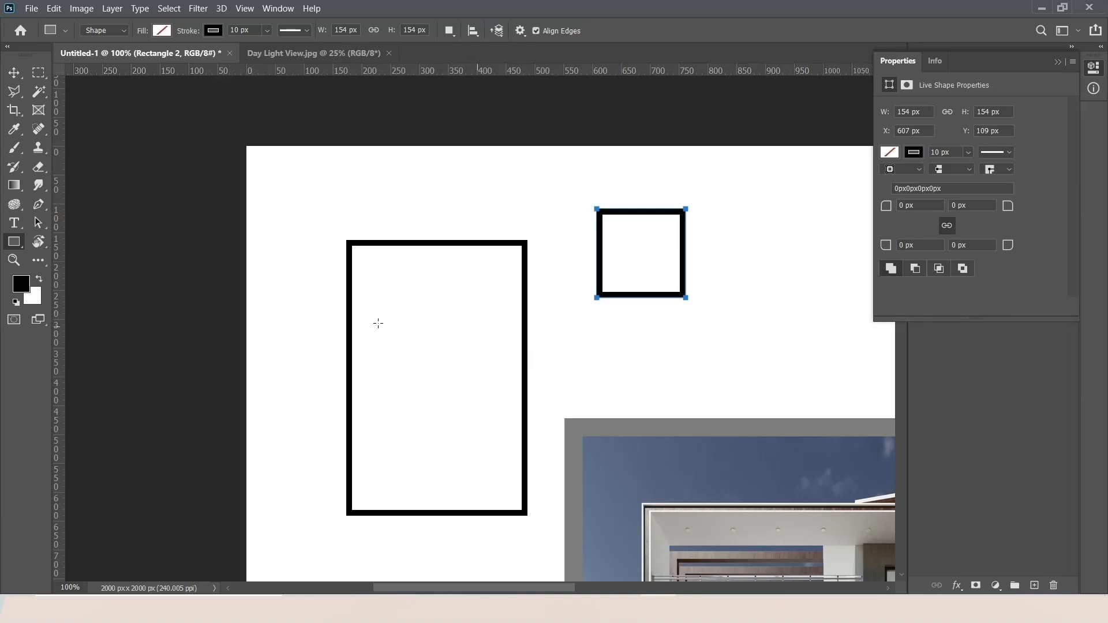
# - Keep the Rectangle tool, set the square's stroke width to 1 px, and collapse its shape properties
pyautogui.rightClick(11, 252)
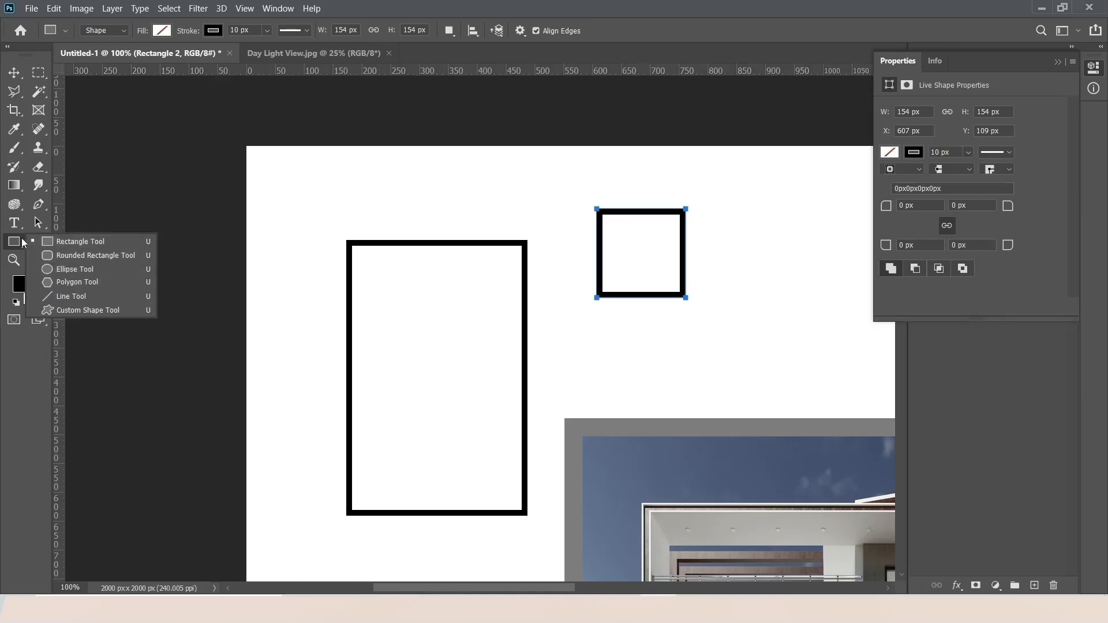
pyautogui.click(148, 242)
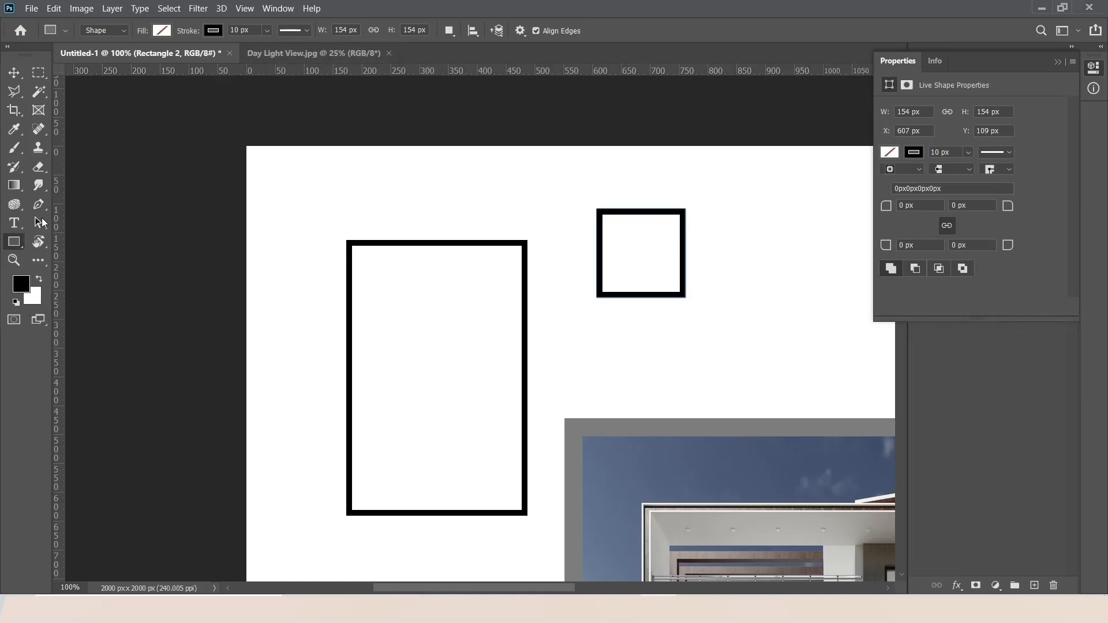
pyautogui.click(236, 30)
pyautogui.write('1')
pyautogui.click(354, 168)
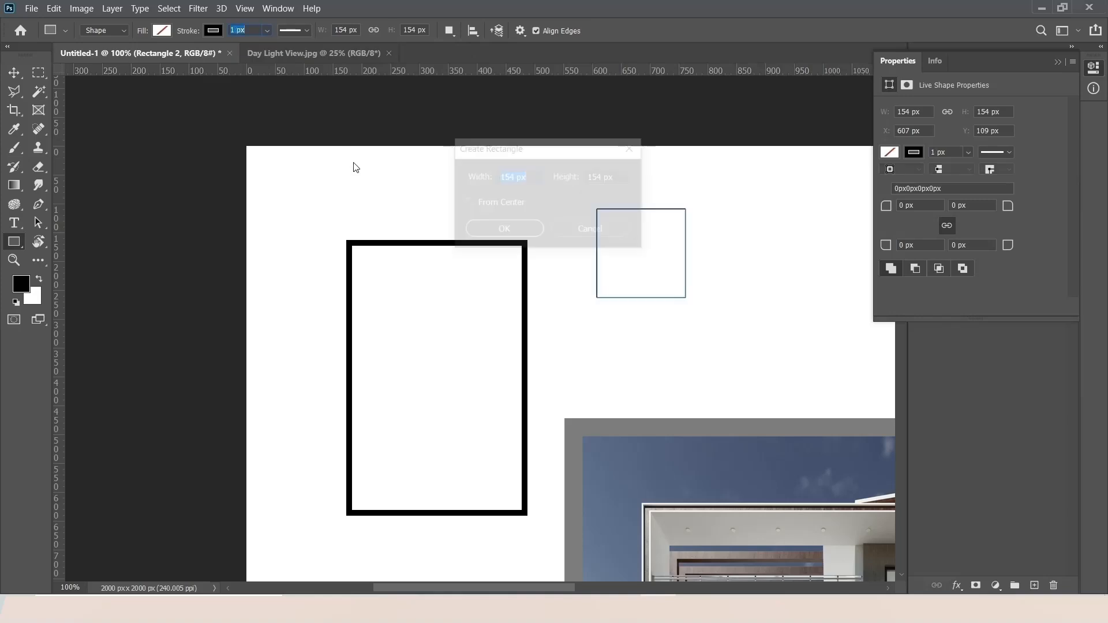
pyautogui.click(558, 225)
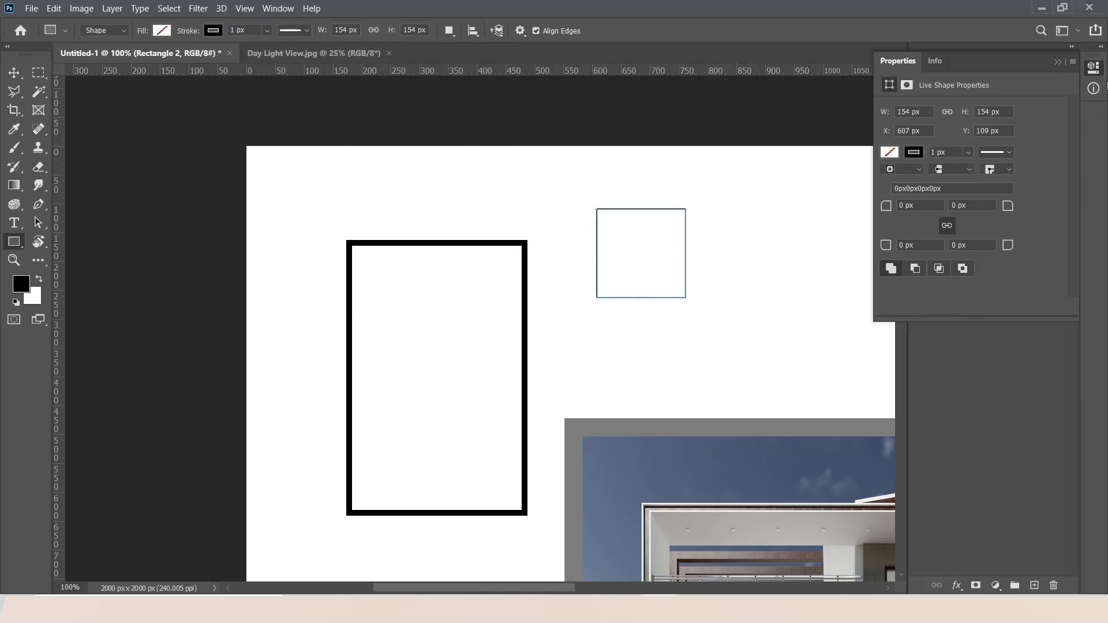
pyautogui.click(1059, 62)
# - Move the whole square slightly up and to the right above the house image with the Path Selection tool
pyautogui.click(40, 227)
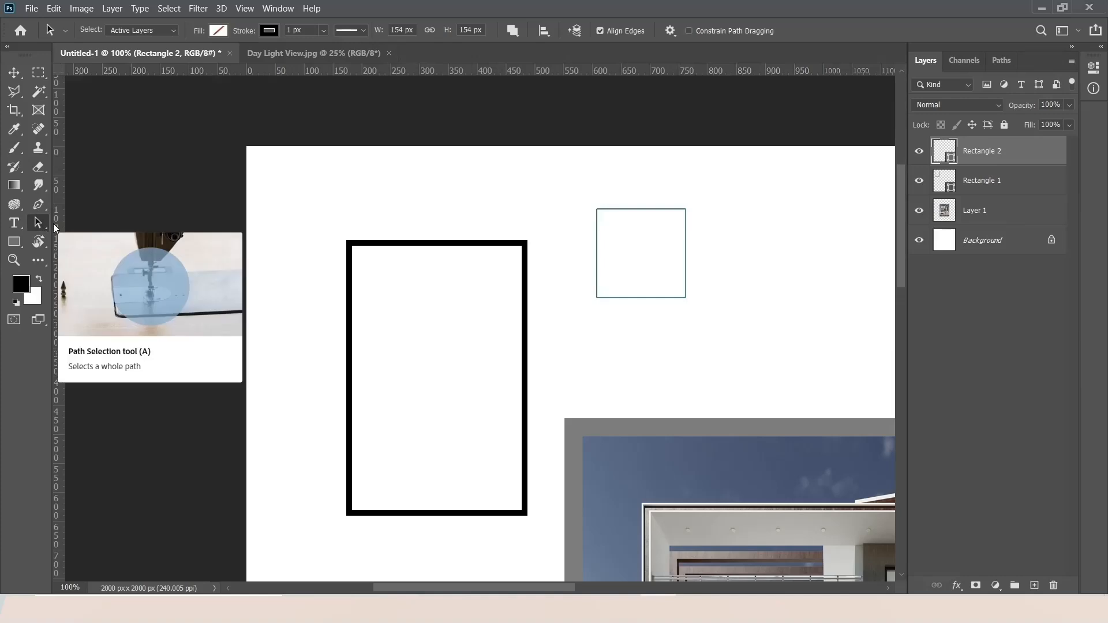
pyautogui.rightClick(40, 226)
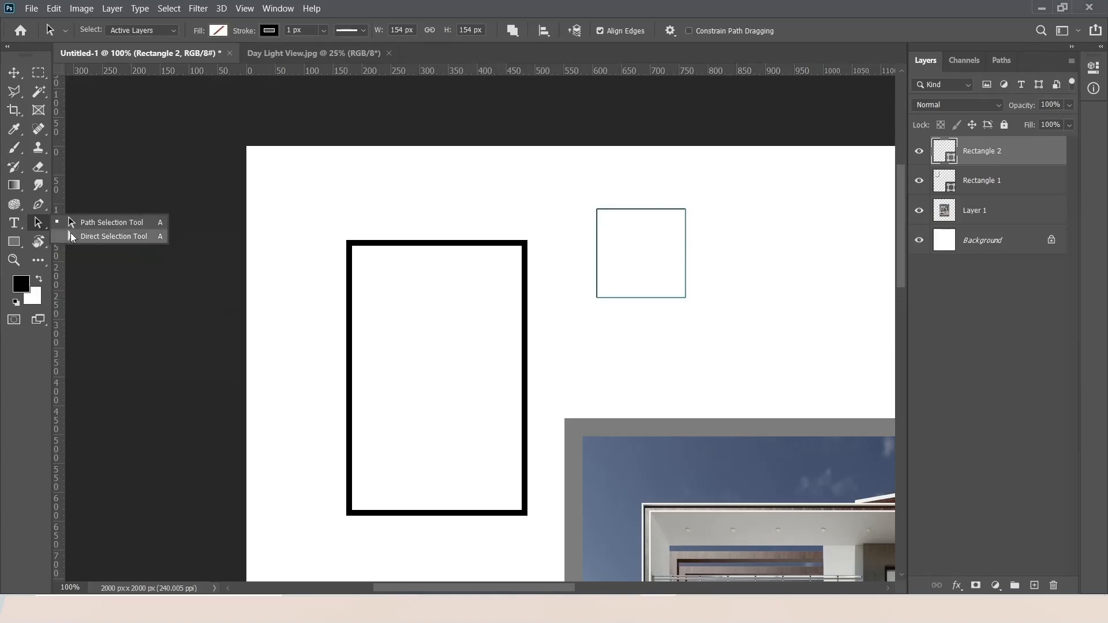
pyautogui.click(83, 224)
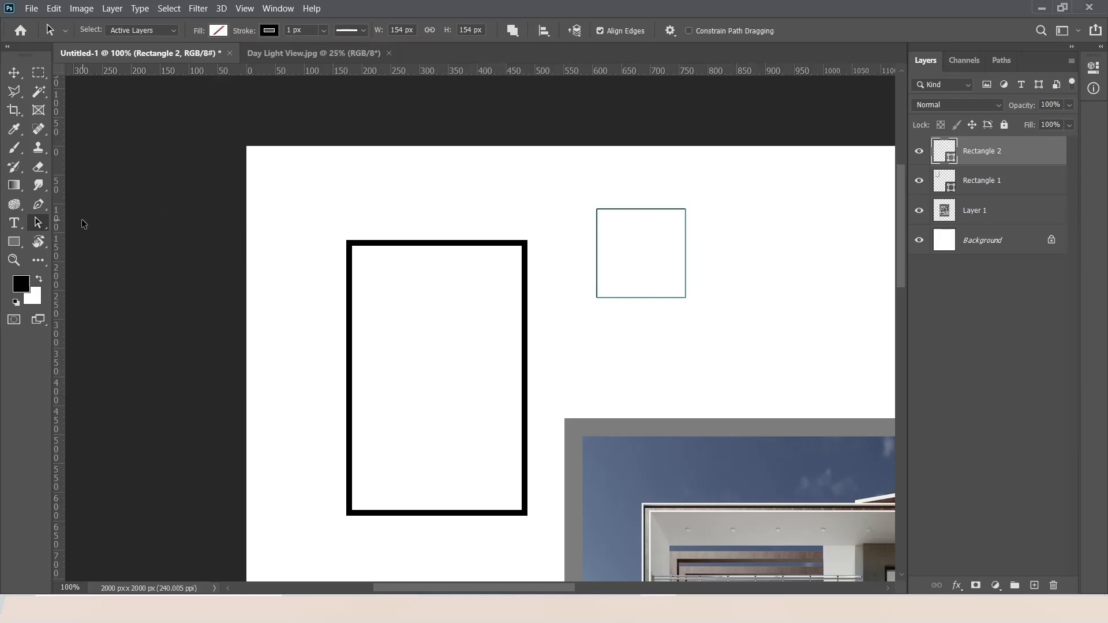
pyautogui.click(597, 228)
pyautogui.moveTo(597, 212); pyautogui.dragTo(714, 188)
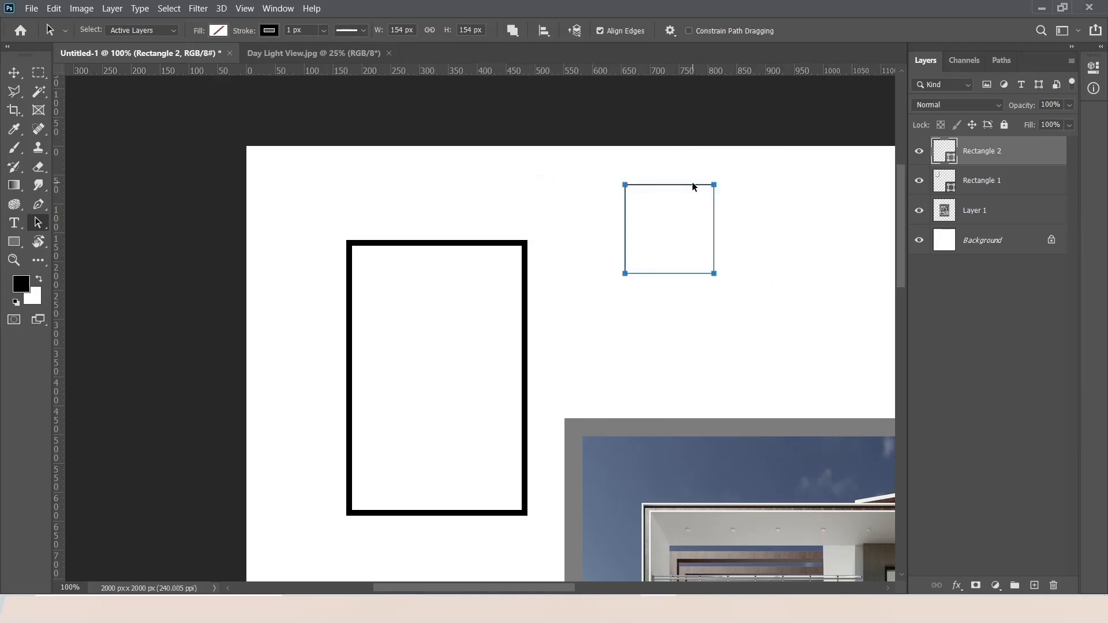
# - Try duplicating the square's path diagonally down toward the house image, and undo the copies
pyautogui.moveTo(625, 185); pyautogui.dragTo(679, 292)
pyautogui.hotkey('ctrl', 'z')
pyautogui.hotkey('ctrl', 'z')
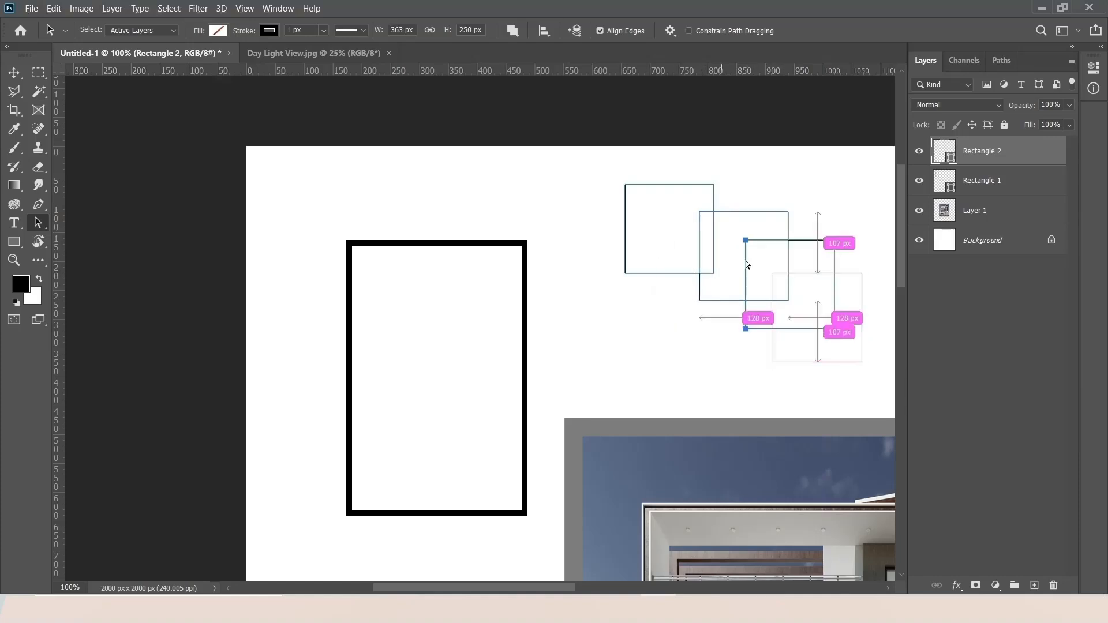
pyautogui.hotkey('ctrl', 'z')
pyautogui.hotkey('ctrl', 'z')
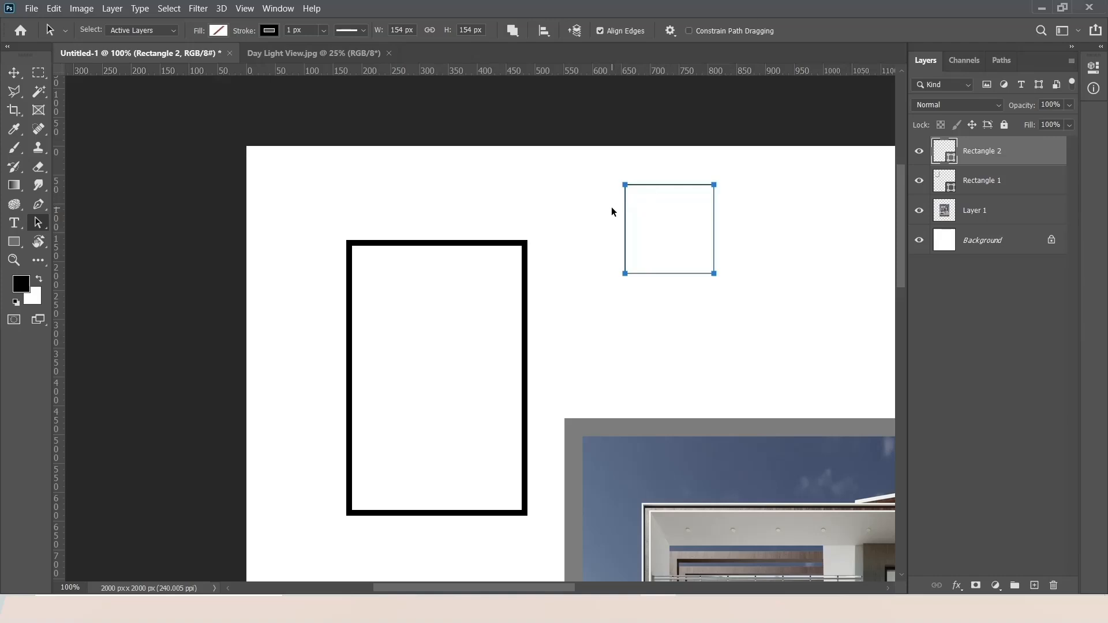
# - Move the square slightly down and to the right with the Path Selection tool
pyautogui.moveTo(625, 185); pyautogui.dragTo(637, 200)
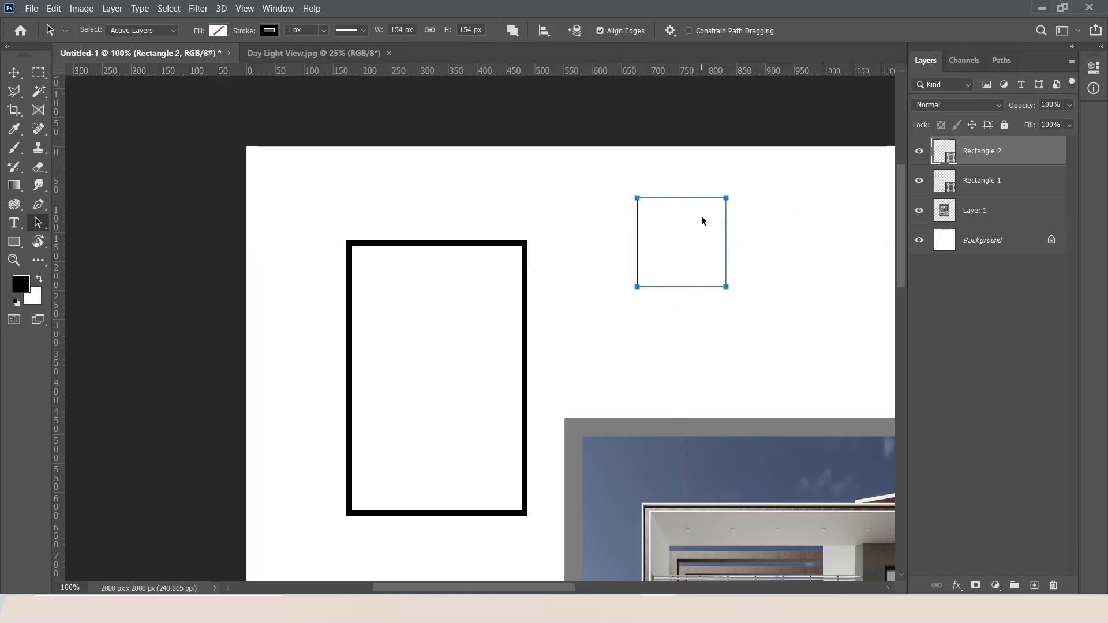
pyautogui.rightClick(39, 225)
pyautogui.click(69, 223)
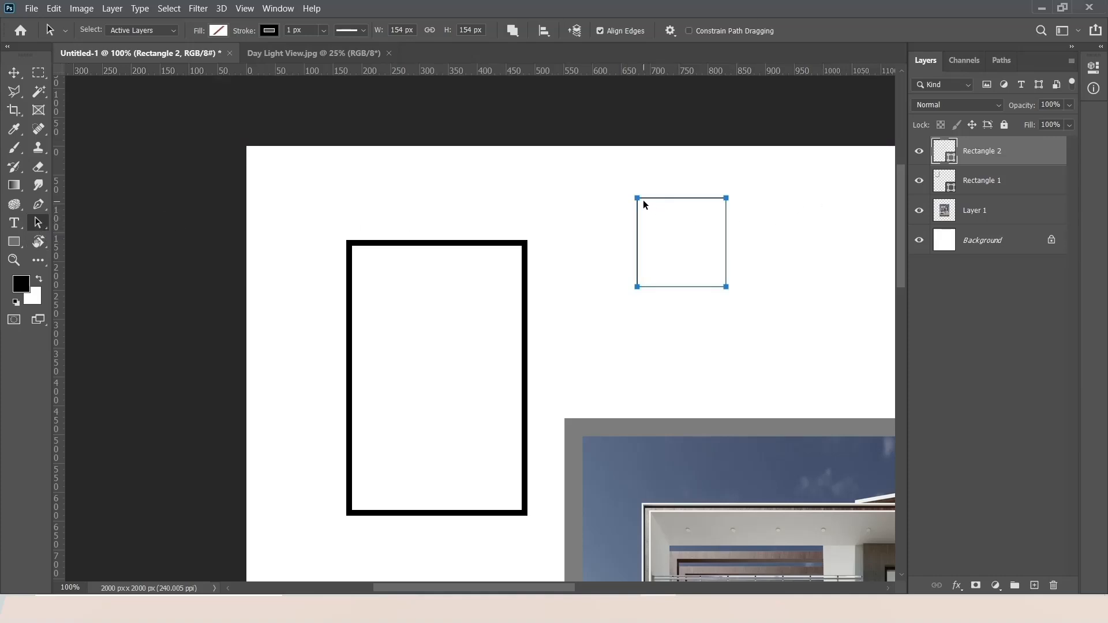
pyautogui.moveTo(645, 204); pyautogui.dragTo(644, 204)
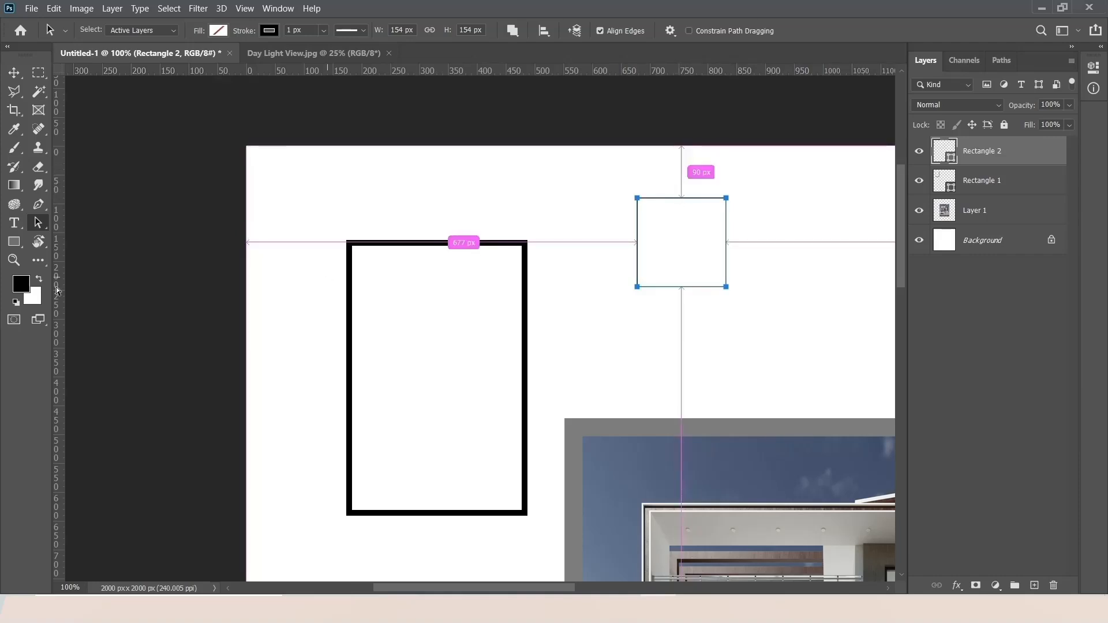
# - Move the square above the right part of the house image and try pulling its corner point, declining conversion to a regular path
pyautogui.press('z')
pyautogui.rightClick(525, 224)
pyautogui.click(577, 236)
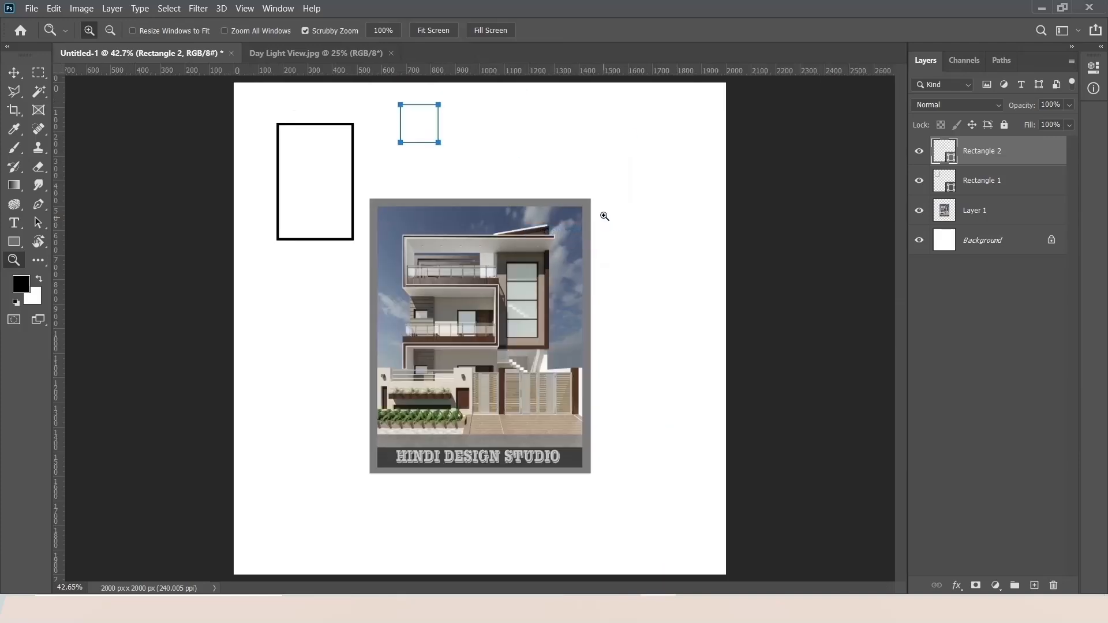
pyautogui.click(429, 90)
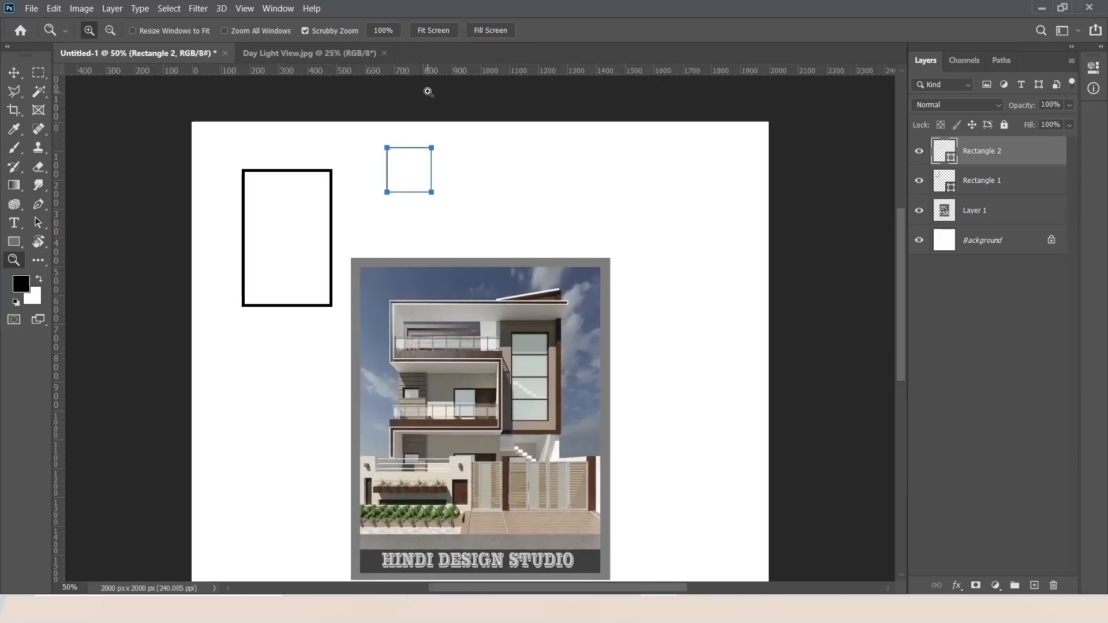
pyautogui.click(37, 224)
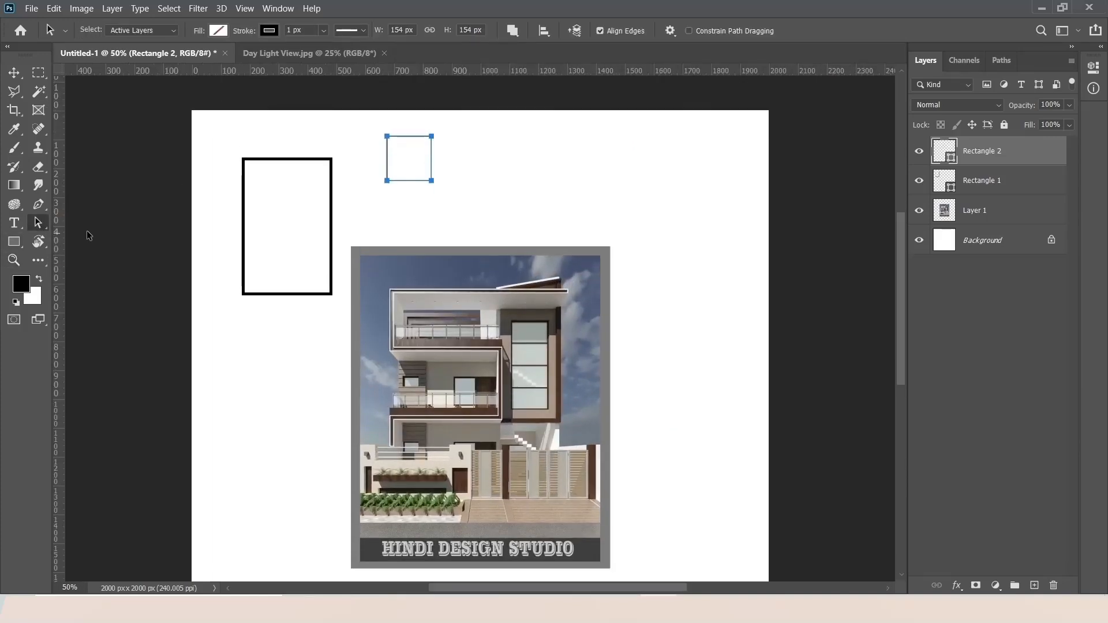
pyautogui.moveTo(408, 157); pyautogui.dragTo(408, 158)
pyautogui.moveTo(384, 138); pyautogui.dragTo(457, 156)
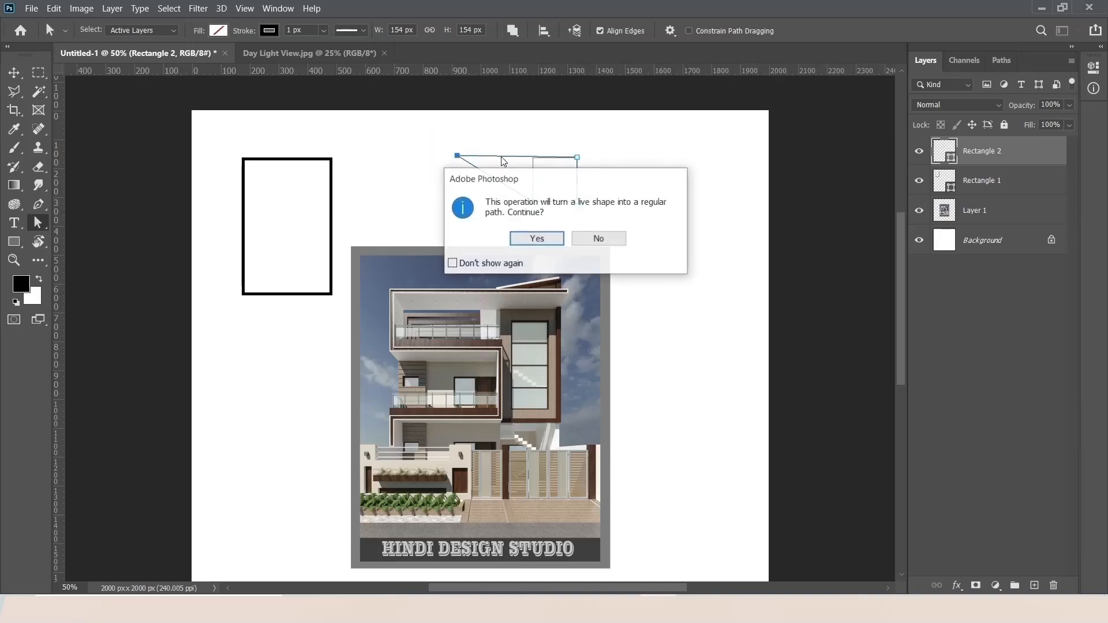
pyautogui.click(600, 239)
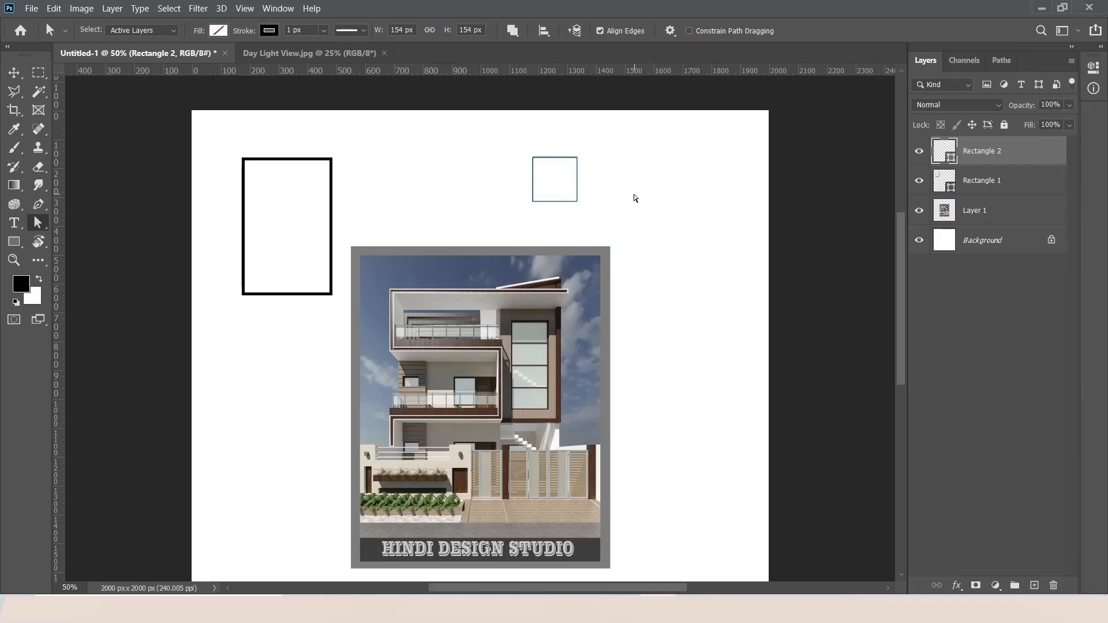
# - Compare Direct Selection with Path Selection and move the whole square left, above the left part of the house image
pyautogui.rightClick(41, 228)
pyautogui.click(94, 235)
pyautogui.rightClick(36, 225)
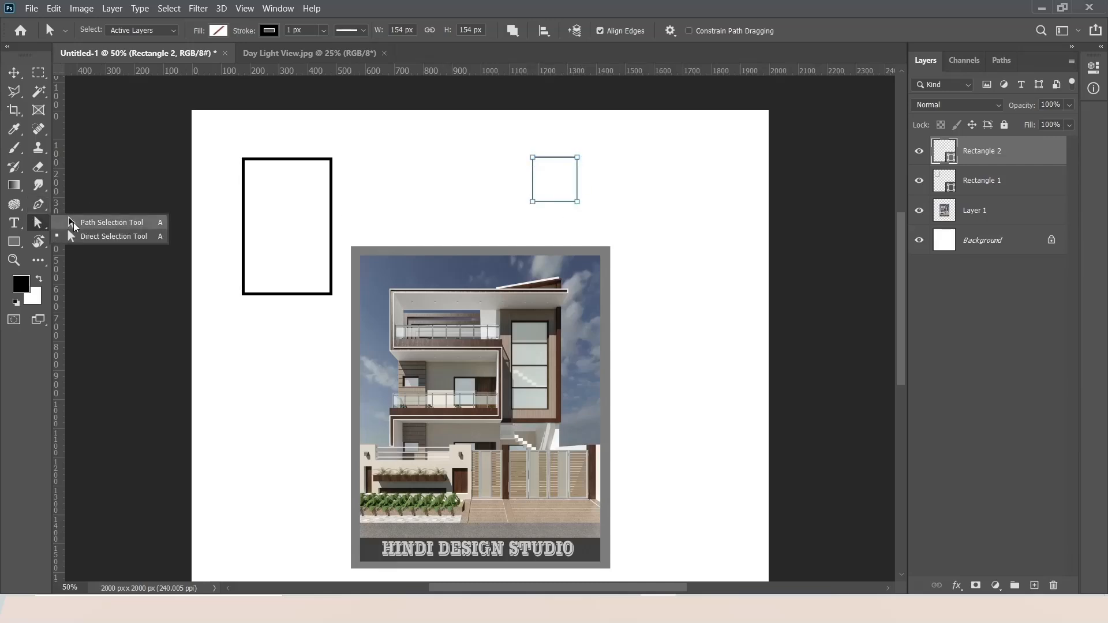
pyautogui.click(139, 224)
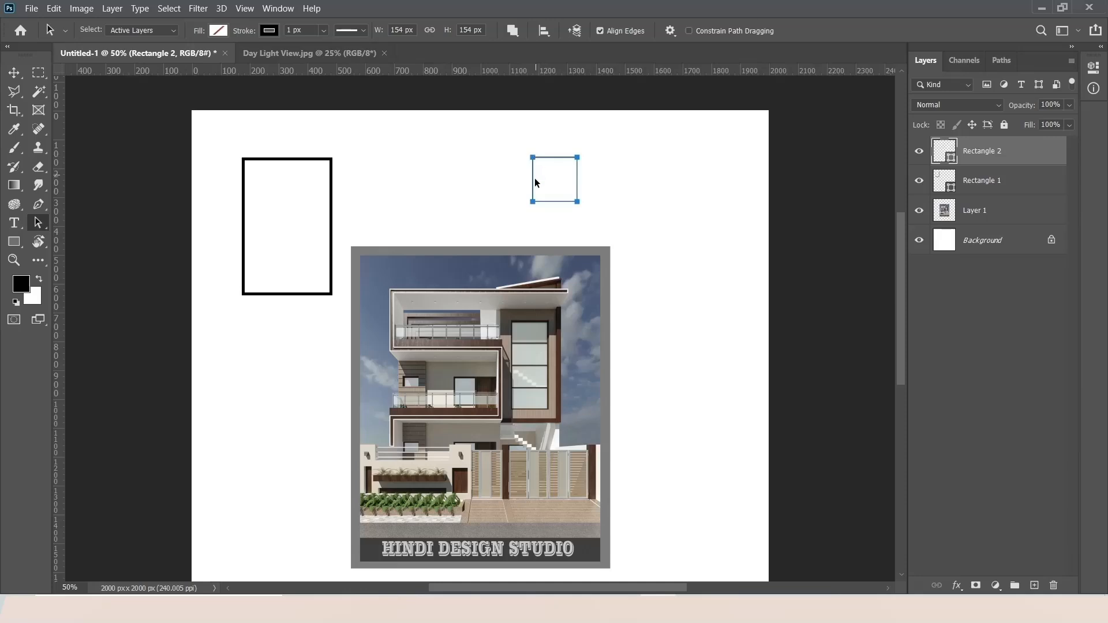
pyautogui.moveTo(532, 157); pyautogui.dragTo(462, 157)
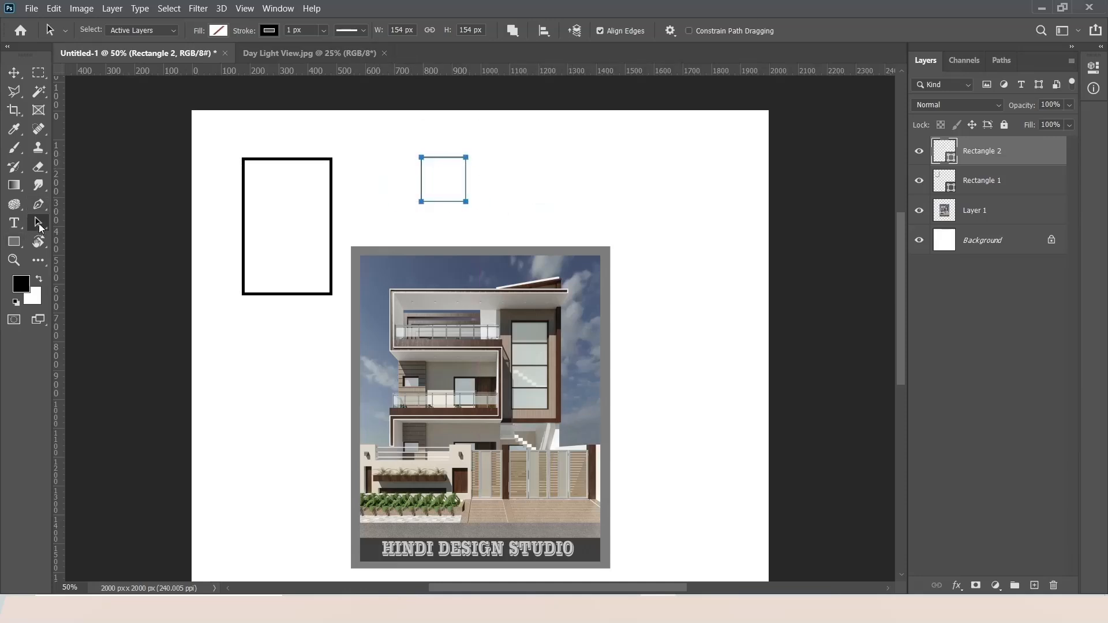
# - Pull the square's corner points apart into an irregular shape with Direct Selection, accepting conversion to a regular path
pyautogui.rightClick(39, 224)
pyautogui.click(98, 220)
pyautogui.click(421, 167)
pyautogui.moveTo(419, 157); pyautogui.dragTo(352, 134)
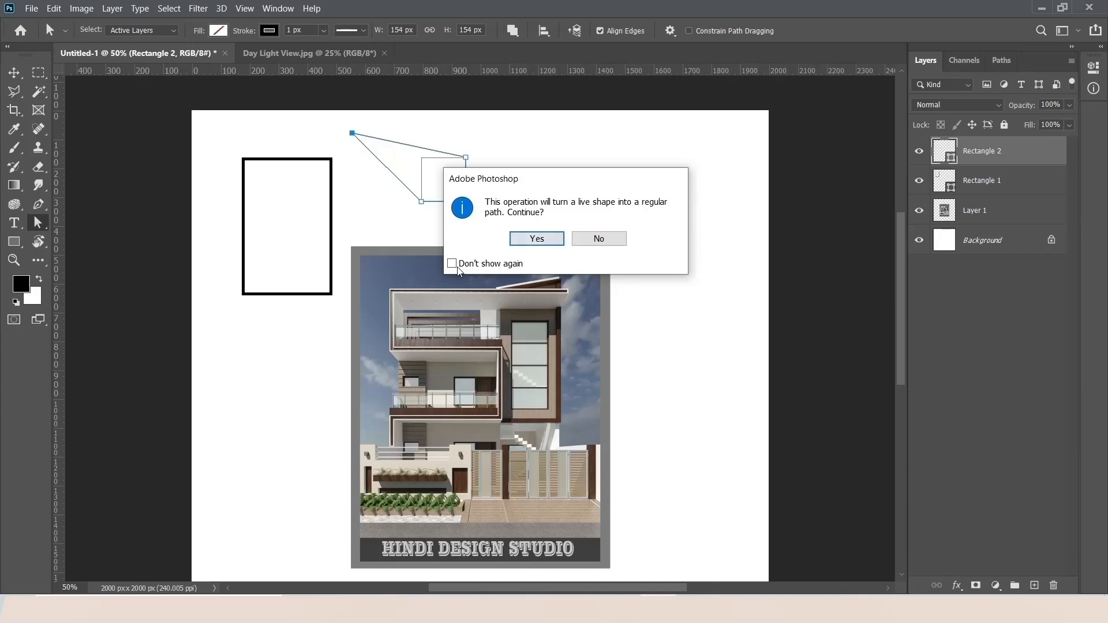
pyautogui.click(532, 242)
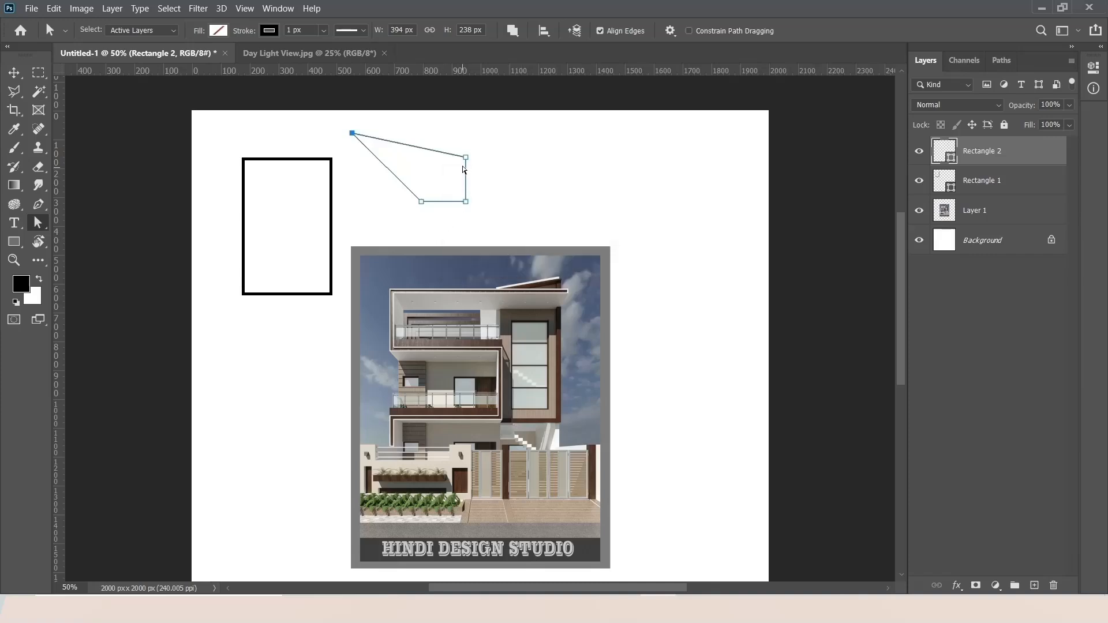
pyautogui.moveTo(466, 157); pyautogui.dragTo(618, 157)
pyautogui.moveTo(466, 201); pyautogui.dragTo(472, 250)
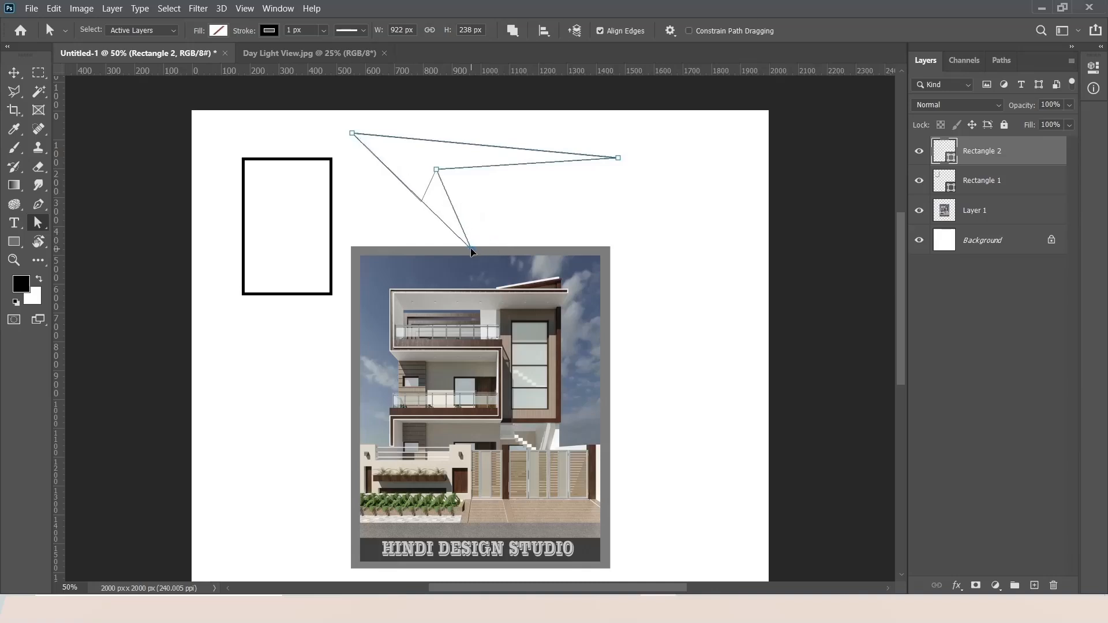
pyautogui.moveTo(436, 169)
pyautogui.mouseDown()
pyautogui.moveTo(505, 173)
pyautogui.moveTo(453, 168)
pyautogui.mouseUp()
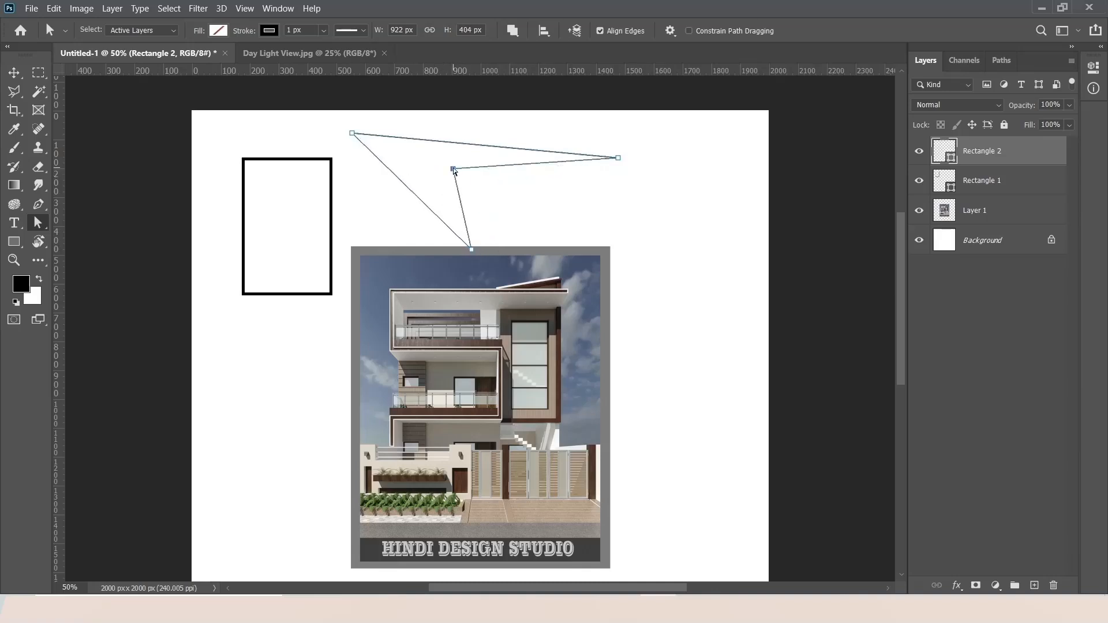
# - Undo the corner-point edits on the square and switch back to the Path Selection tool
pyautogui.hotkey('ctrl', 'z')
pyautogui.hotkey('ctrl', 'z')
pyautogui.hotkey('ctrl', 'z')
pyautogui.hotkey('ctrl', 'z')
pyautogui.hotkey('ctrl', 'z')
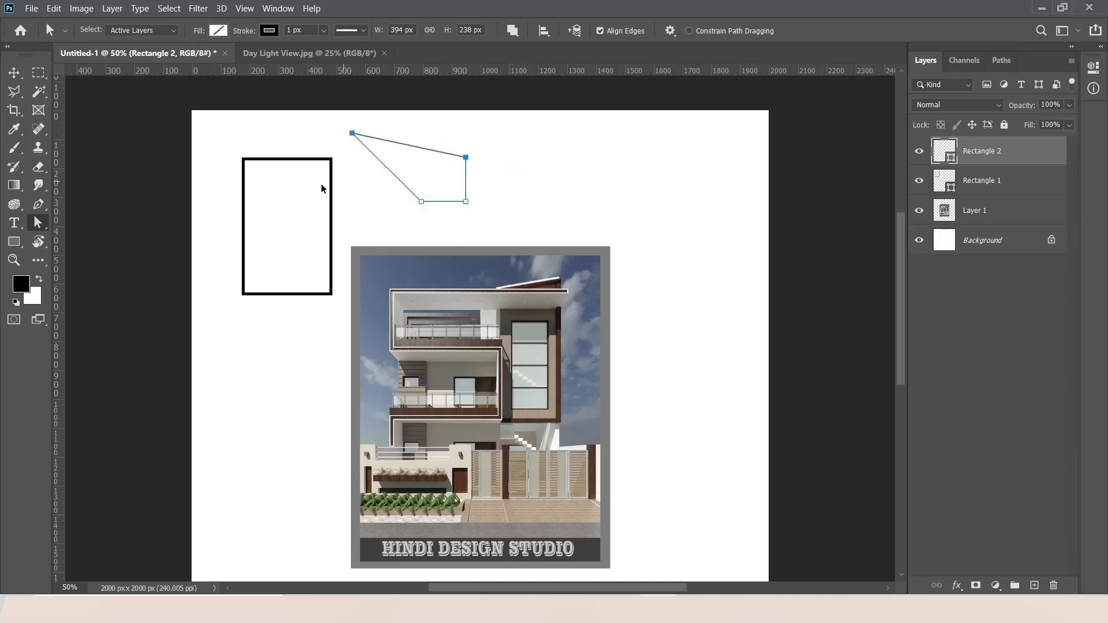
pyautogui.rightClick(40, 224)
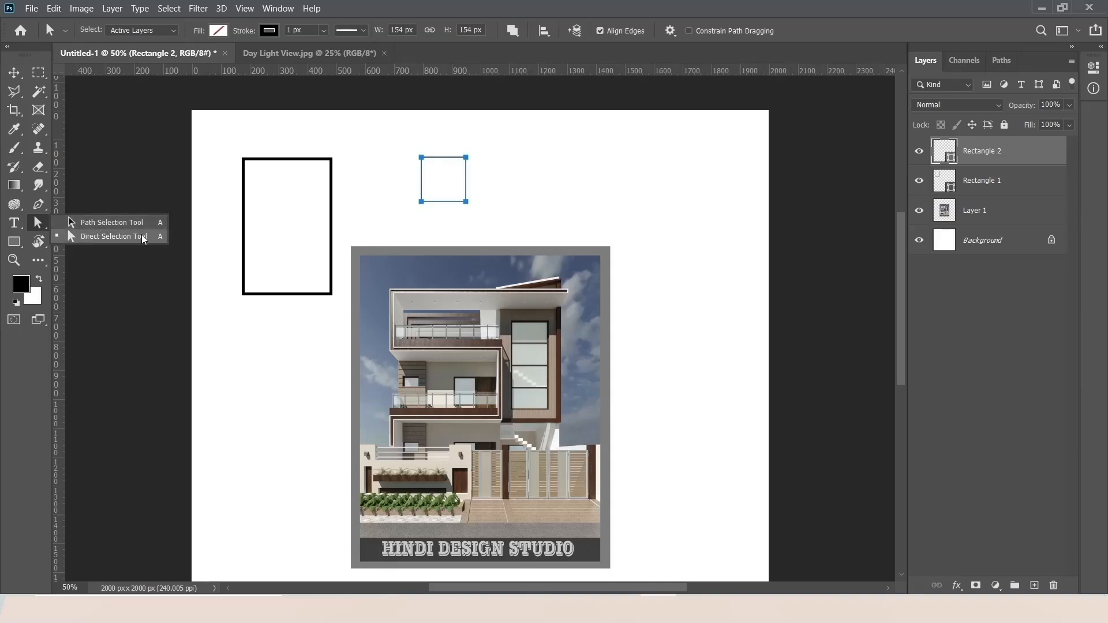
pyautogui.click(64, 225)
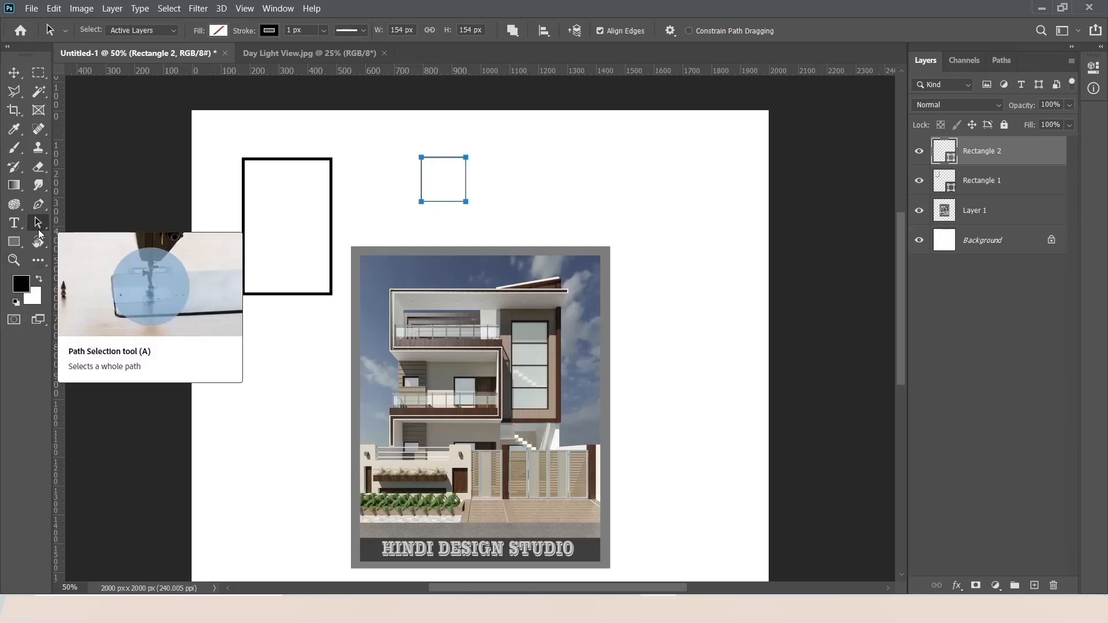
pyautogui.click(40, 260)
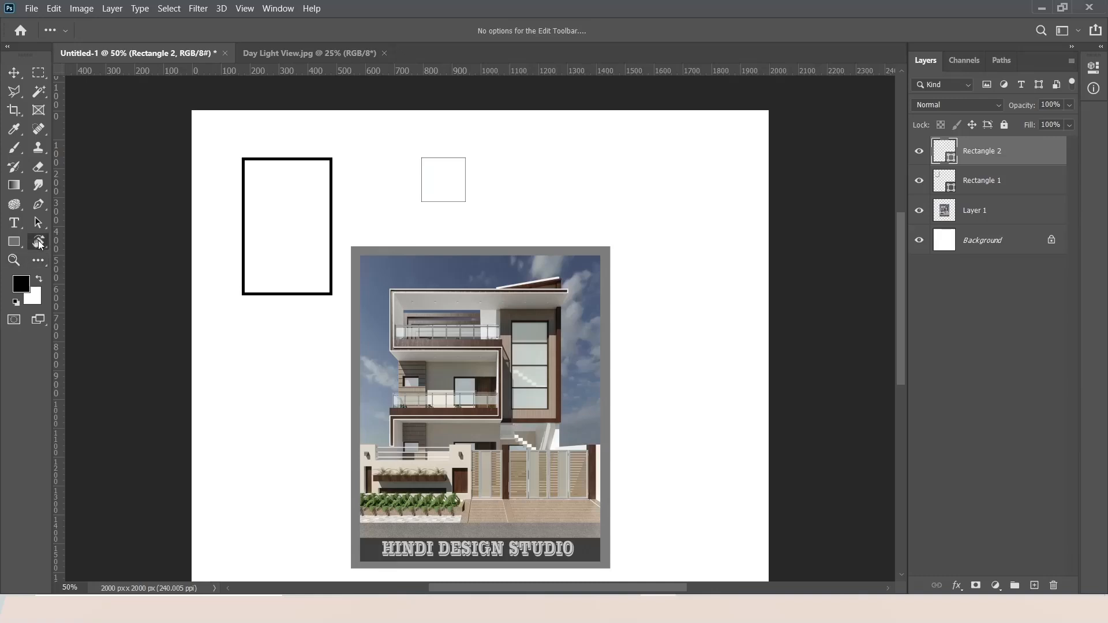
pyautogui.click(39, 242)
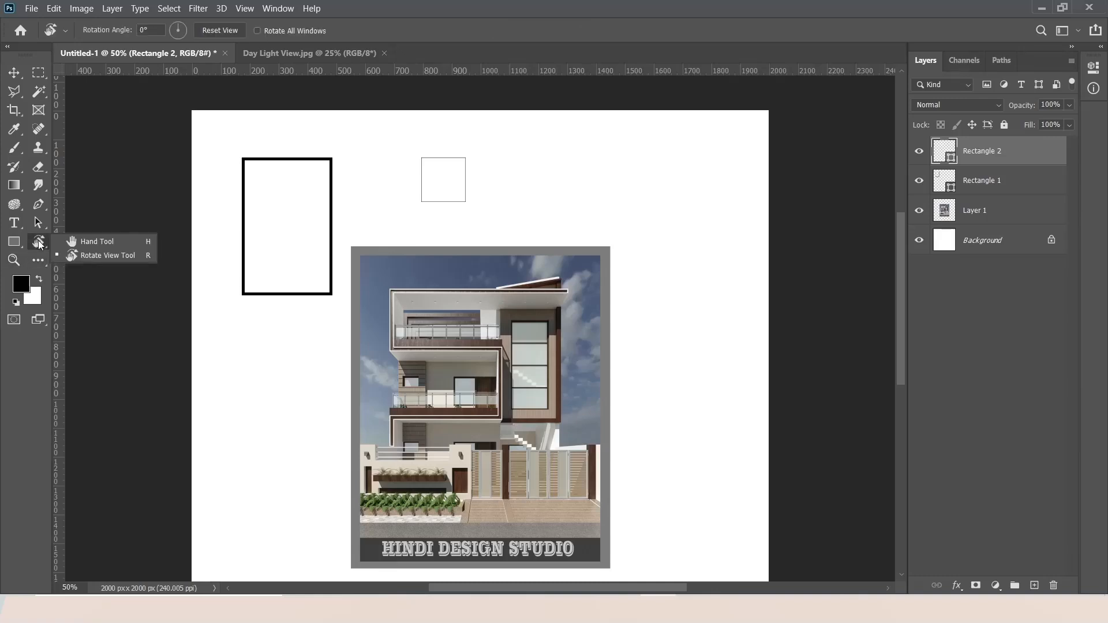
pyautogui.click(17, 230)
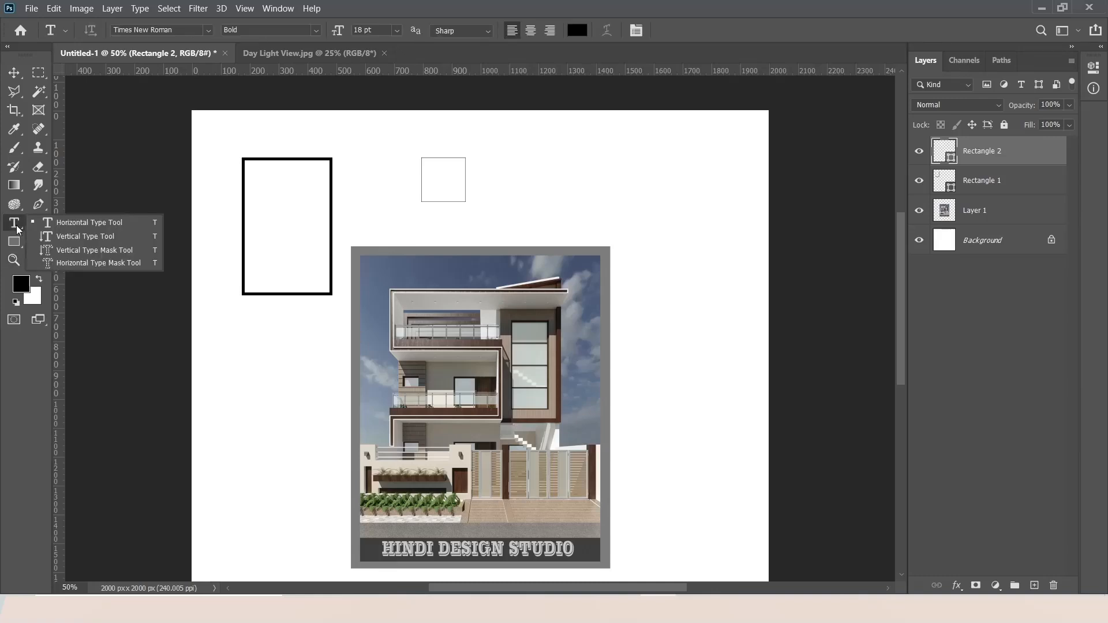
pyautogui.click(114, 194)
pyautogui.press('Escape')
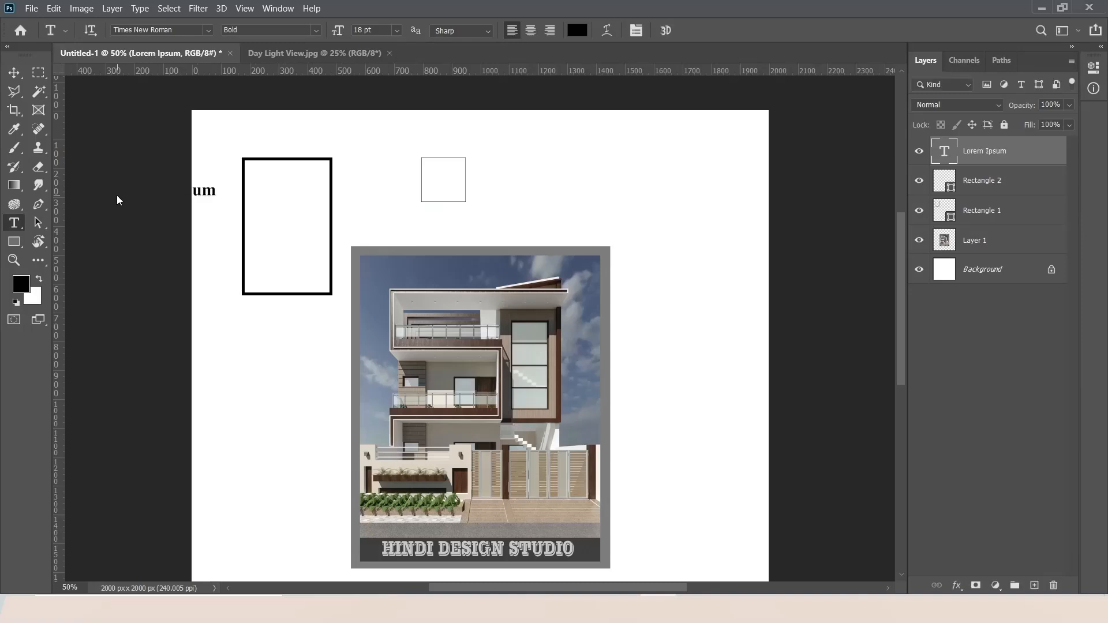
pyautogui.hotkey('ctrl', 'z')
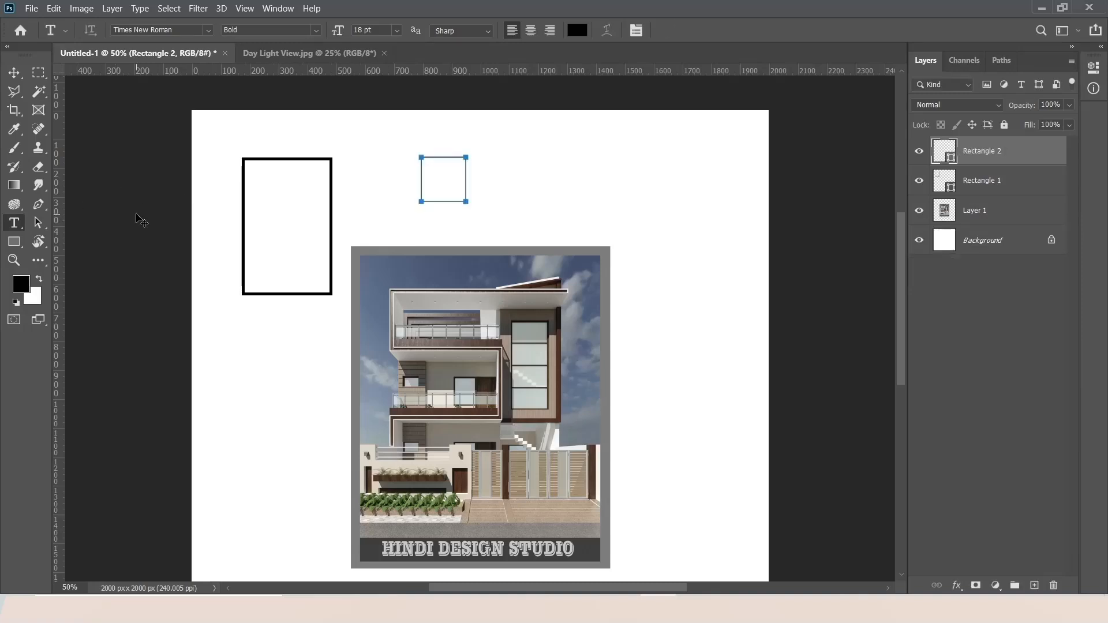
# - Switch to the Rectangle tool and undo the square's latest moves above the house image
pyautogui.click(19, 244)
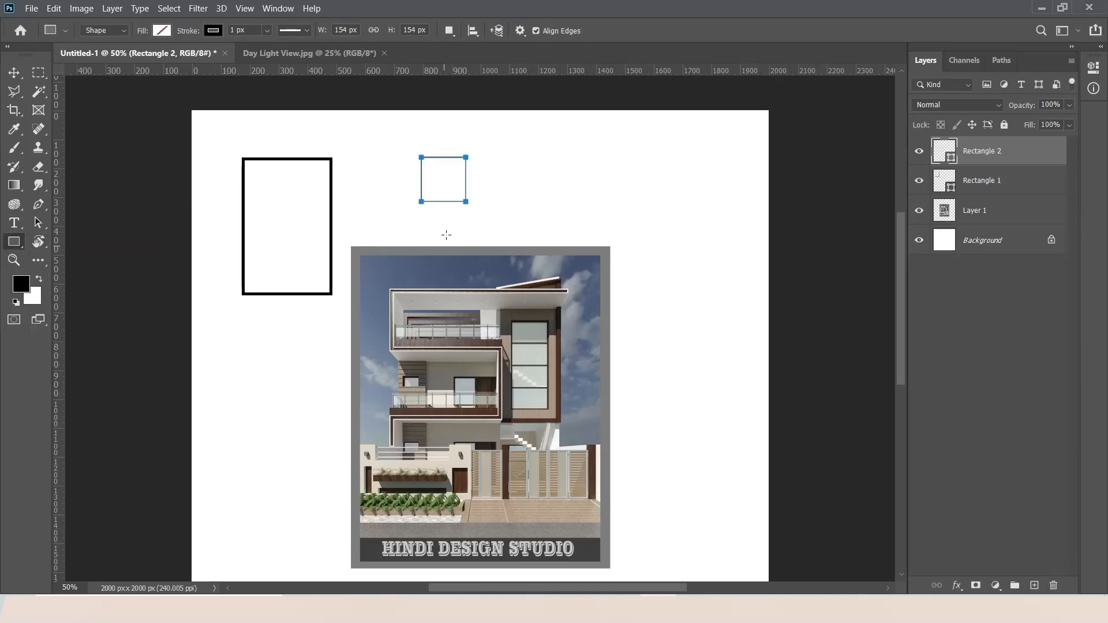
pyautogui.hotkey('ctrl', 'z')
pyautogui.hotkey('ctrl', 'z')
pyautogui.hotkey('ctrl', 'z')
pyautogui.hotkey('ctrl', 'z')
pyautogui.hotkey('ctrl', 'z')
pyautogui.hotkey('ctrl', 'z')
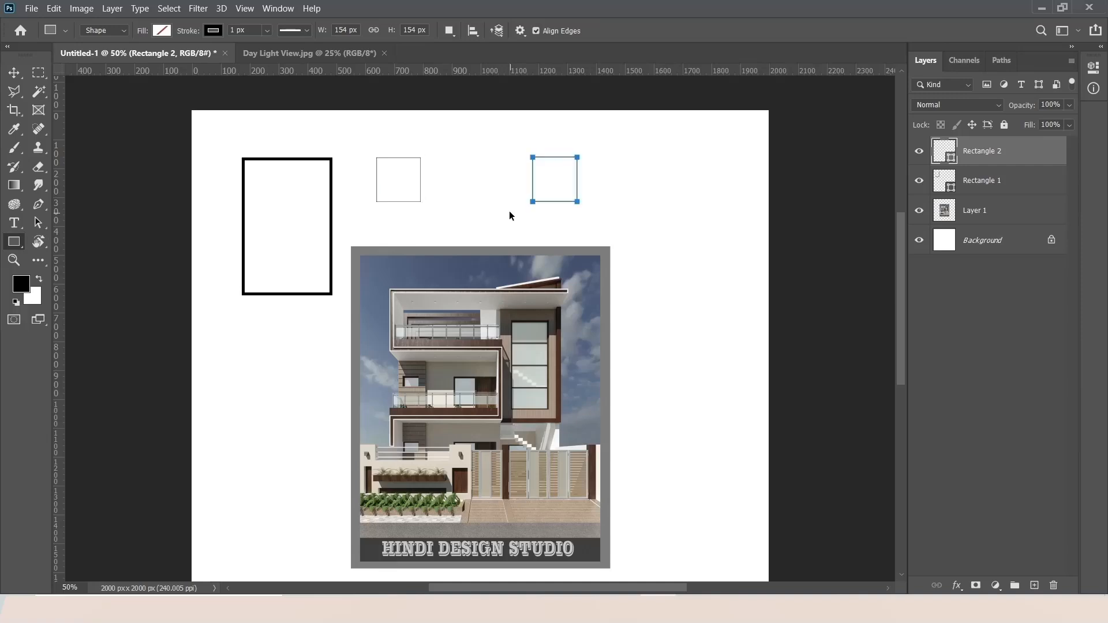
# - Undo both drawn rectangles and the house image's later edits, then redo the image's Free Transform
pyautogui.hotkey('ctrl', 'z')
pyautogui.hotkey('ctrl', 'z')
pyautogui.hotkey('ctrl', 'z')
pyautogui.hotkey('ctrl', 'z')
pyautogui.hotkey('ctrl', 'z')
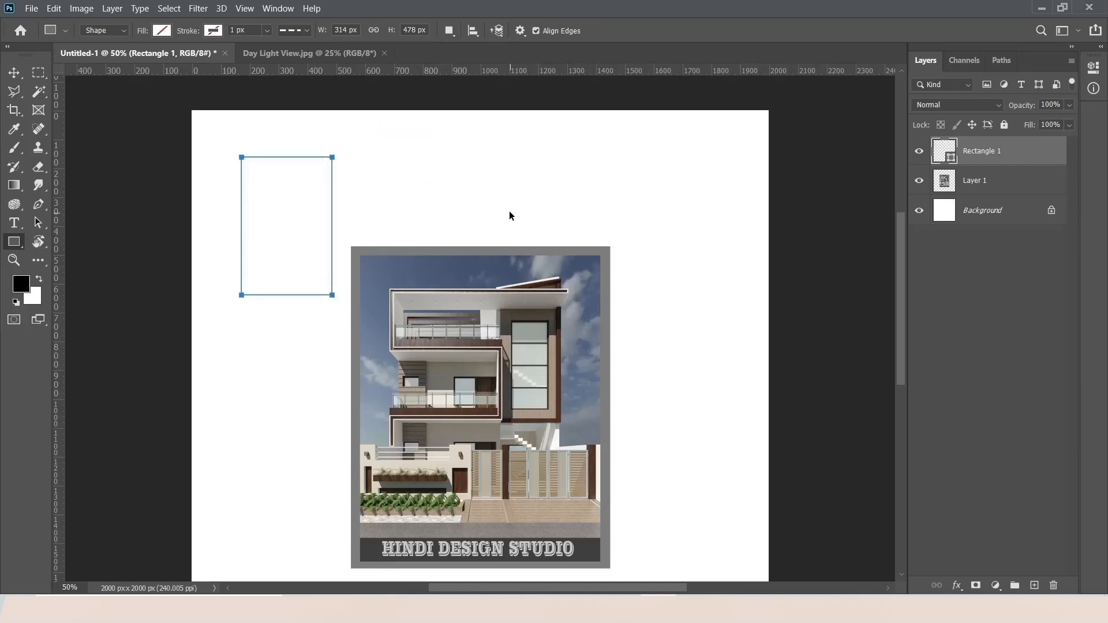
pyautogui.hotkey('ctrl', 'z')
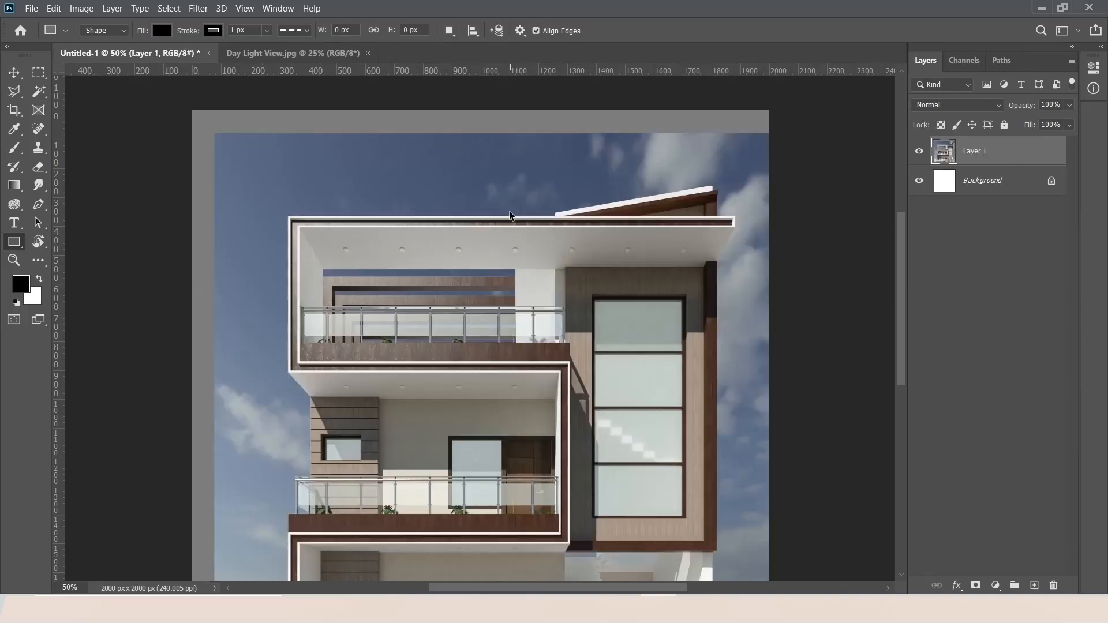
pyautogui.click(56, 7)
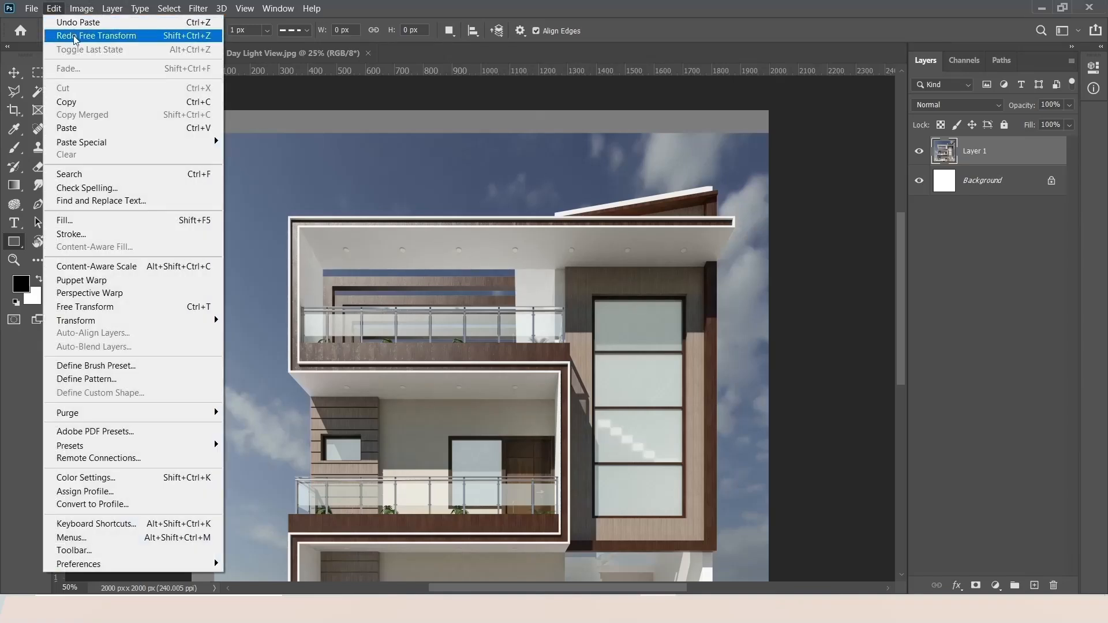
pyautogui.click(75, 36)
# - Fit the whole canvas in view and move the reduced house image up and left to the middle of the canvas
pyautogui.click(14, 259)
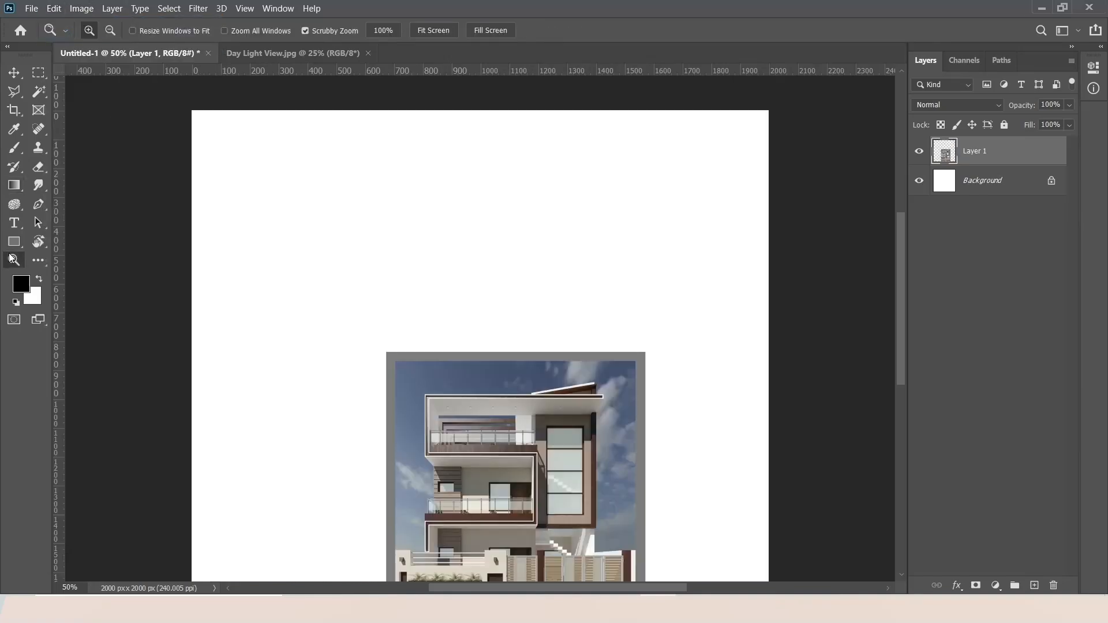
pyautogui.rightClick(344, 236)
pyautogui.click(364, 243)
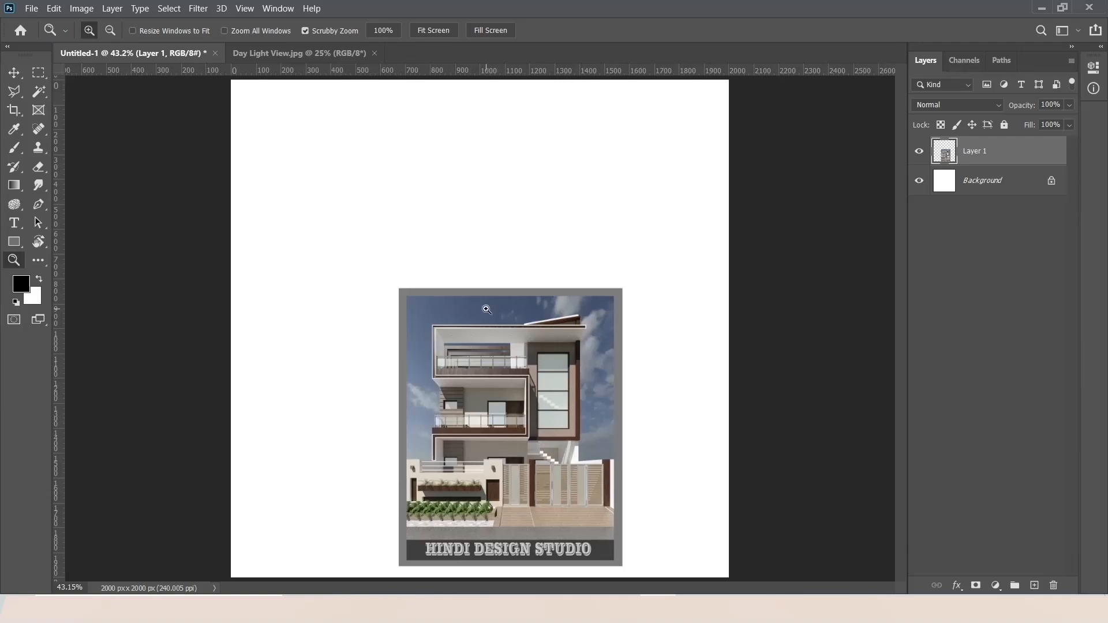
pyautogui.moveTo(538, 411); pyautogui.dragTo(494, 317)
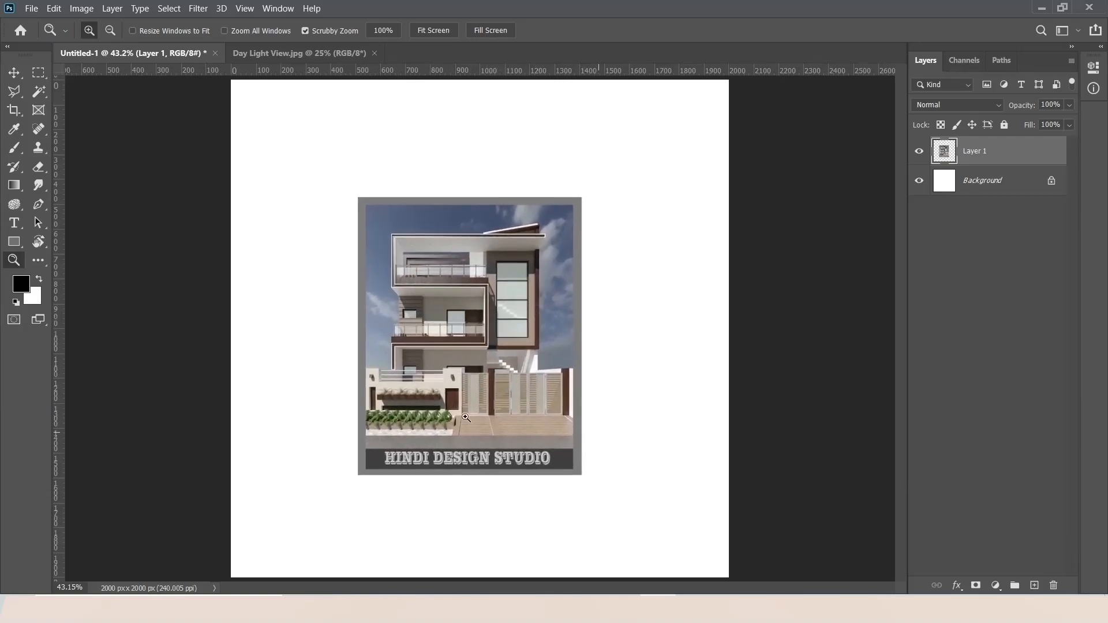
pyautogui.click(40, 72)
# - Switch to the Ellipse tool and set its stroke type to a solid line
pyautogui.click(13, 241)
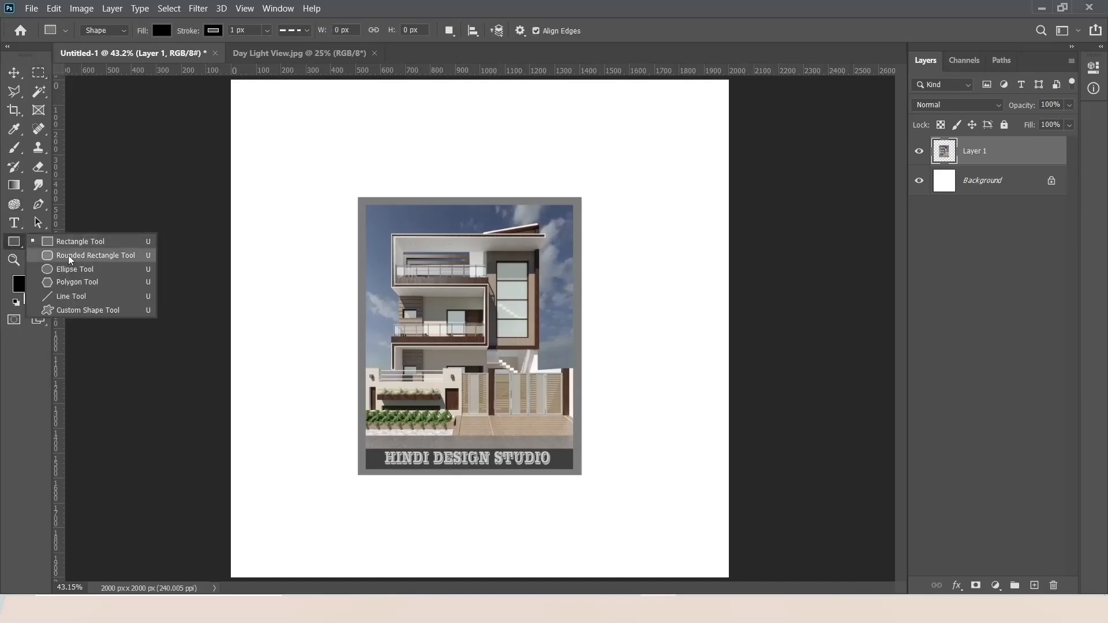
pyautogui.click(75, 270)
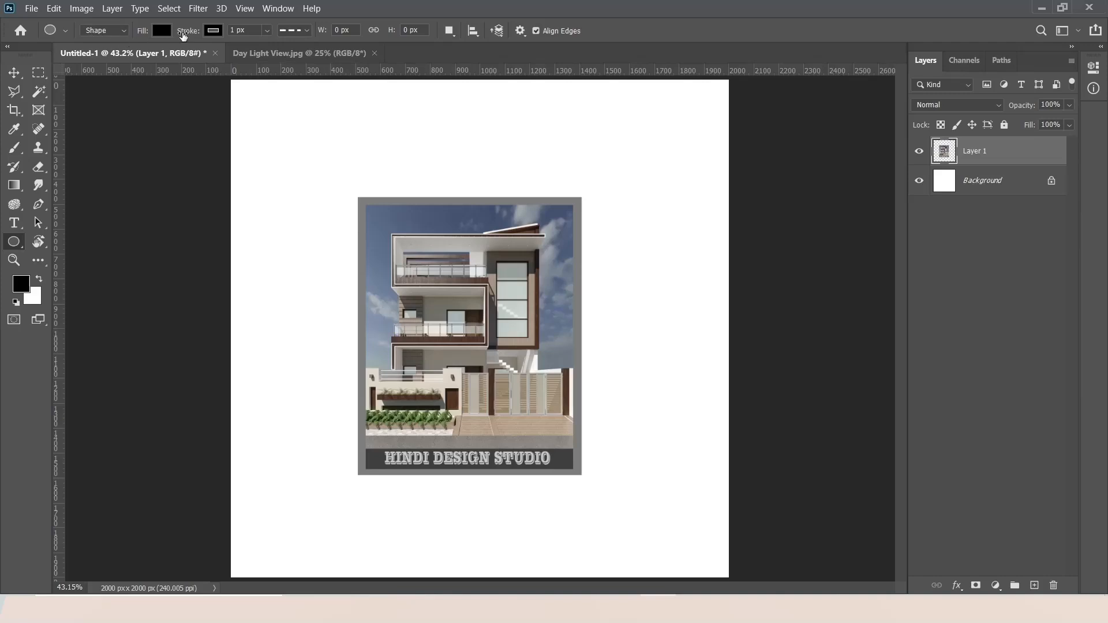
pyautogui.click(304, 32)
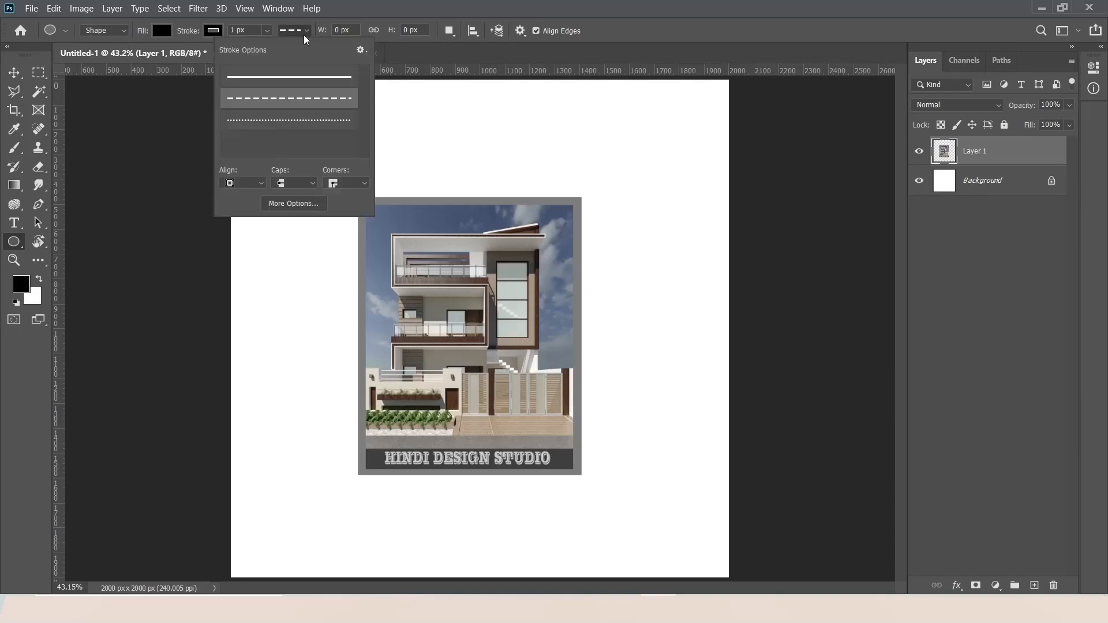
pyautogui.click(298, 79)
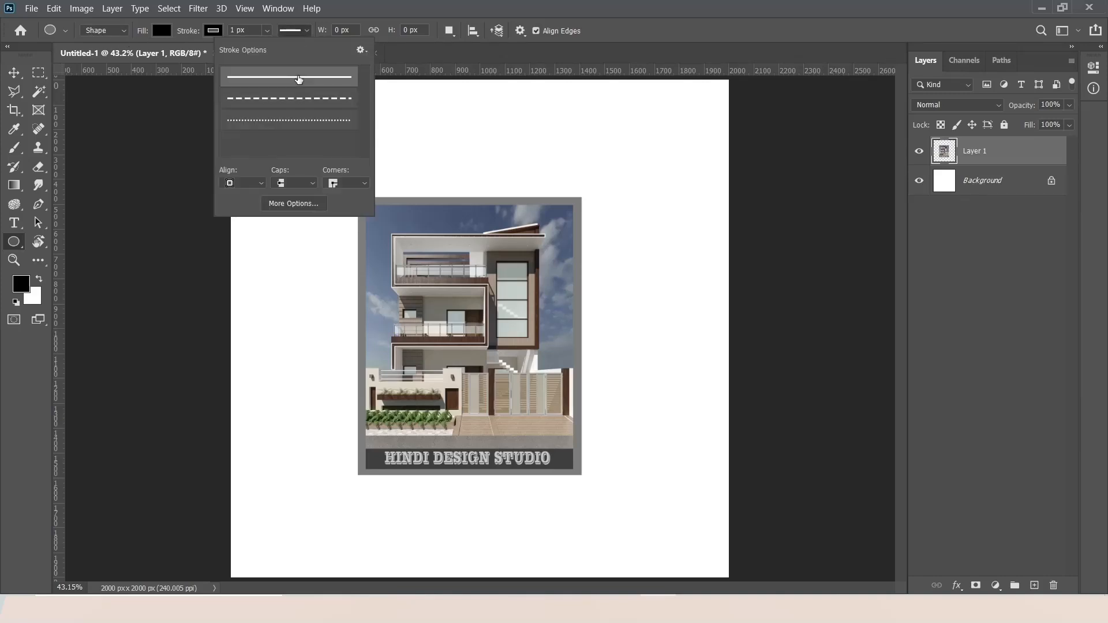
pyautogui.click(310, 32)
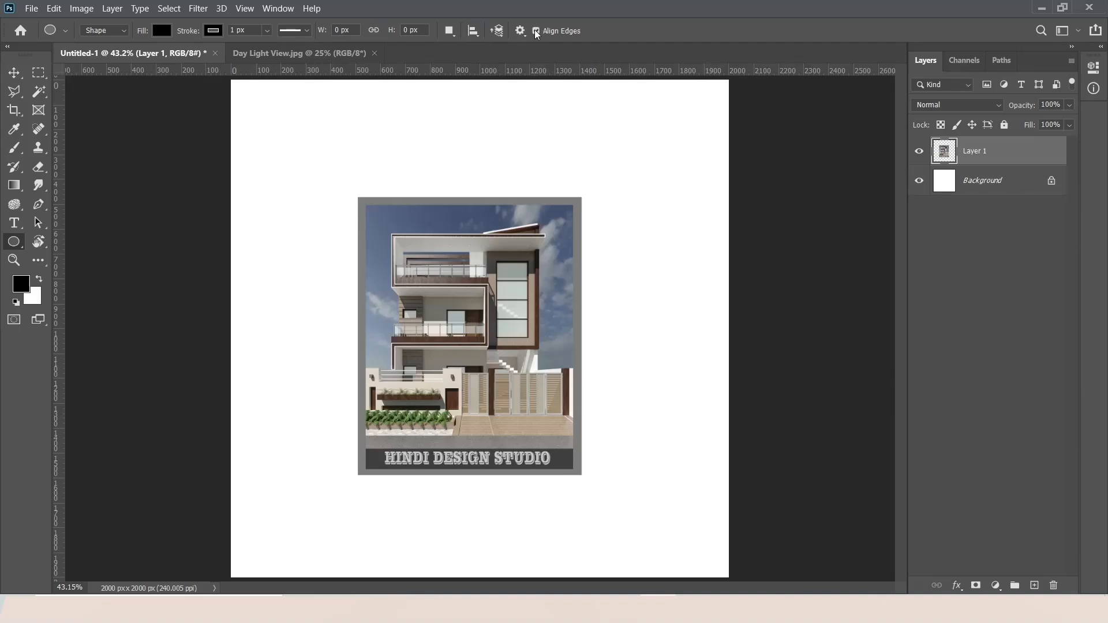
# - Try the Ellipse tool with the Unconstrained option beside the house image's upper-left corner, then undo the ellipse
pyautogui.click(519, 31)
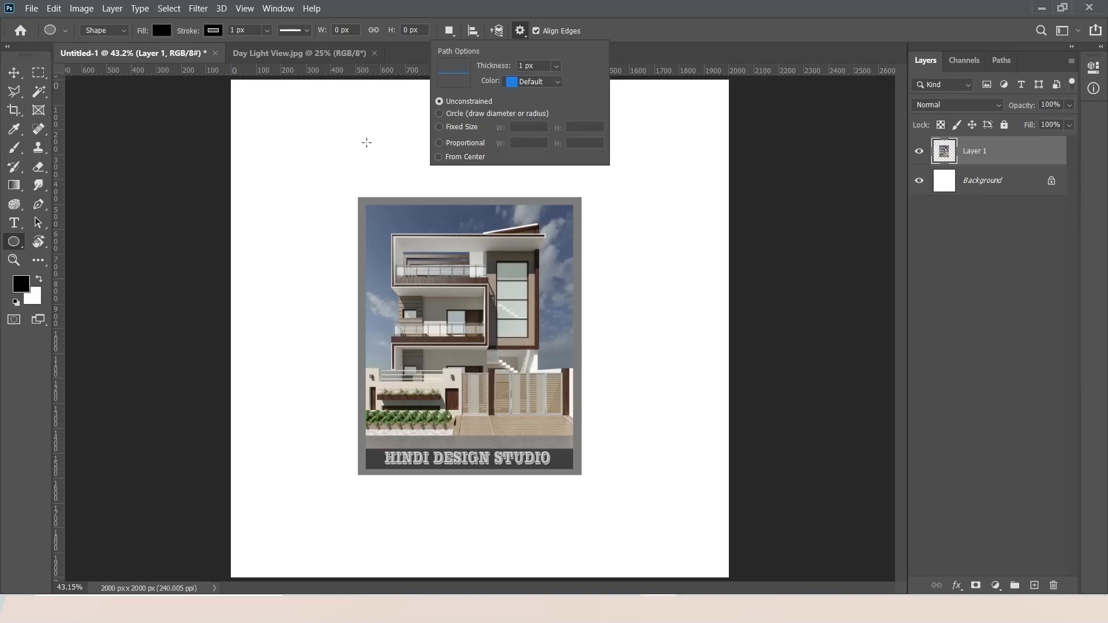
pyautogui.moveTo(335, 143); pyautogui.dragTo(292, 292)
pyautogui.hotkey('ctrl', 'z')
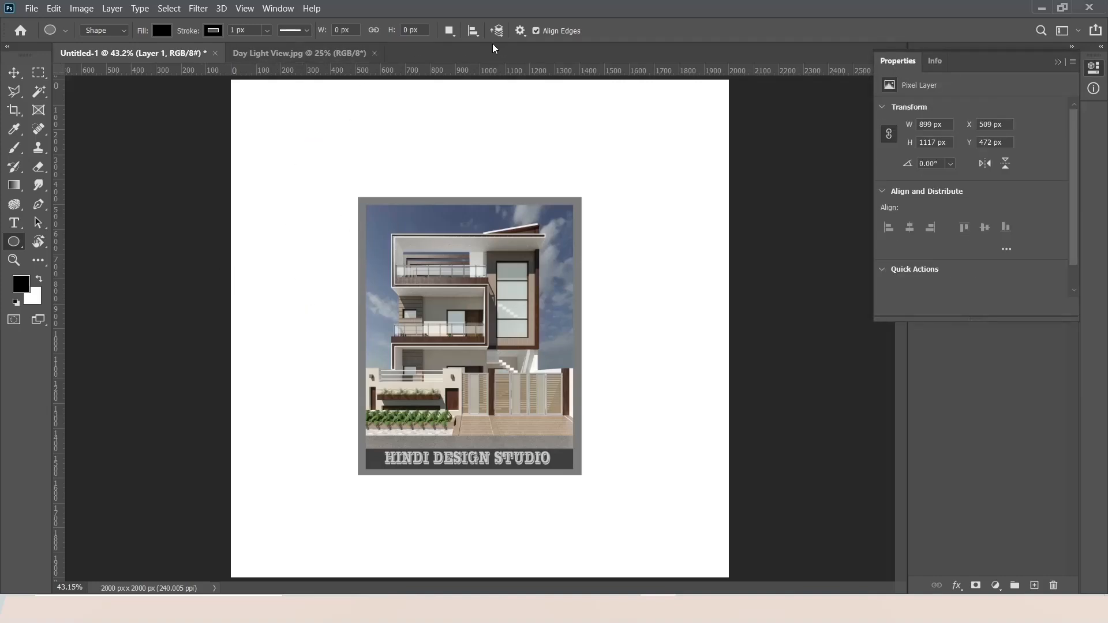
# - Set the Ellipse tool to Circle (draw diameter or radius), draw a test circle over the canvas's upper-left area and undo it
pyautogui.click(519, 32)
pyautogui.click(439, 113)
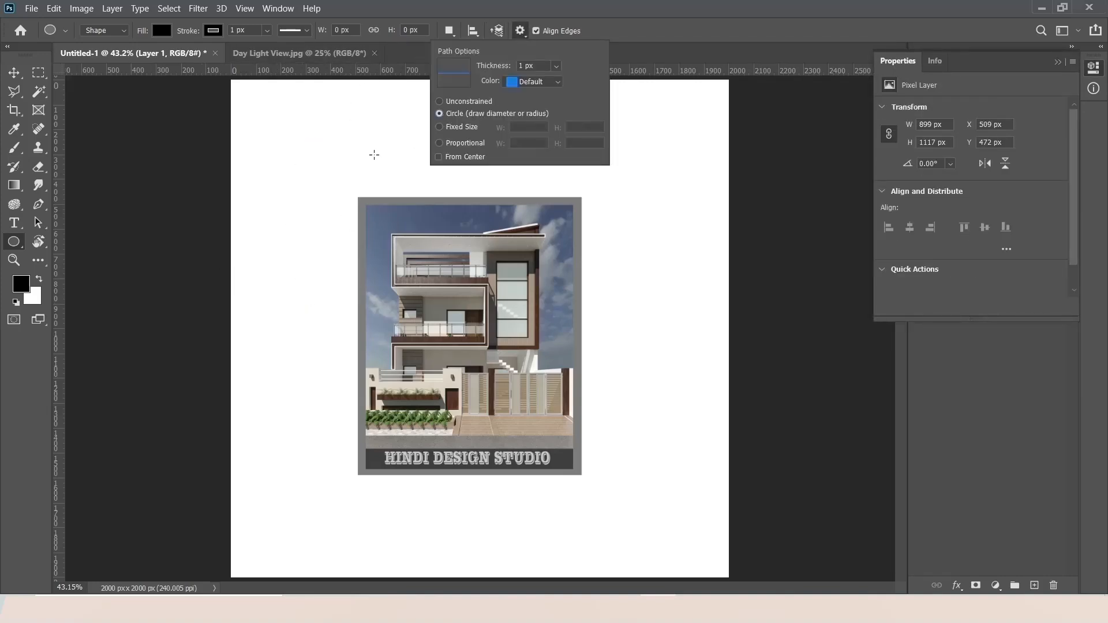
pyautogui.click(373, 155)
pyautogui.click(347, 151)
pyautogui.click(591, 230)
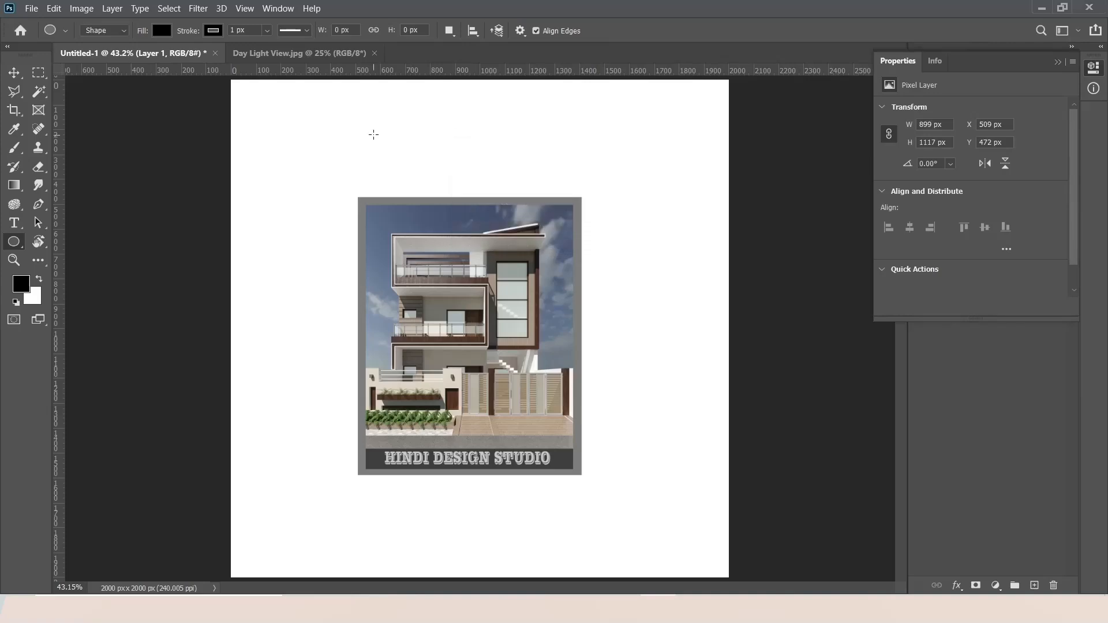
pyautogui.moveTo(373, 135); pyautogui.dragTo(300, 366)
pyautogui.hotkey('ctrl', 'z')
pyautogui.click(520, 31)
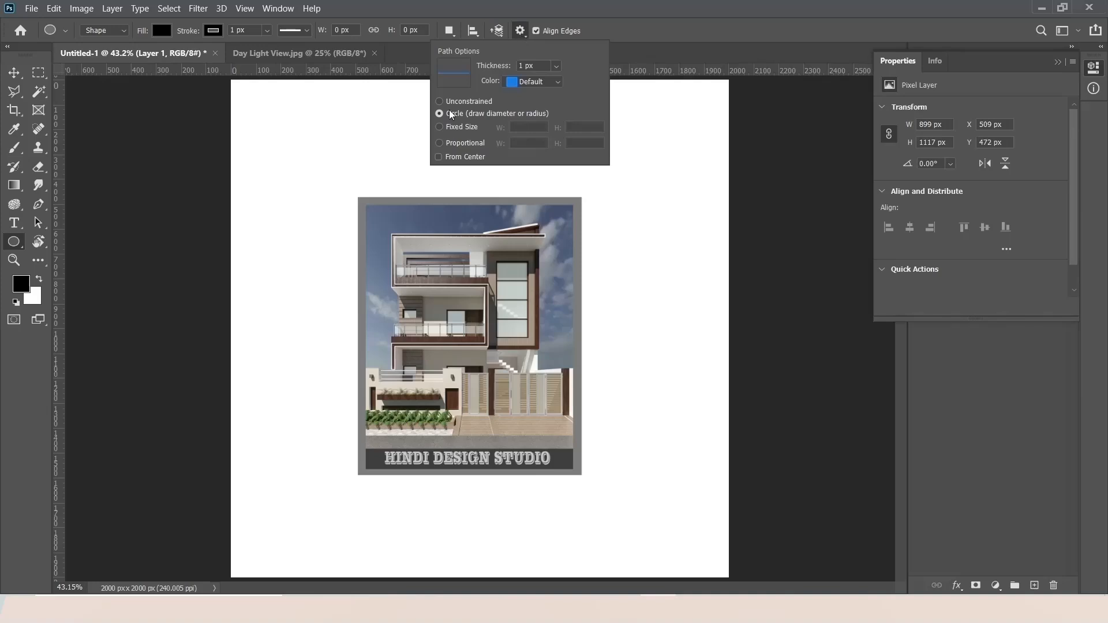
pyautogui.click(520, 32)
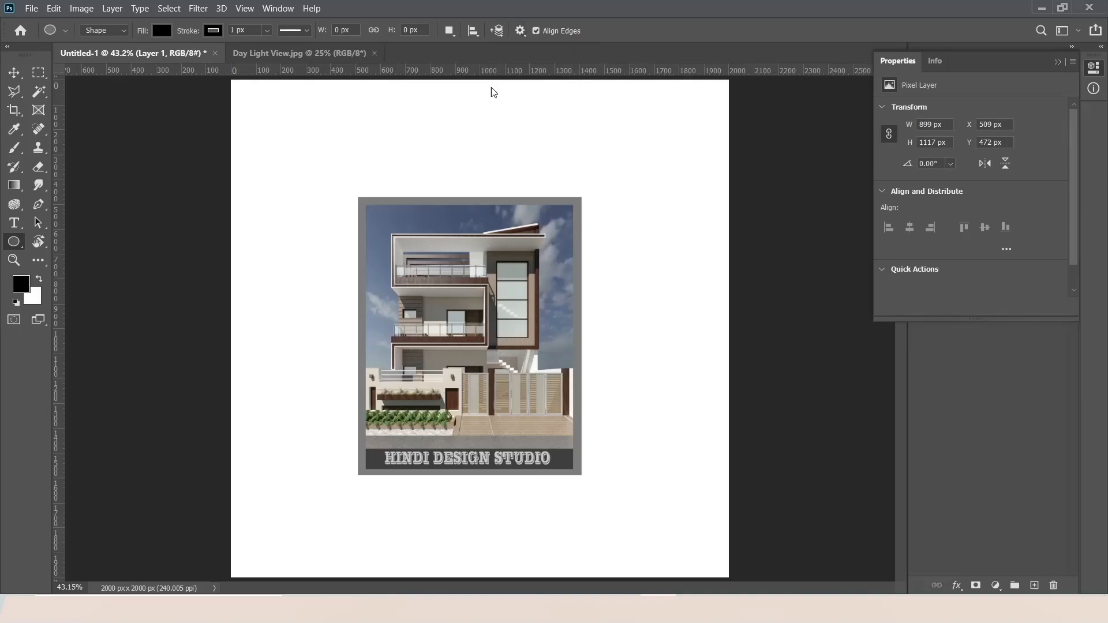
# - With the 5-sided Polygon tool and Star disabled, draw a pentagon about 301 × 290 px in the canvas's upper-left area, then undo it
pyautogui.rightClick(14, 246)
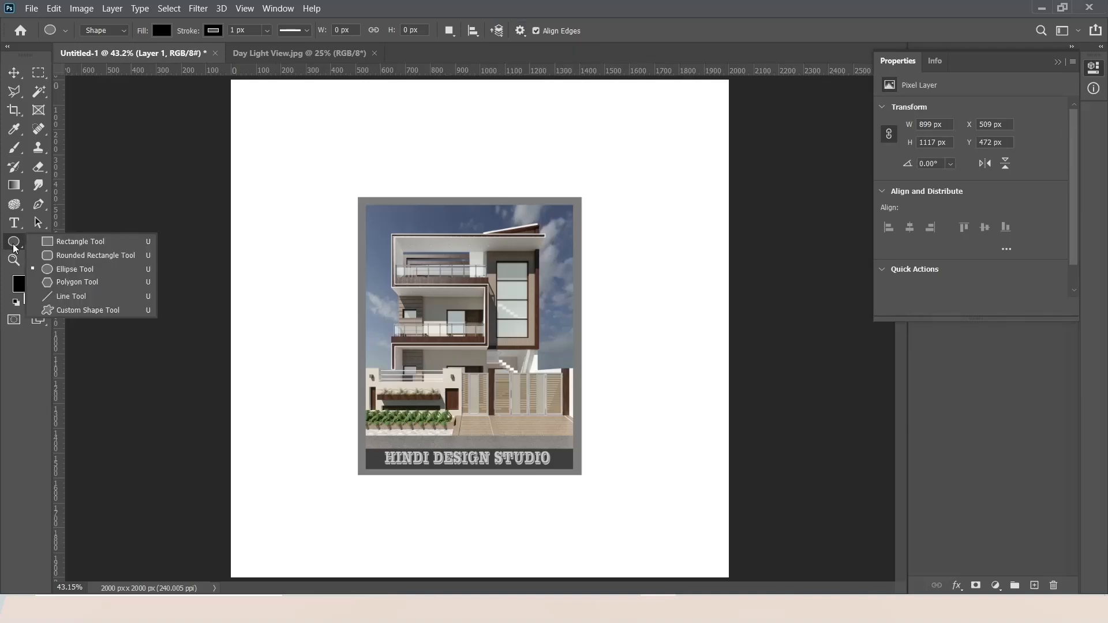
pyautogui.click(56, 283)
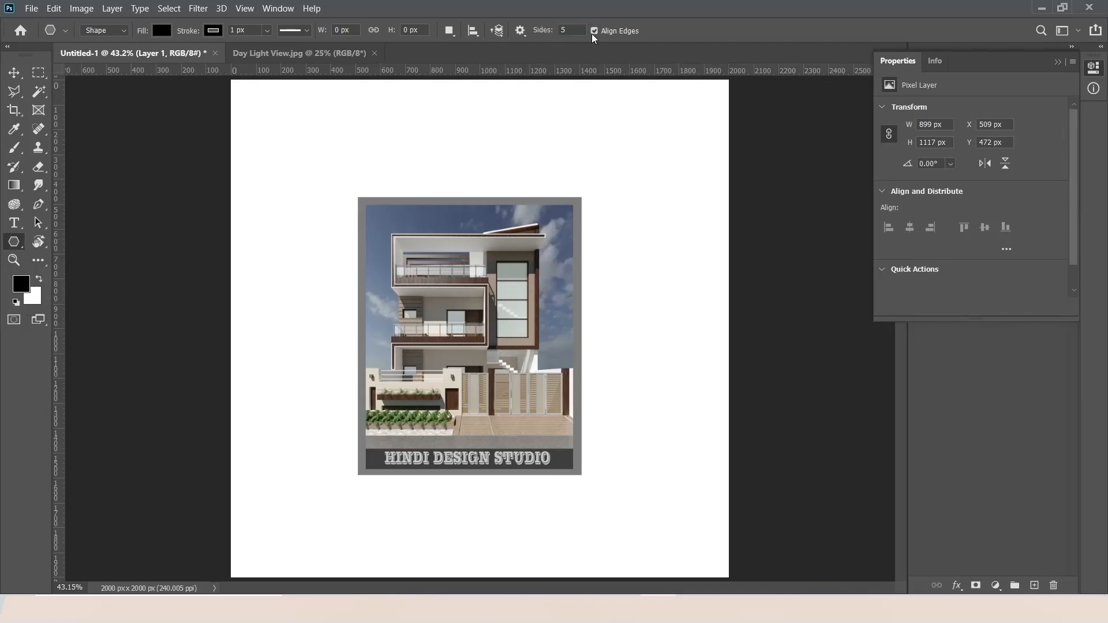
pyautogui.click(521, 31)
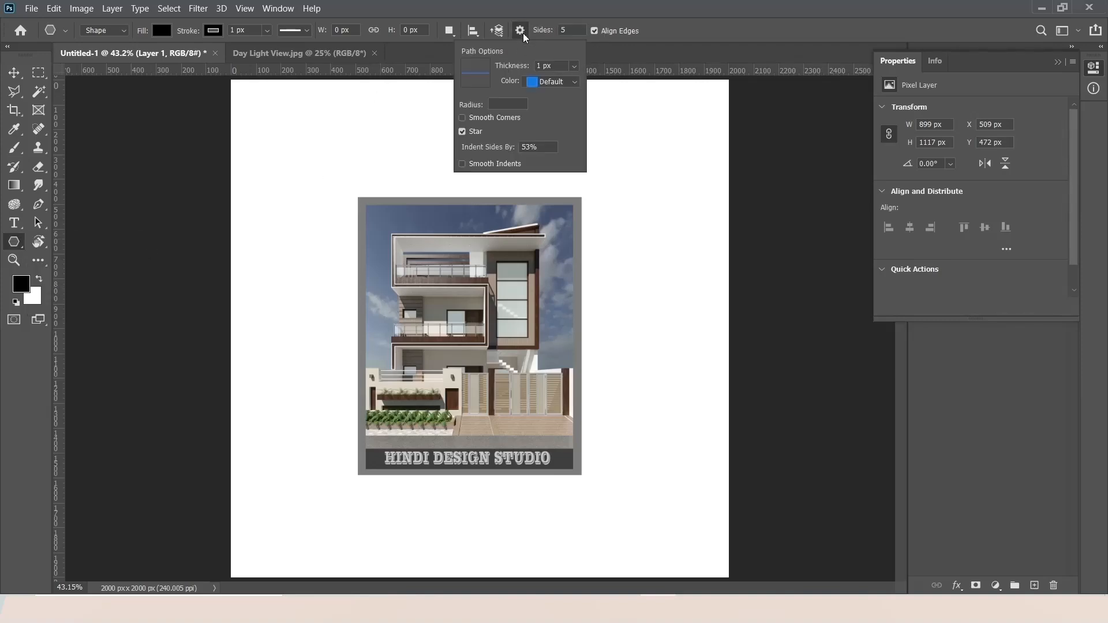
pyautogui.click(463, 132)
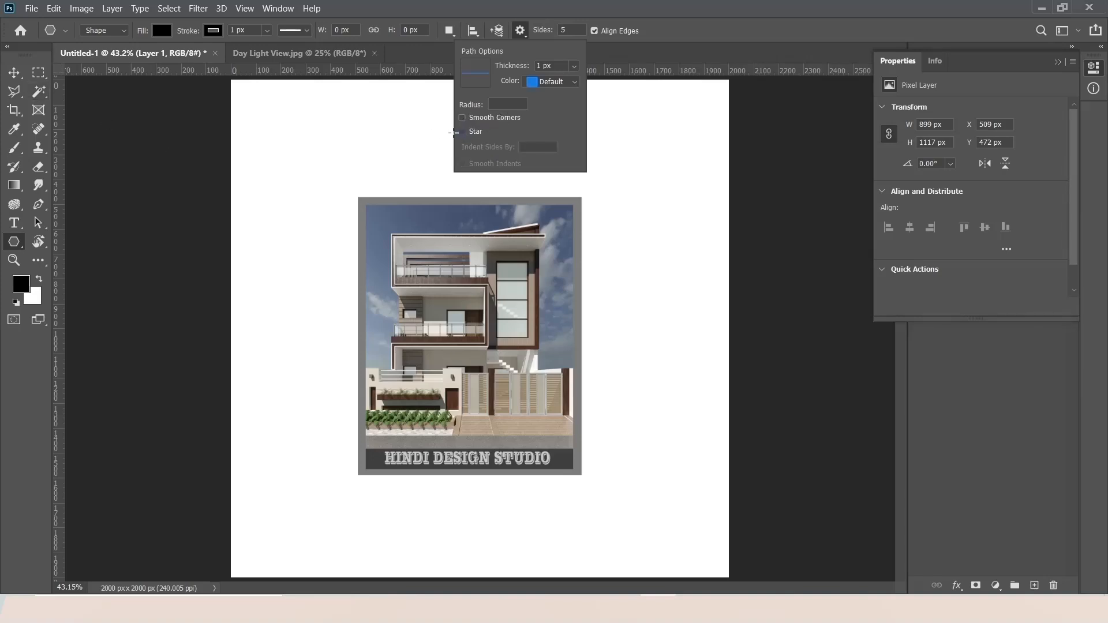
pyautogui.click(279, 156)
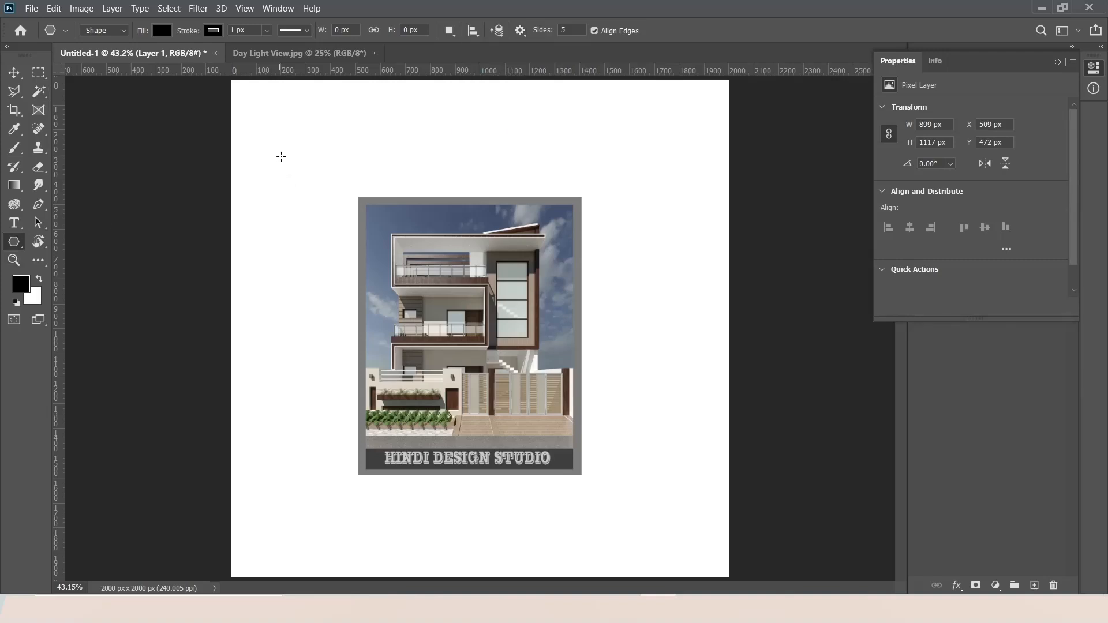
pyautogui.moveTo(279, 156); pyautogui.dragTo(305, 188)
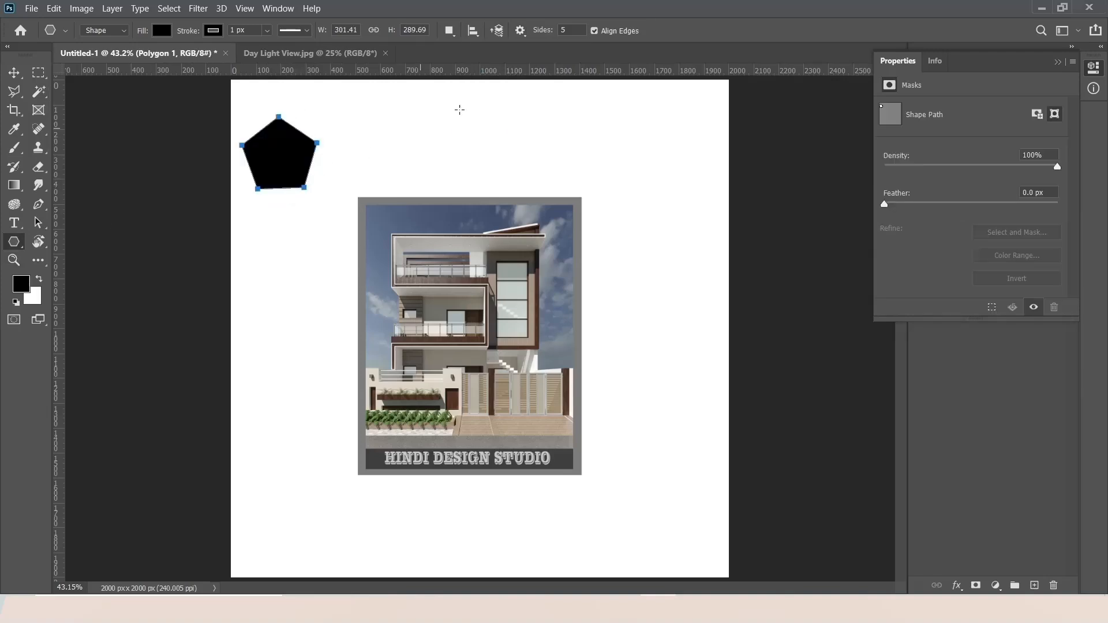
pyautogui.hotkey('ctrl', 'z')
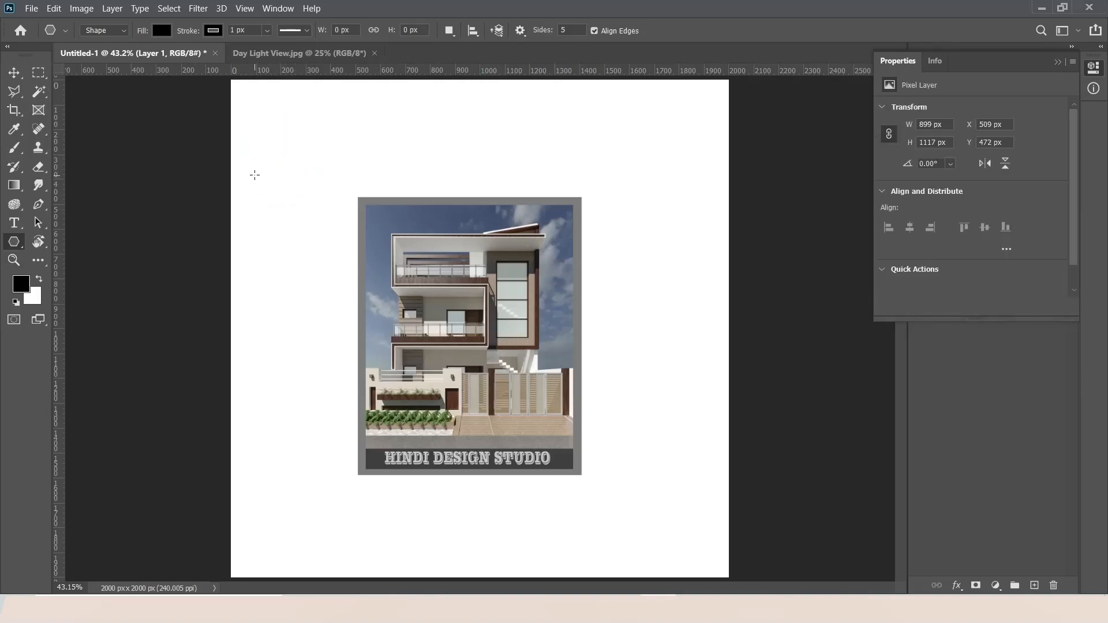
# - Enable Smooth Corners, draw a rounded polygon about 616 × 616 px overlapping the house image's upper-left corner, then undo it
pyautogui.click(521, 31)
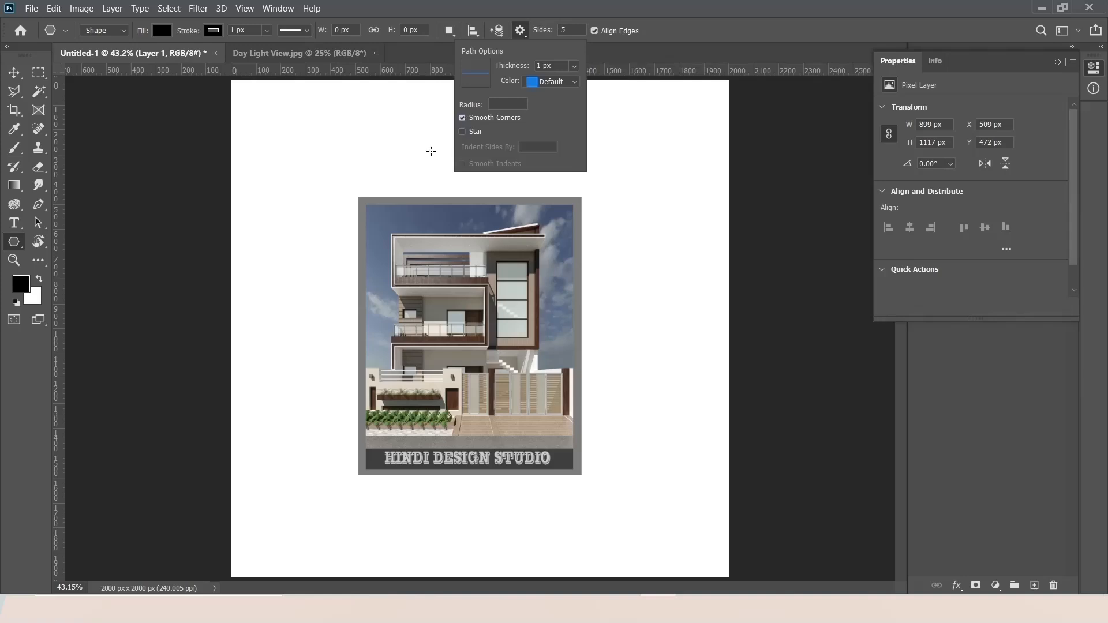
pyautogui.moveTo(327, 161); pyautogui.dragTo(407, 198)
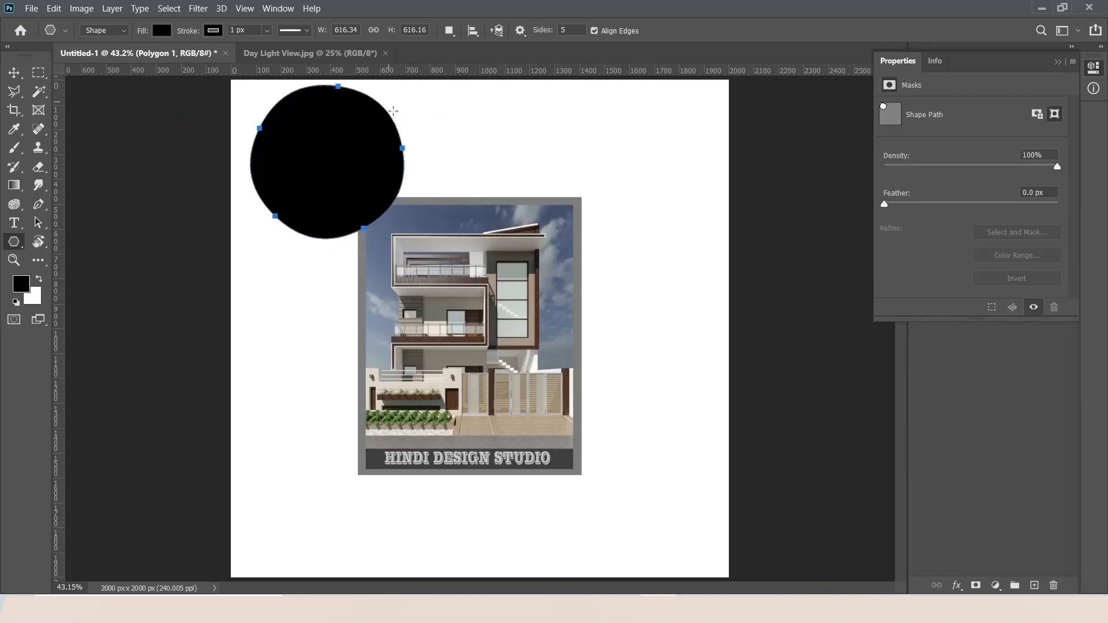
pyautogui.hotkey('ctrl', 'z')
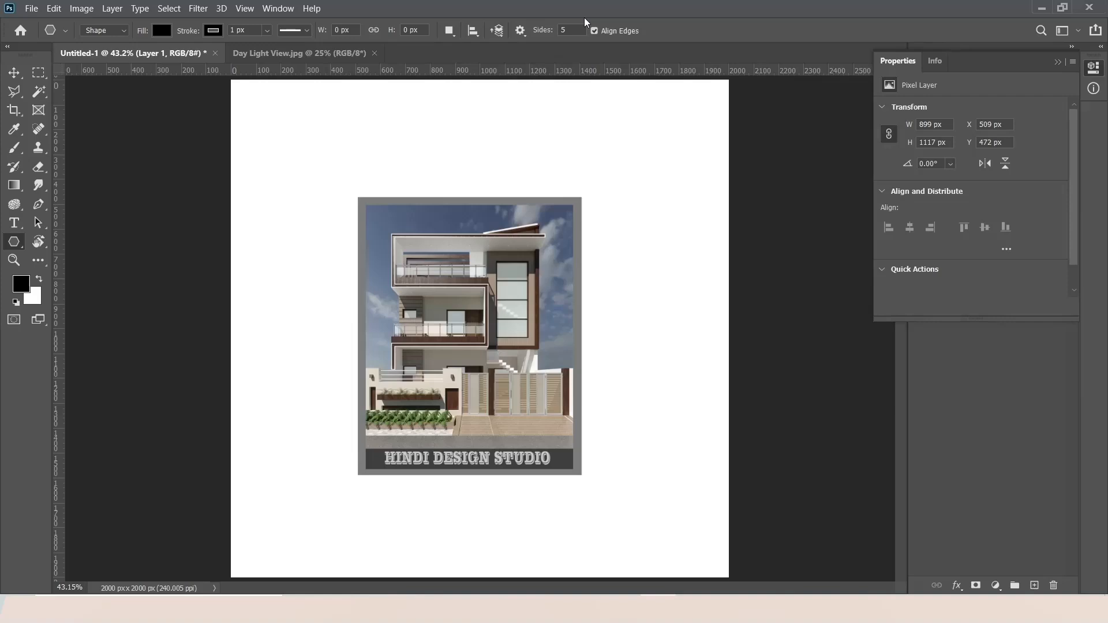
# - Disable Smooth Corners, enable Star with a 53% indent, and draw a five-pointed star about 595 × 569 px beside the house image
pyautogui.click(519, 31)
pyautogui.click(463, 133)
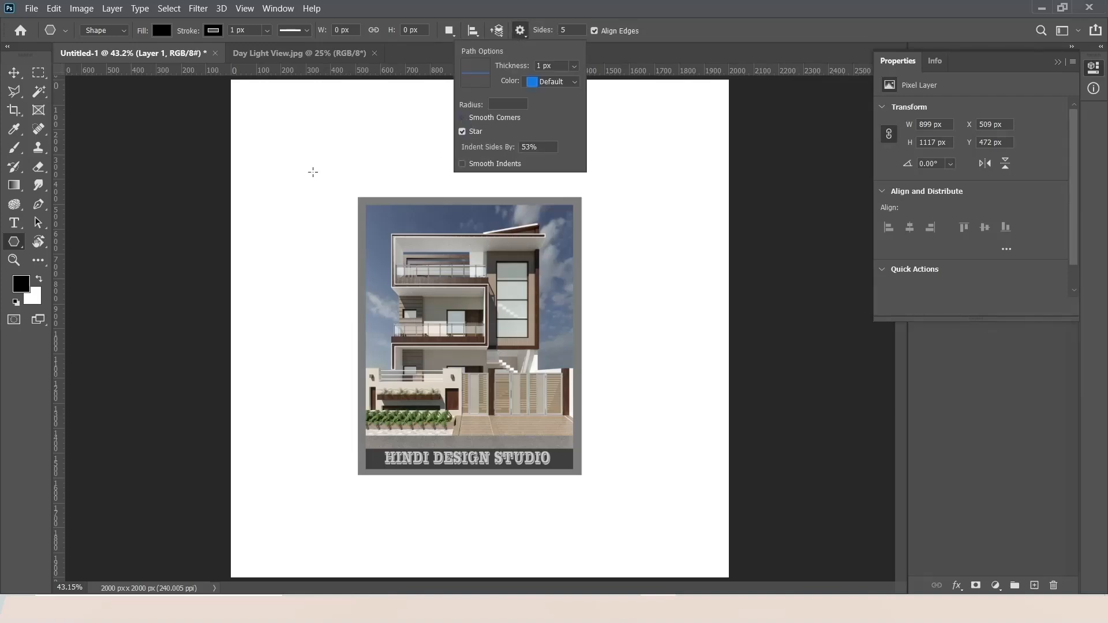
pyautogui.moveTo(313, 172); pyautogui.dragTo(359, 236)
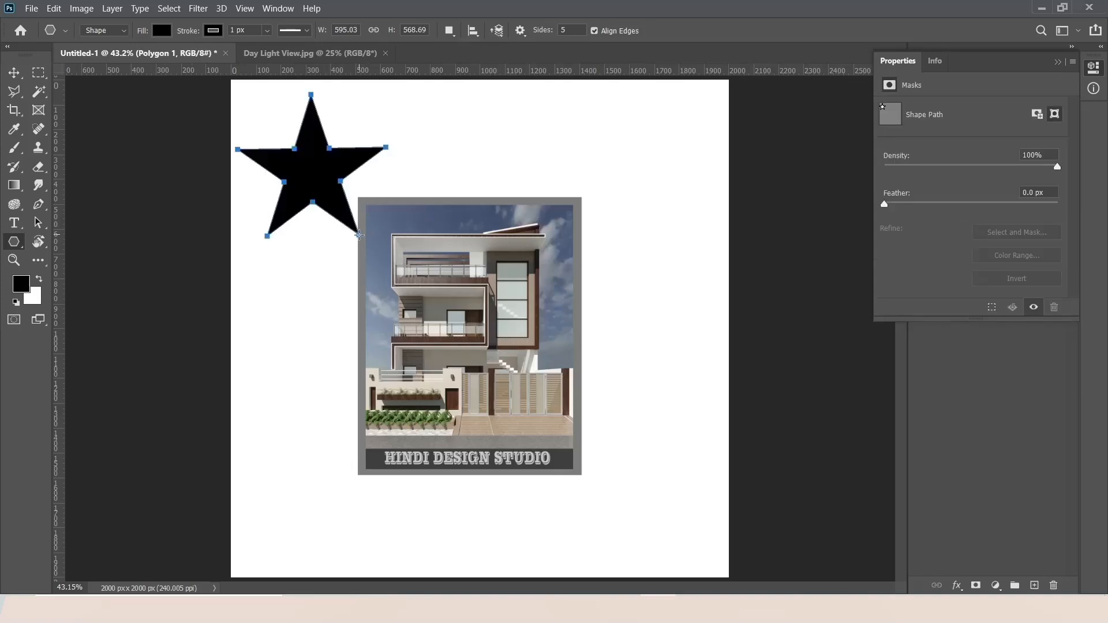
# - Enable Smooth Corners, draw a rounded star about 539 × 532 px over the house image's top edge, then undo both stars
pyautogui.click(520, 30)
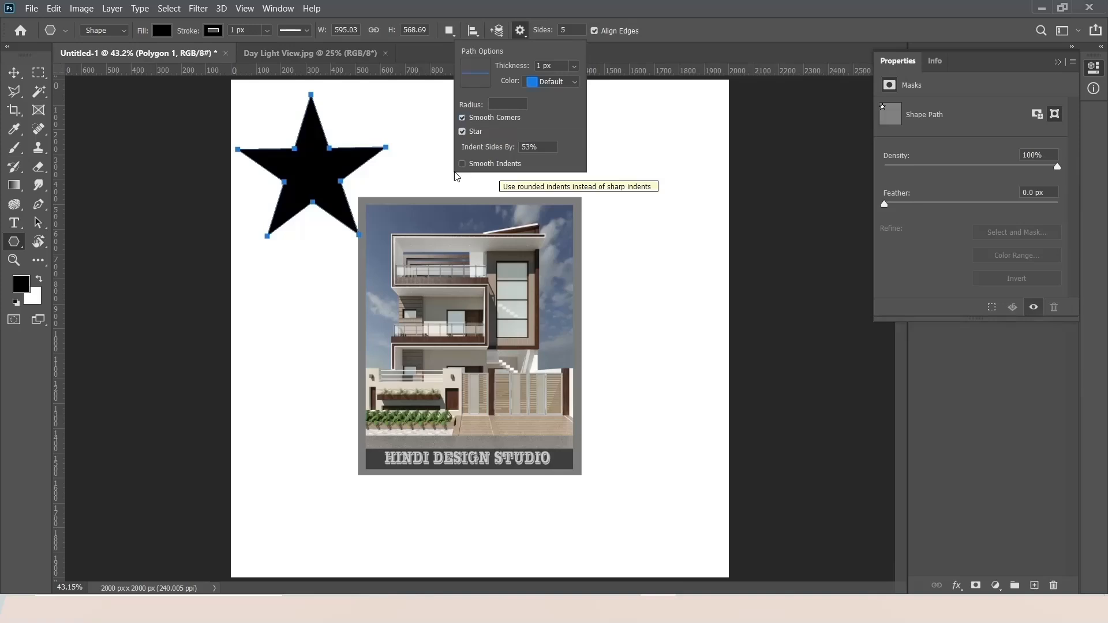
pyautogui.click(469, 179)
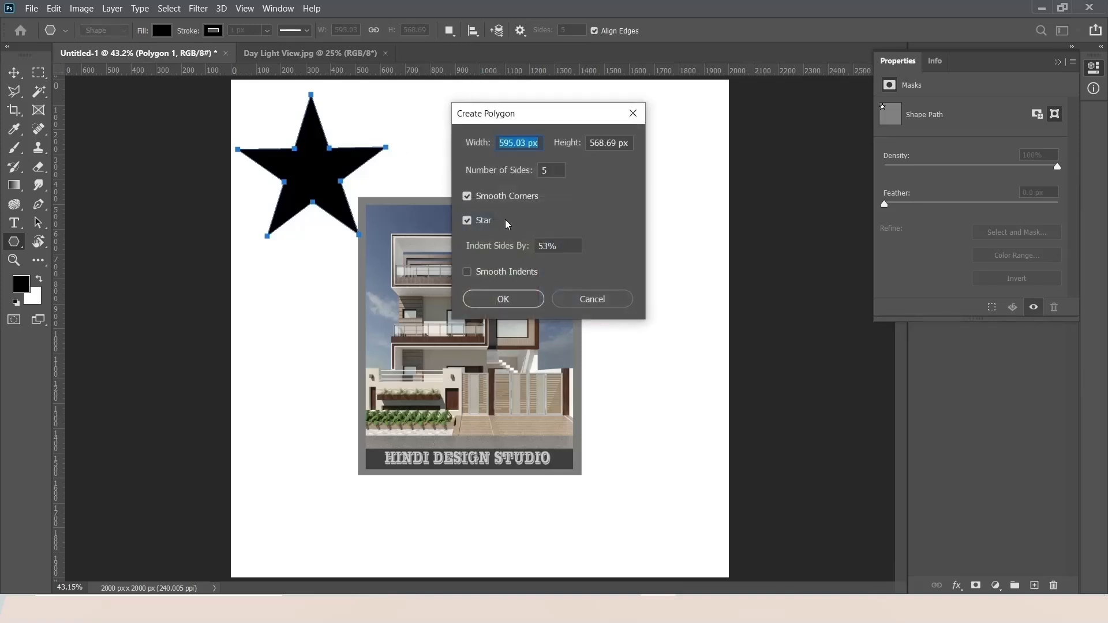
pyautogui.press('Escape')
pyautogui.moveTo(476, 118); pyautogui.dragTo(579, 227)
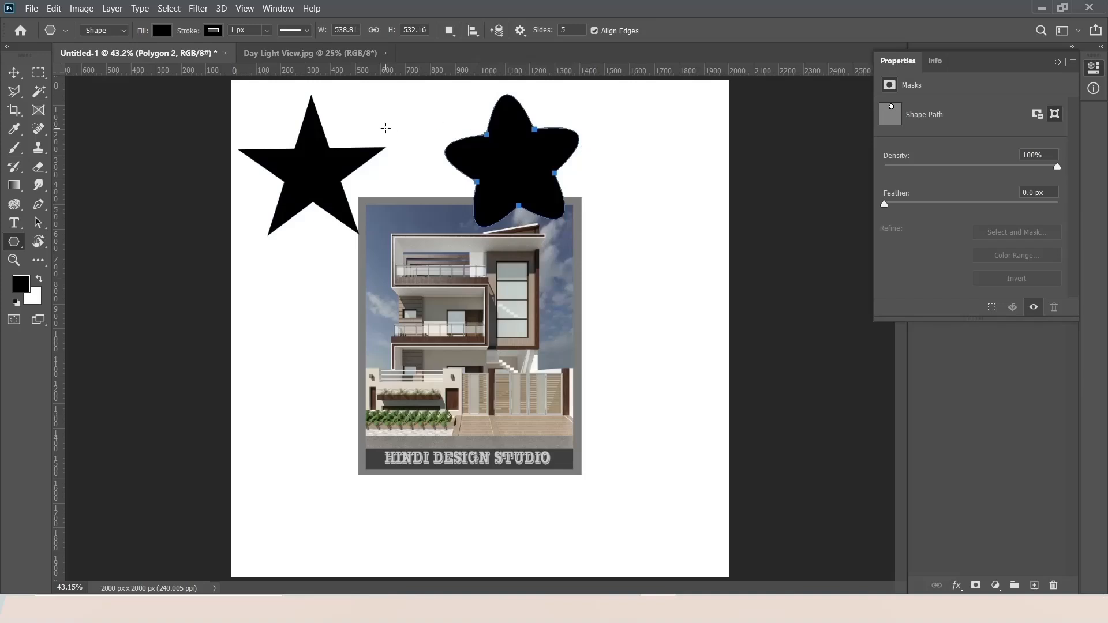
pyautogui.hotkey('ctrl', 'z')
pyautogui.hotkey('ctrl', 'z')
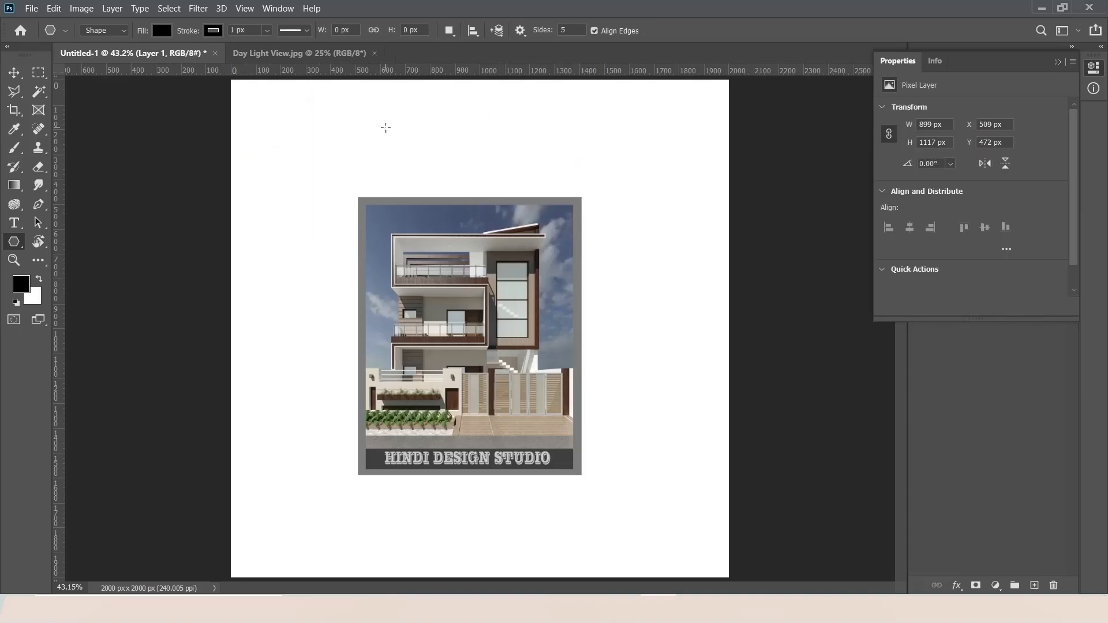
pyautogui.rightClick(24, 242)
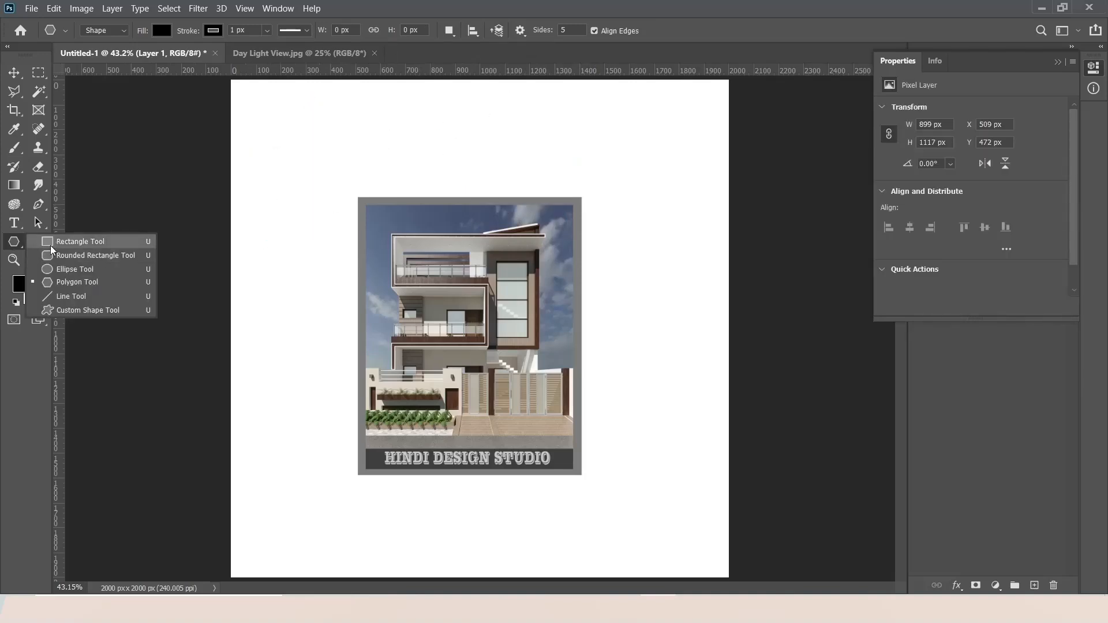
pyautogui.click(75, 269)
pyautogui.click(520, 33)
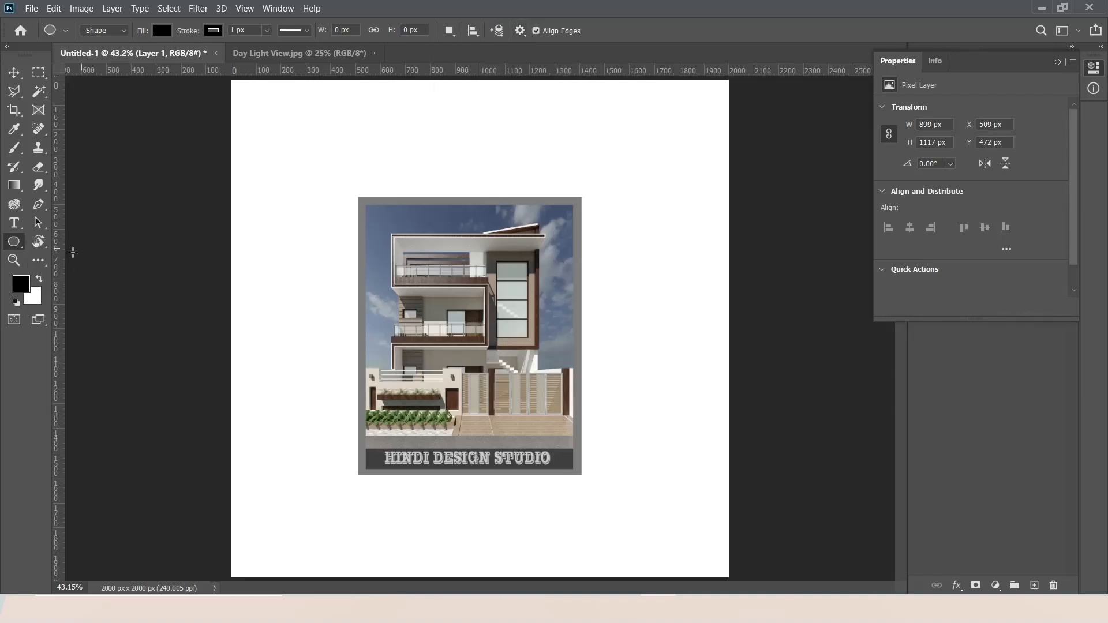
# - With the Line tool at 50 px weight, draw a near-vertical line about 66 × 597 px beside the house image's upper-left side
pyautogui.rightClick(20, 241)
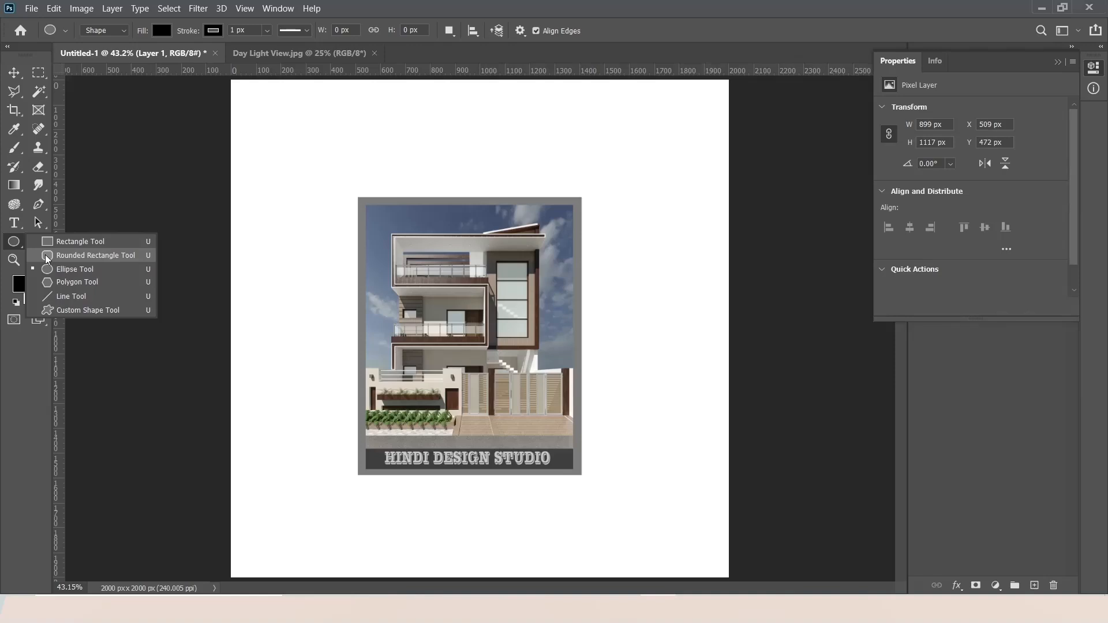
pyautogui.click(70, 296)
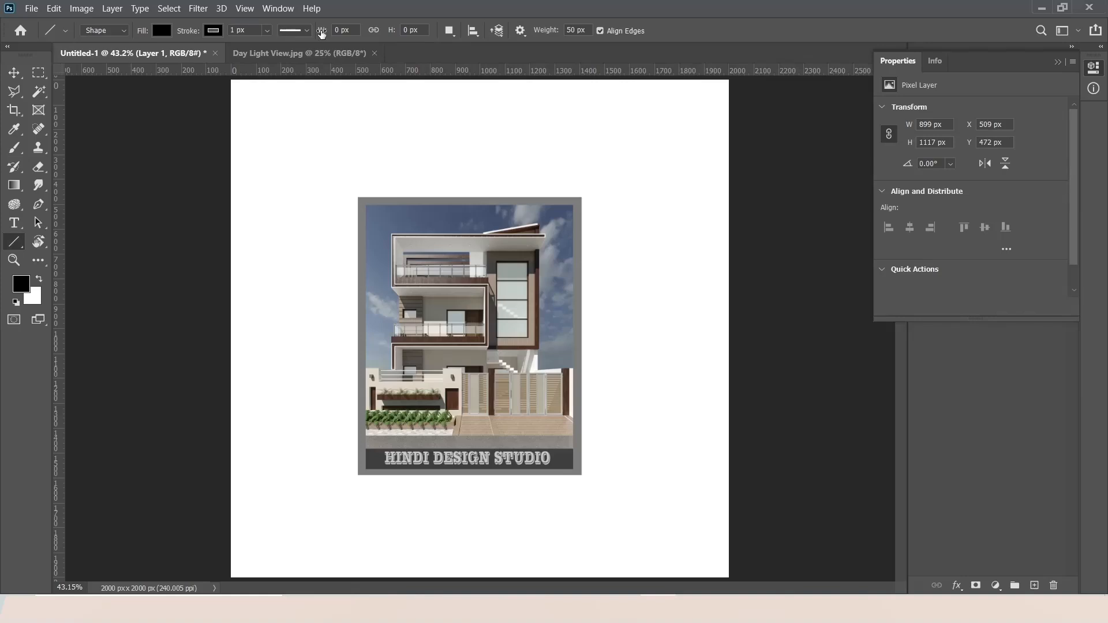
pyautogui.click(520, 30)
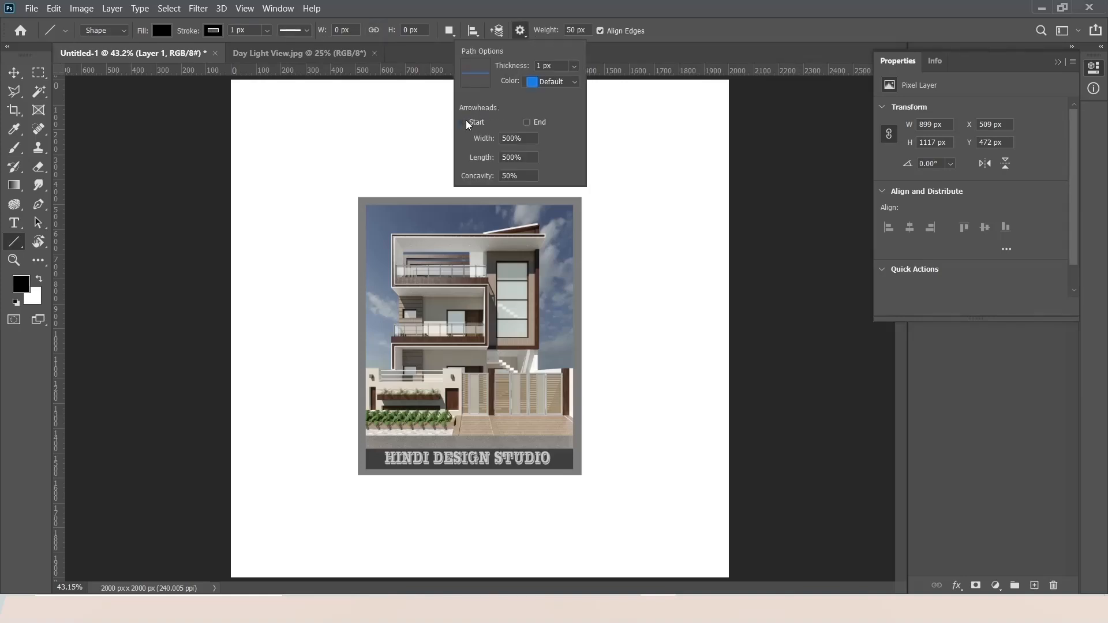
pyautogui.click(310, 171)
pyautogui.moveTo(310, 171); pyautogui.dragTo(308, 321)
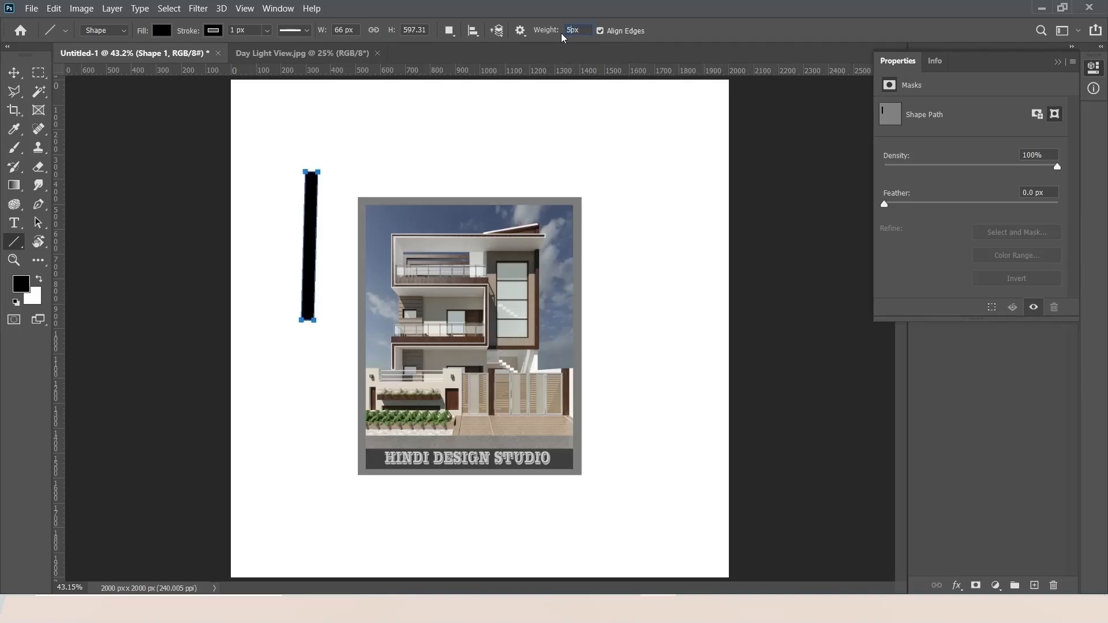
# - Set the line weight to 5 px and draw a short diagonal line about 72 × 55 px above the house image
pyautogui.click(41, 74)
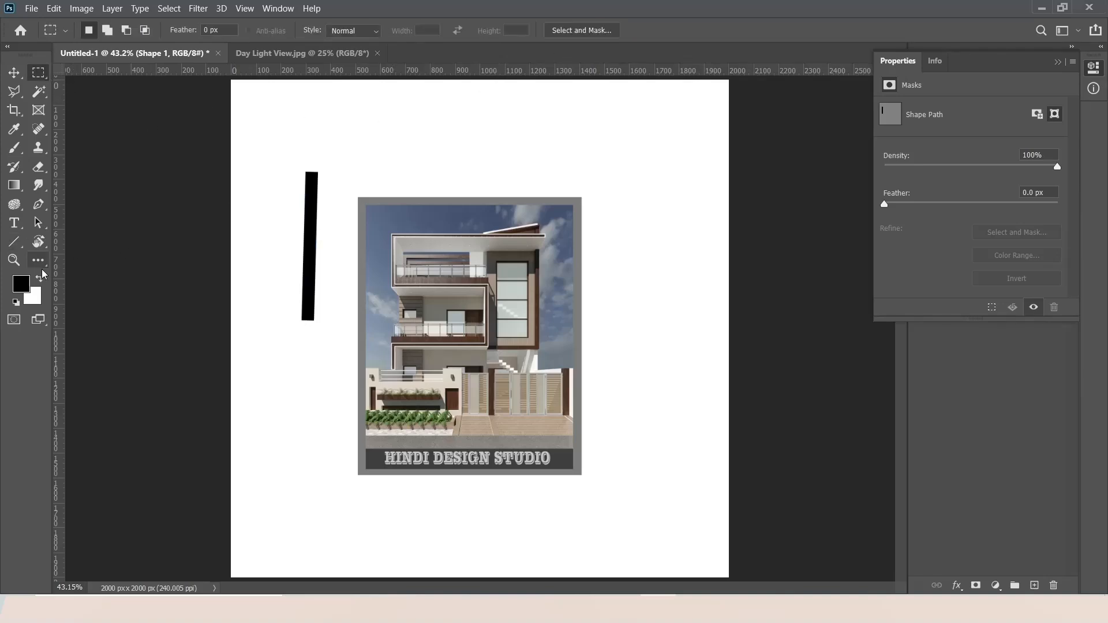
pyautogui.click(14, 242)
pyautogui.moveTo(466, 146); pyautogui.dragTo(484, 160)
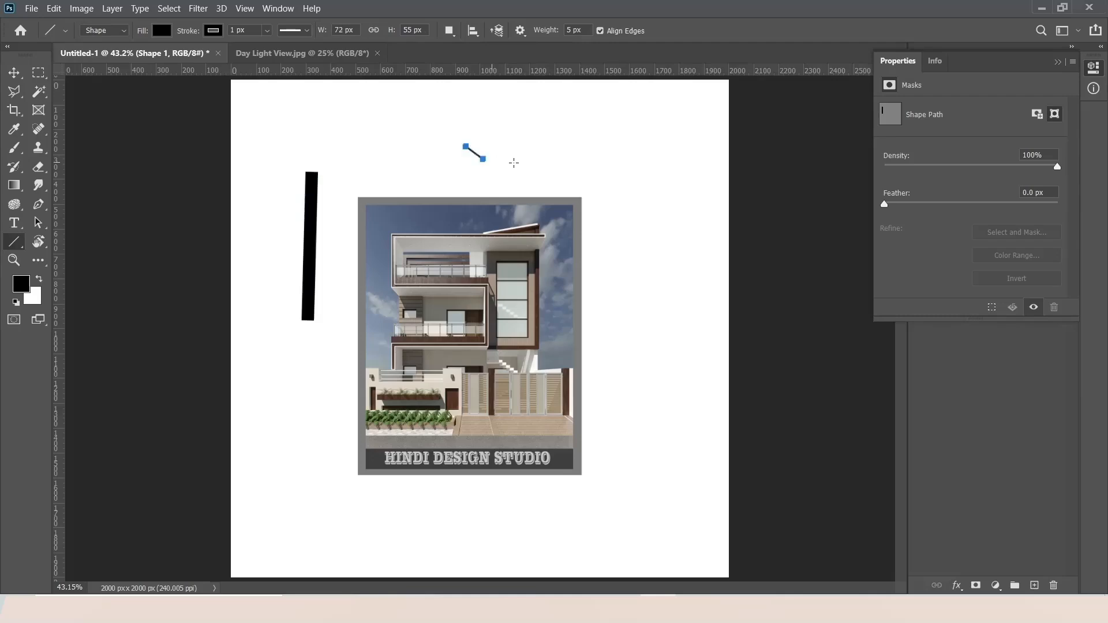
pyautogui.click(38, 72)
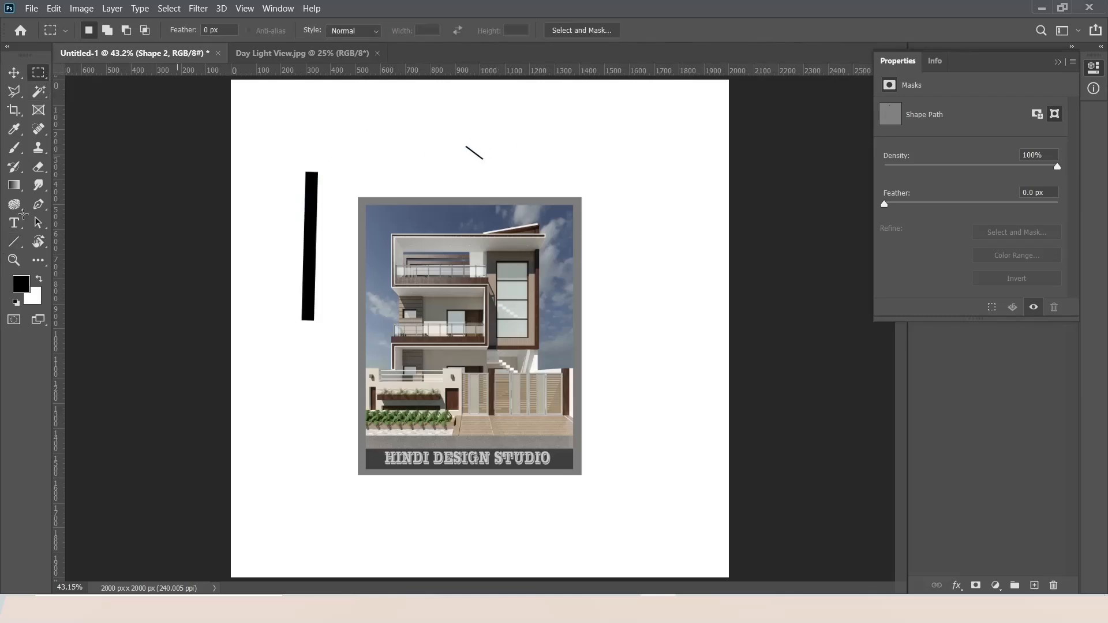
# - Enable the Start arrowhead and draw a diagonal arrow line about 486 × 321 px across the house image's right edge
pyautogui.click(14, 241)
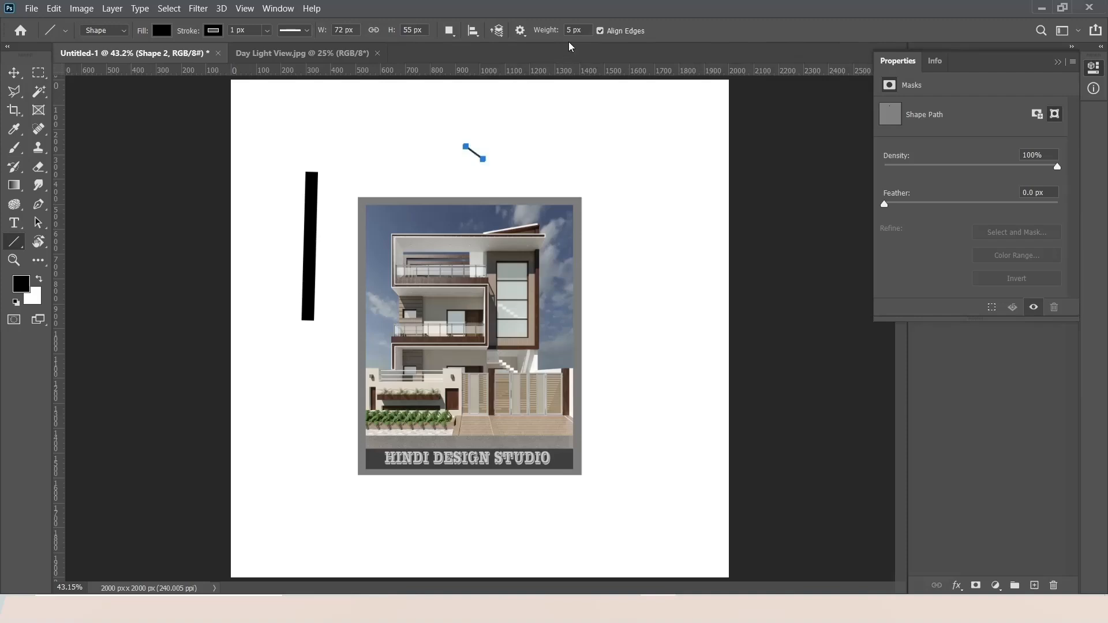
pyautogui.click(520, 32)
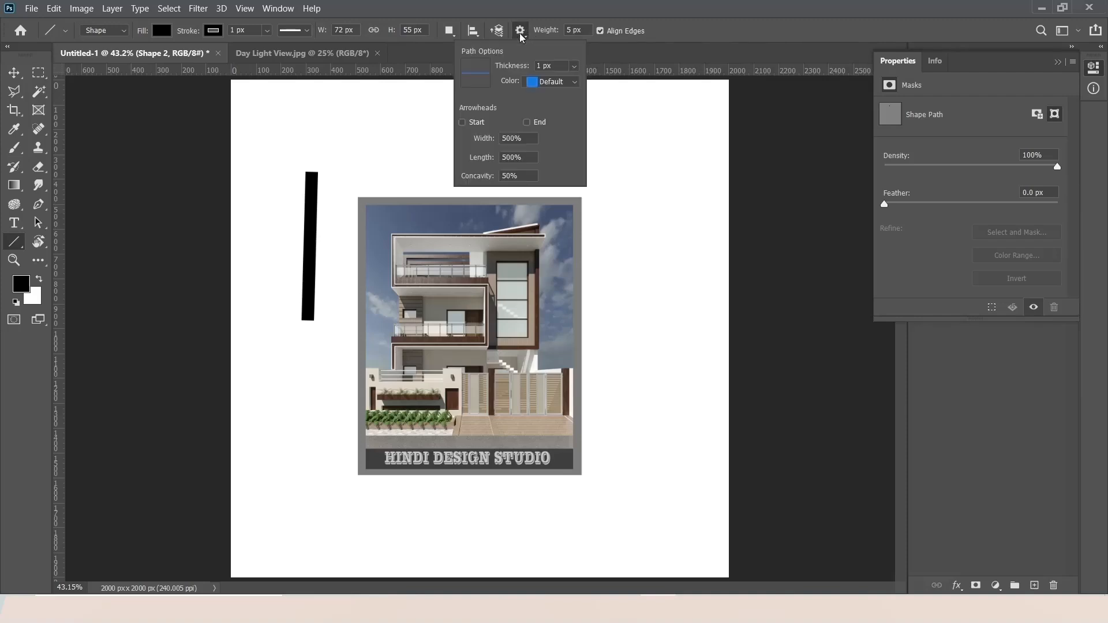
pyautogui.click(462, 123)
pyautogui.moveTo(536, 296); pyautogui.dragTo(656, 217)
# - Inspect the arrowhead at the line's start on the house image up close, then fit the whole document on screen
pyautogui.click(14, 260)
pyautogui.moveTo(552, 296); pyautogui.dragTo(557, 299)
pyautogui.click(558, 299)
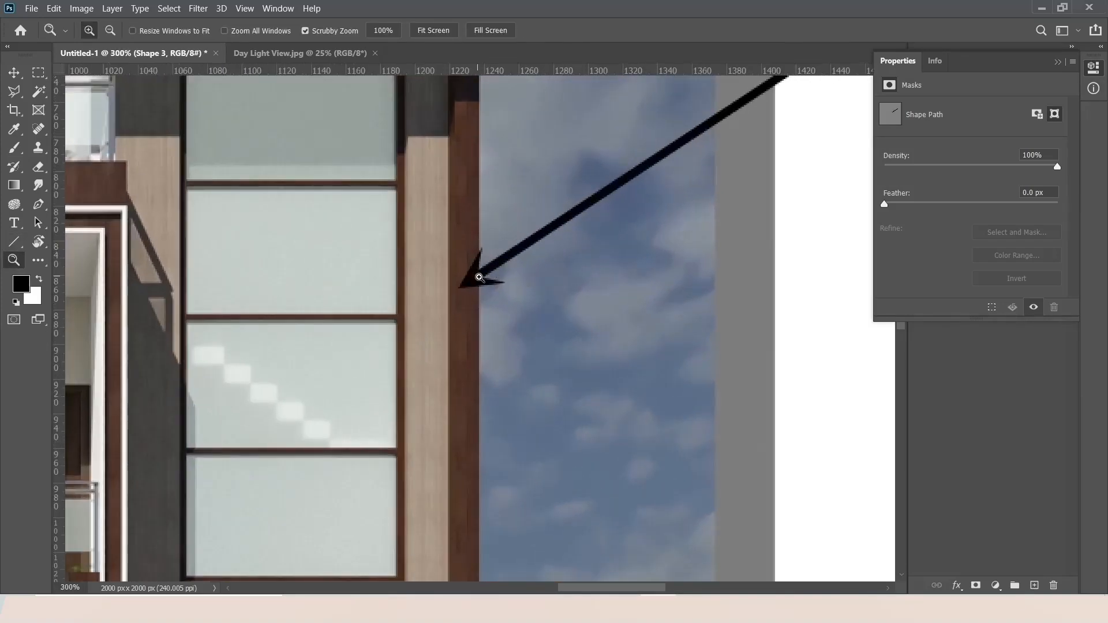
pyautogui.rightClick(486, 276)
pyautogui.click(502, 283)
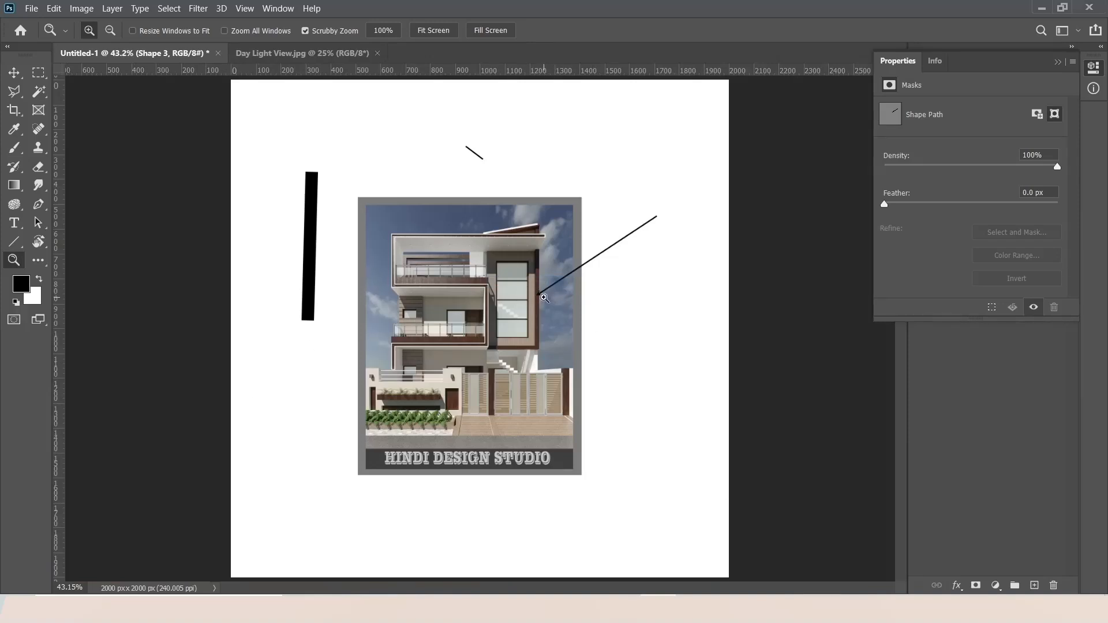
pyautogui.click(544, 297)
pyautogui.rightClick(550, 300)
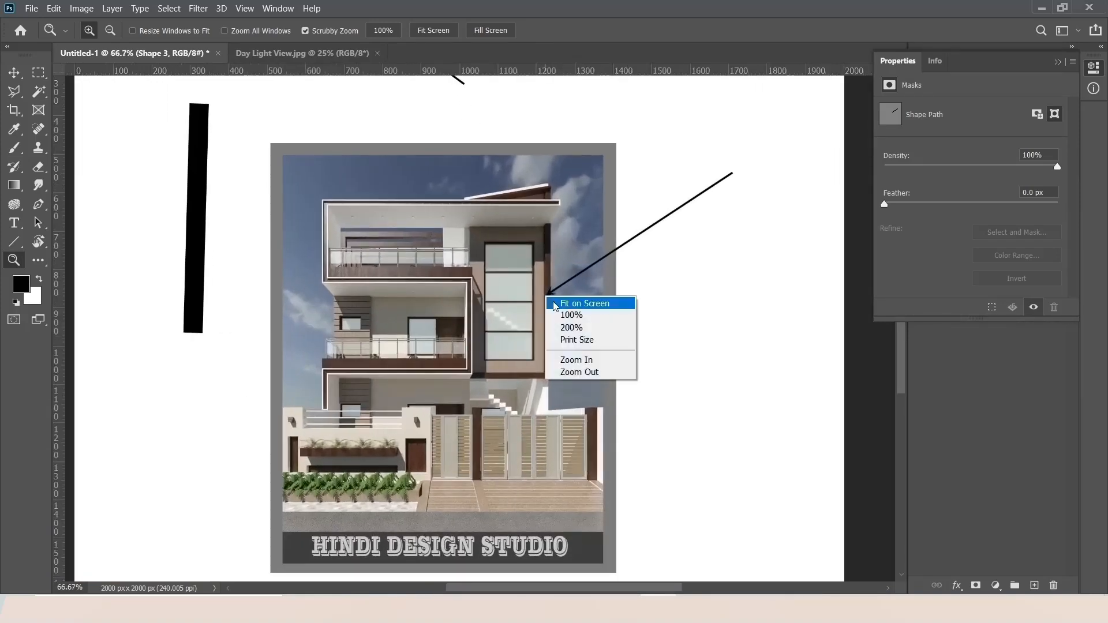
pyautogui.click(598, 302)
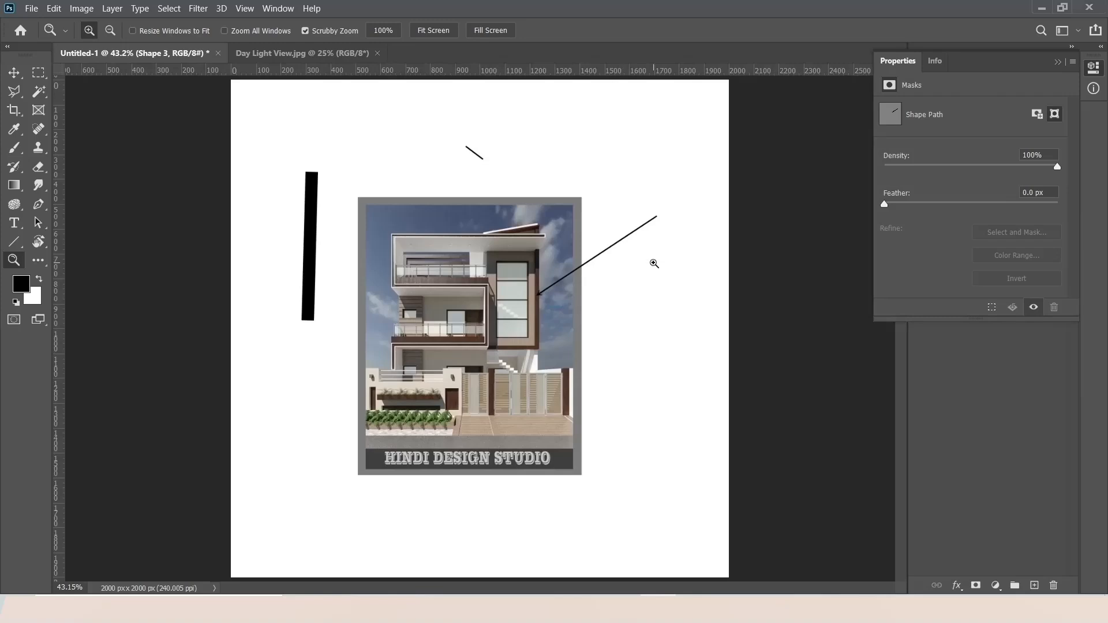
# - Enable the End arrowhead as well and draw a double-headed line about 350 × 399 px from the house roof past the image's top edge
pyautogui.click(13, 241)
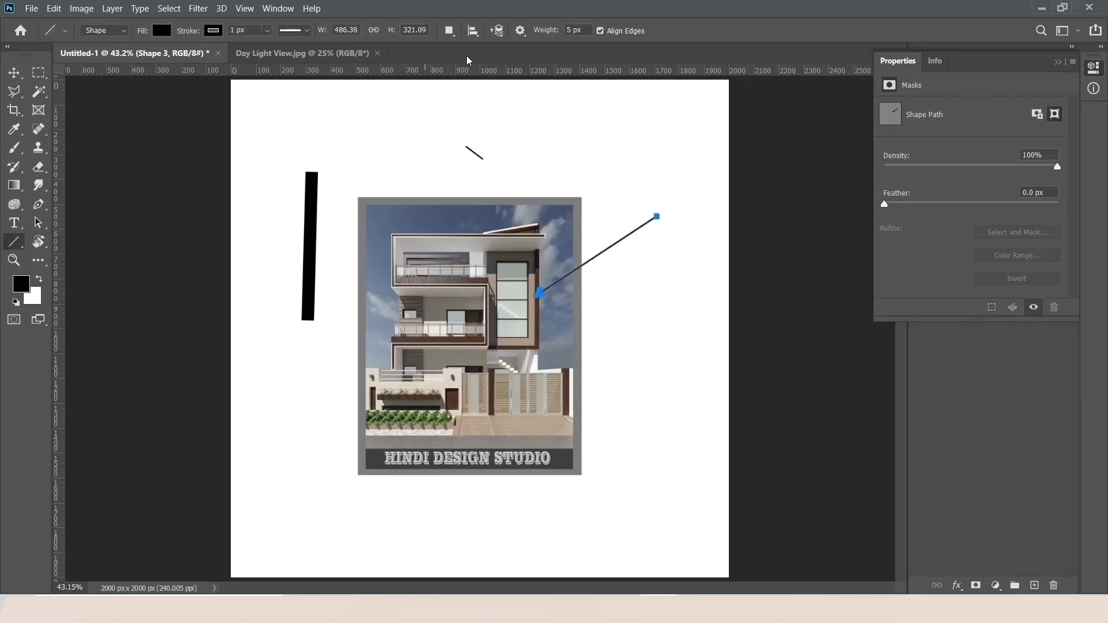
pyautogui.click(520, 30)
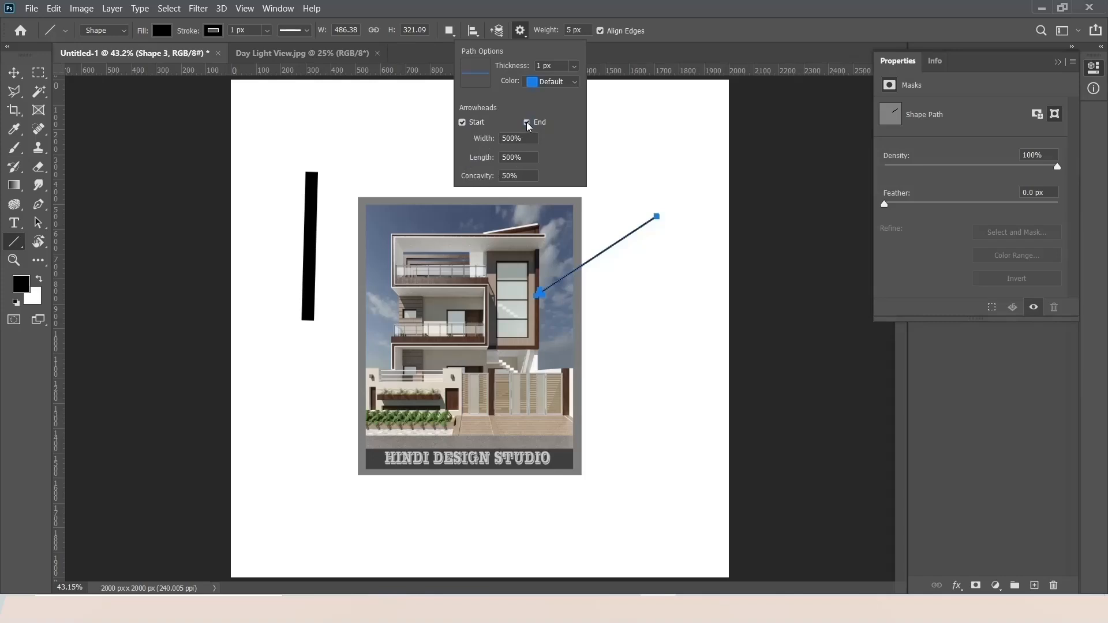
pyautogui.click(11, 242)
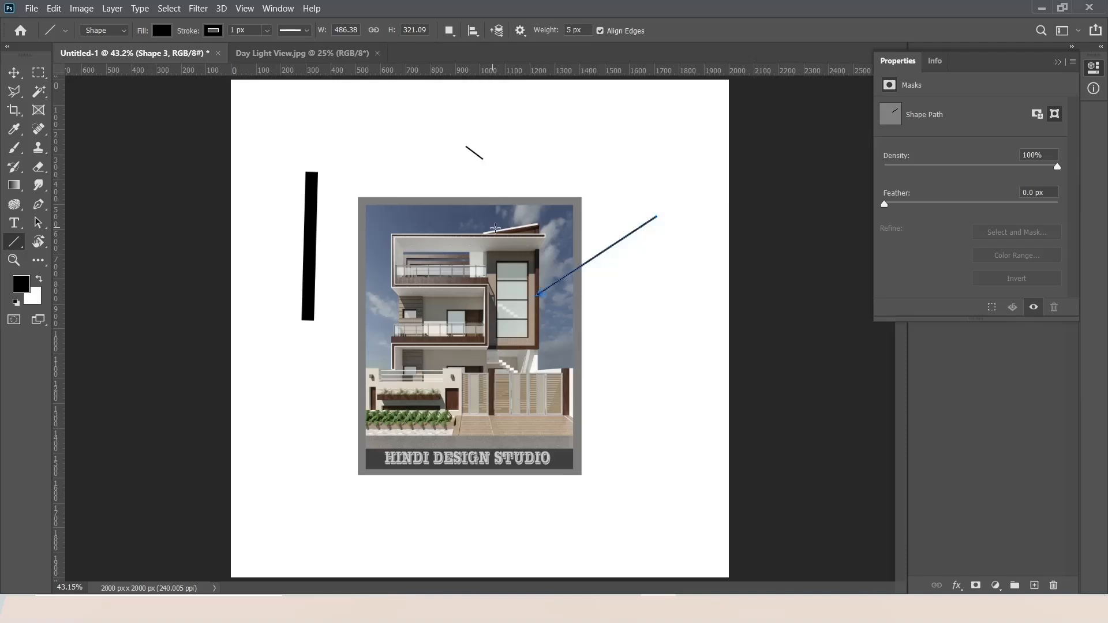
pyautogui.moveTo(500, 240); pyautogui.dragTo(581, 145)
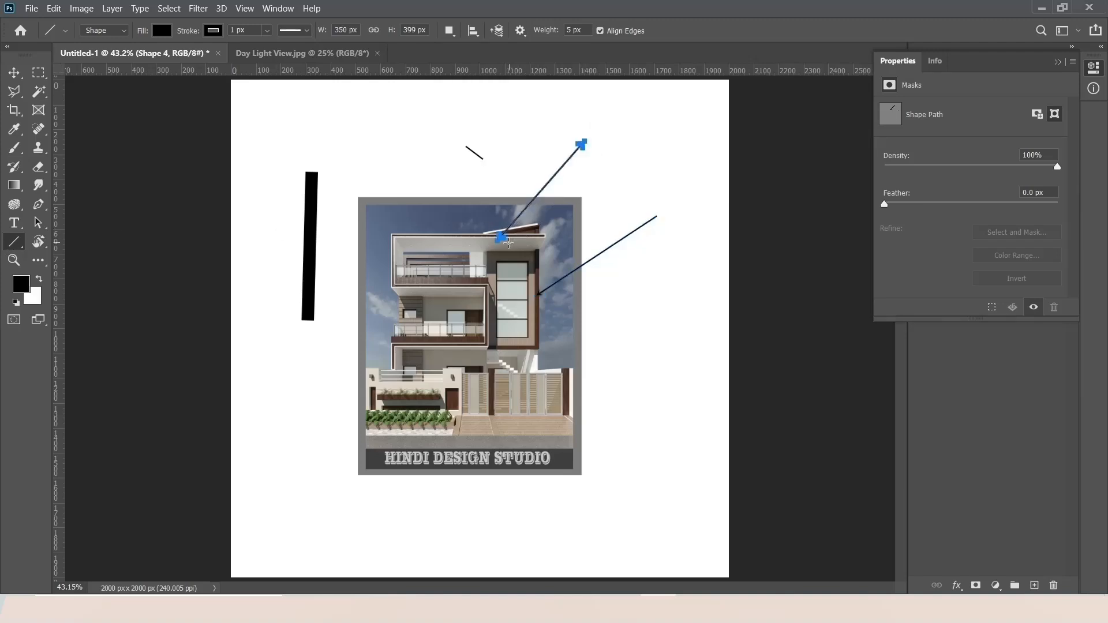
pyautogui.press('m')
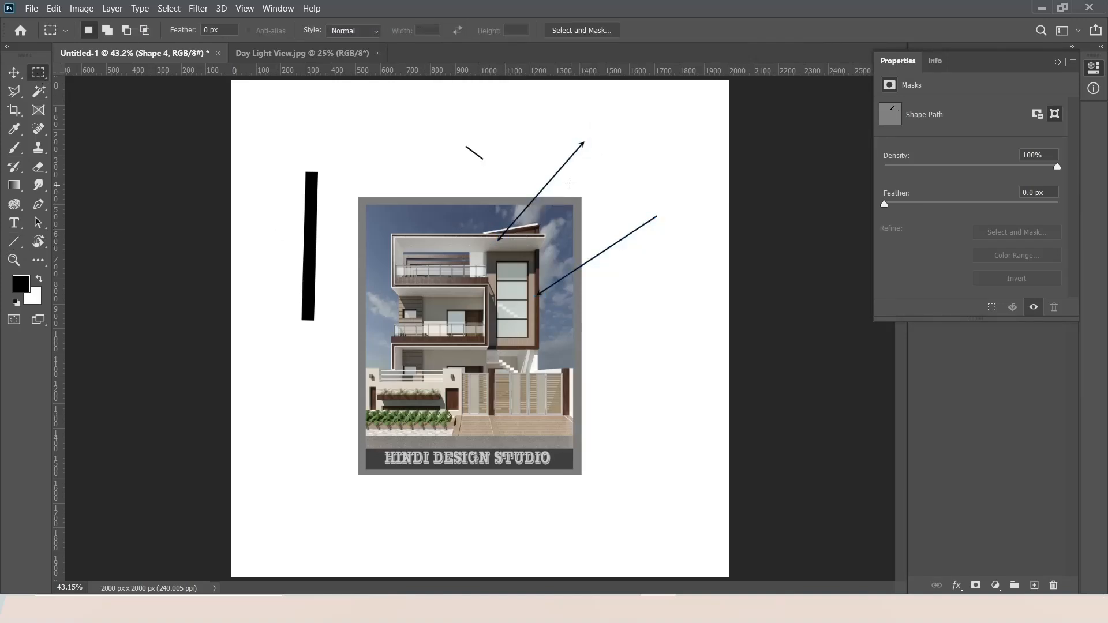
# - Examine the arrowheads at both ends of the double-headed line, then undo that line
pyautogui.press('z')
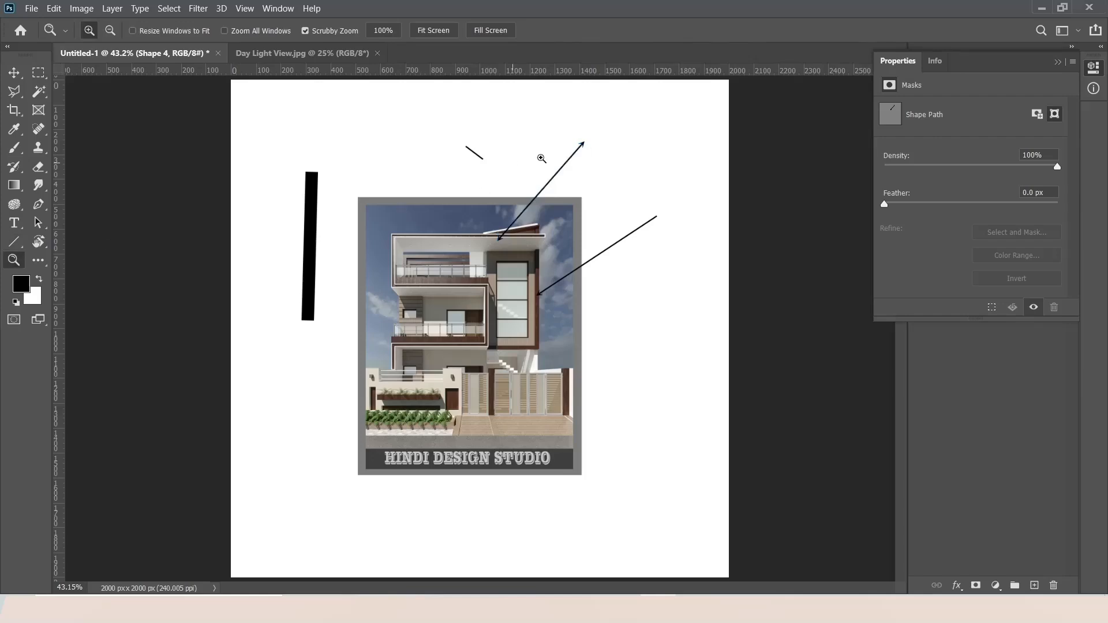
pyautogui.click(610, 141)
pyautogui.click(610, 140)
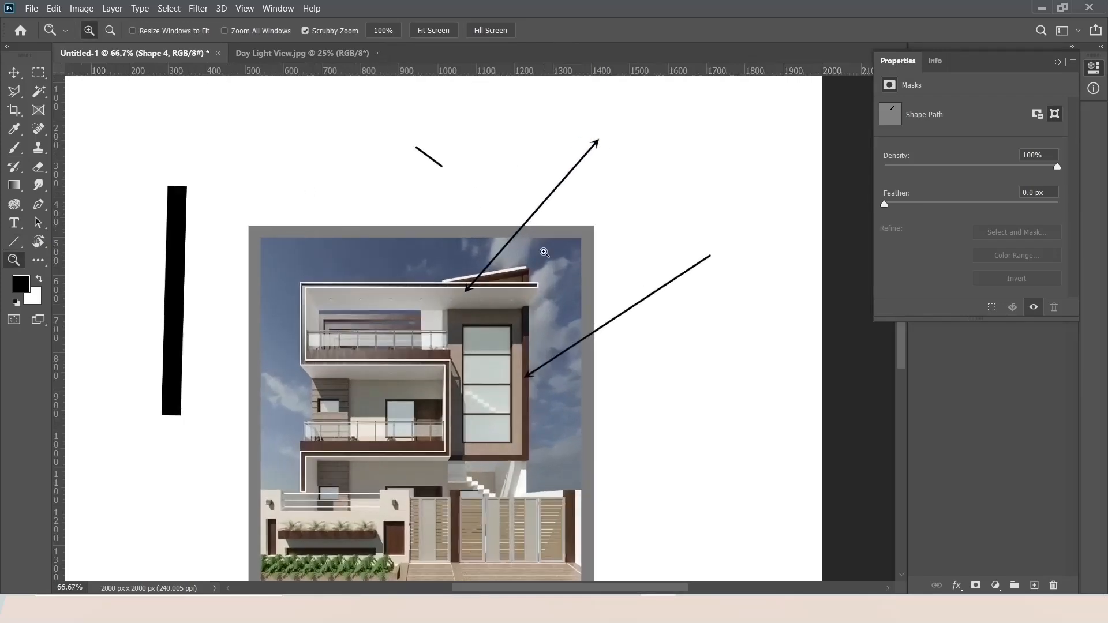
pyautogui.rightClick(546, 249)
pyautogui.click(552, 256)
pyautogui.hotkey('ctrl', 'z')
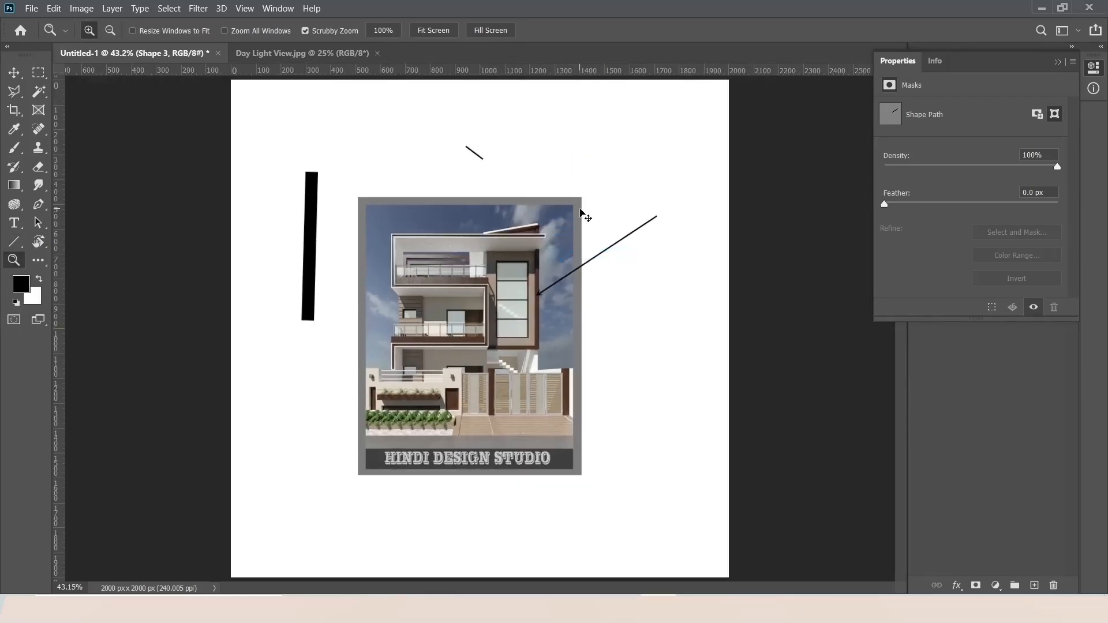
# - Disable the End arrowhead in the Line tool's path options
pyautogui.click(15, 242)
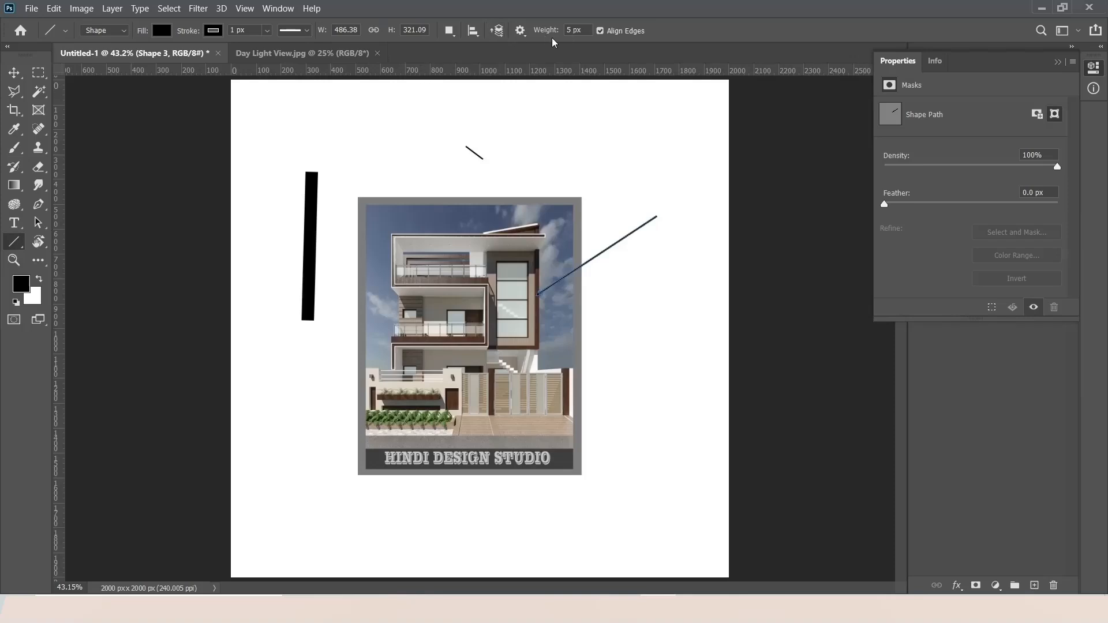
pyautogui.click(520, 32)
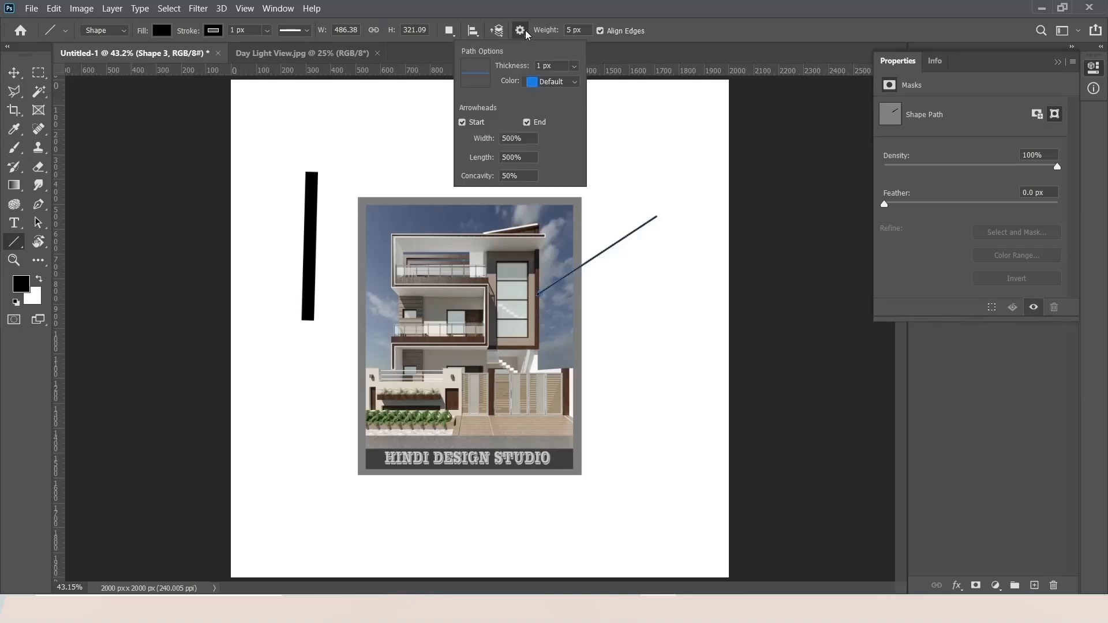
pyautogui.click(528, 123)
pyautogui.click(628, 51)
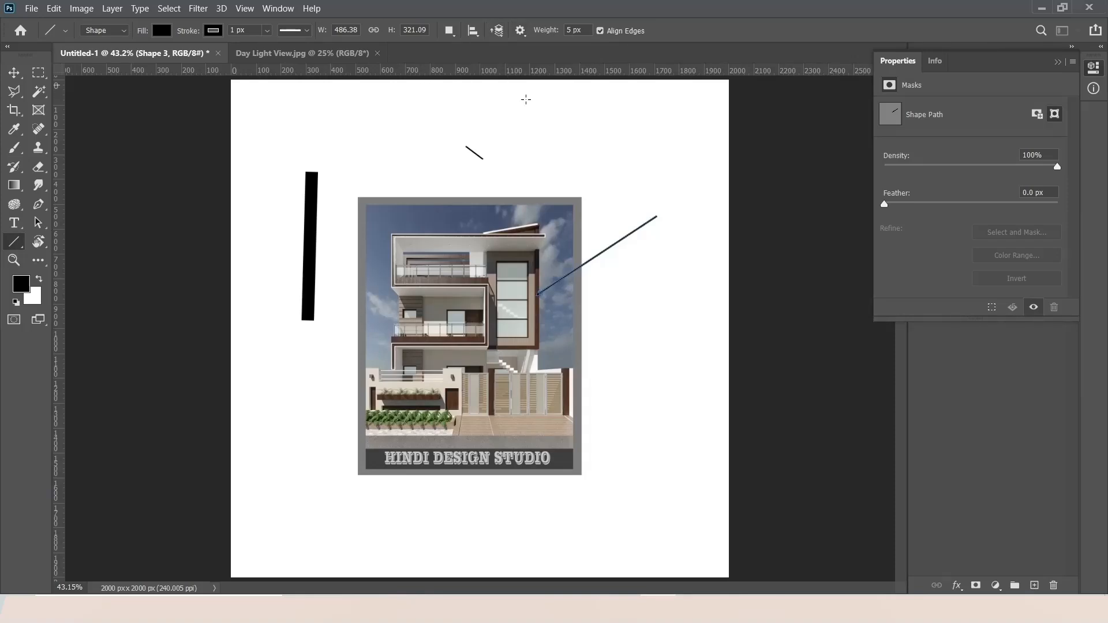
# - Switch to the Custom Shape tool and choose the first tree shape in the Leaf Trees set
pyautogui.rightClick(16, 243)
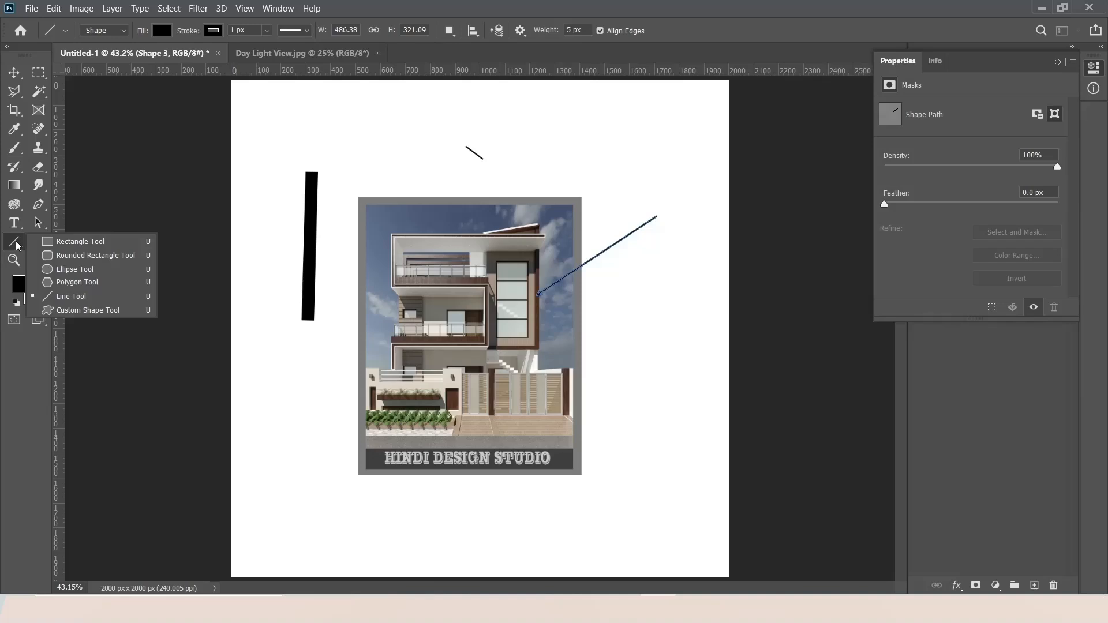
pyautogui.click(63, 310)
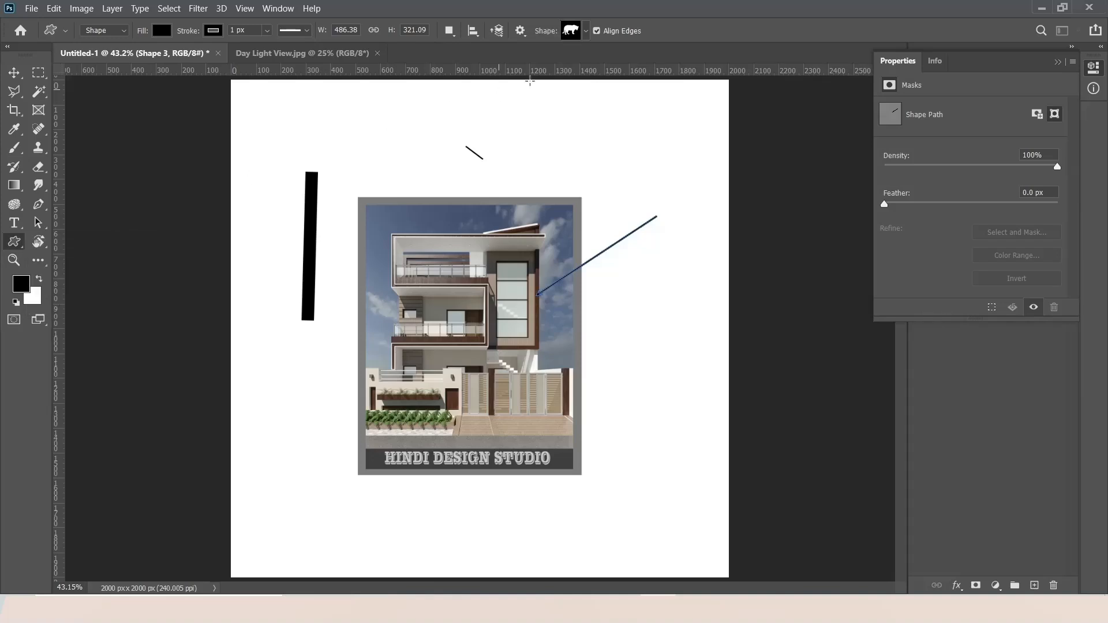
pyautogui.click(586, 31)
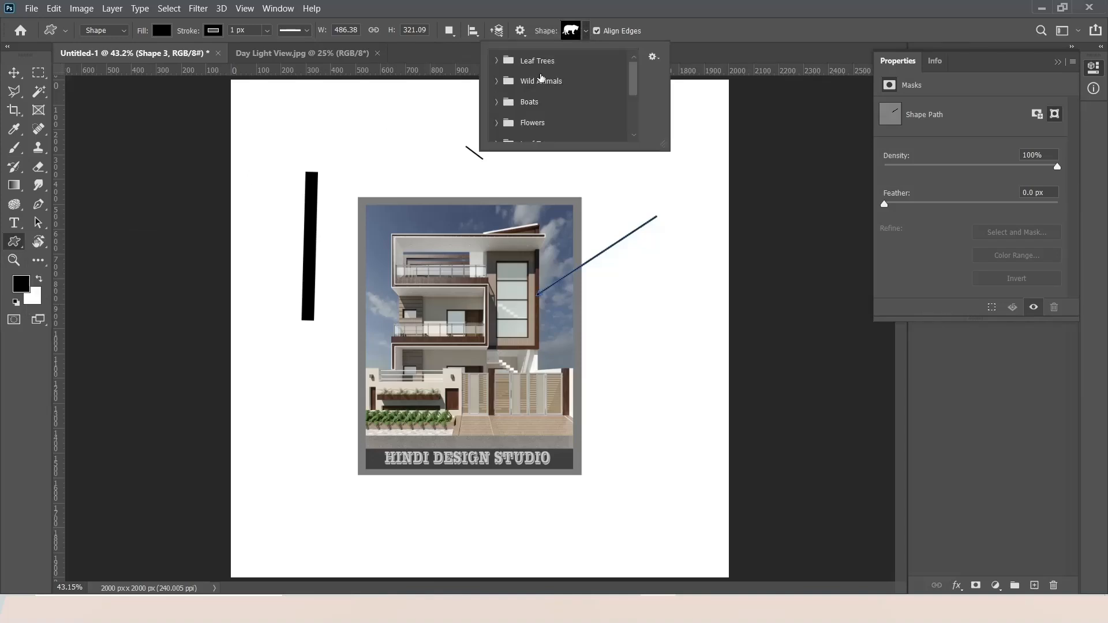
pyautogui.click(496, 60)
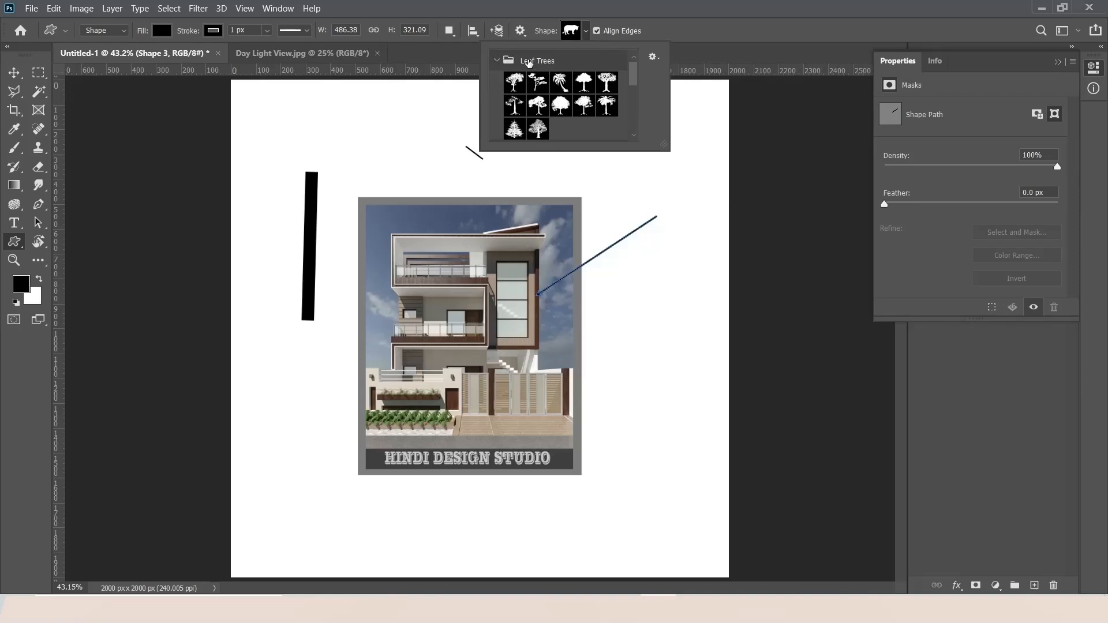
pyautogui.click(506, 62)
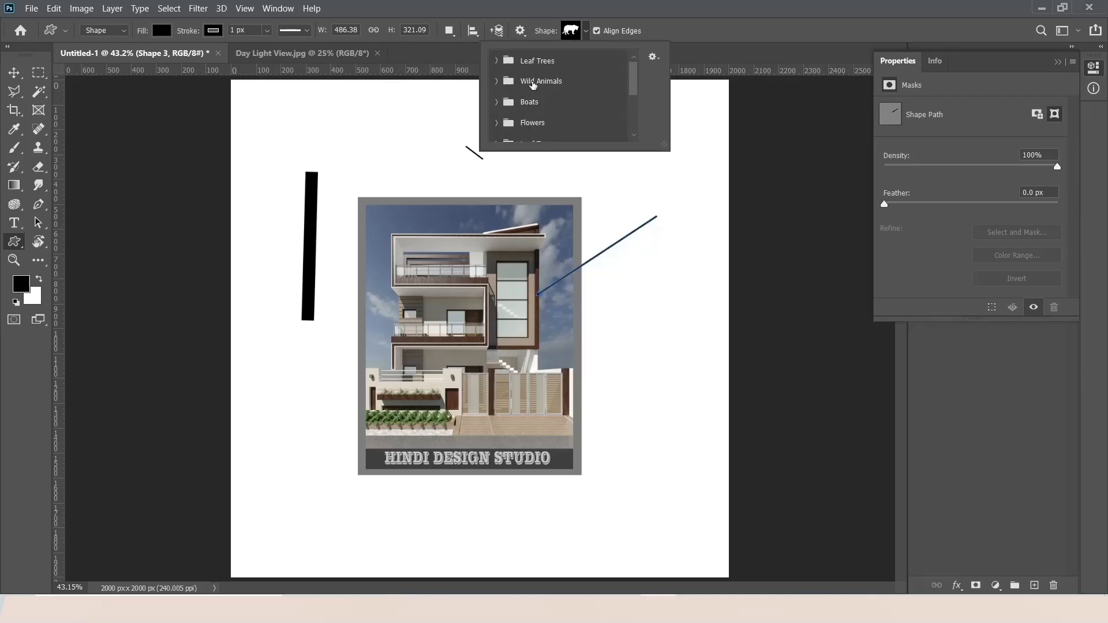
pyautogui.scroll(-1, 527, 126)
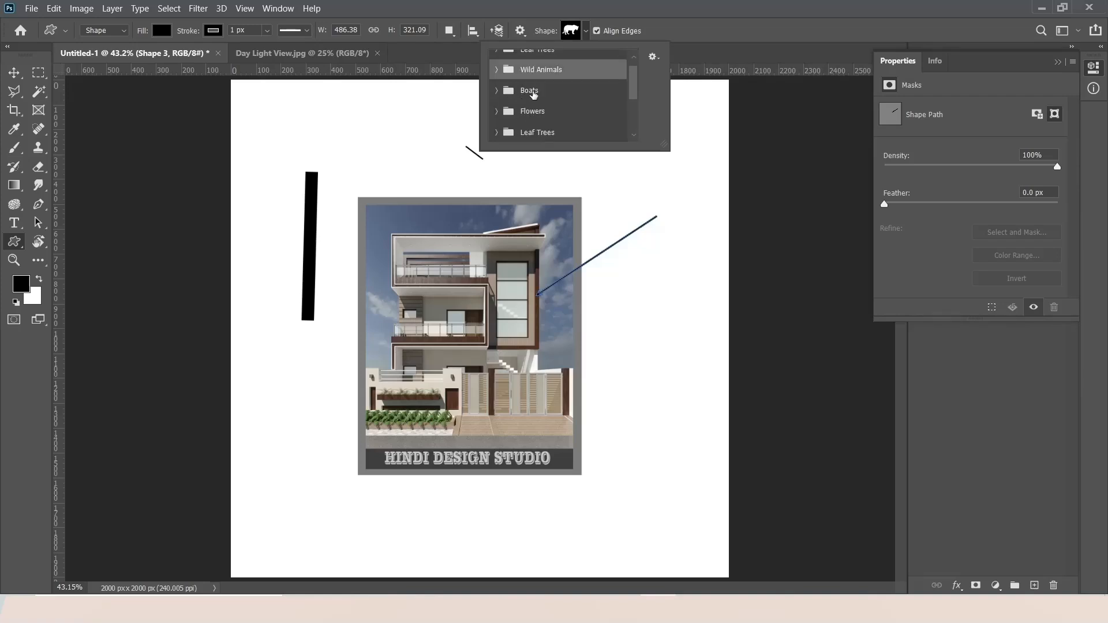
pyautogui.scroll(1, 538, 87)
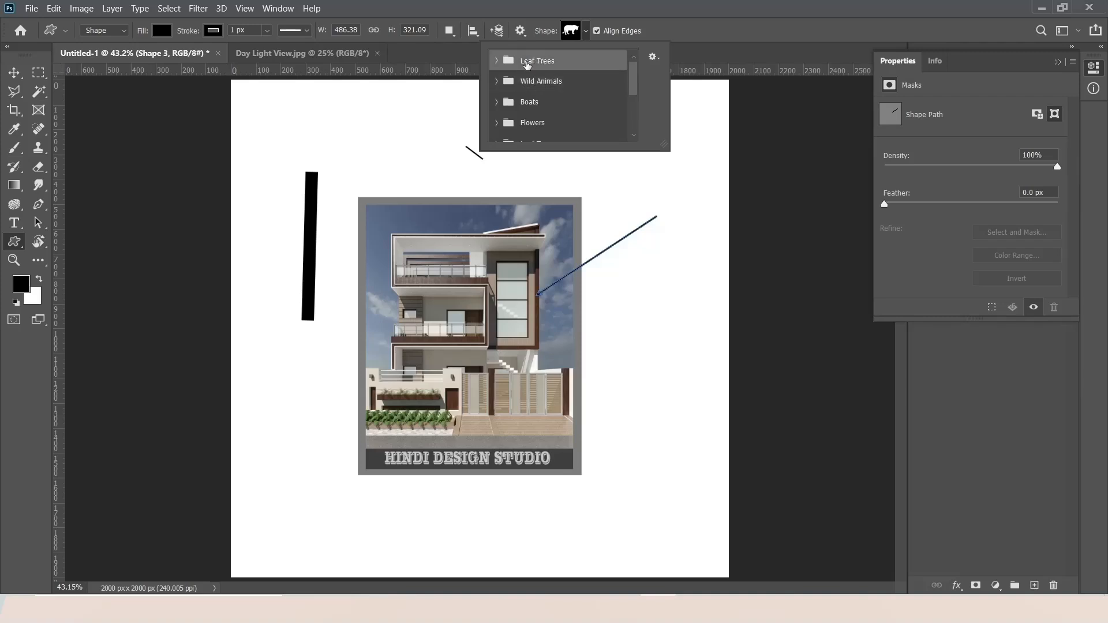
pyautogui.click(496, 59)
pyautogui.click(516, 82)
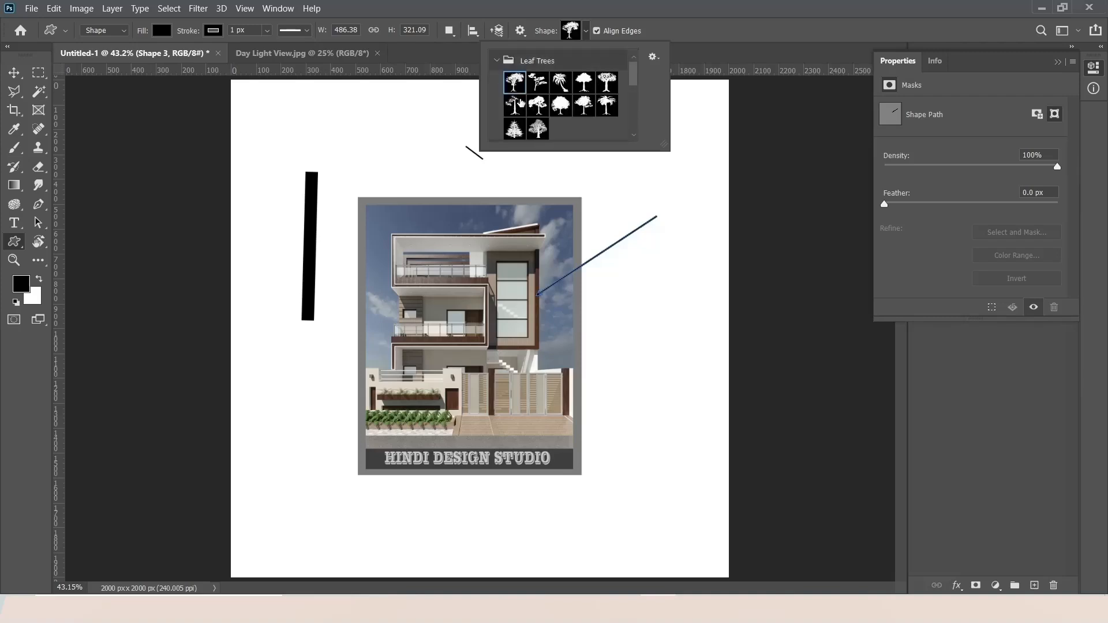
# - Draw the tree shape about 398 × 698 px overlapping the house image's lower-right corner
pyautogui.click(672, 266)
pyautogui.moveTo(645, 291); pyautogui.dragTo(580, 470)
pyautogui.moveTo(554, 428); pyautogui.dragTo(544, 460)
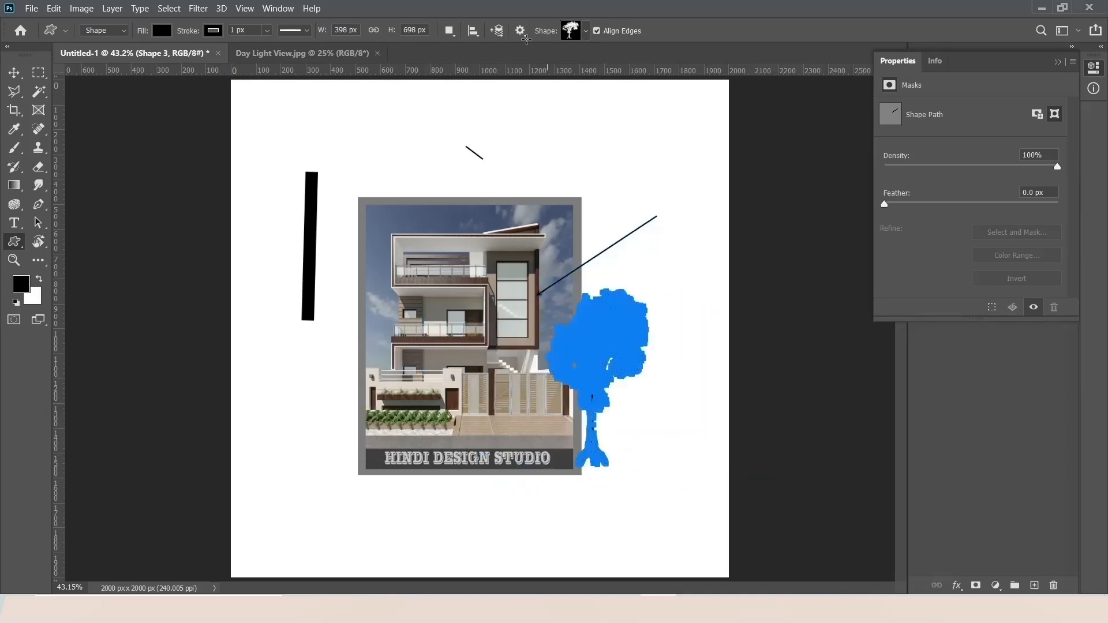
# - Examine the Custom Shape tool's path options, then leave them and clear the tree's path highlight
pyautogui.click(520, 30)
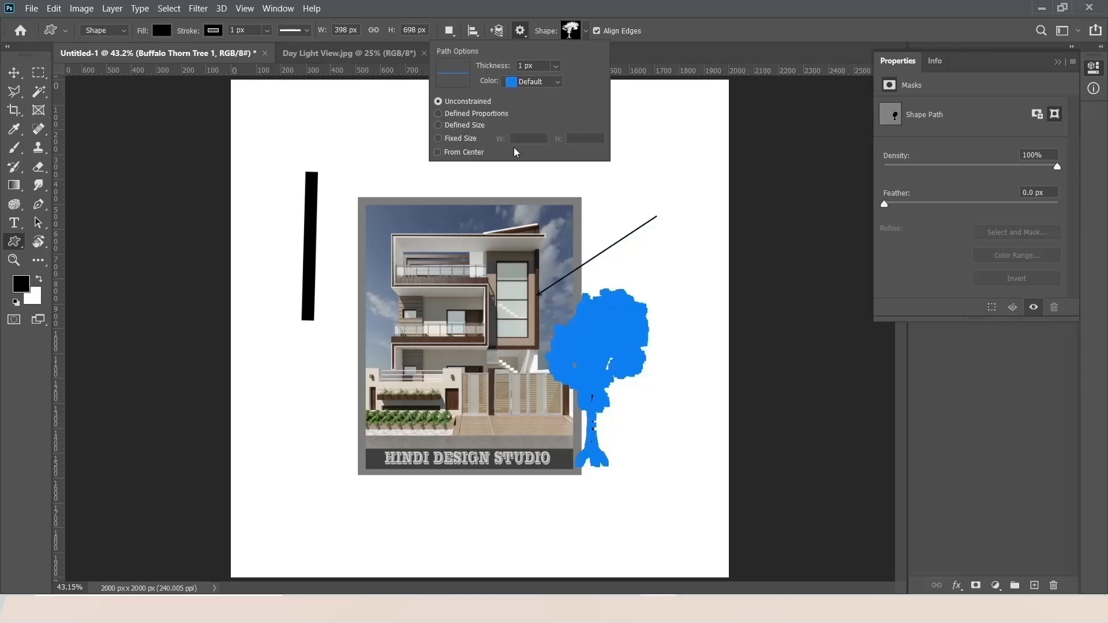
pyautogui.click(616, 116)
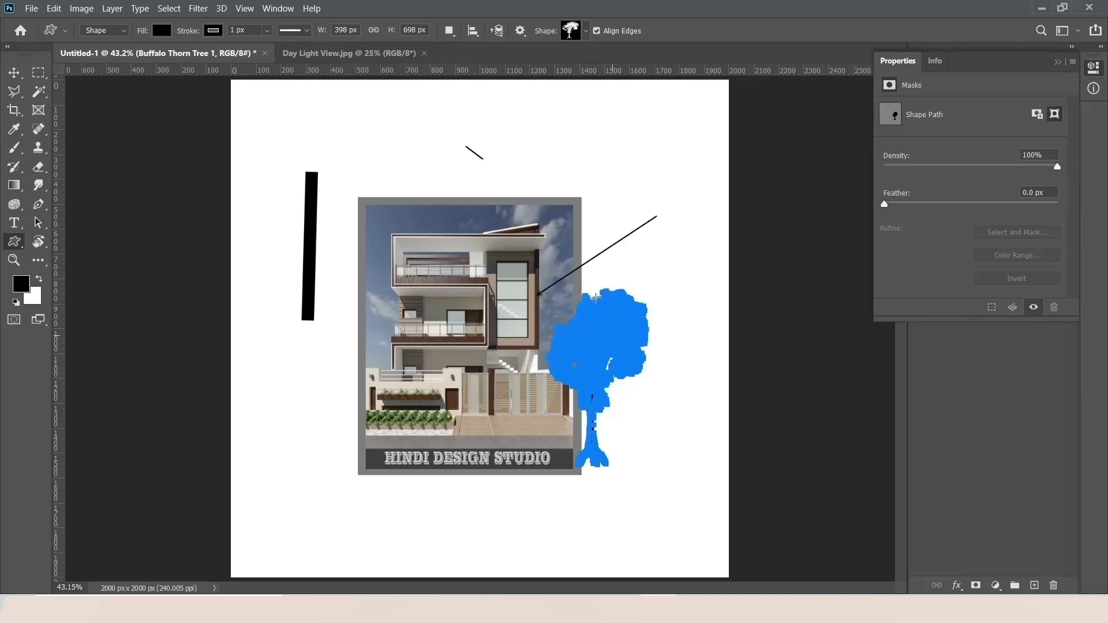
pyautogui.click(659, 239)
pyautogui.press('Escape')
pyautogui.click(41, 69)
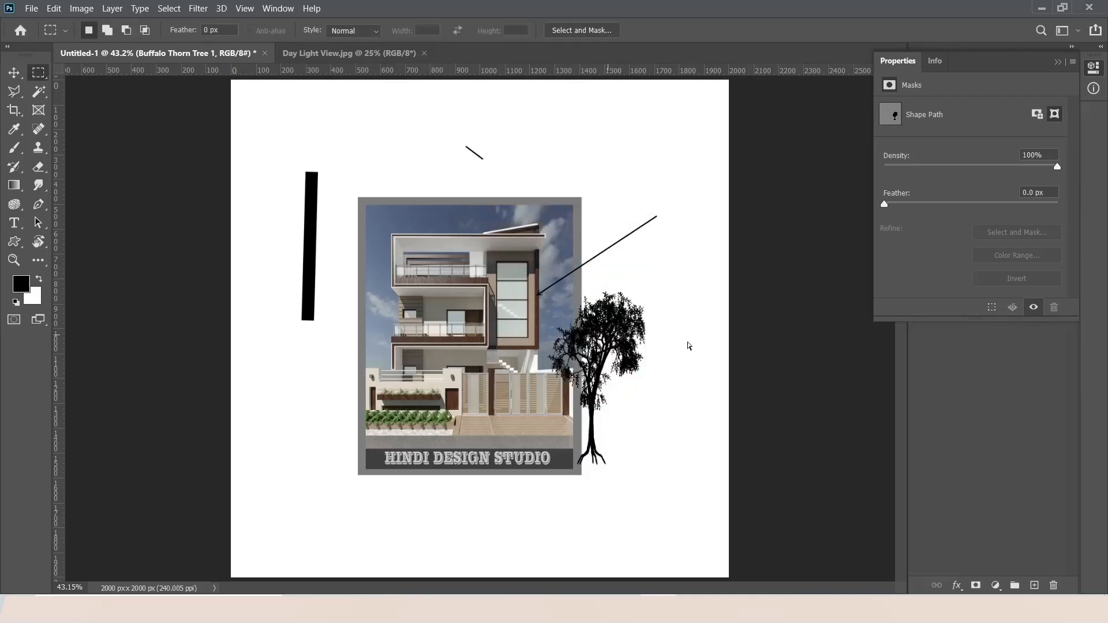
# - Move the black tree shape to the blank area right of the house image
pyautogui.press('v')
pyautogui.moveTo(545, 310); pyautogui.dragTo(681, 298)
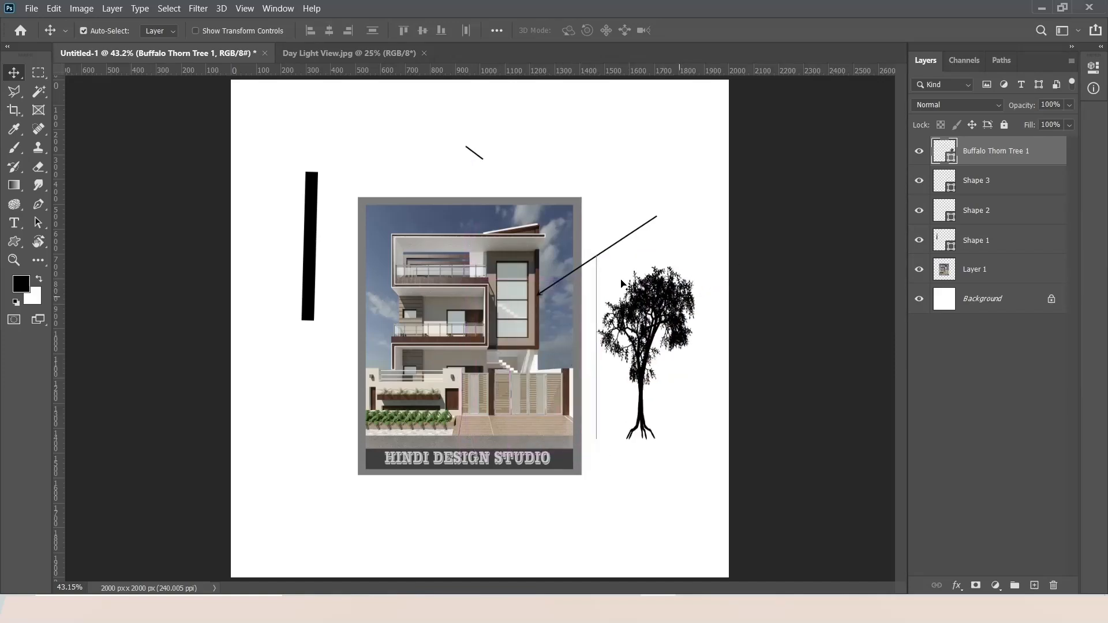
pyautogui.click(38, 72)
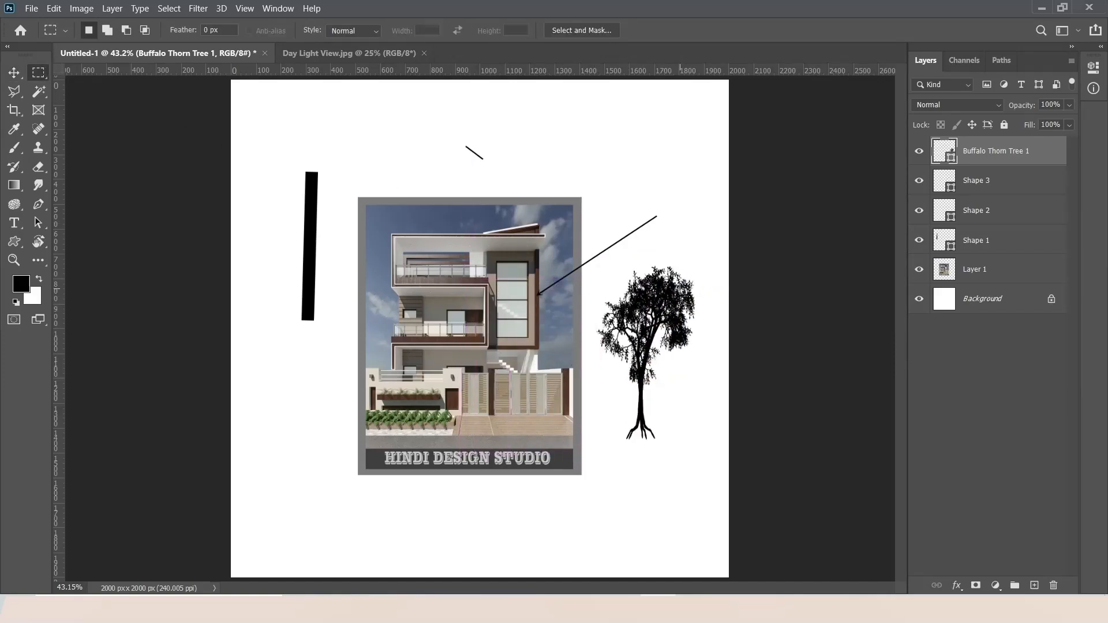
# - Convert the tree shape layer to a frame, accepting the suggested frame name
pyautogui.rightClick(983, 147)
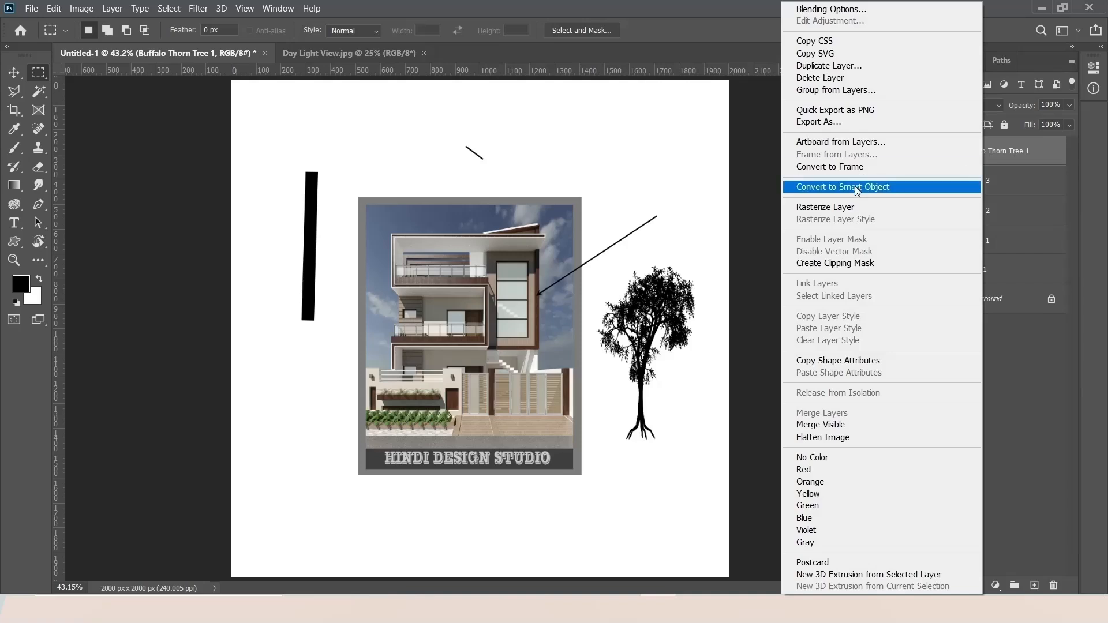
pyautogui.click(826, 166)
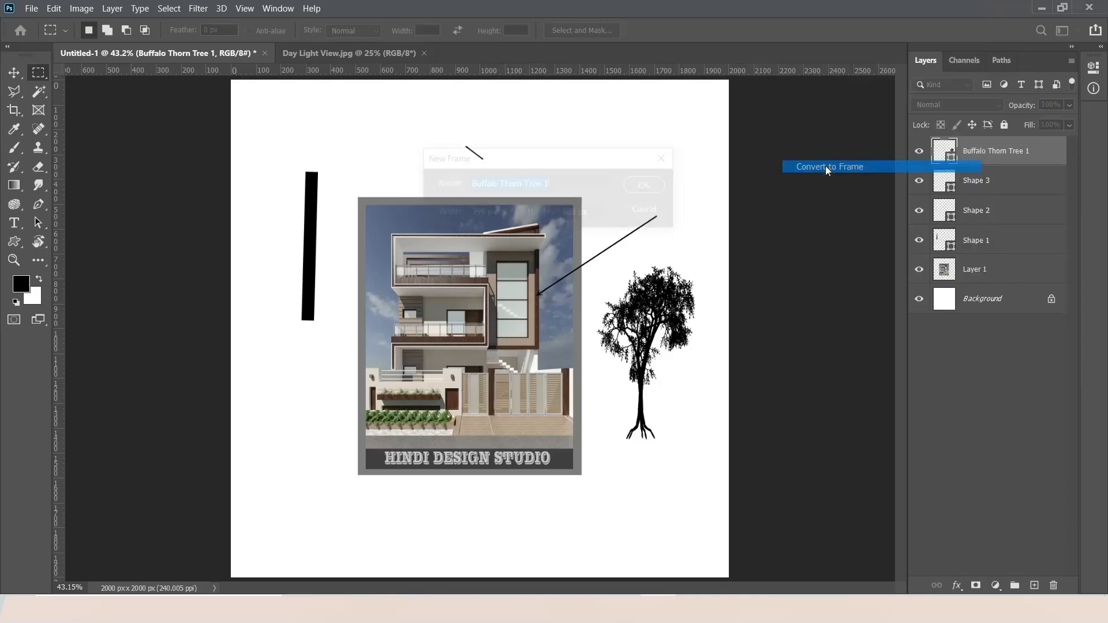
pyautogui.click(648, 185)
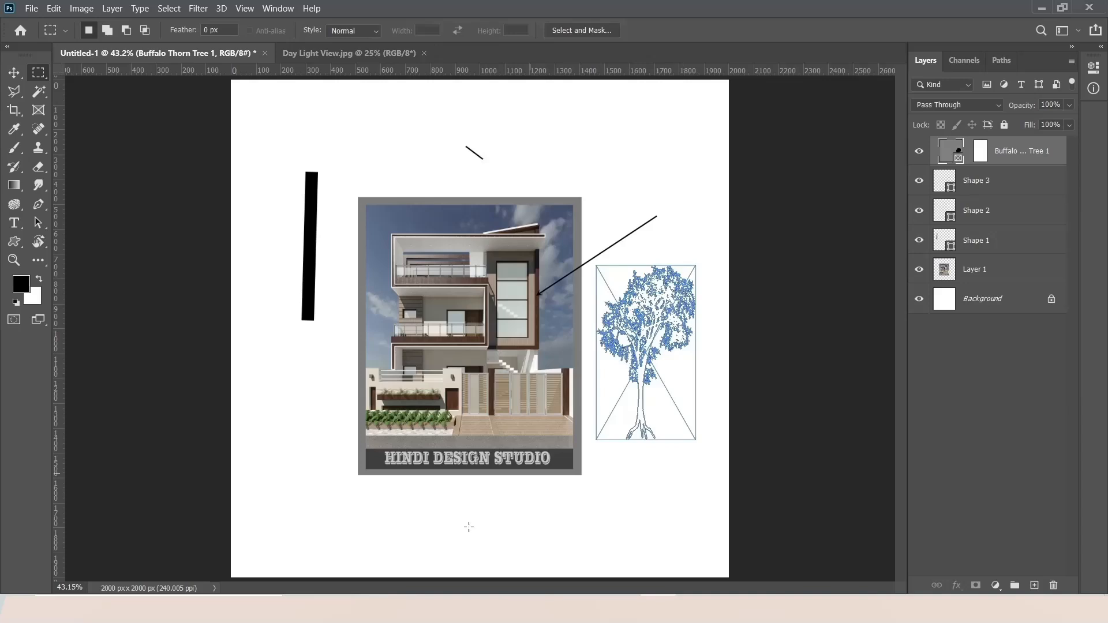
# - Switch to File Explorer's New folder (2) and place the picture 317140f8f4d9f8cba86c6ad7ce67115f into the tree-shaped frame
pyautogui.moveTo(425, 586)
pyautogui.click(416, 559)
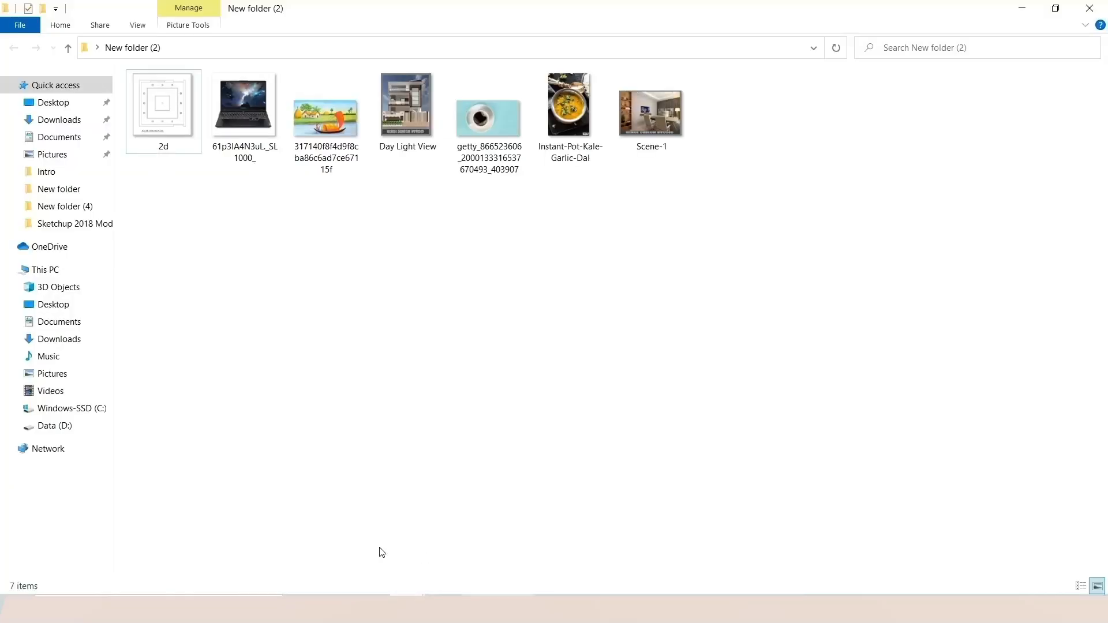
pyautogui.moveTo(317, 108); pyautogui.dragTo(636, 321)
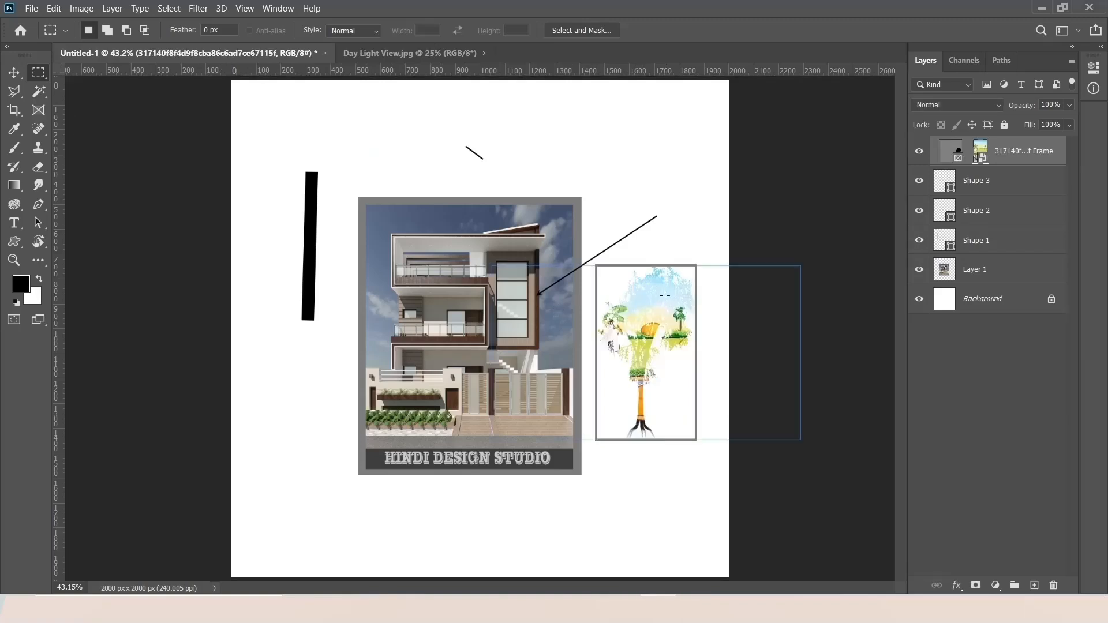
pyautogui.click(13, 73)
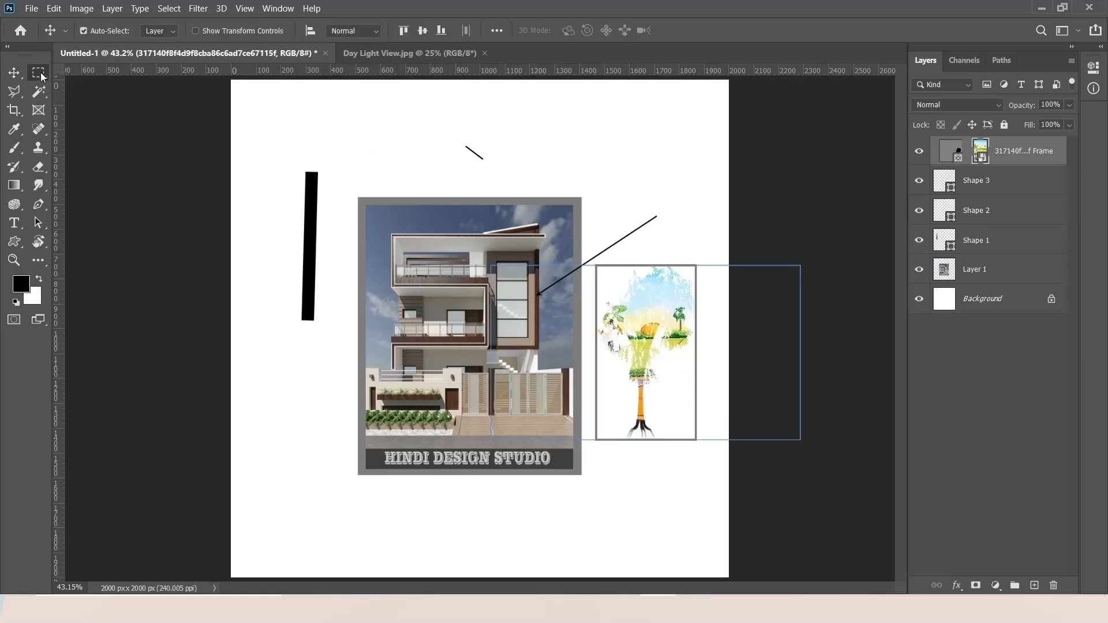
pyautogui.click(39, 73)
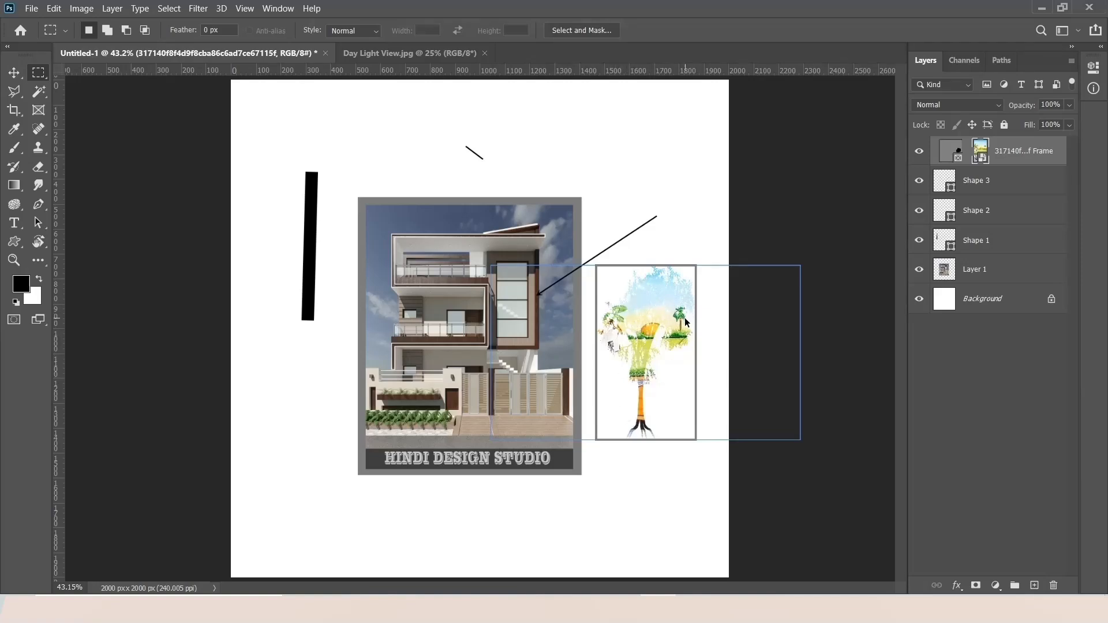
# - Remove the picture-filled tree frame and all drawn line shapes, leaving only the house image and background layers
pyautogui.hotkey('ctrl', ',')
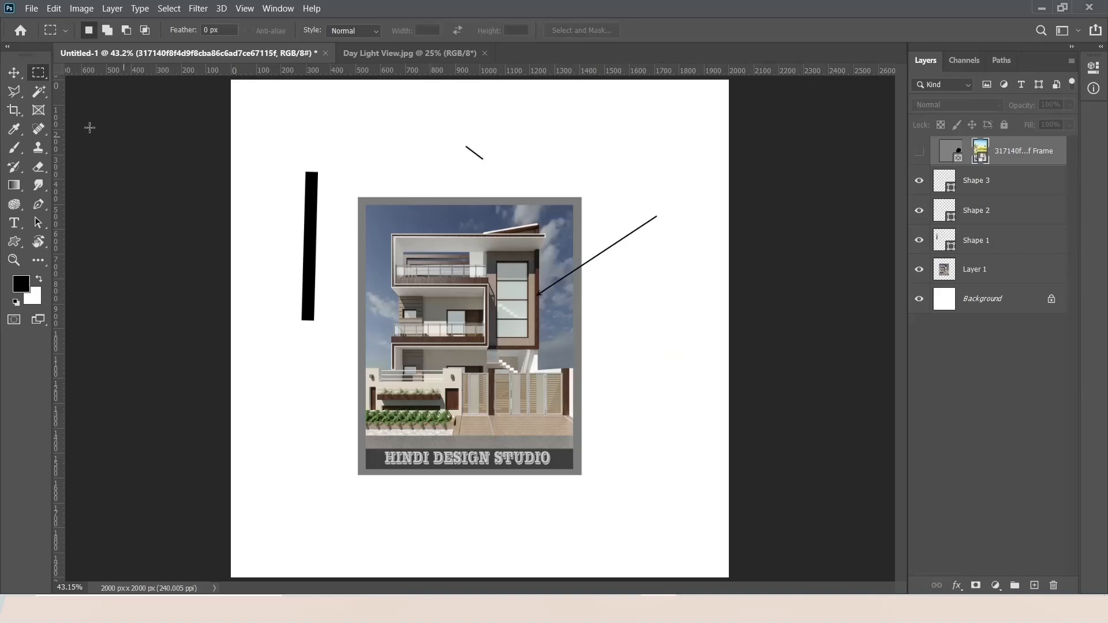
pyautogui.press('v')
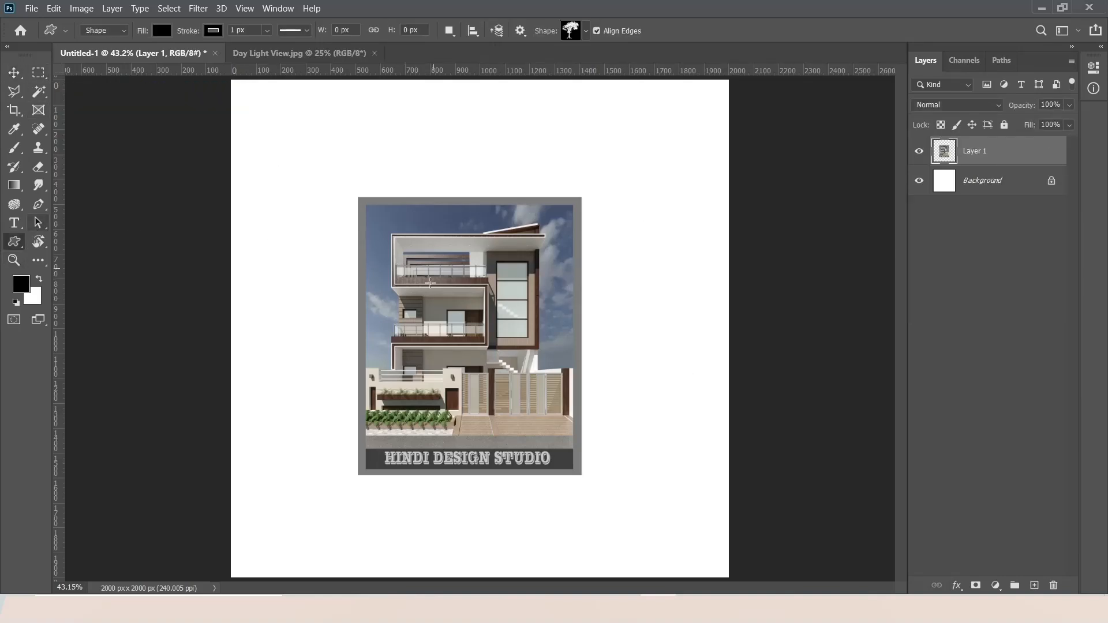
pyautogui.click(14, 260)
pyautogui.rightClick(427, 219)
pyautogui.click(455, 229)
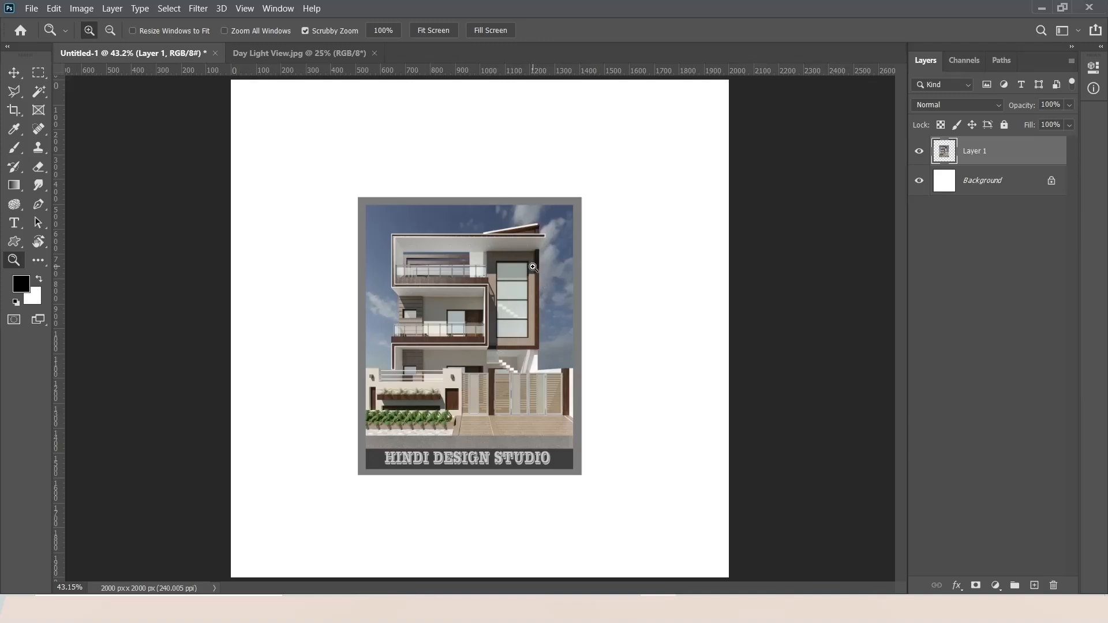
# - Draw a 5 px arrow line about 388 × 117 px, pointing at the driveway and extending past the house image's right edge
pyautogui.click(19, 244)
pyautogui.click(46, 292)
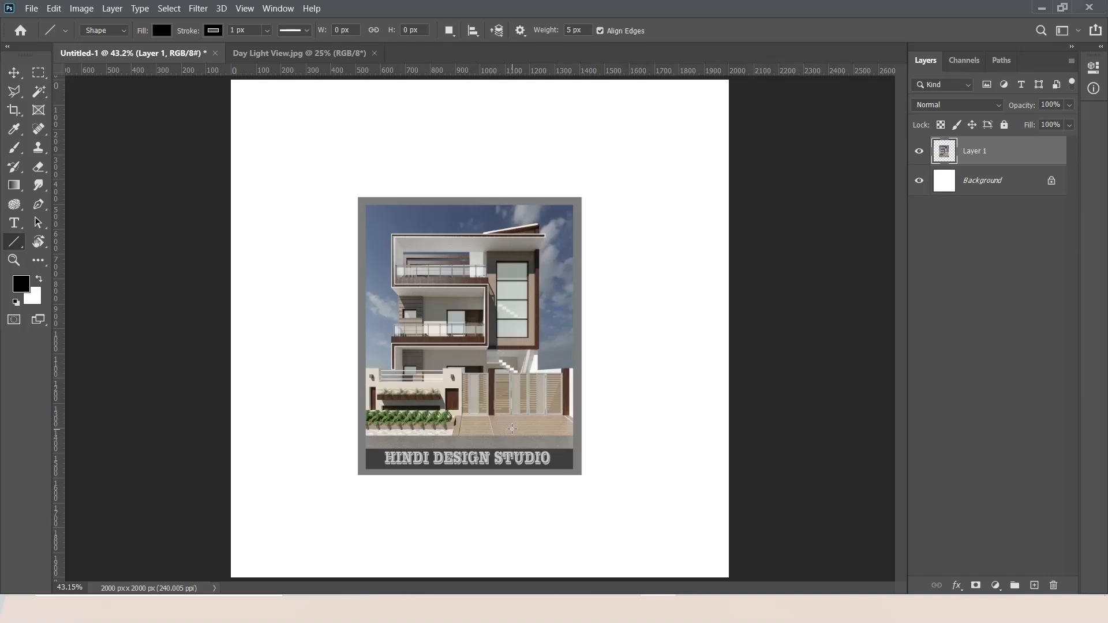
pyautogui.moveTo(511, 428); pyautogui.dragTo(609, 402)
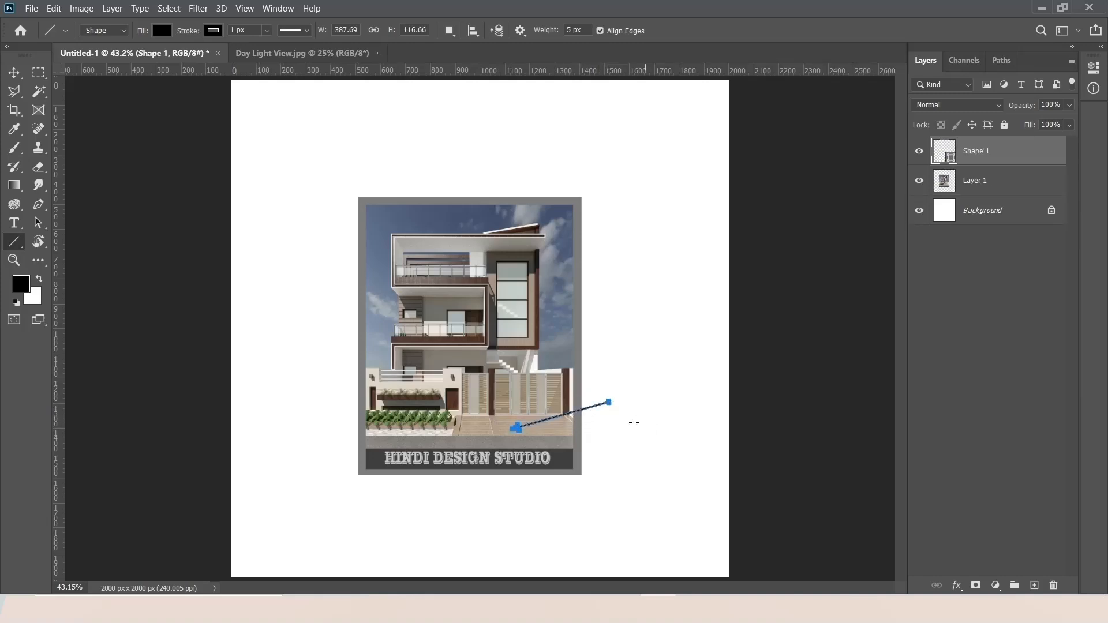
pyautogui.press('m')
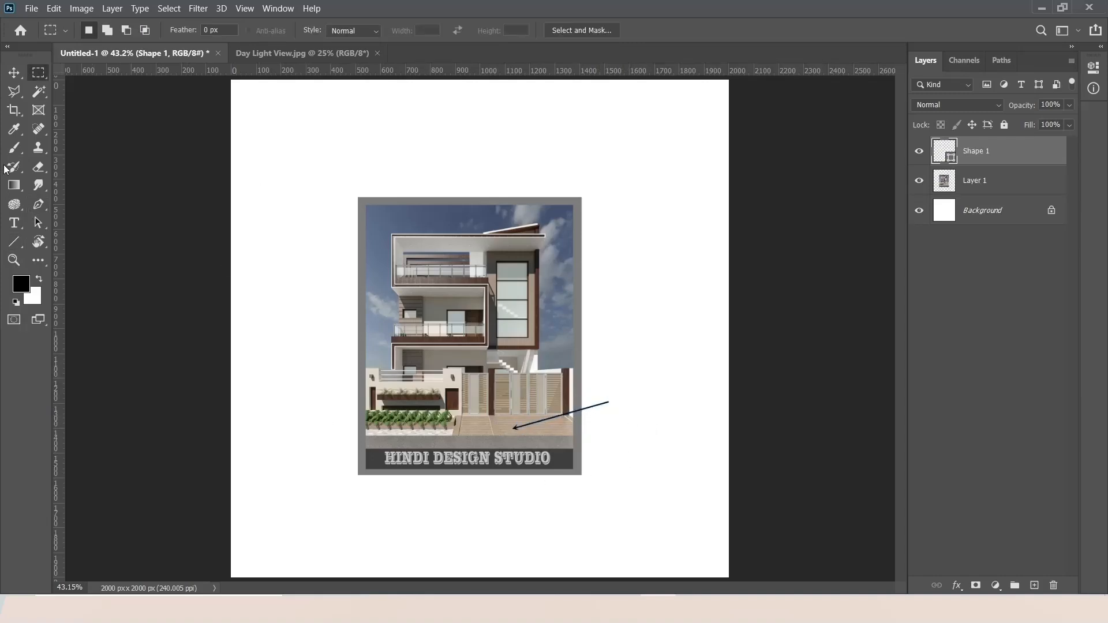
# - Add a text box reading "Granite" beside the outer end of the arrow line, in 18 pt Times New Roman Bold
pyautogui.click(14, 223)
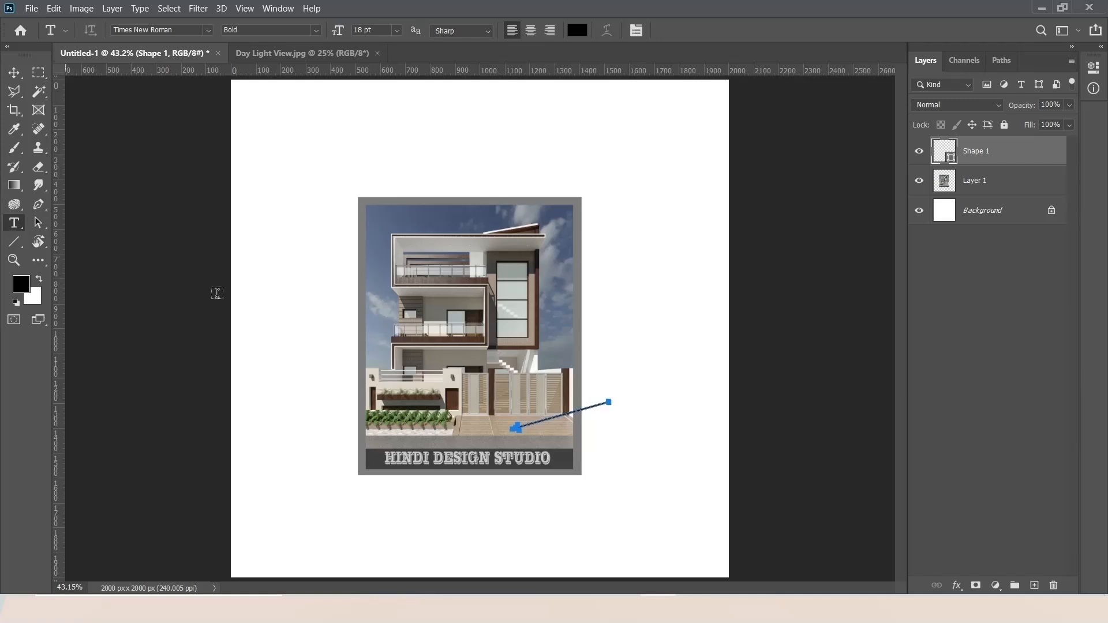
pyautogui.moveTo(618, 402); pyautogui.dragTo(710, 413)
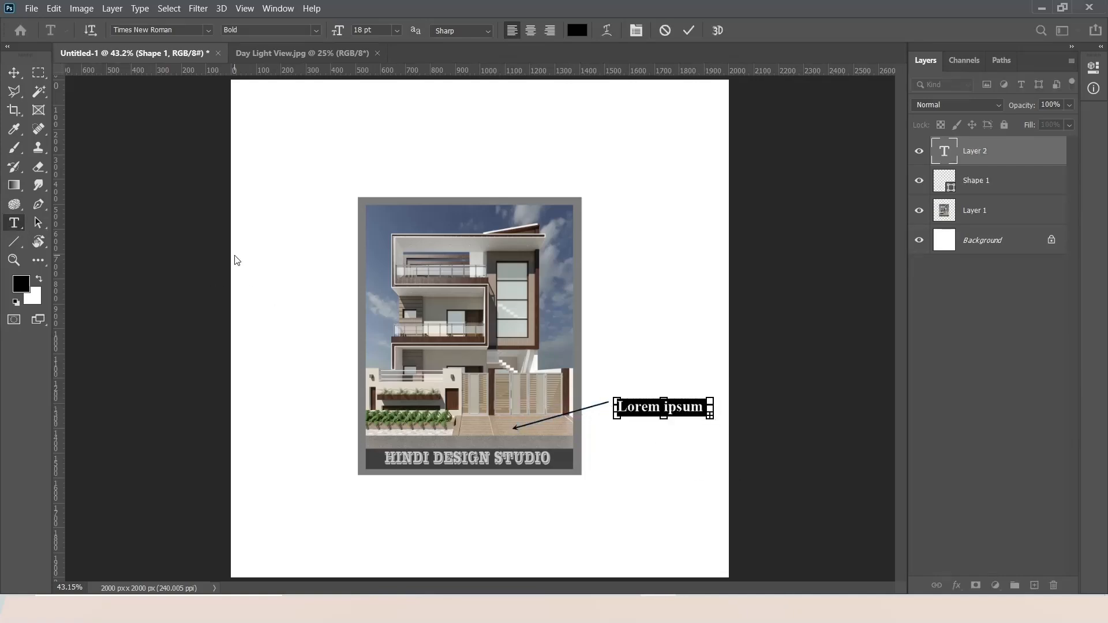
pyautogui.press('BackSpace')
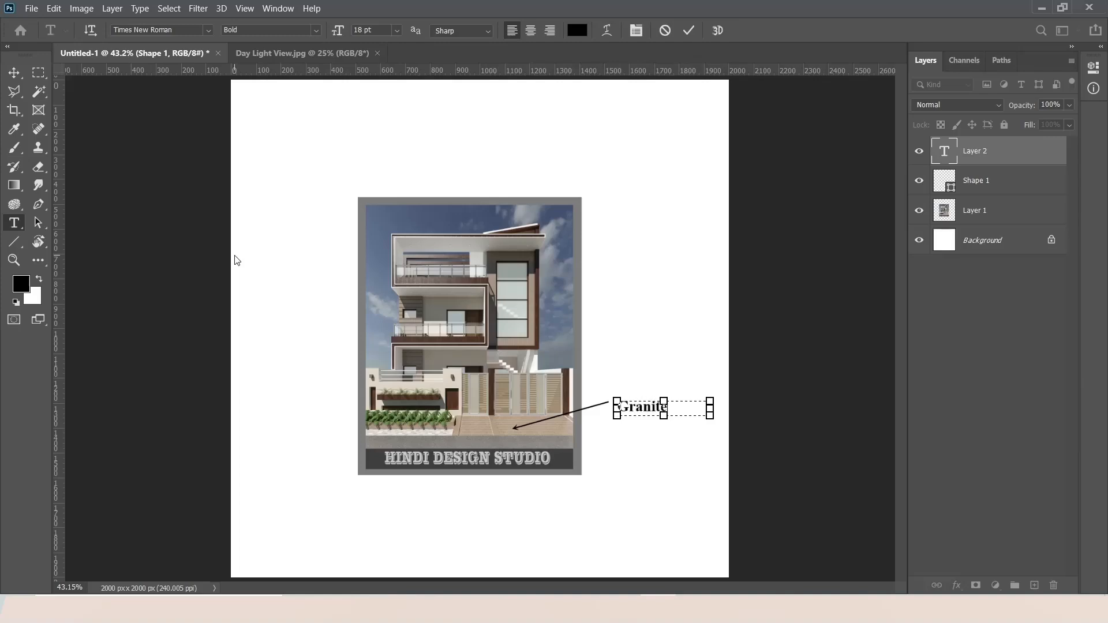
pyautogui.click(39, 73)
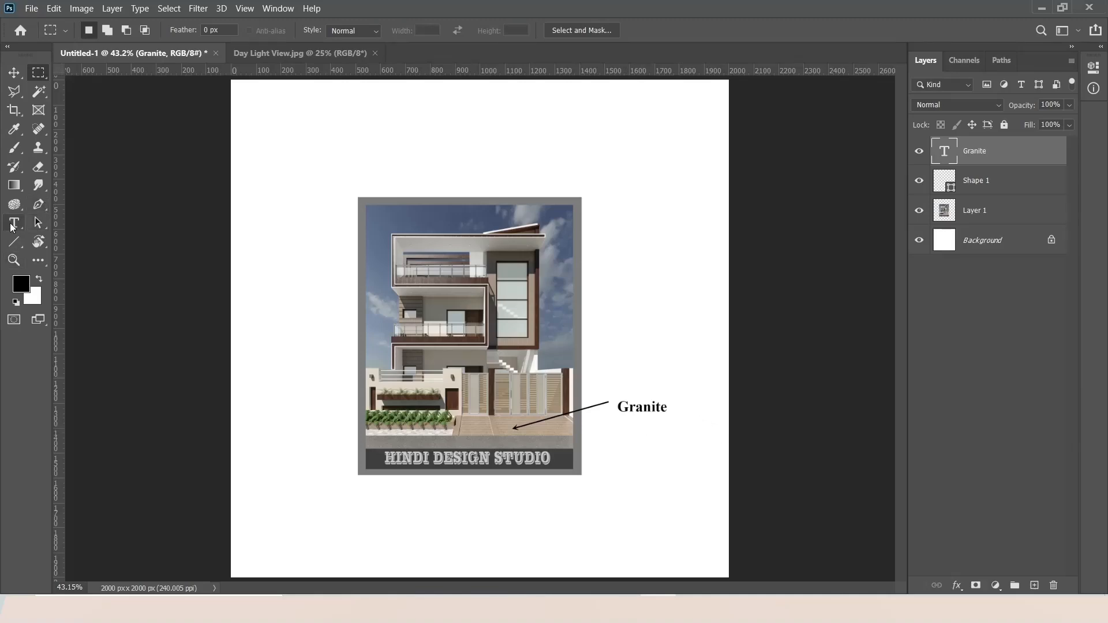
# - Draw a black circle about 222 px in diameter directly below the Granite label with the Ellipse tool
pyautogui.click(15, 243)
pyautogui.rightClick(16, 242)
pyautogui.click(47, 270)
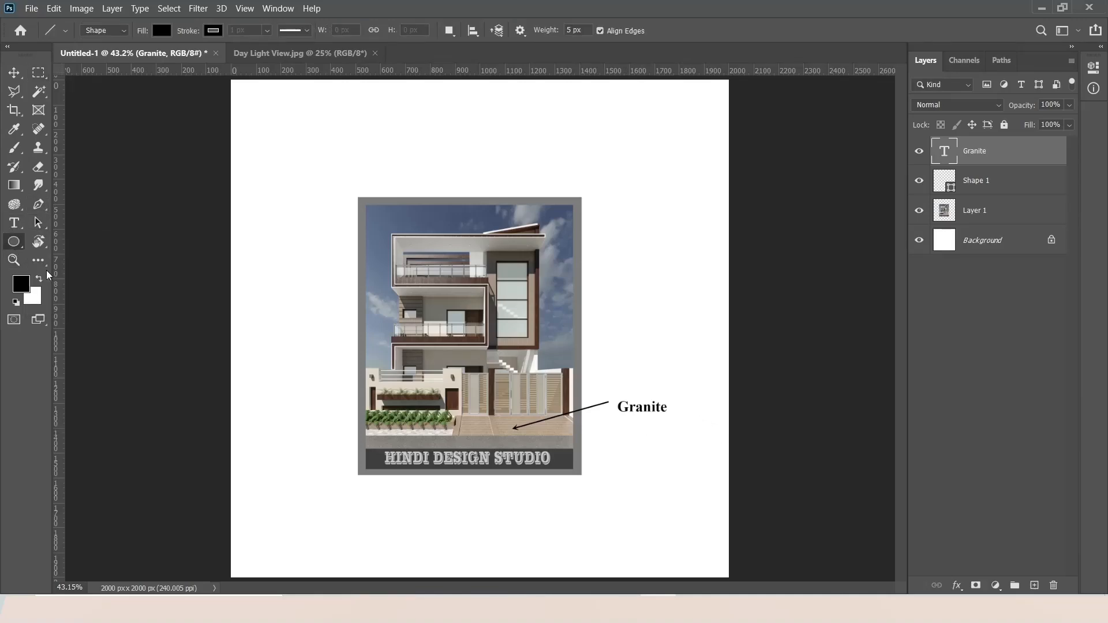
pyautogui.moveTo(674, 474); pyautogui.dragTo(619, 350)
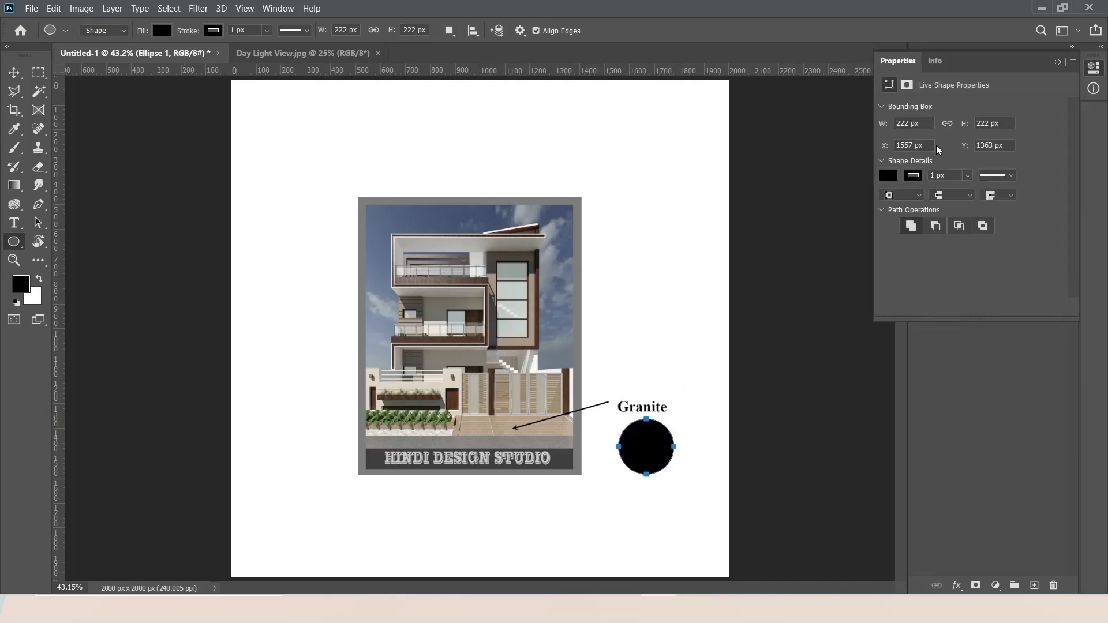
# - Convert the black circle's layer to a frame, keeping the suggested frame name
pyautogui.click(1058, 62)
pyautogui.rightClick(988, 153)
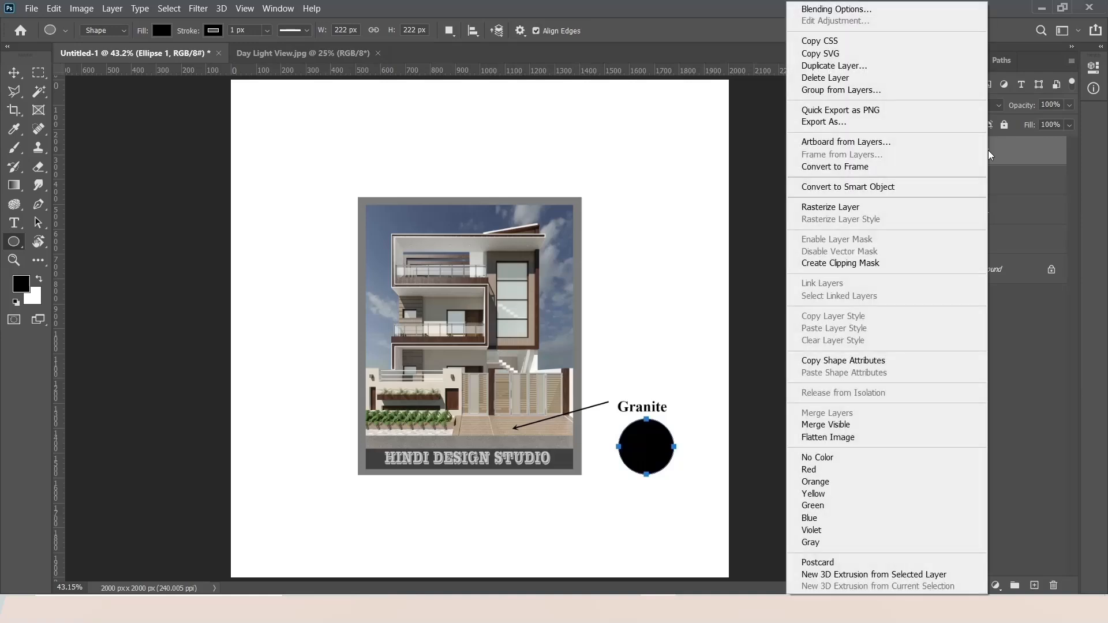
pyautogui.click(831, 167)
pyautogui.click(648, 183)
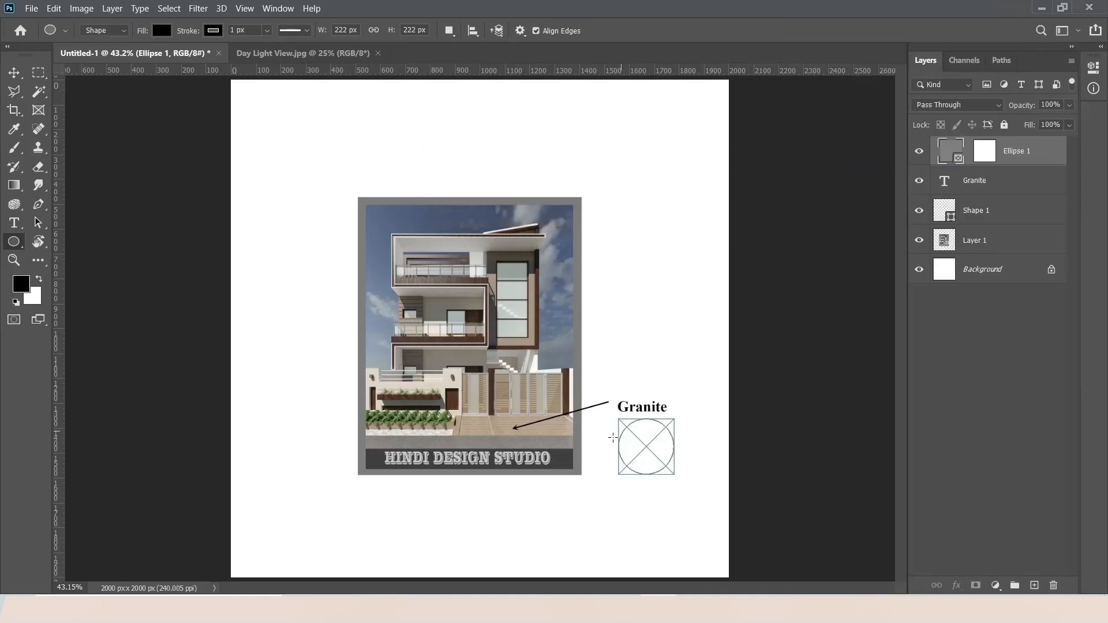
# - Switch to File Explorer and open the texture folder n inside Important in HINDI DESIGN STUDIO on drive D
pyautogui.click(407, 608)
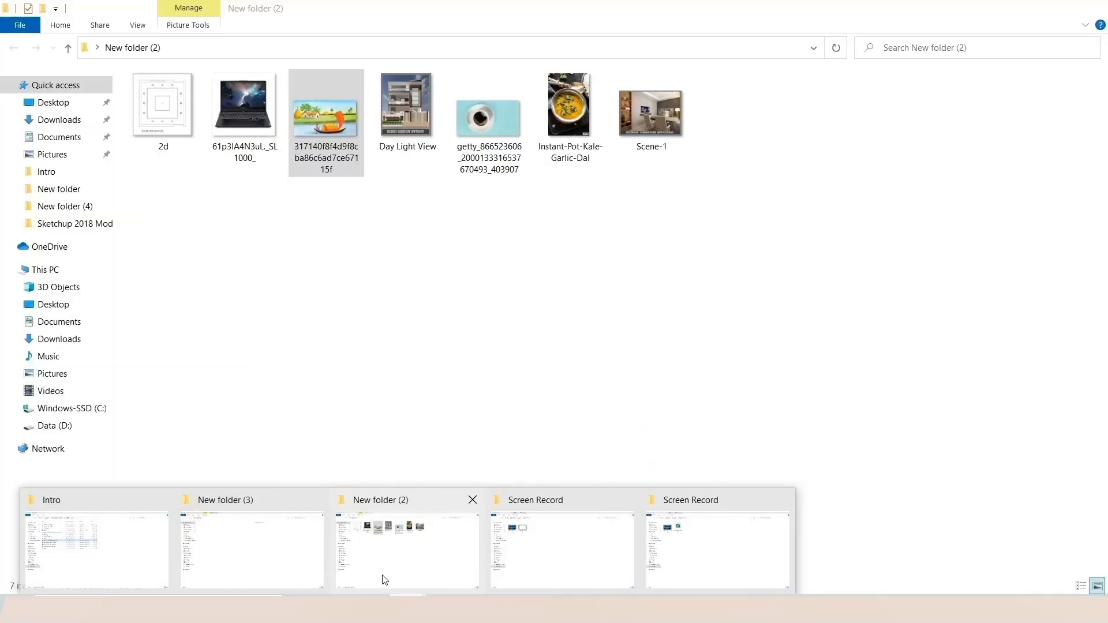
pyautogui.click(385, 579)
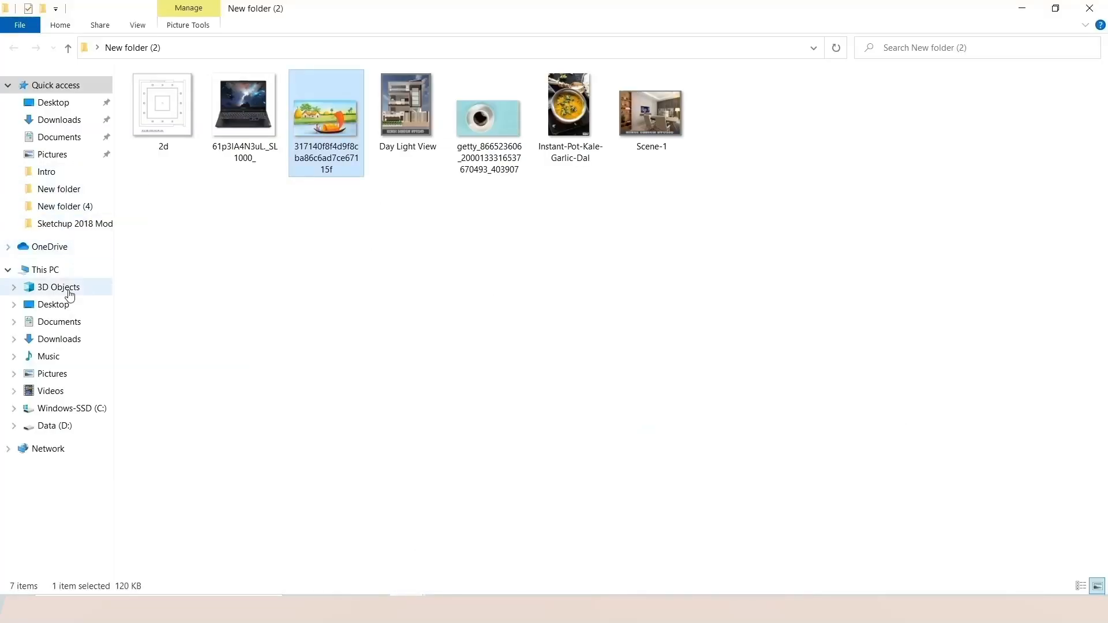
pyautogui.click(52, 426)
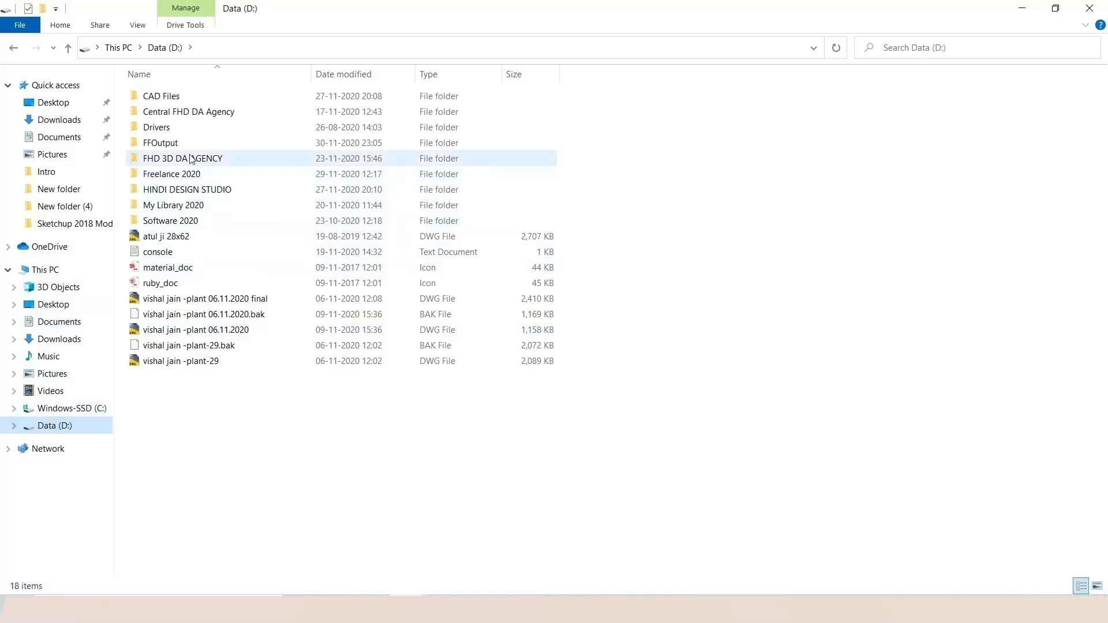
pyautogui.doubleClick(197, 189)
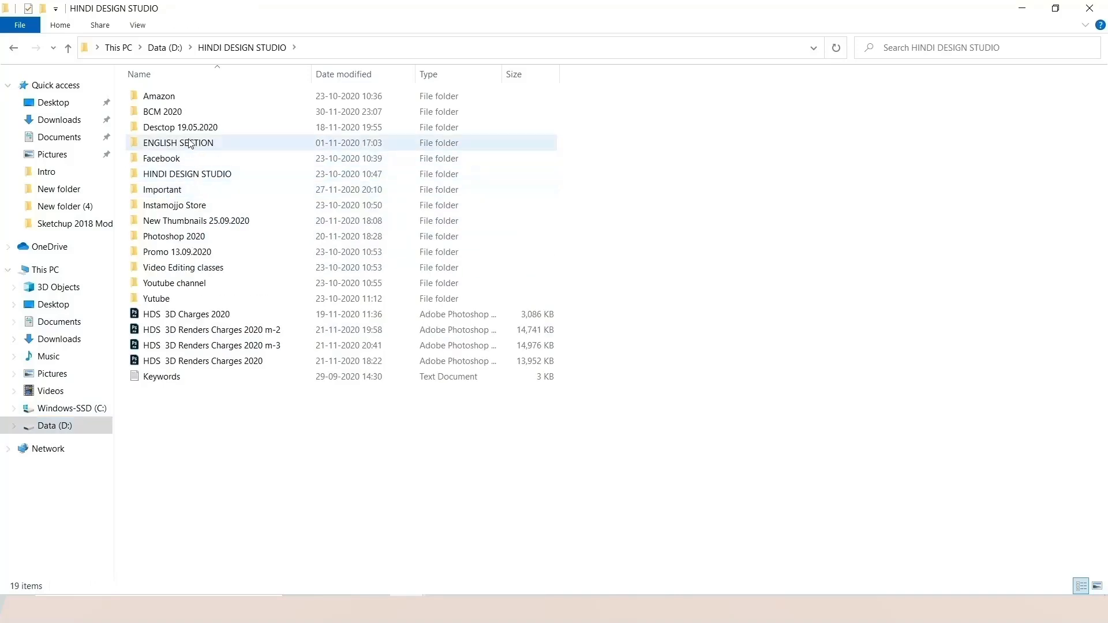
pyautogui.doubleClick(169, 195)
pyautogui.doubleClick(148, 103)
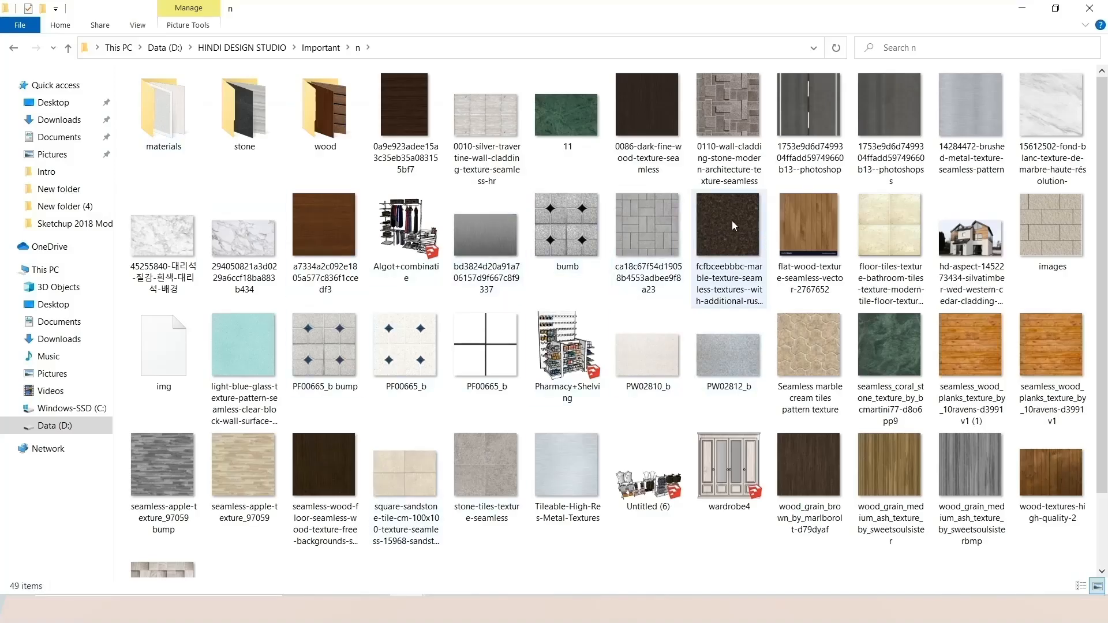
# - Place the dark brown fcfbceebbbc marble texture image into the circular frame, then select the Background layer to deselect the frame
pyautogui.moveTo(734, 226); pyautogui.dragTo(652, 451)
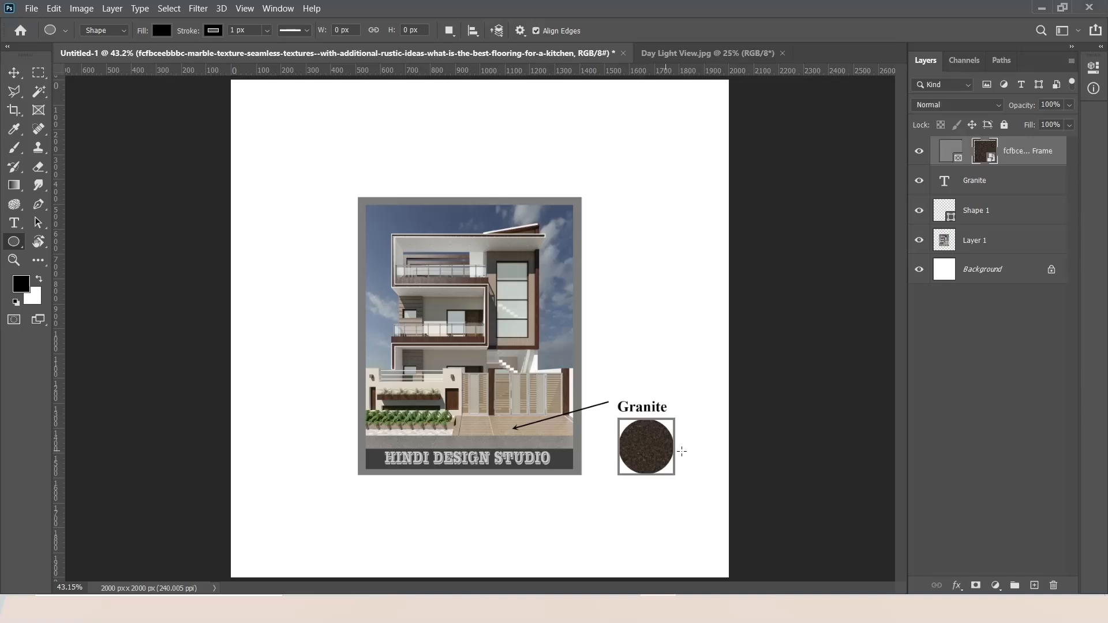
pyautogui.press('m')
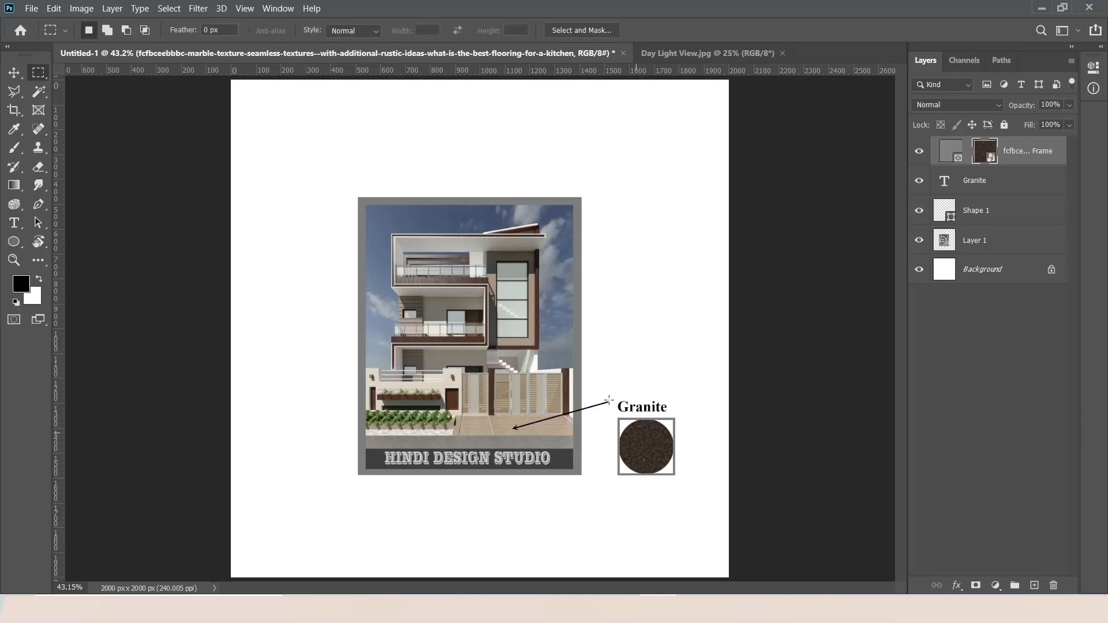
pyautogui.click(979, 274)
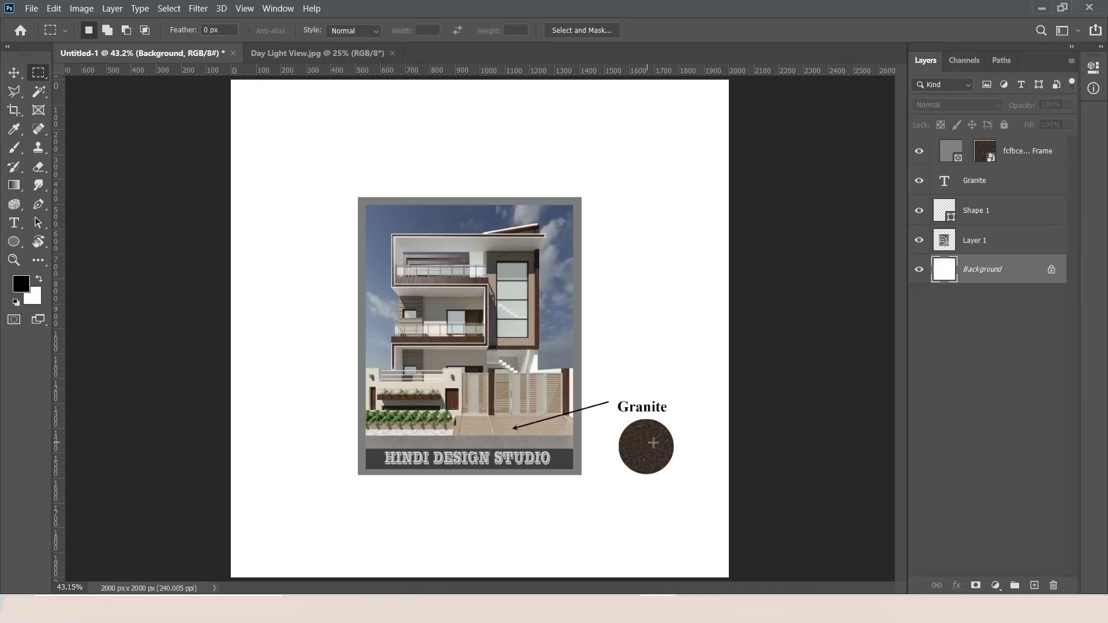
# - Draw a 5 px arrow about 566 × 312 px with the Line tool, pointing from left of the house to the boundary-wall pillar
pyautogui.click(14, 241)
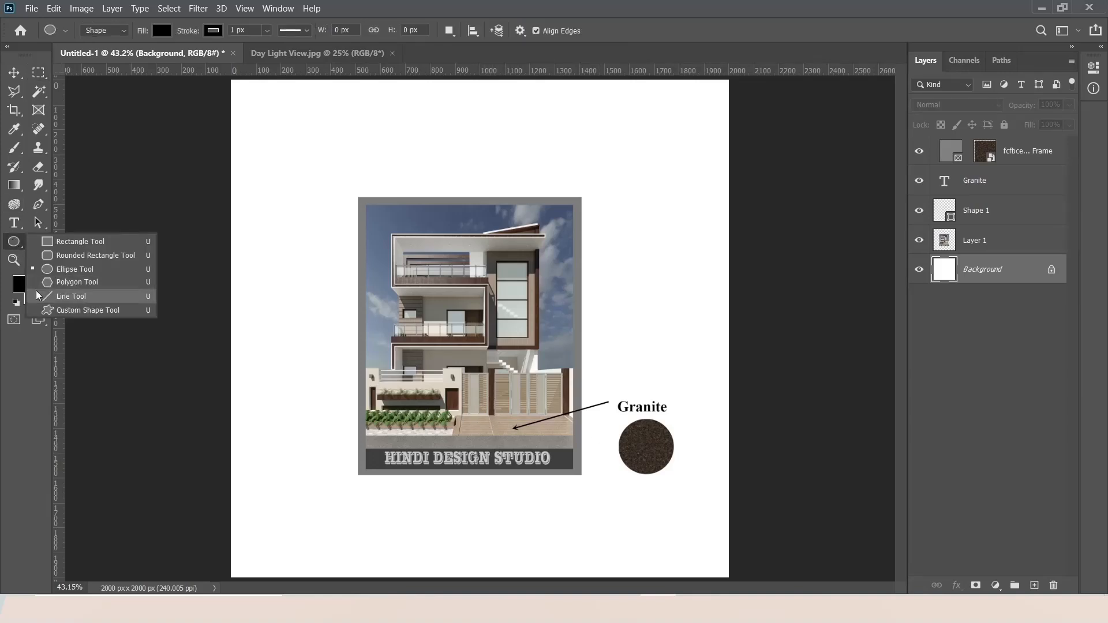
pyautogui.click(74, 294)
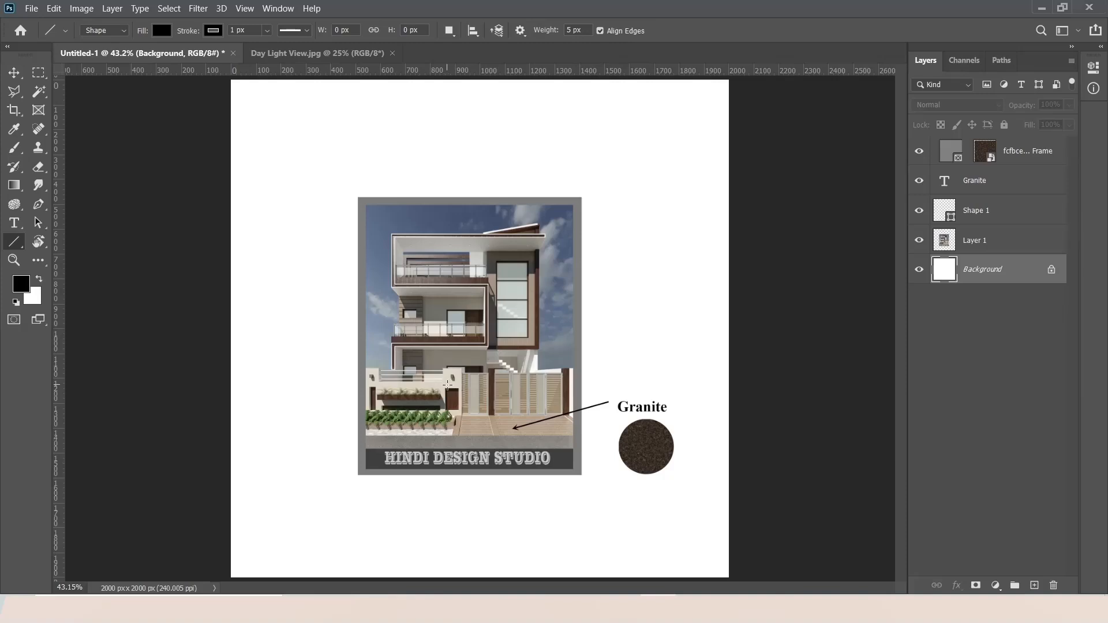
pyautogui.moveTo(444, 383); pyautogui.dragTo(306, 307)
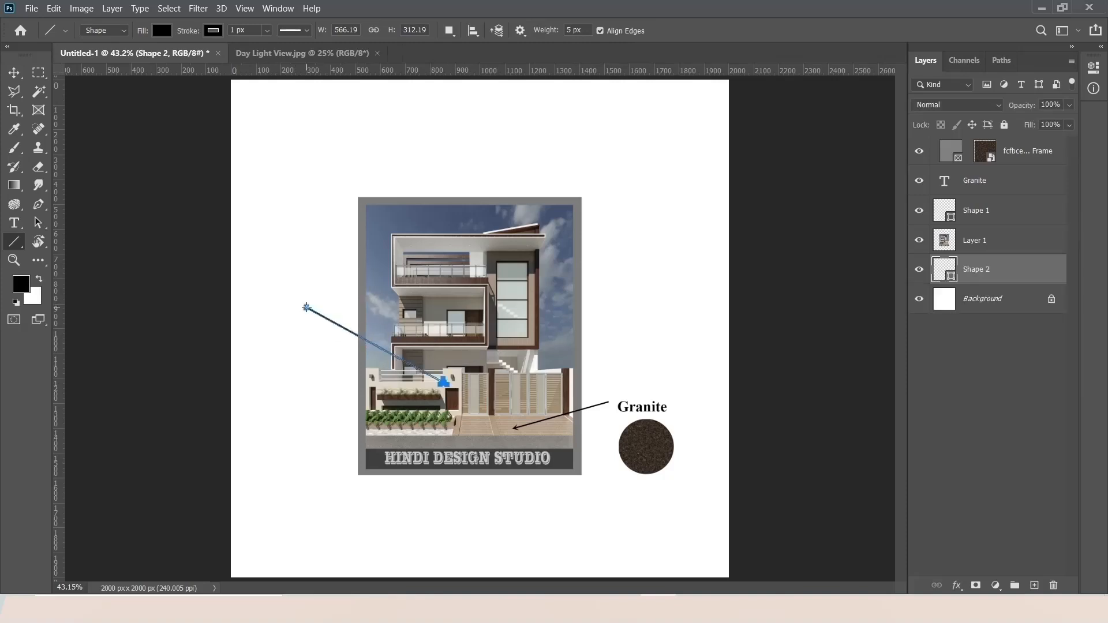
# - Add the text label "Paint" just above the outer end of the boundary-wall arrow
pyautogui.click(14, 222)
pyautogui.moveTo(304, 297); pyautogui.dragTo(244, 282)
pyautogui.write('Paint')
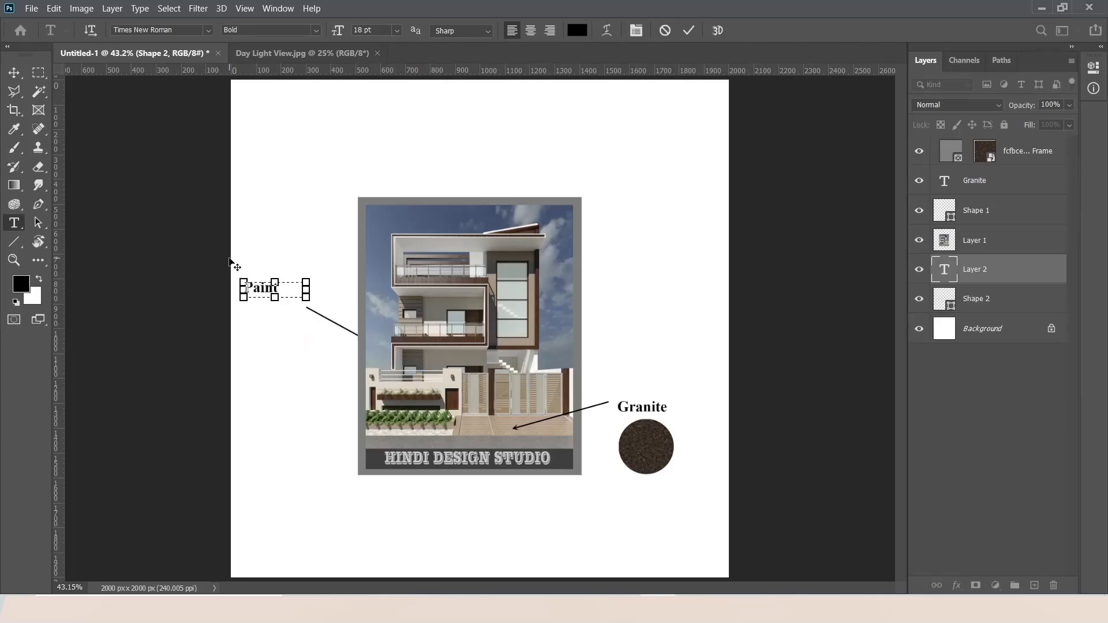
pyautogui.click(38, 72)
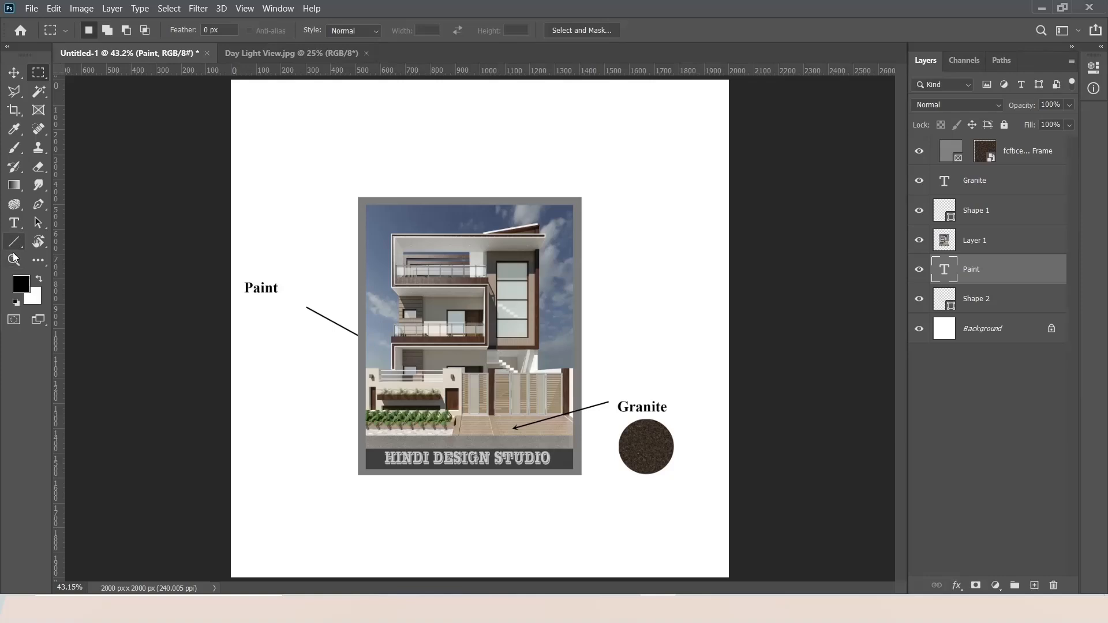
# - Draw a black square about 209 px wide directly below the Paint label with the Rectangle tool
pyautogui.click(14, 242)
pyautogui.click(45, 242)
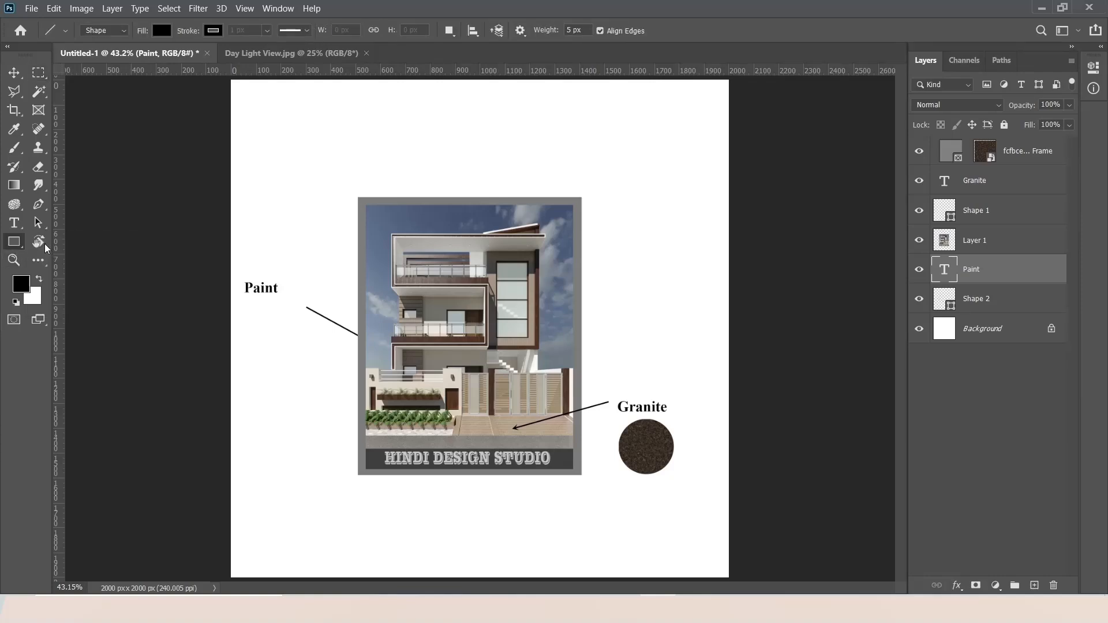
pyautogui.moveTo(253, 311)
pyautogui.mouseDown()
pyautogui.moveTo(307, 369)
pyautogui.moveTo(304, 410)
pyautogui.mouseUp()
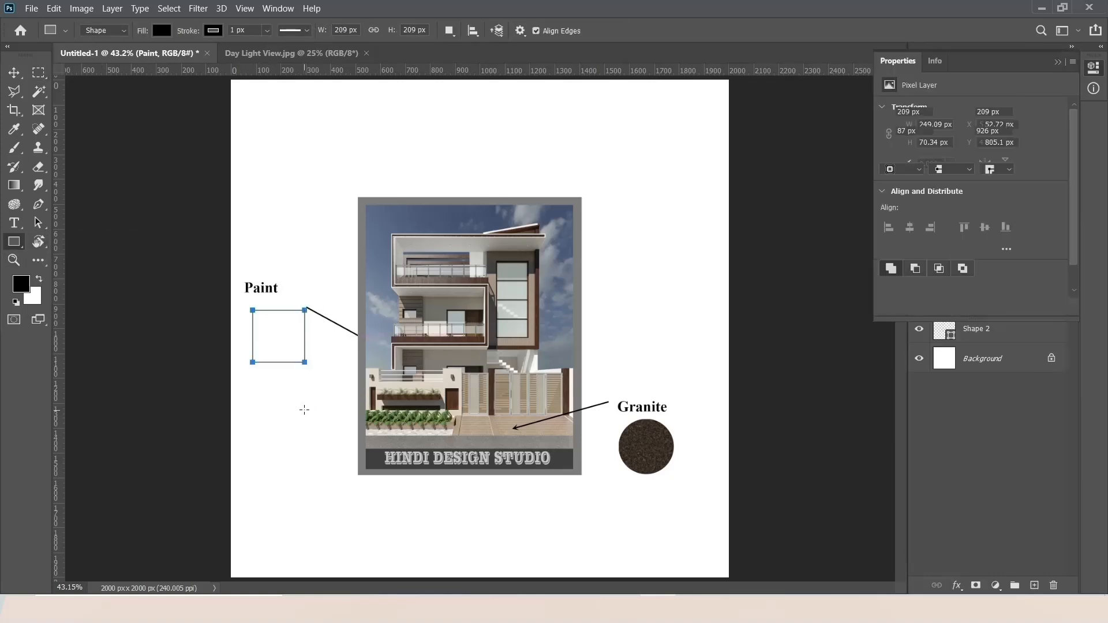
pyautogui.click(1058, 62)
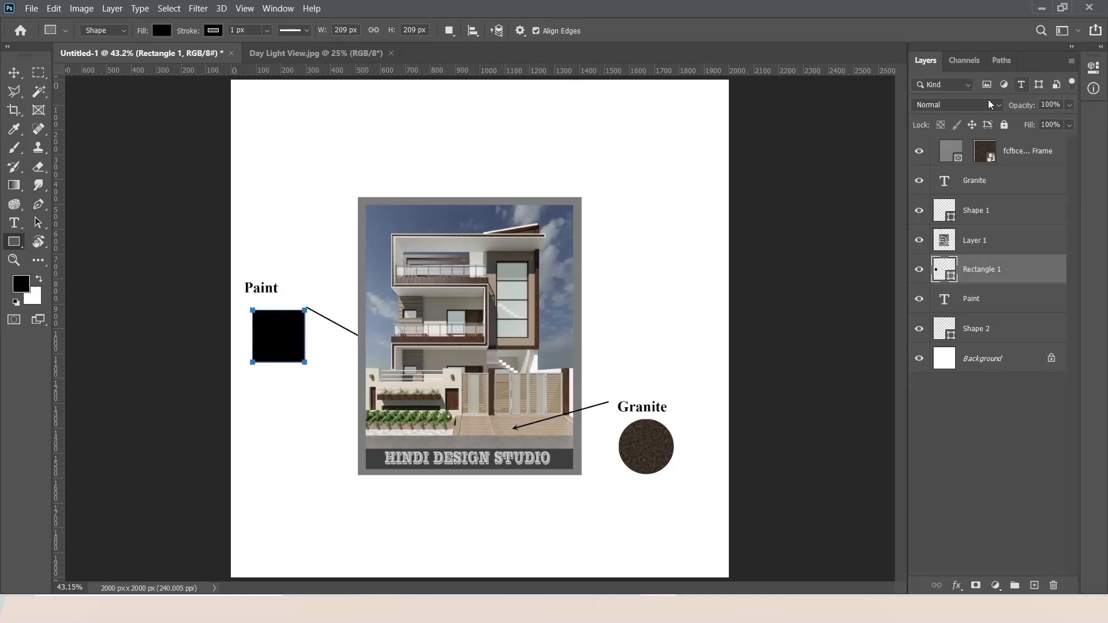
# - Convert the black square's layer to a frame, keeping the suggested frame name
pyautogui.rightClick(970, 271)
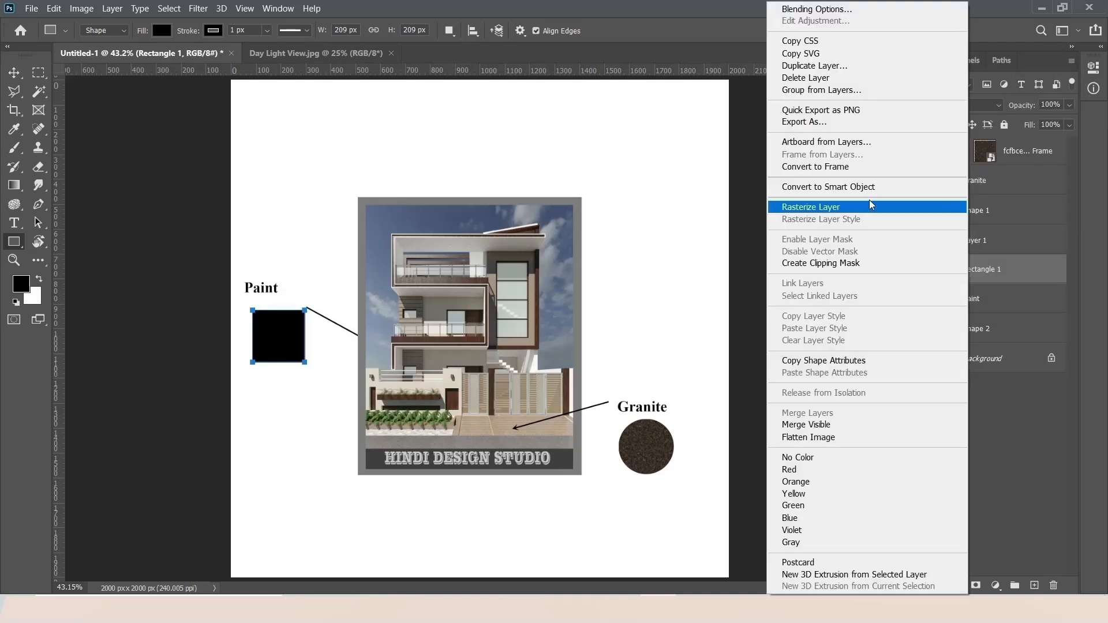
pyautogui.click(831, 167)
pyautogui.click(631, 188)
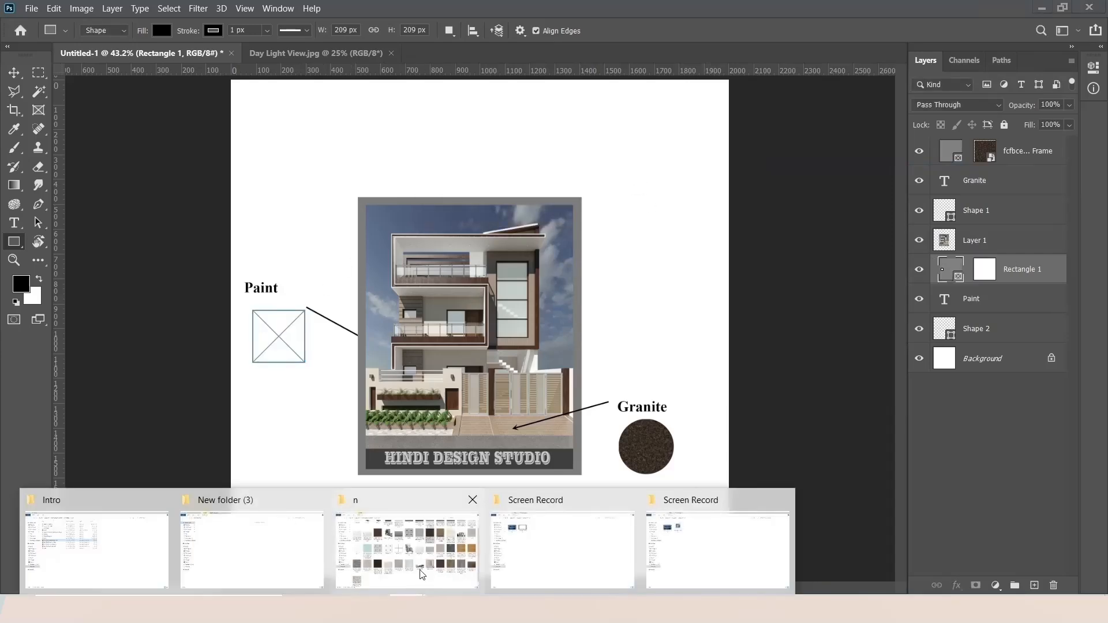
# - Place the PW02810_b texture from File Explorer's folder n into the square frame, and select the Background layer to deselect the frame
pyautogui.click(410, 544)
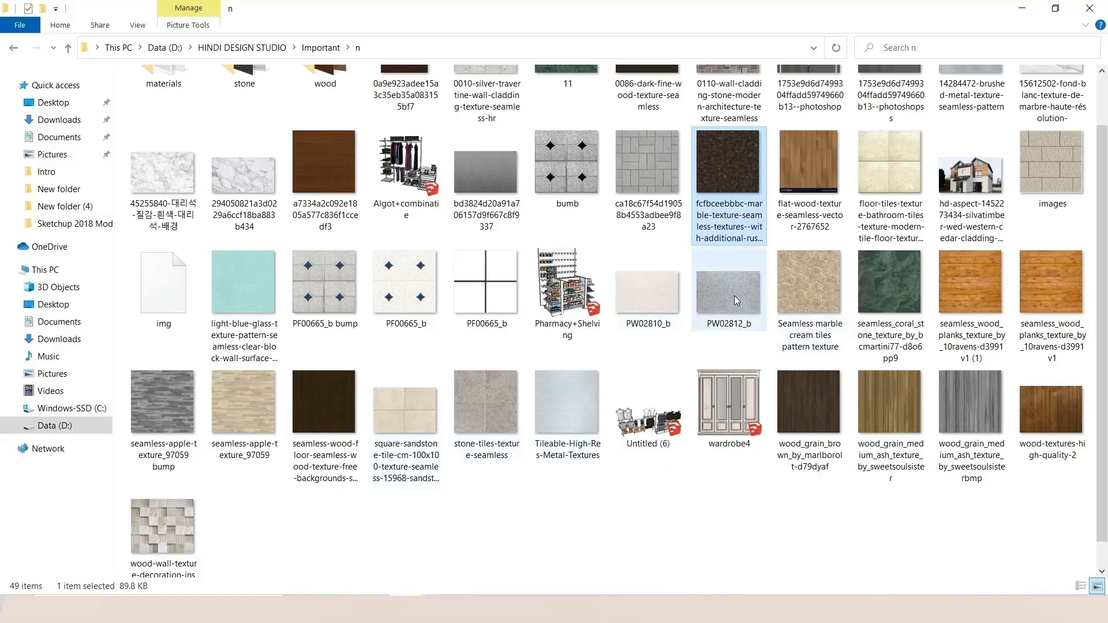
pyautogui.scroll(1, 733, 277)
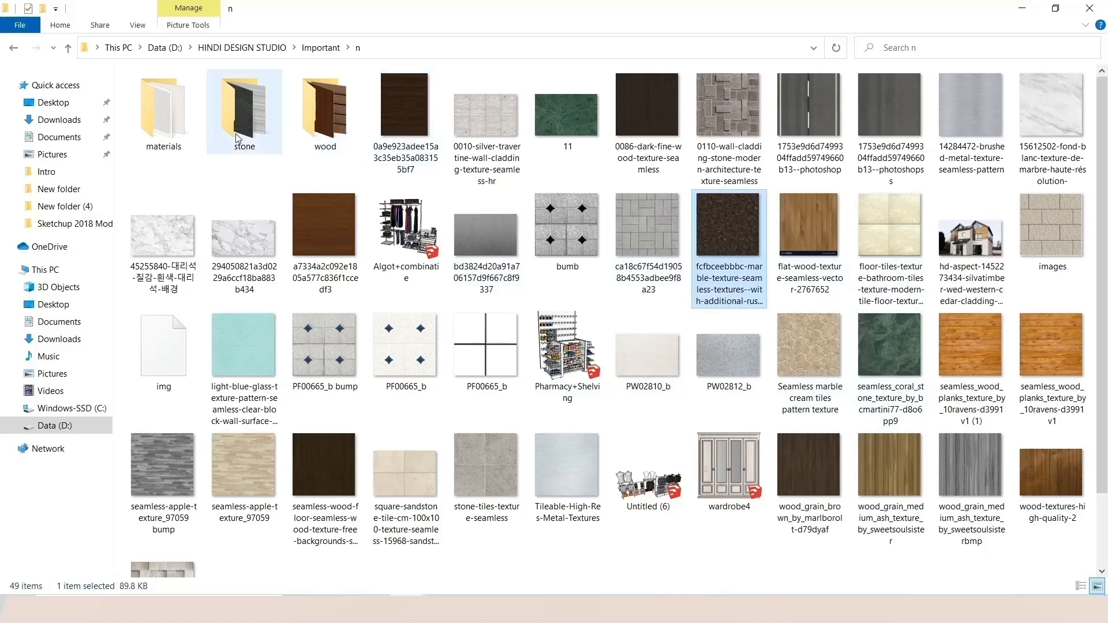
pyautogui.scroll(-1, 230, 278)
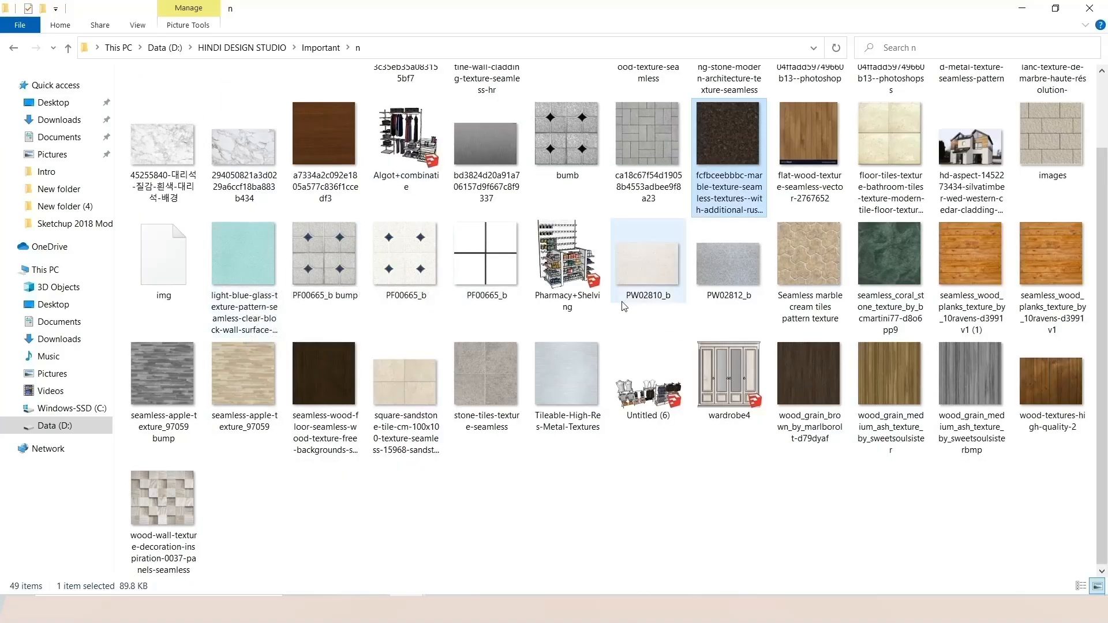
pyautogui.moveTo(653, 265)
pyautogui.mouseDown()
pyautogui.moveTo(664, 398)
pyautogui.moveTo(652, 580)
pyautogui.moveTo(366, 359)
pyautogui.moveTo(281, 336)
pyautogui.mouseUp()
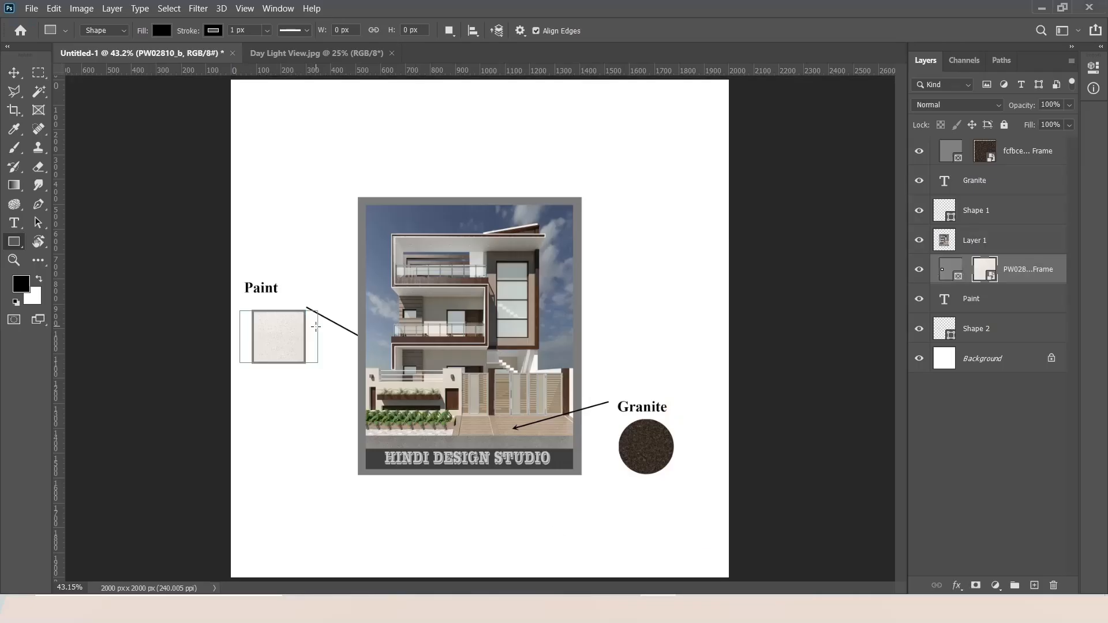
pyautogui.click(38, 74)
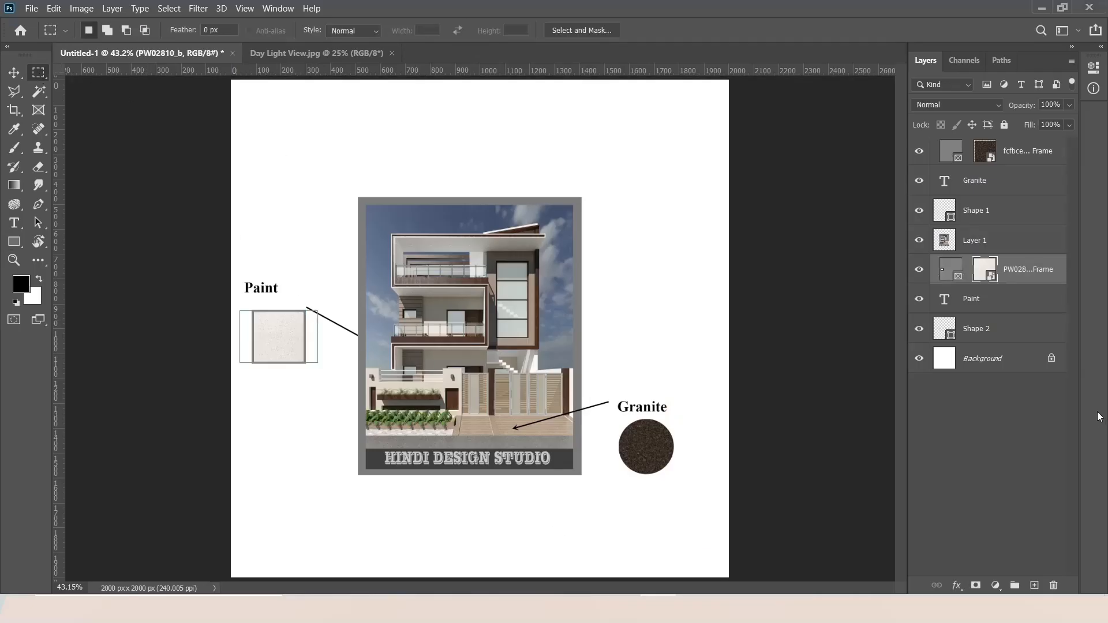
pyautogui.click(1002, 365)
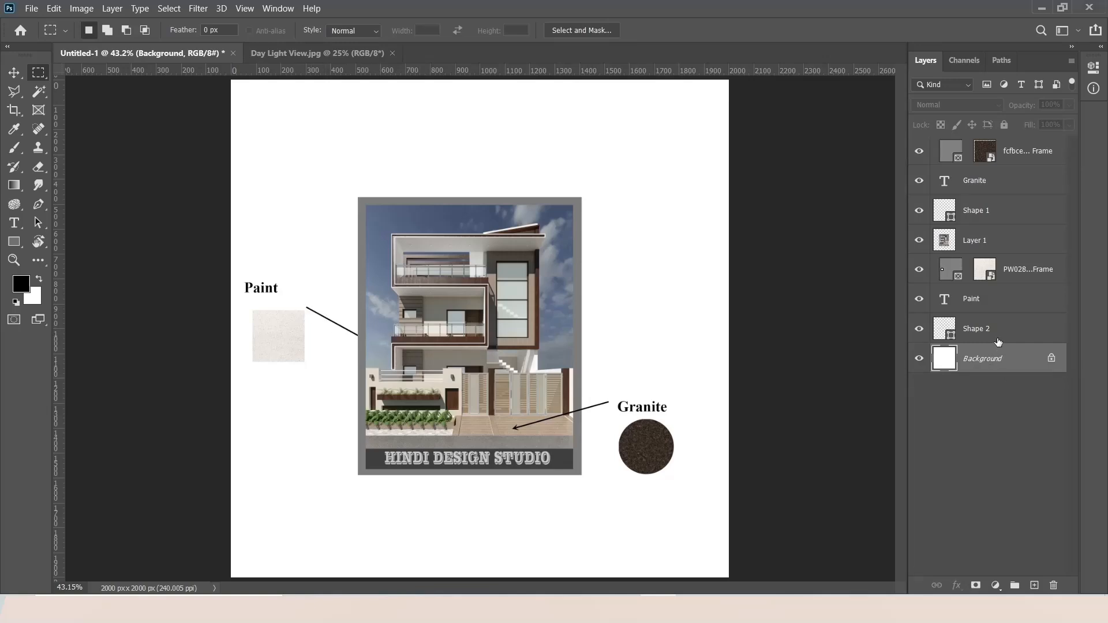
# - Move the Shape 2 arrow layer above Shape 1 so that it lies over the house image
pyautogui.click(988, 300)
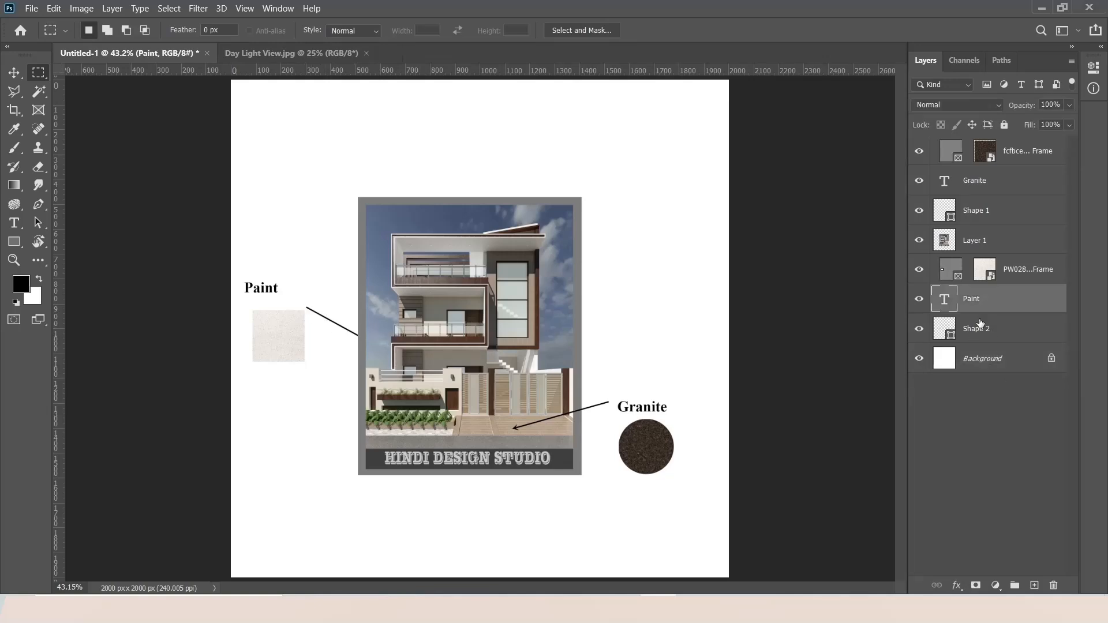
pyautogui.moveTo(1003, 330); pyautogui.dragTo(1015, 195)
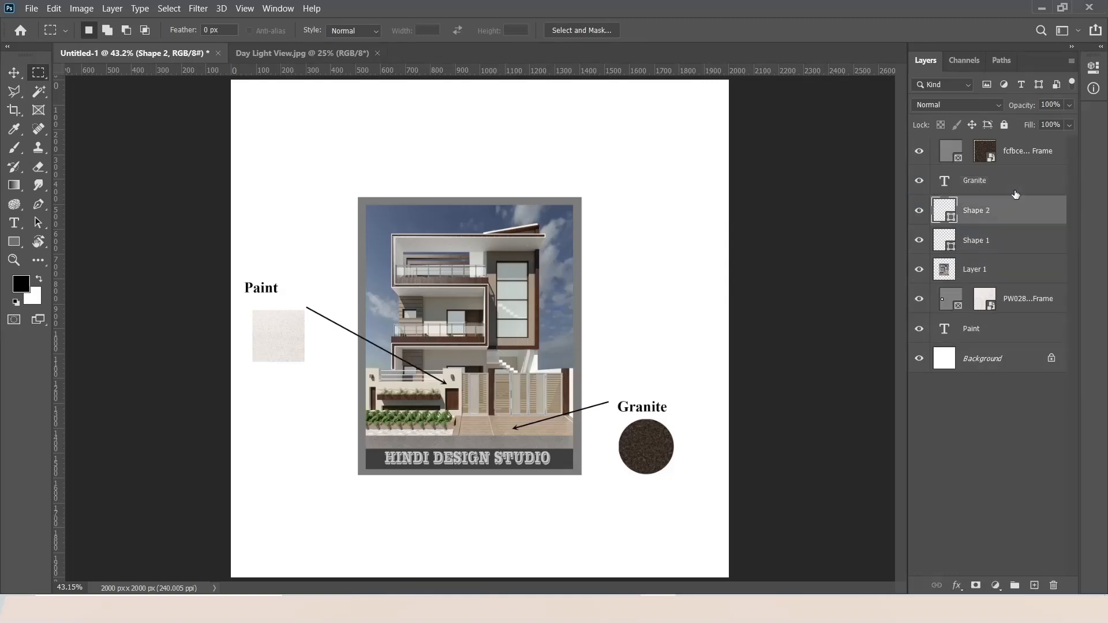
# - Examine the Paint and Granite arrows, labels and texture samples at 100% zoom, and fit the whole document on screen again
pyautogui.click(14, 259)
pyautogui.click(311, 348)
pyautogui.click(307, 363)
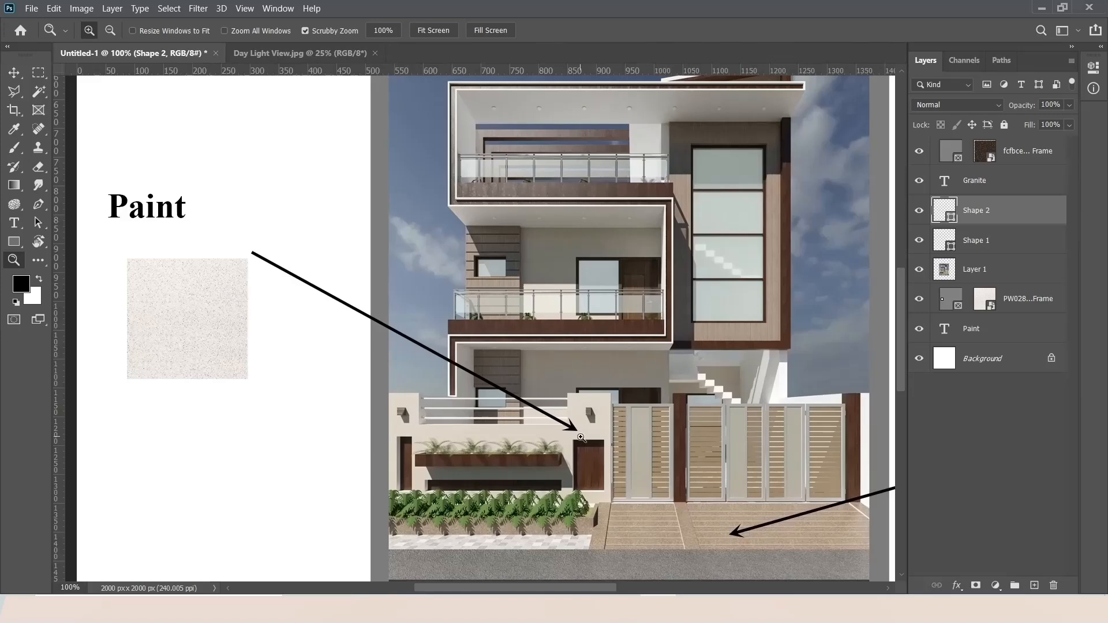
pyautogui.scroll(-3, 538, 399)
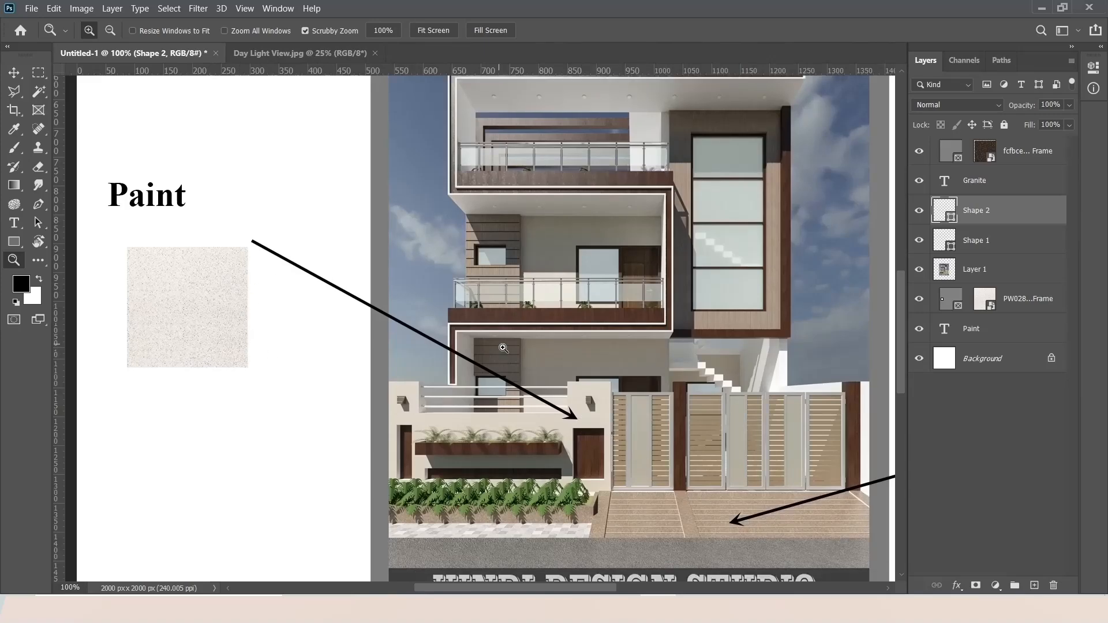
pyautogui.click(36, 242)
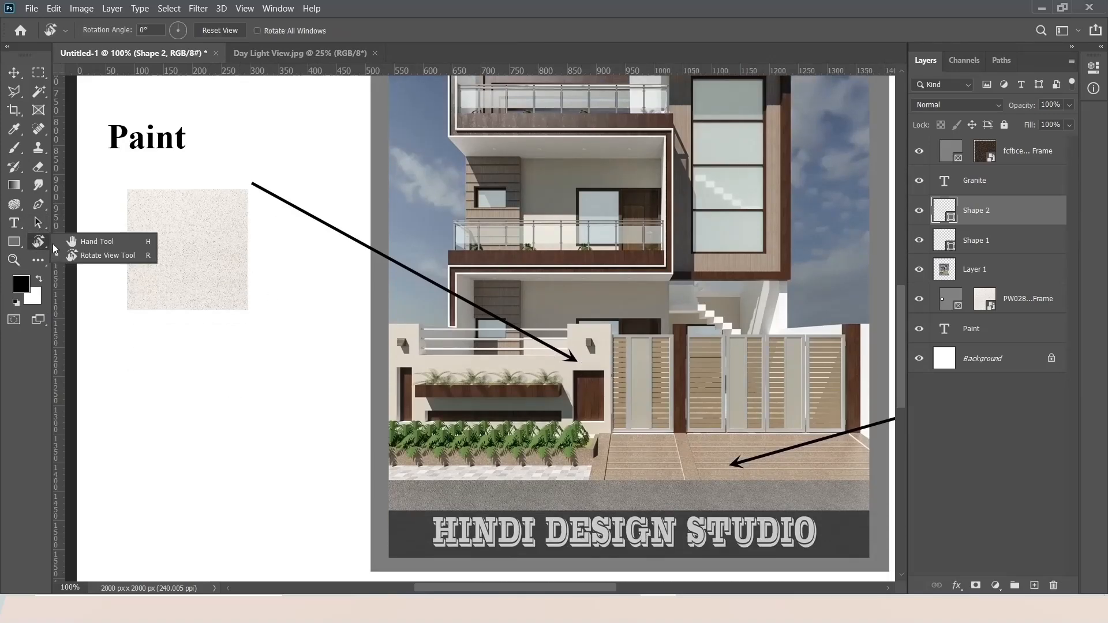
pyautogui.click(116, 240)
pyautogui.moveTo(772, 453); pyautogui.dragTo(387, 361)
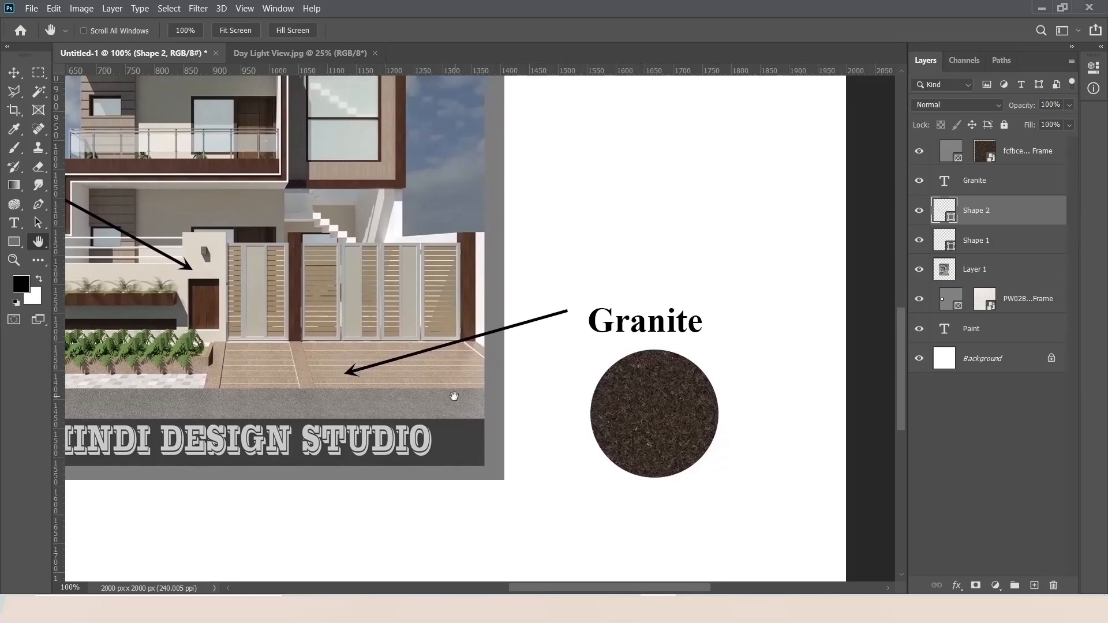
pyautogui.scroll(2, 454, 396)
pyautogui.click(12, 260)
pyautogui.rightClick(179, 251)
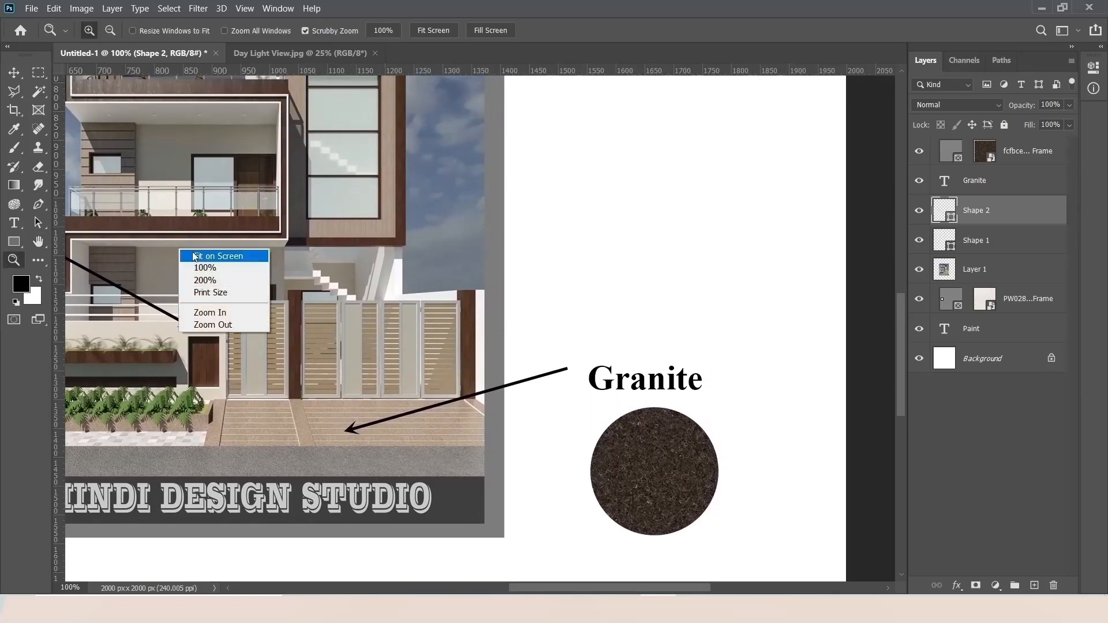
pyautogui.click(202, 254)
# - Draw an arrow about 578 × 301 px from the blank area at the upper right to the wall above the tall window
pyautogui.click(14, 241)
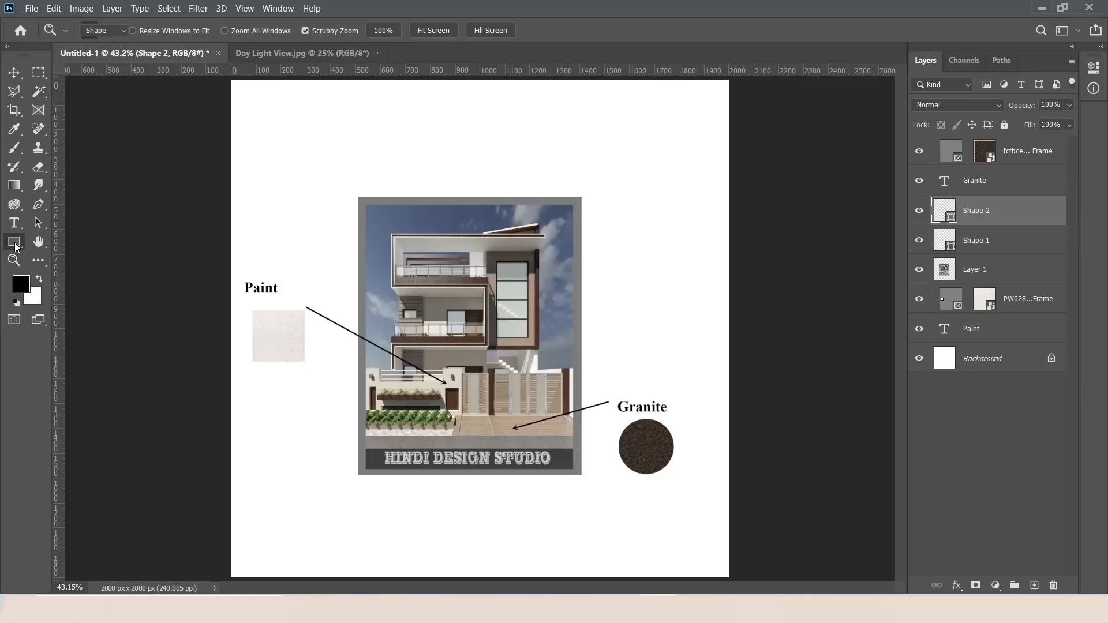
pyautogui.rightClick(14, 242)
pyautogui.click(58, 295)
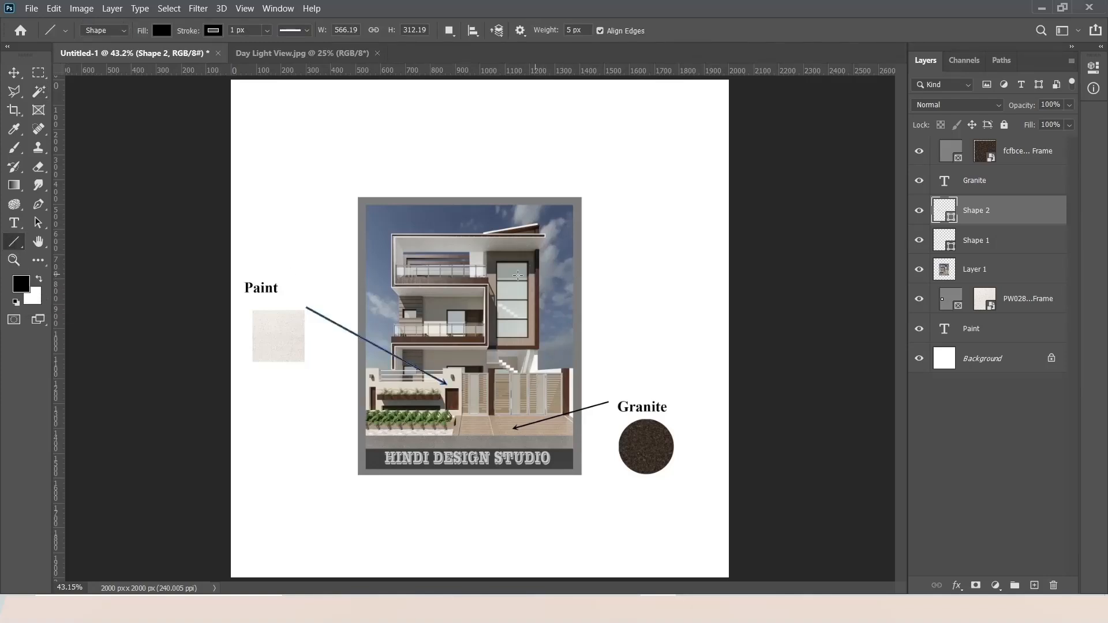
pyautogui.moveTo(521, 257); pyautogui.dragTo(664, 182)
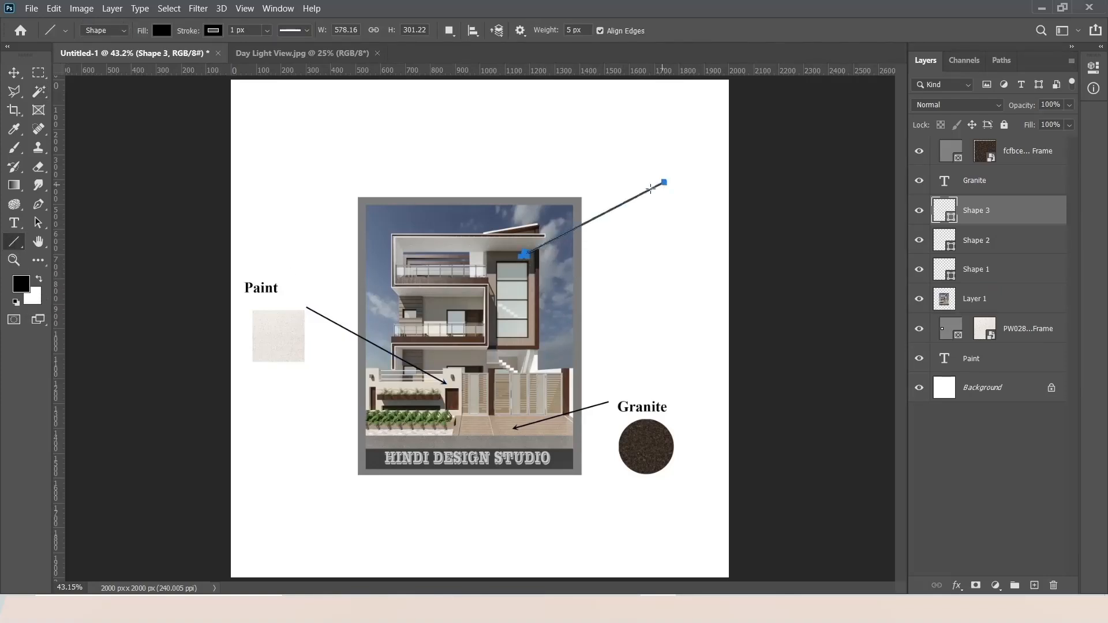
# - Draw an arrow about 373 × 564 px from the blank area at the upper left to the top-floor balcony
pyautogui.click(15, 236)
pyautogui.moveTo(420, 279); pyautogui.dragTo(327, 139)
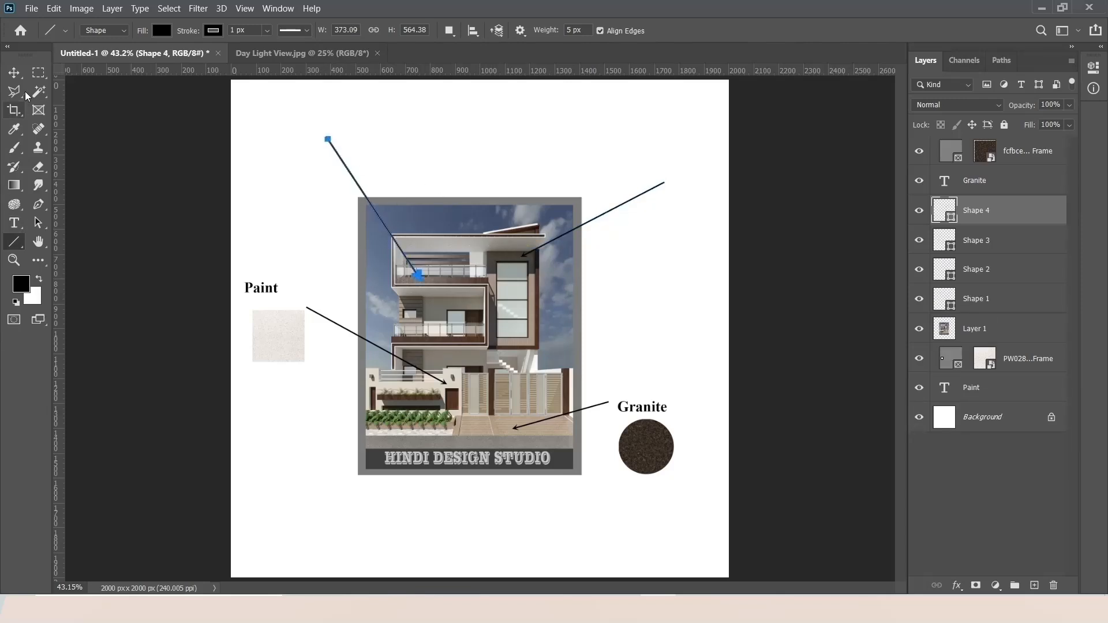
pyautogui.press('m')
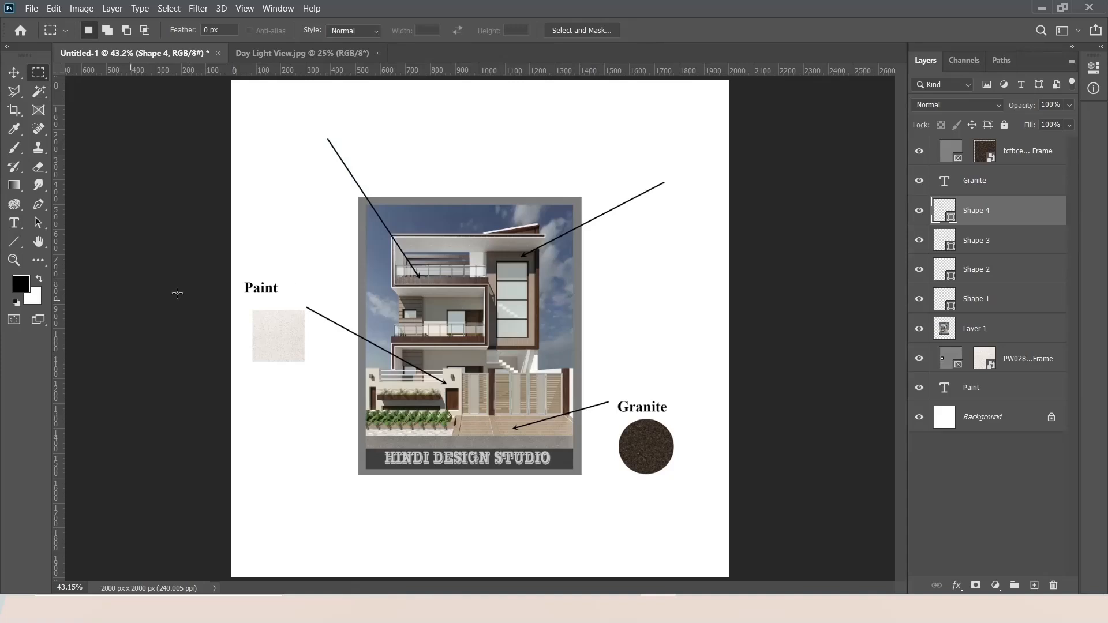
# - Draw an arrow about 456 × 60 px from the left to the wall planter, and one about 920 × 177 px from the right to the middle balcony
pyautogui.click(15, 242)
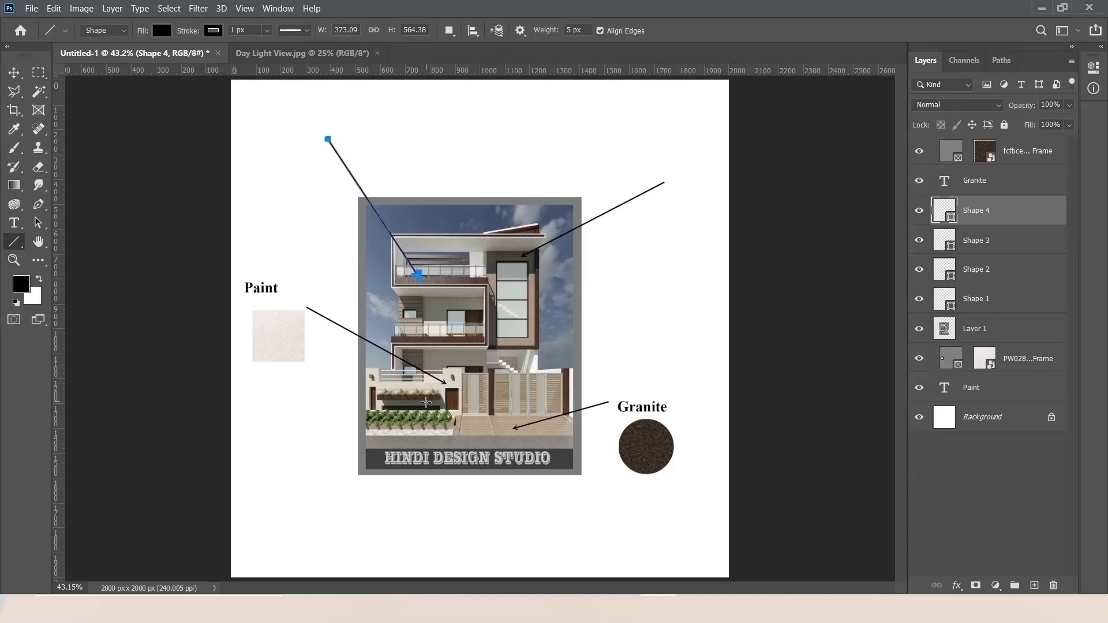
pyautogui.moveTo(410, 397); pyautogui.dragTo(295, 408)
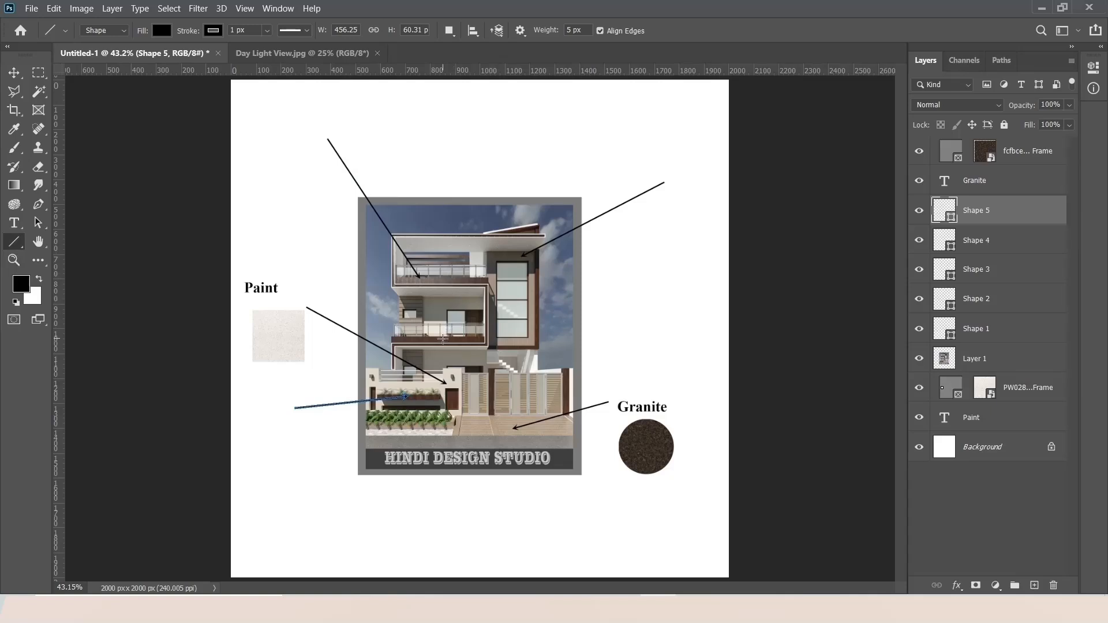
pyautogui.moveTo(442, 339); pyautogui.dragTo(672, 297)
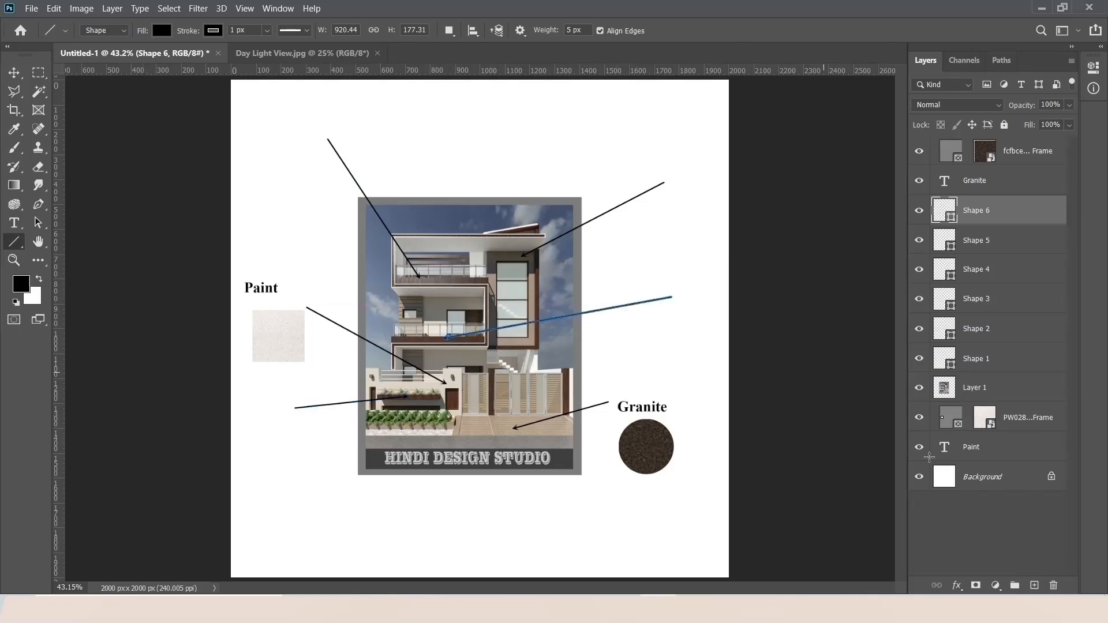
pyautogui.click(38, 72)
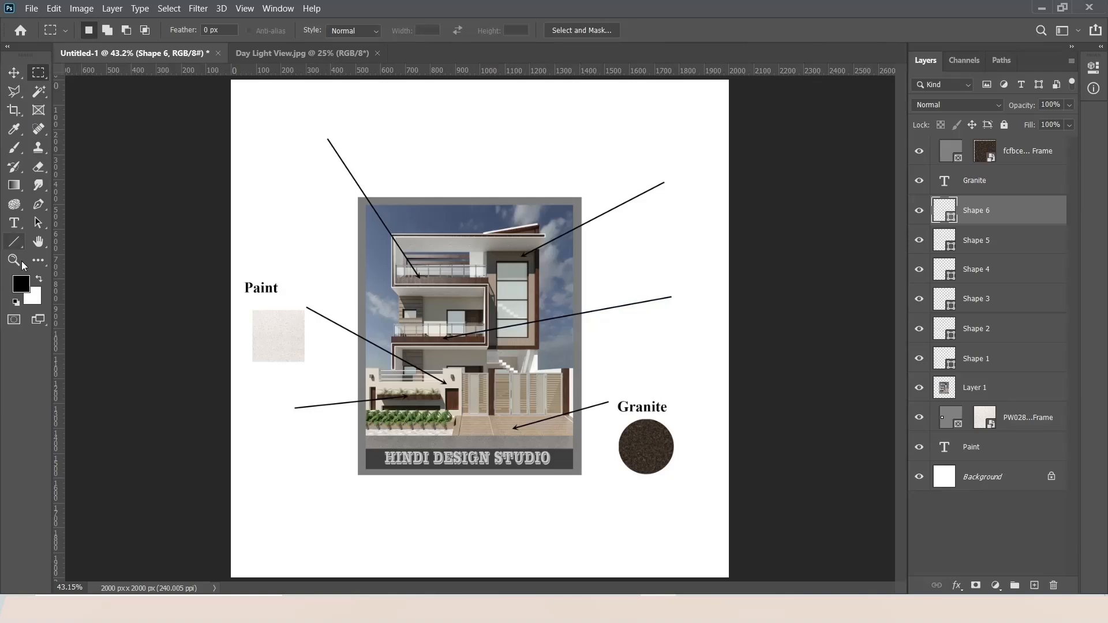
# - Draw a five-sided polygon about 194 × 202 px at the tail of the upper-right arrow, with Star and Smooth Corners off
pyautogui.click(18, 241)
pyautogui.rightClick(17, 242)
pyautogui.click(75, 281)
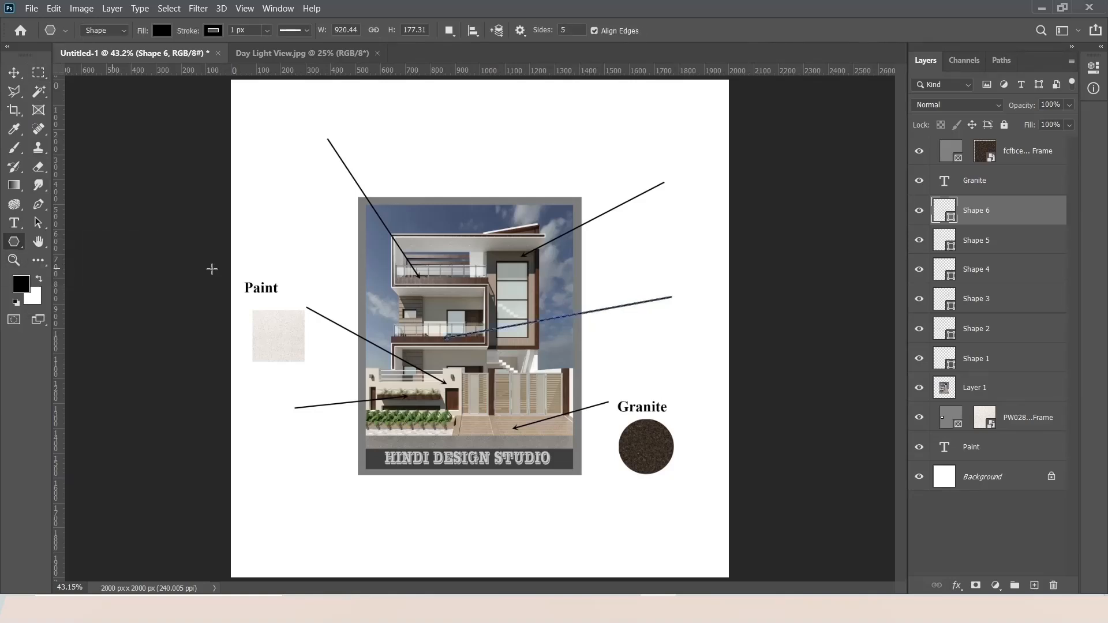
pyautogui.click(520, 31)
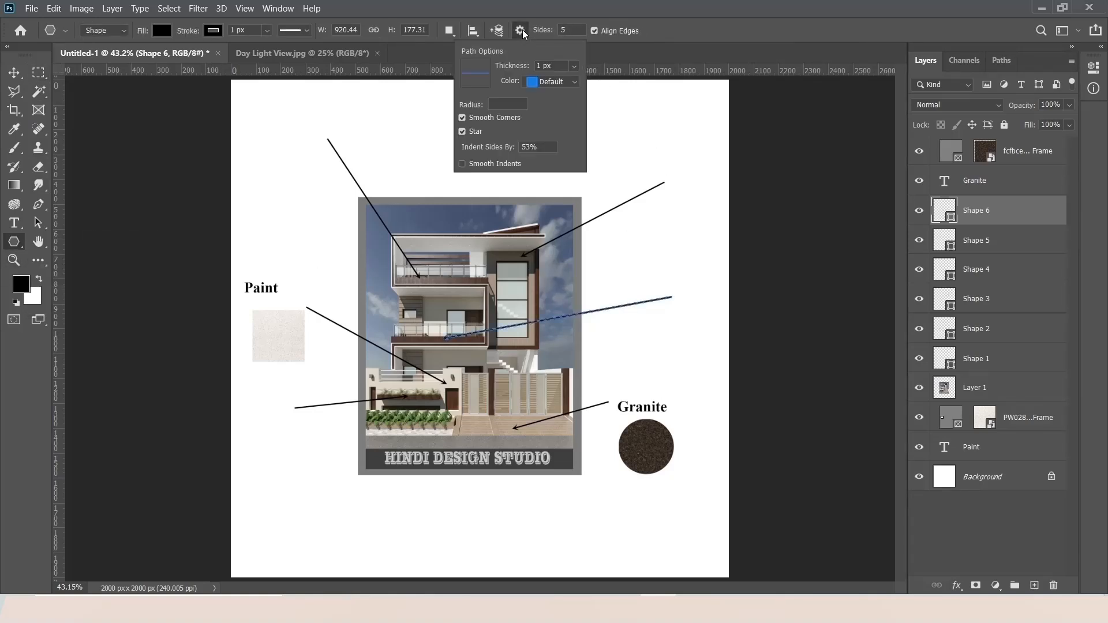
pyautogui.click(464, 132)
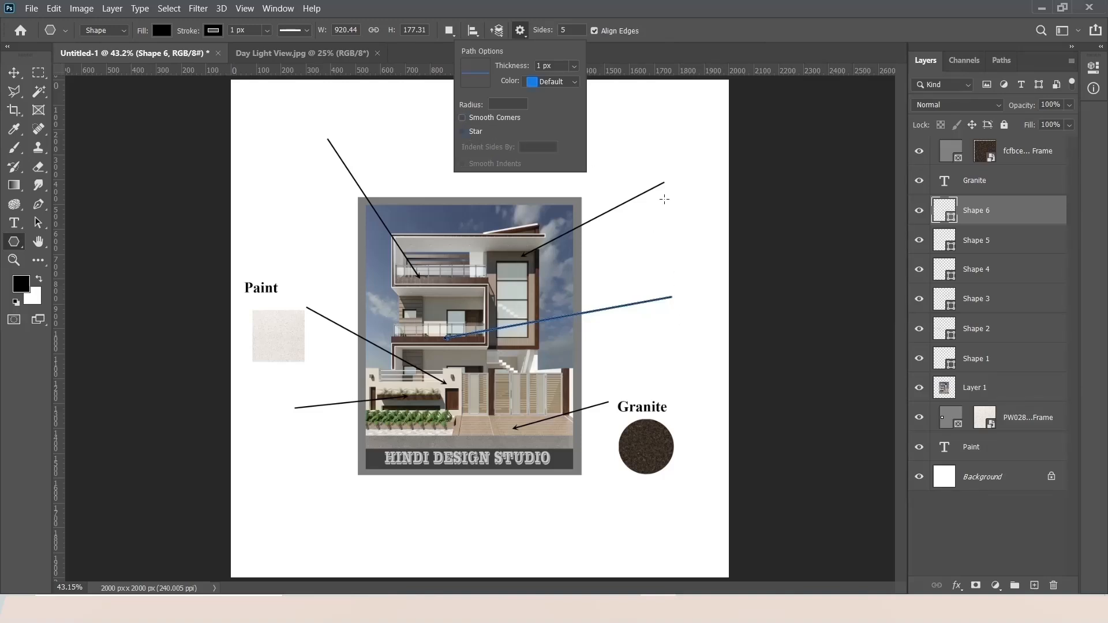
pyautogui.click(692, 189)
pyautogui.moveTo(693, 188); pyautogui.dragTo(720, 183)
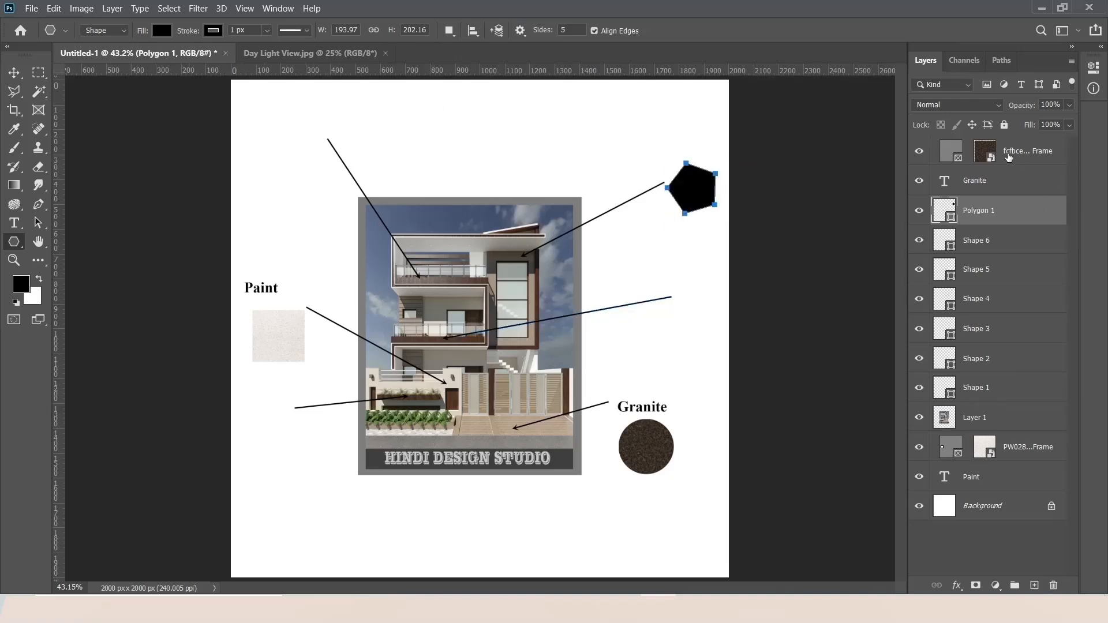
# - Convert the black pentagon layer to a frame
pyautogui.rightClick(985, 212)
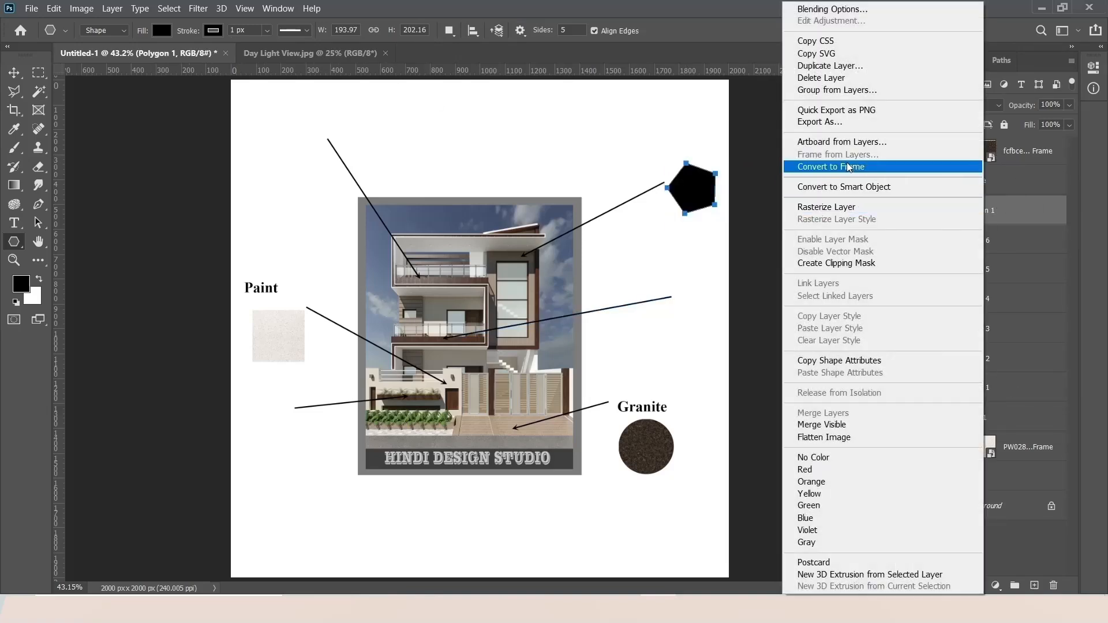
pyautogui.click(918, 165)
pyautogui.click(647, 182)
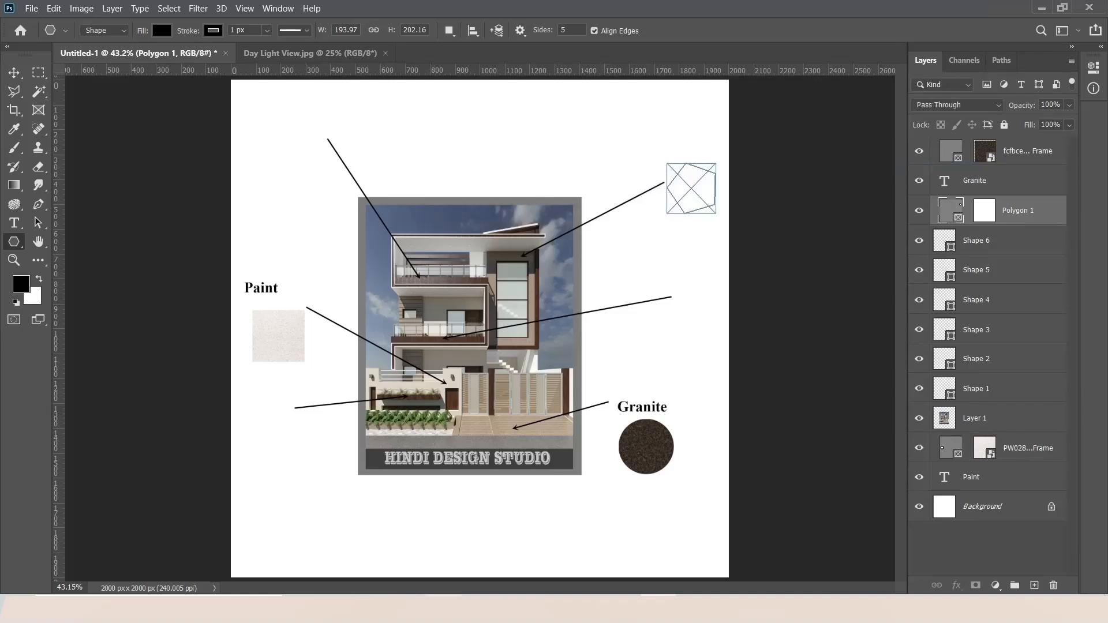
# - Fill the pentagon frame with the reddish-brown wood texture a7334a2c092e1805a577c836f1ccedf3 from the texture folder n
pyautogui.click(408, 609)
pyautogui.click(463, 568)
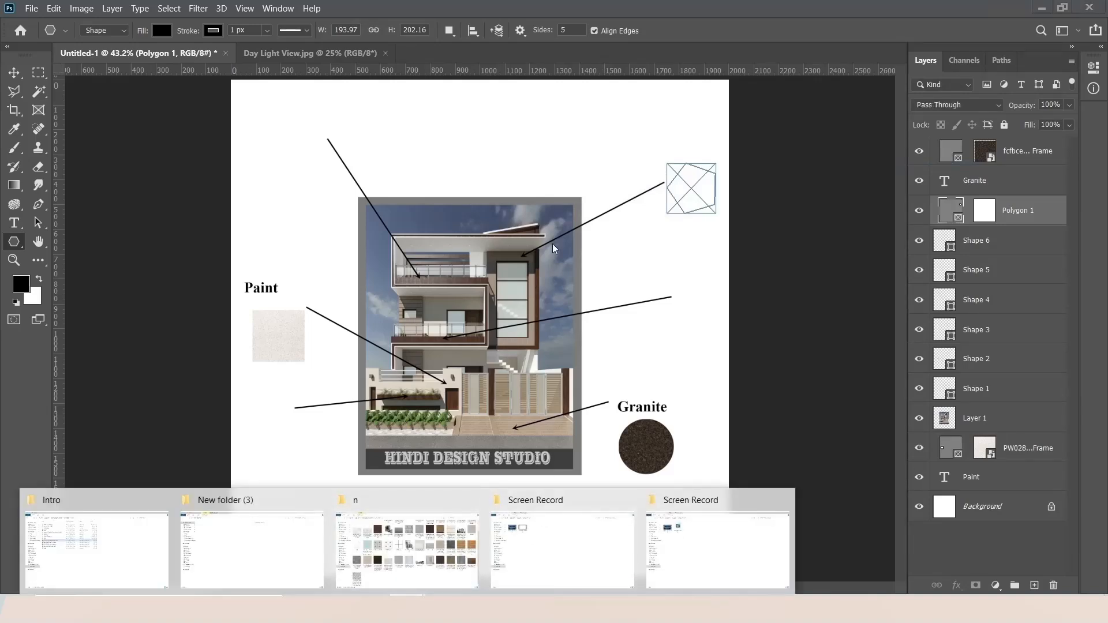
pyautogui.click(428, 551)
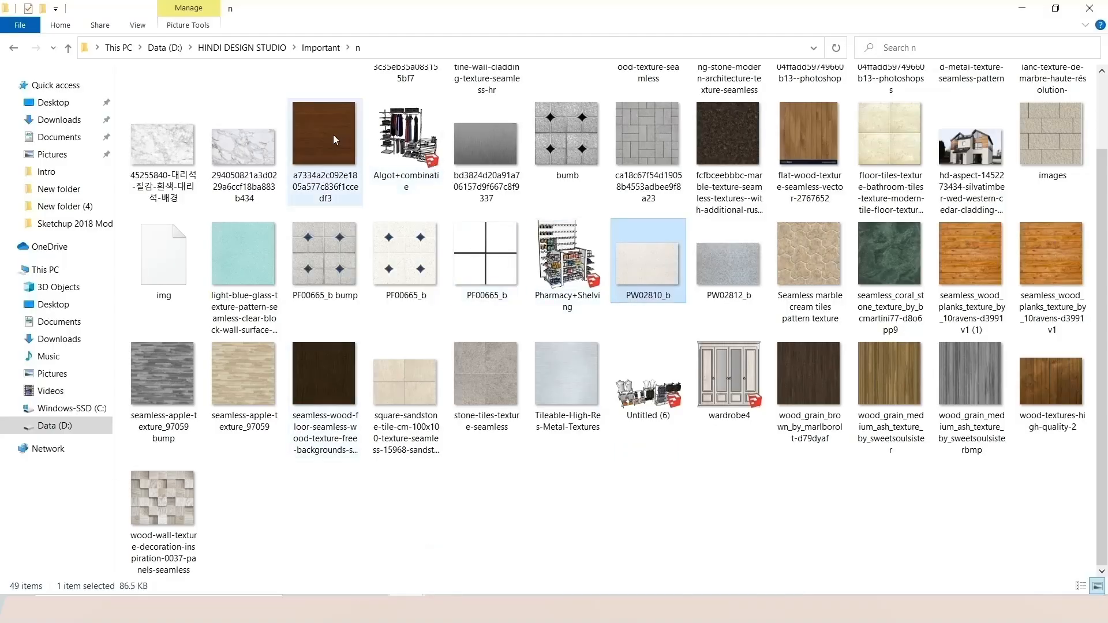
pyautogui.moveTo(333, 134); pyautogui.dragTo(695, 184)
pyautogui.click(38, 72)
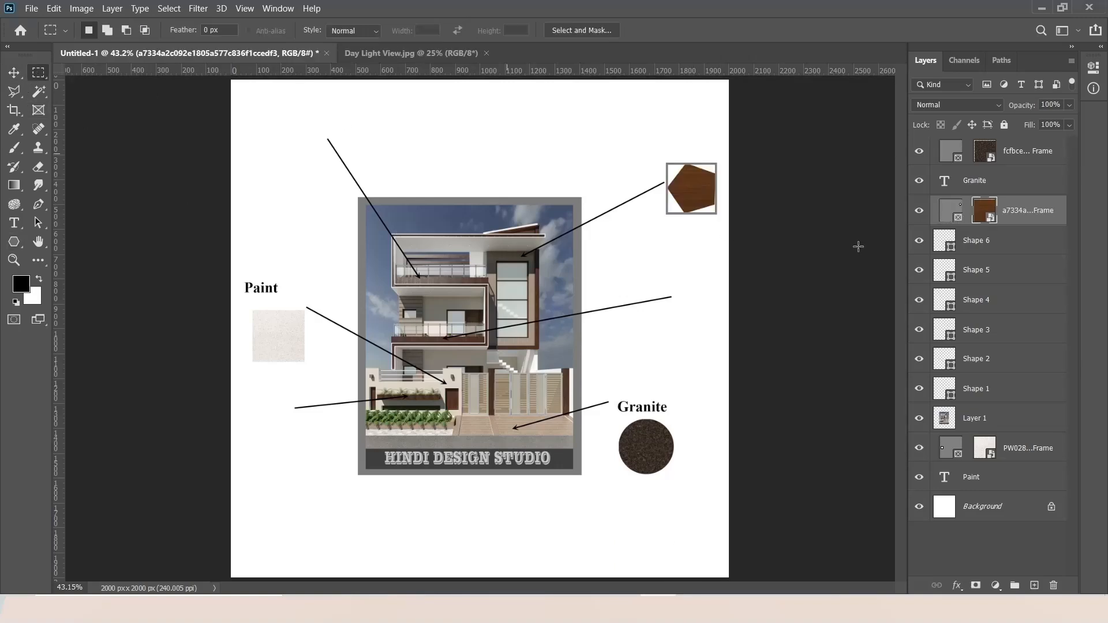
pyautogui.click(14, 72)
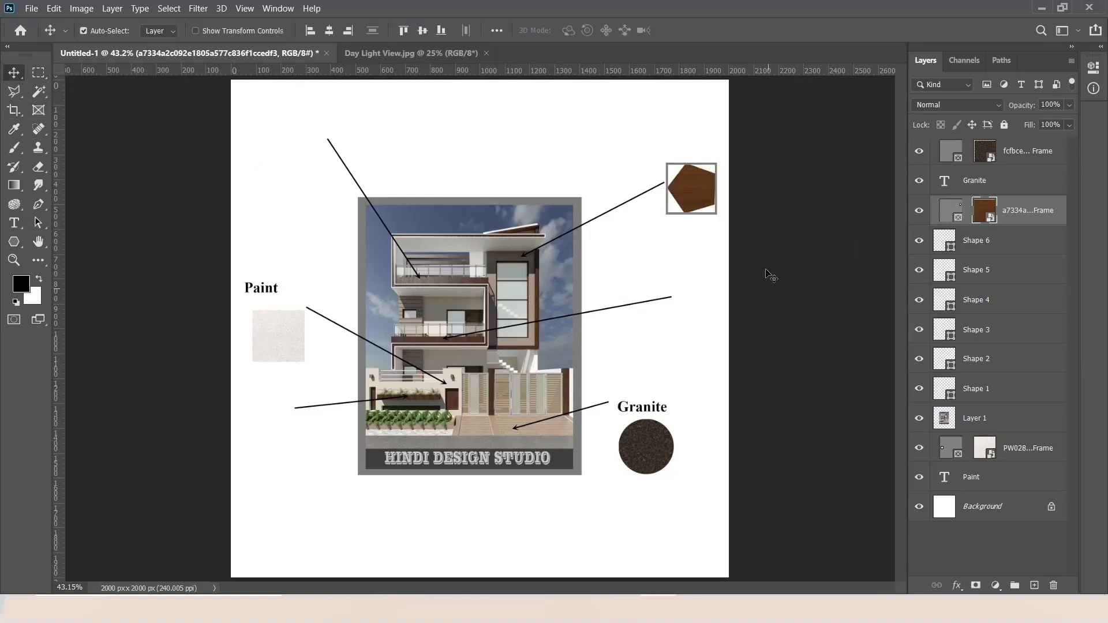
pyautogui.click(14, 223)
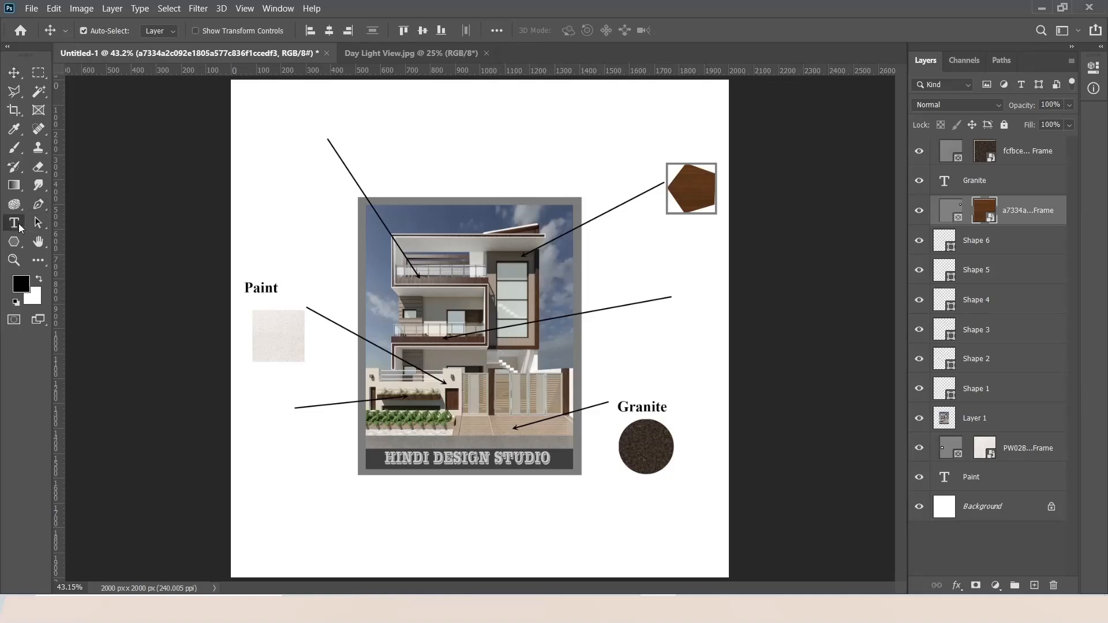
pyautogui.moveTo(608, 145); pyautogui.dragTo(692, 166)
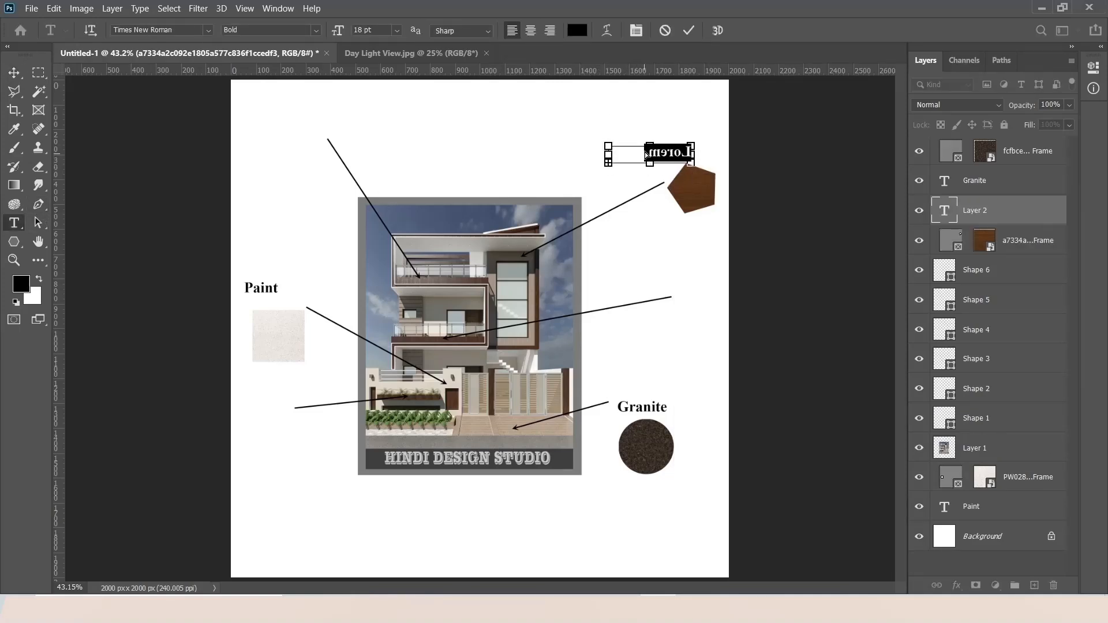
pyautogui.hotkey('ctrl', 'z')
pyautogui.click(390, 168)
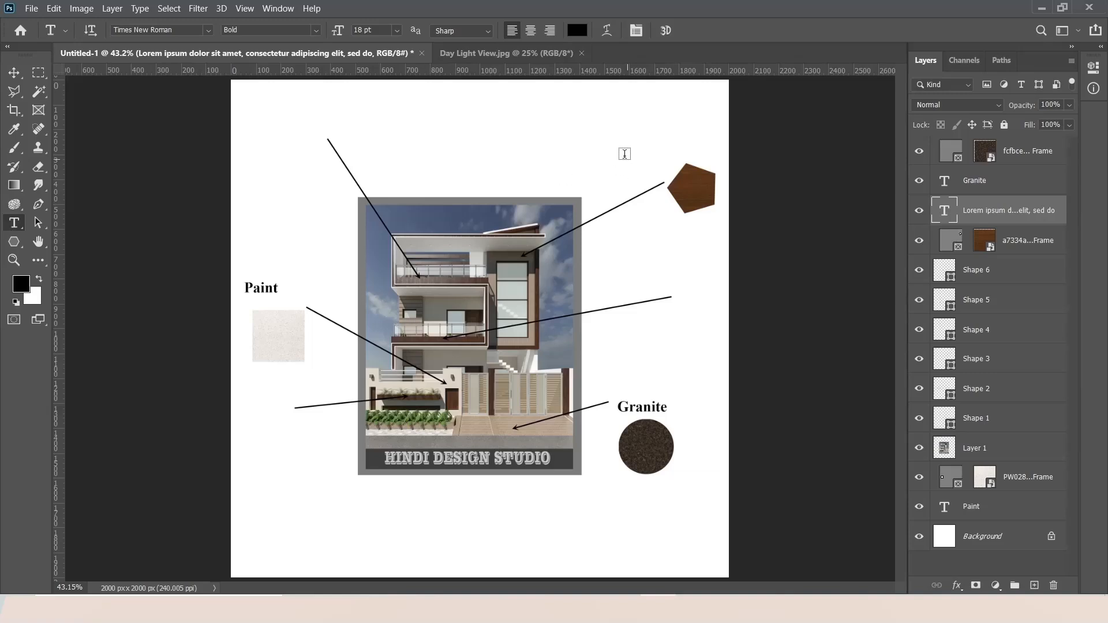
# - Add the text label "Dark Wooden" in the blank upper-right area and place it just beside the wood-filled pentagon, above the arrow's tail
pyautogui.moveTo(604, 139); pyautogui.dragTo(683, 156)
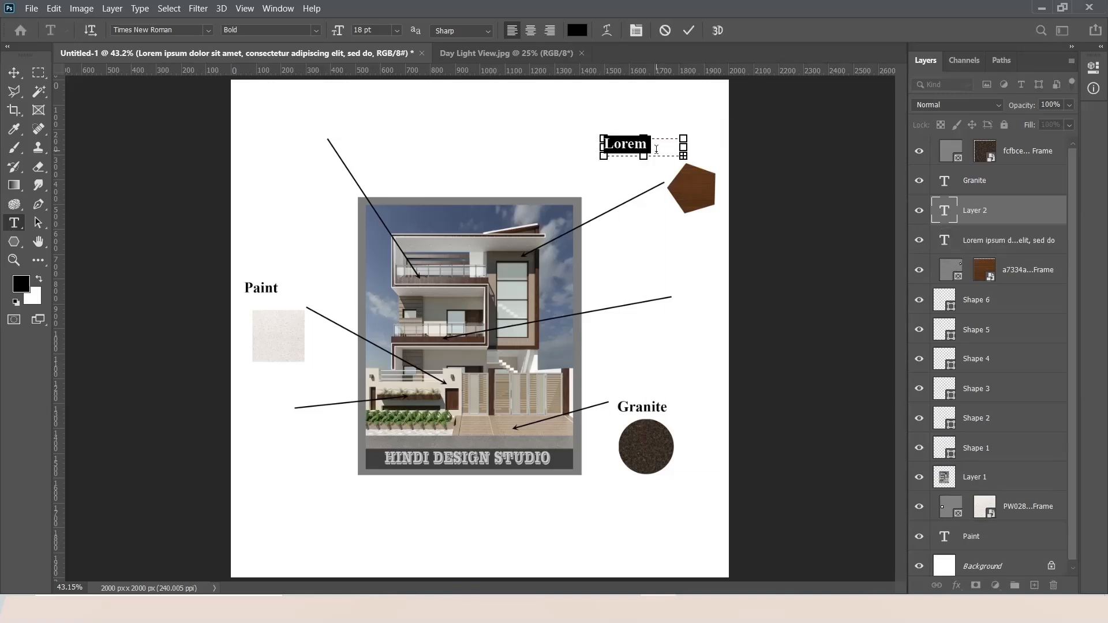
pyautogui.write('Da')
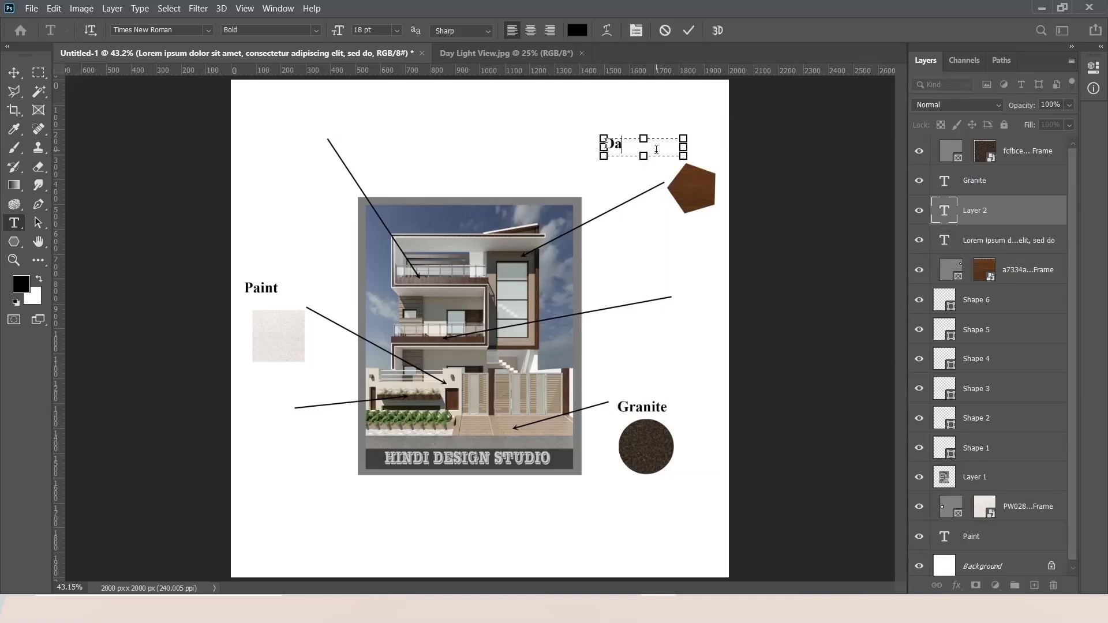
pyautogui.write('rk Wood')
pyautogui.moveTo(685, 147); pyautogui.dragTo(748, 178)
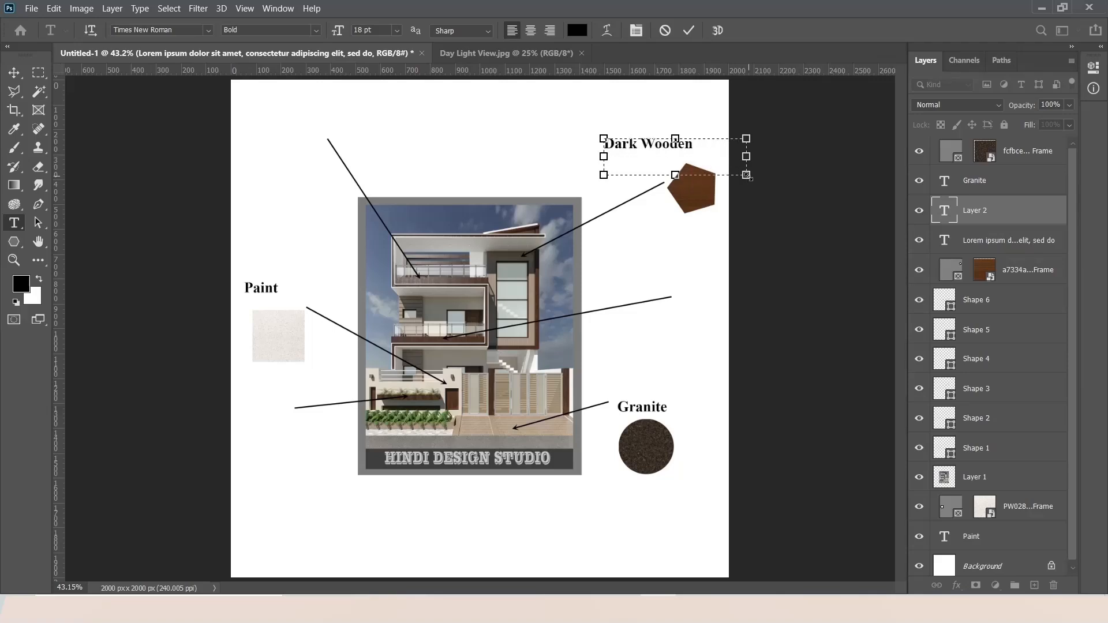
pyautogui.click(38, 72)
pyautogui.moveTo(611, 144); pyautogui.dragTo(592, 167)
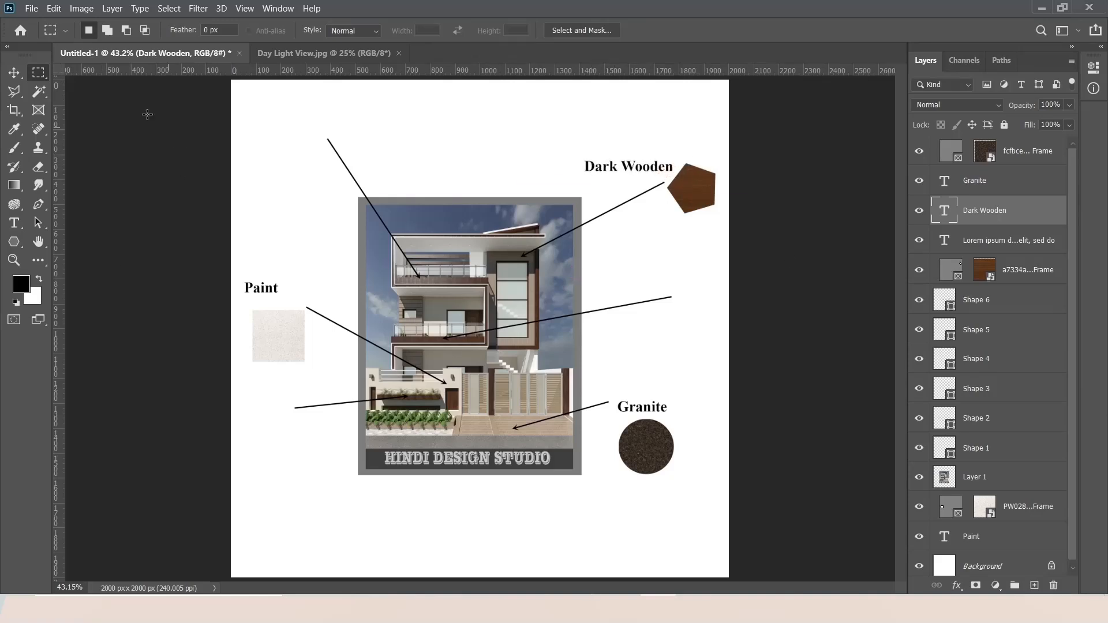
pyautogui.click(14, 72)
pyautogui.click(34, 70)
# - Fit the whole document on screen and look over the layer stack
pyautogui.click(14, 260)
pyautogui.rightClick(388, 284)
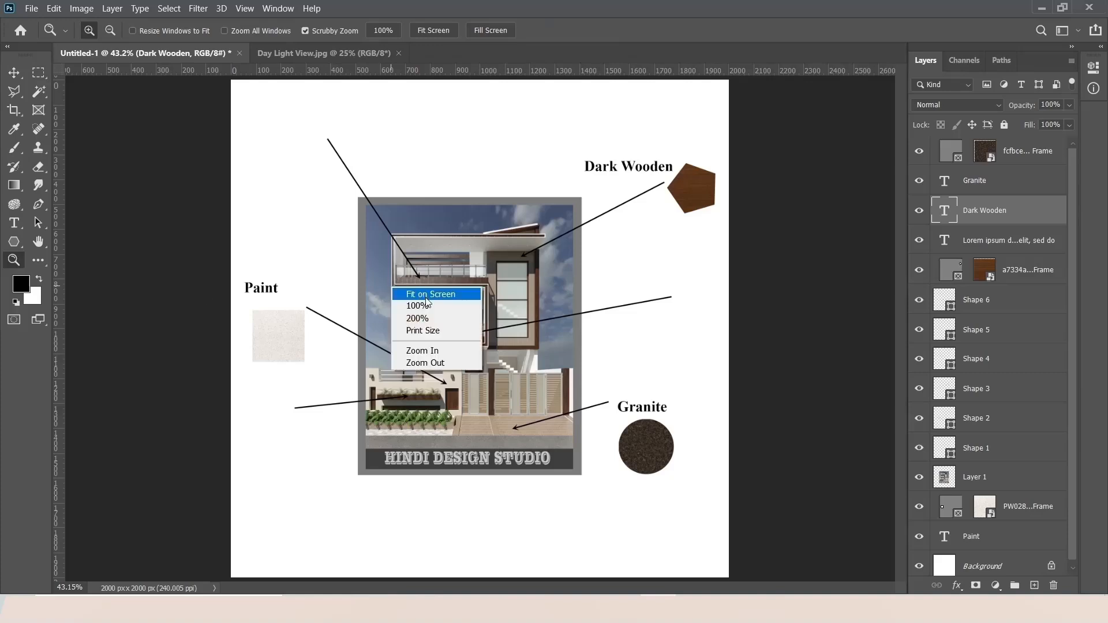
pyautogui.click(428, 300)
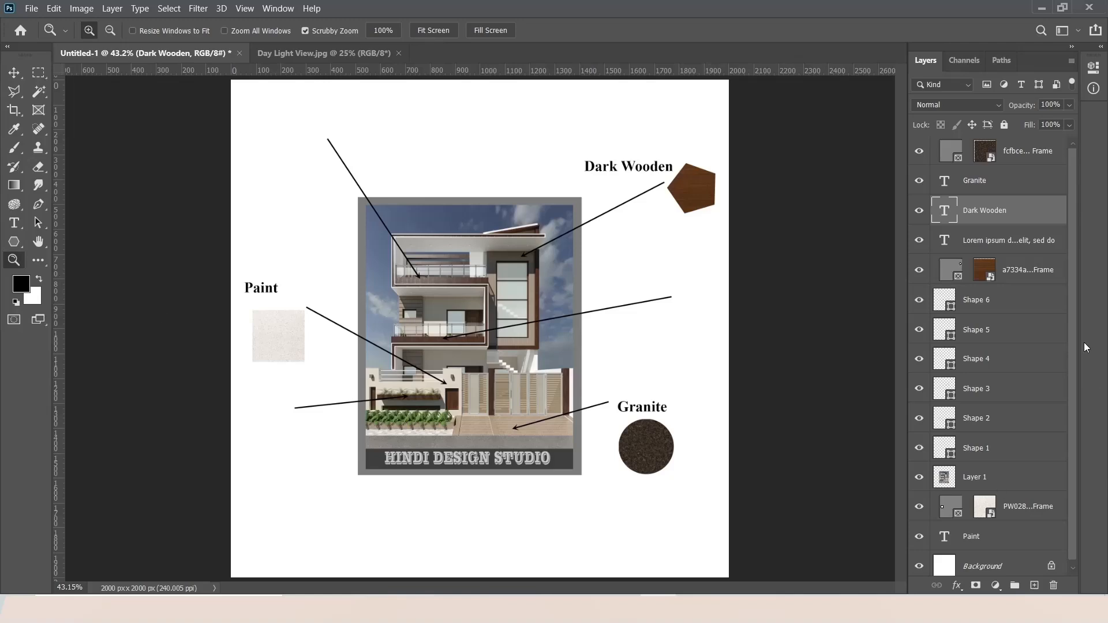
pyautogui.scroll(-1, 996, 534)
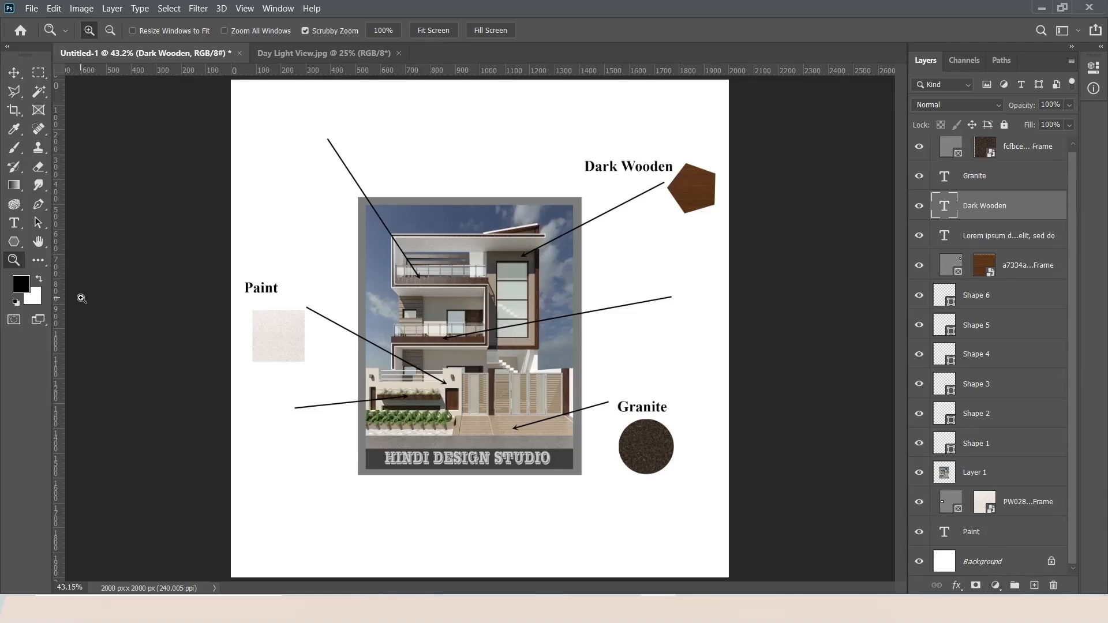
# - Sample the foreground colour from the dark wall beside the tall window and the background colour a79c8b from the driveway
pyautogui.click(25, 287)
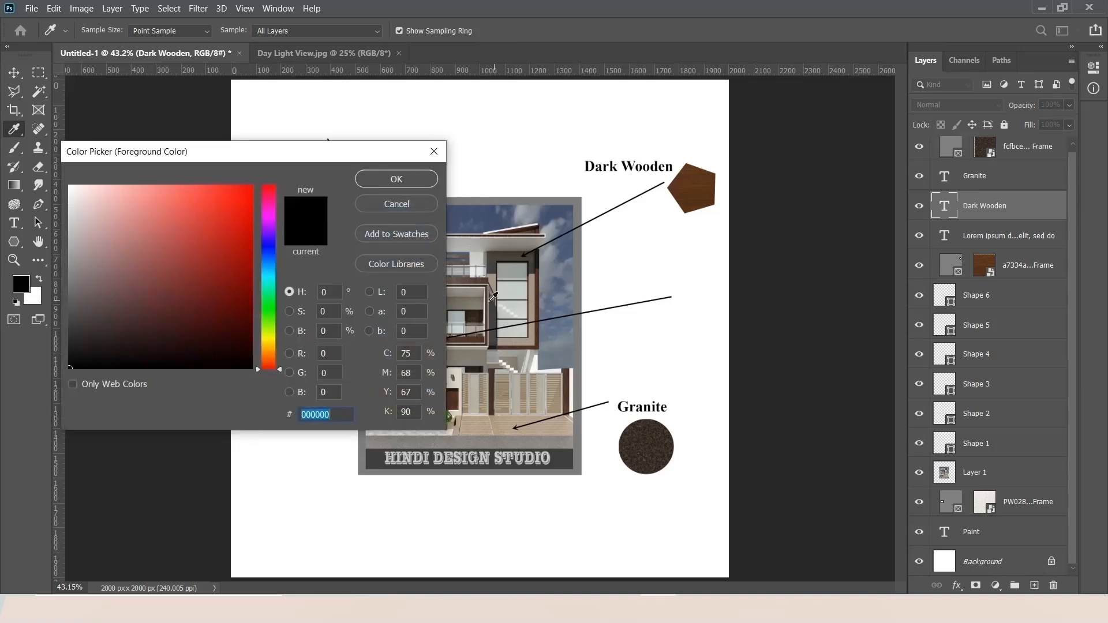
pyautogui.click(496, 259)
pyautogui.click(396, 179)
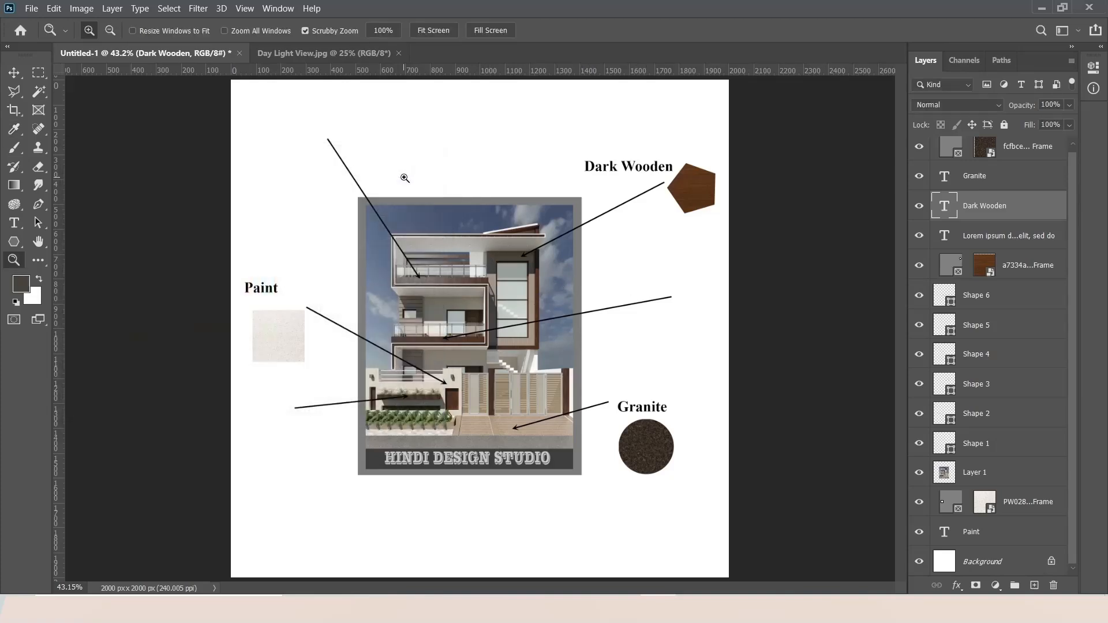
pyautogui.click(37, 300)
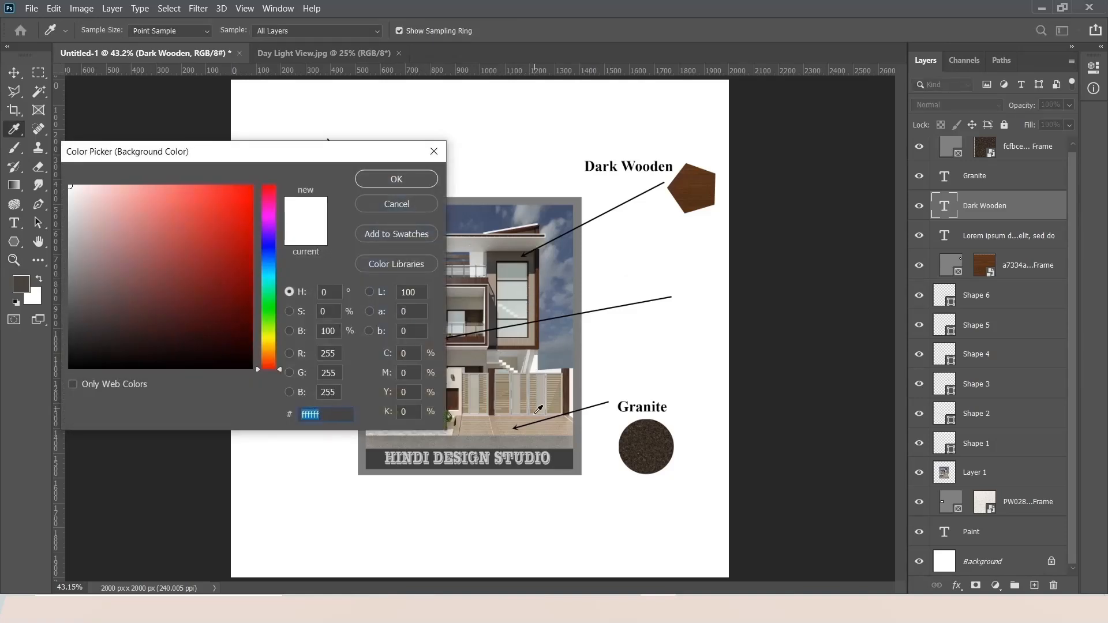
pyautogui.click(495, 422)
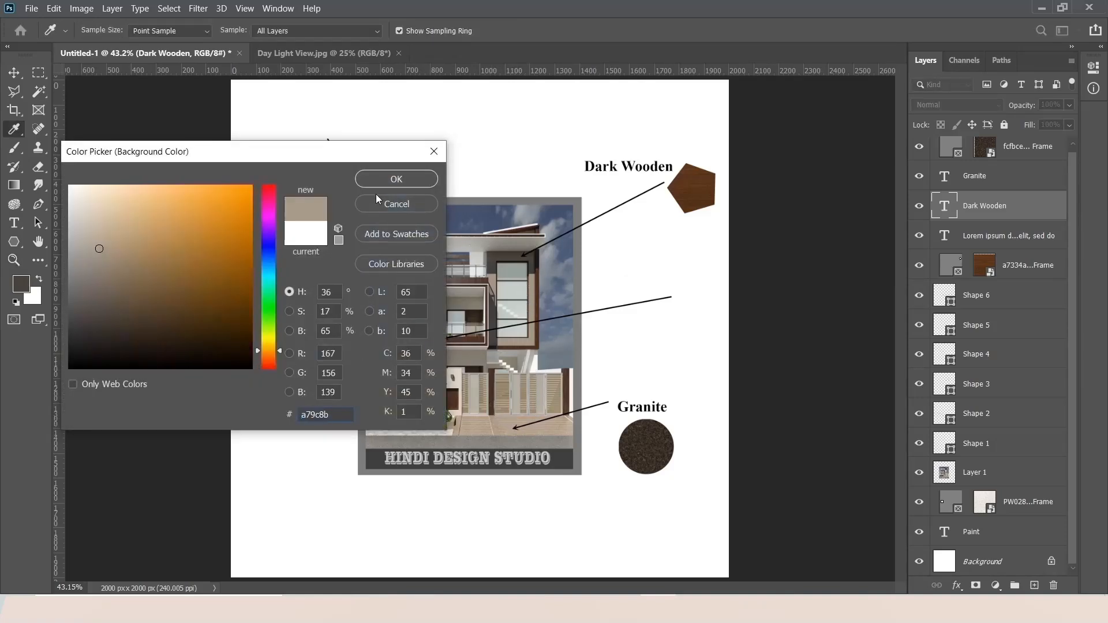
pyautogui.click(381, 181)
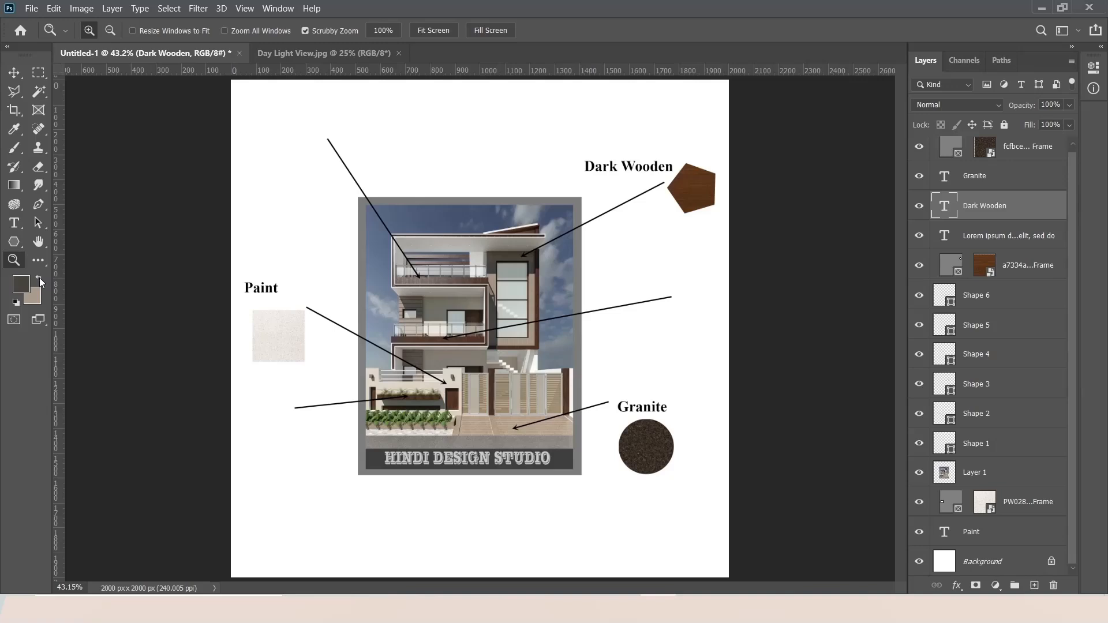
# - Swap the foreground and background colours, check the foreground colour picker, and reset both colours to default black and white
pyautogui.click(40, 278)
pyautogui.click(39, 279)
pyautogui.click(21, 283)
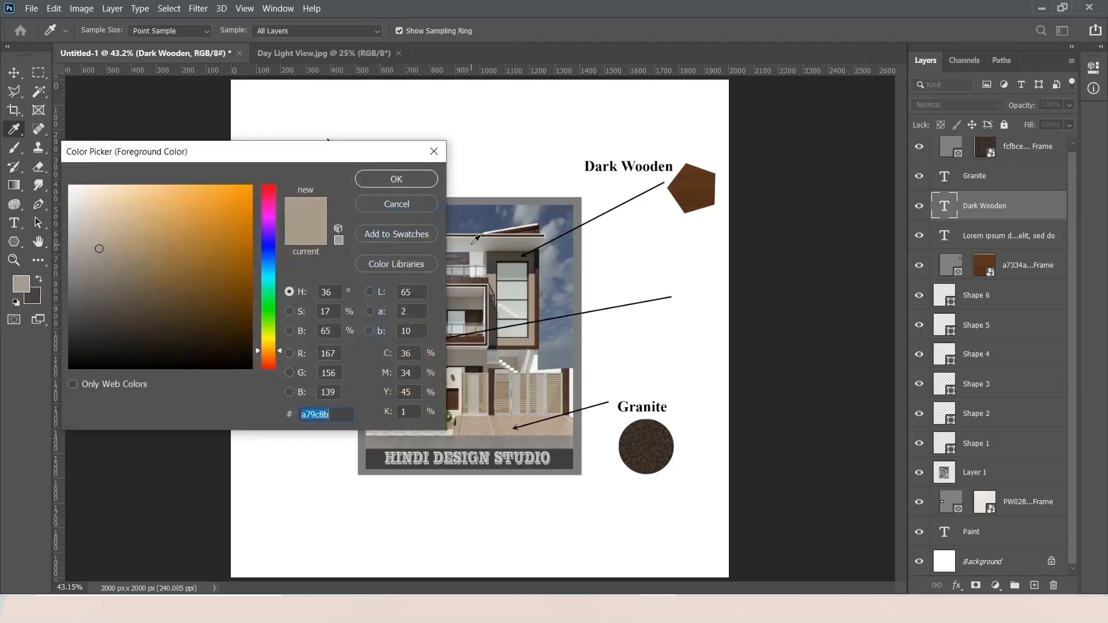
pyautogui.click(414, 209)
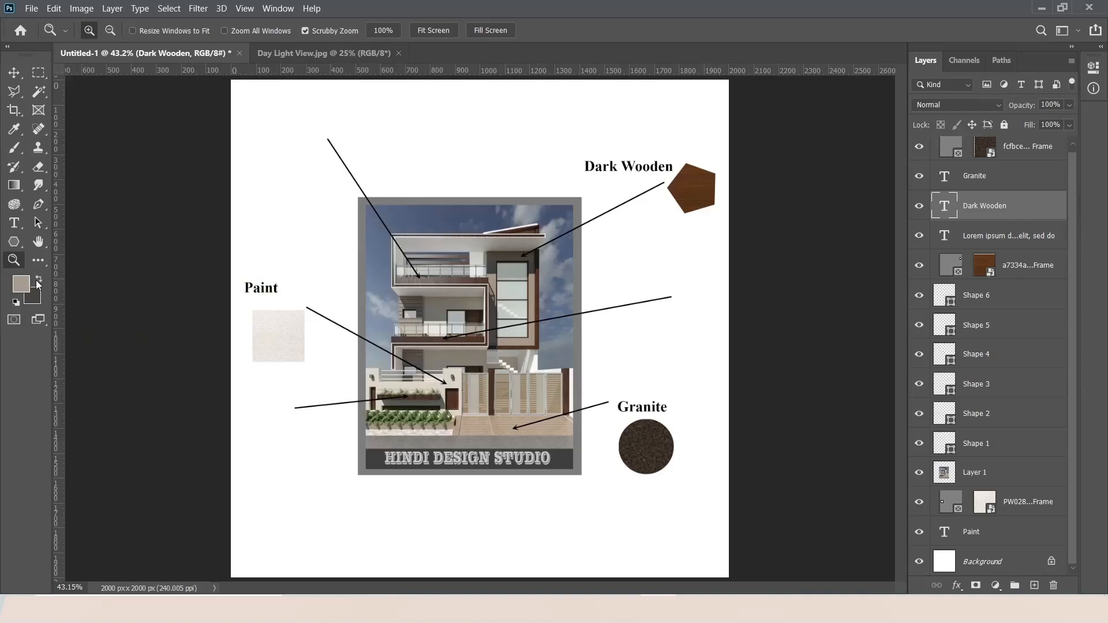
pyautogui.click(16, 302)
# - Turn Quick Mask mode on and off again for the Dark Wooden layer
pyautogui.click(13, 321)
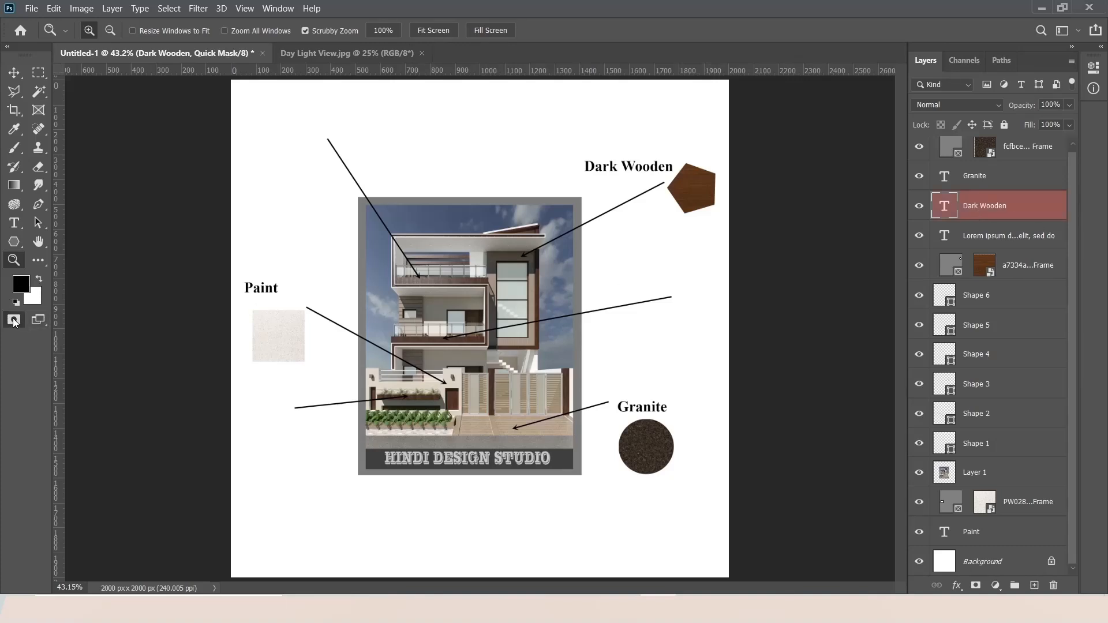
pyautogui.click(14, 321)
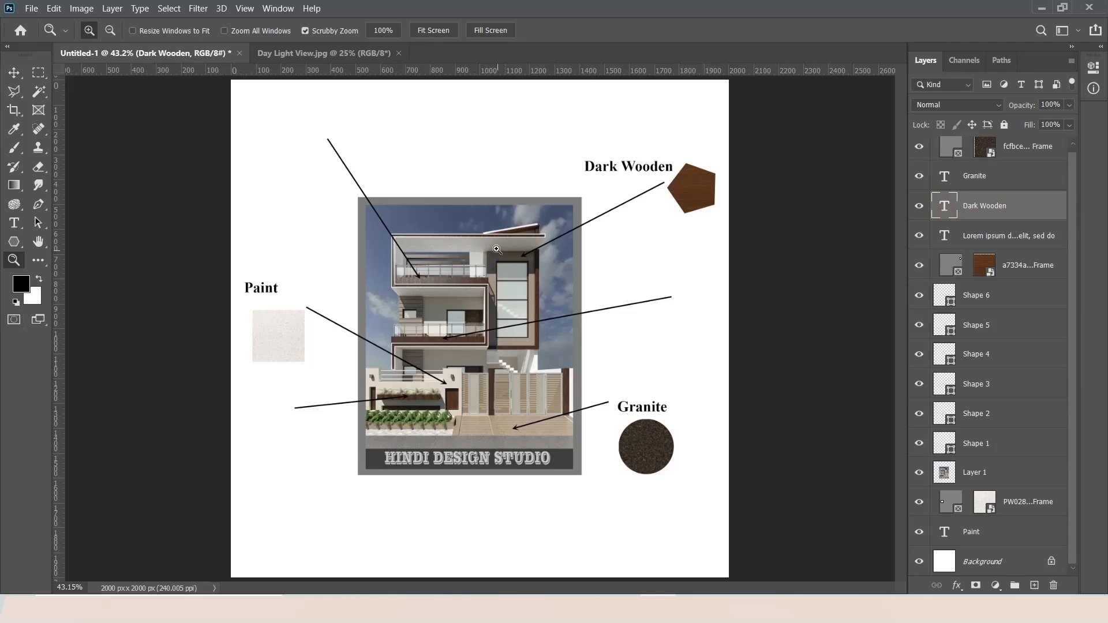
pyautogui.click(16, 321)
pyautogui.click(15, 321)
# - View the document in Full Screen Mode With Menu Bar and in Full Screen Mode, and return to Standard Screen Mode
pyautogui.rightClick(42, 321)
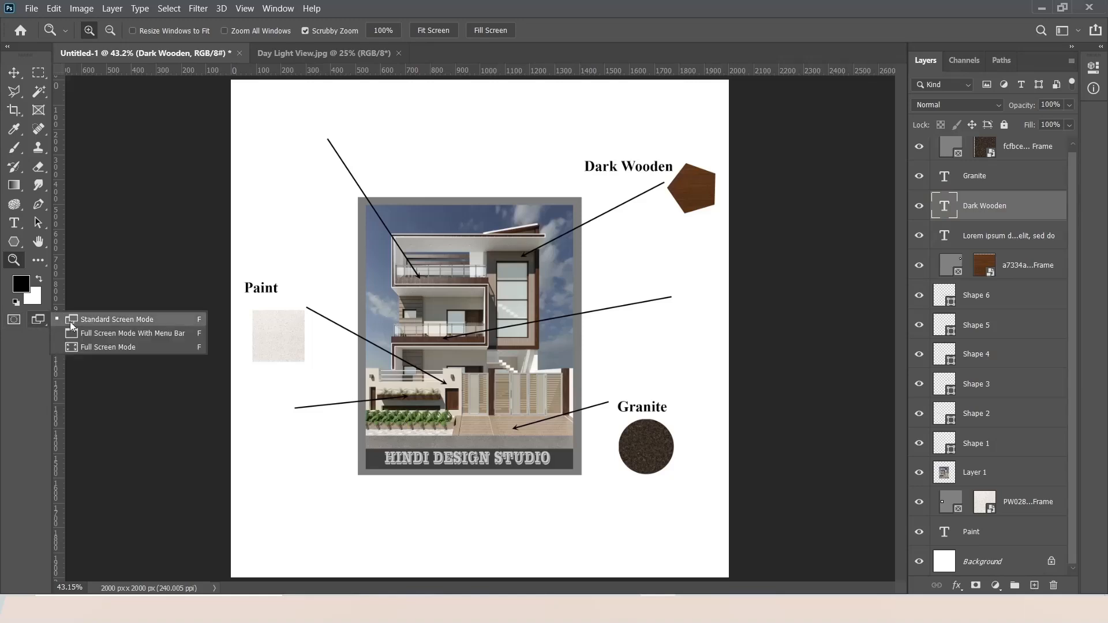
pyautogui.click(115, 333)
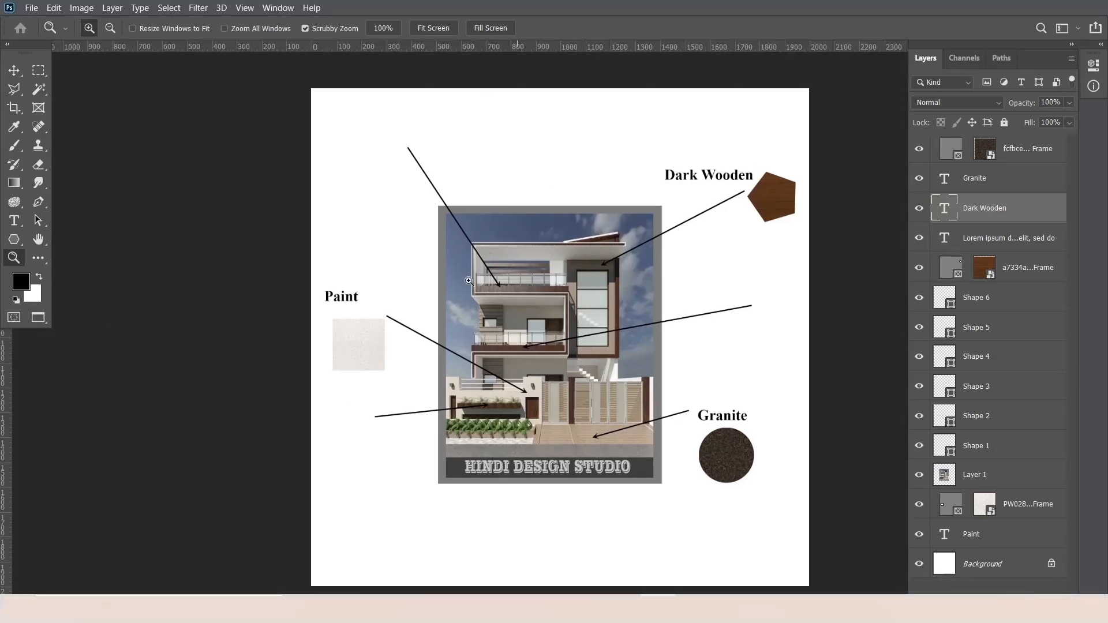
pyautogui.rightClick(40, 319)
pyautogui.click(97, 345)
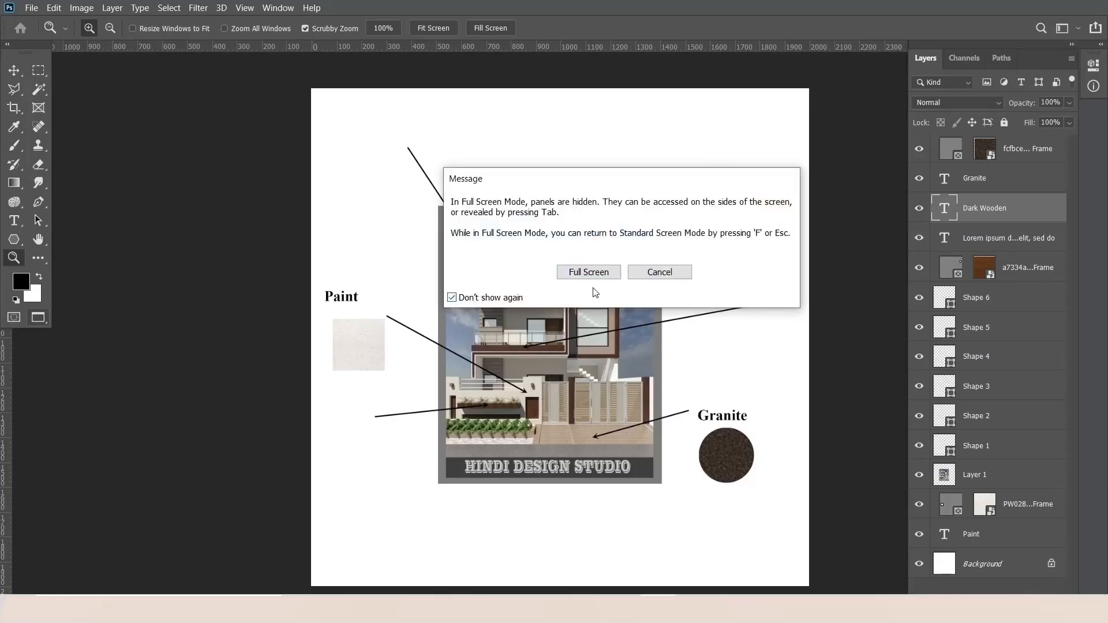
pyautogui.click(593, 272)
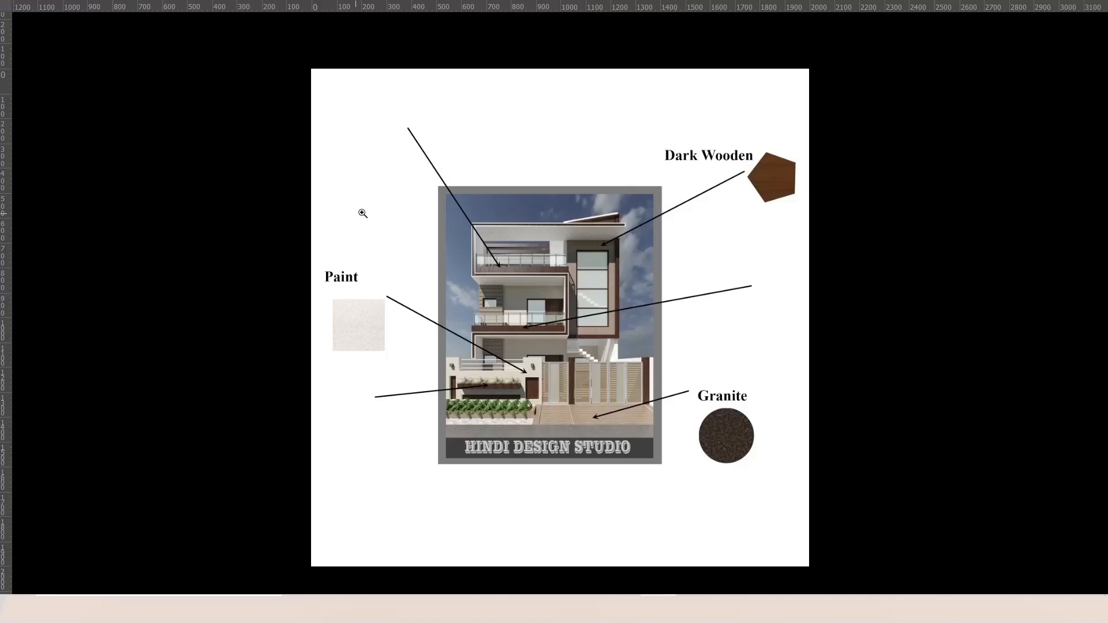
pyautogui.press('Escape')
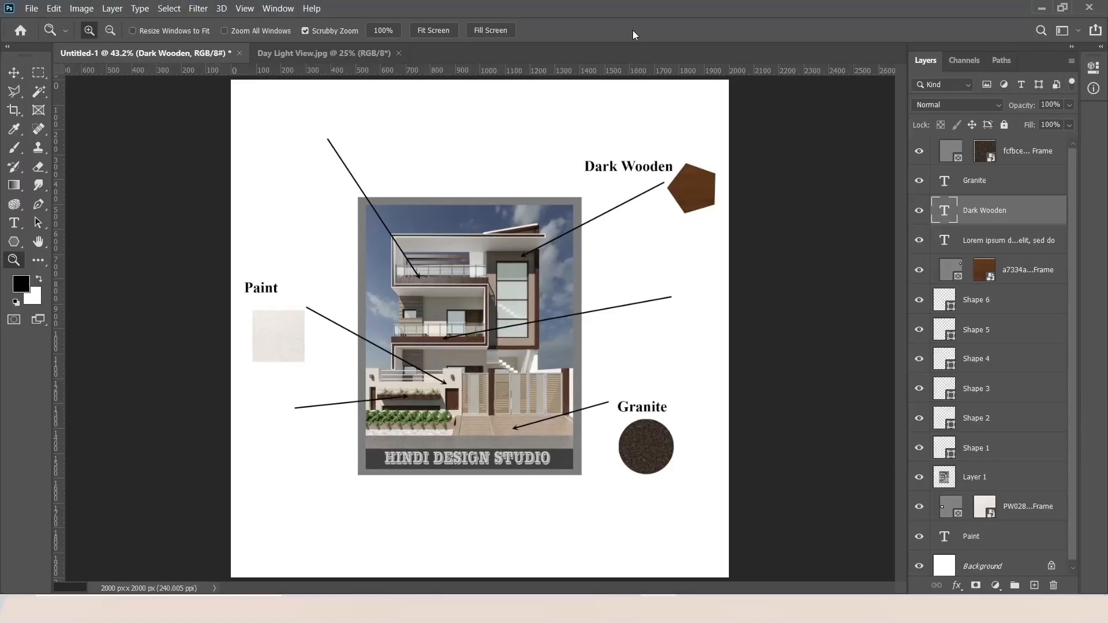
# - Cycle through the screen modes back to Standard Screen Mode and activate the Rectangular Marquee tool
pyautogui.click(40, 318)
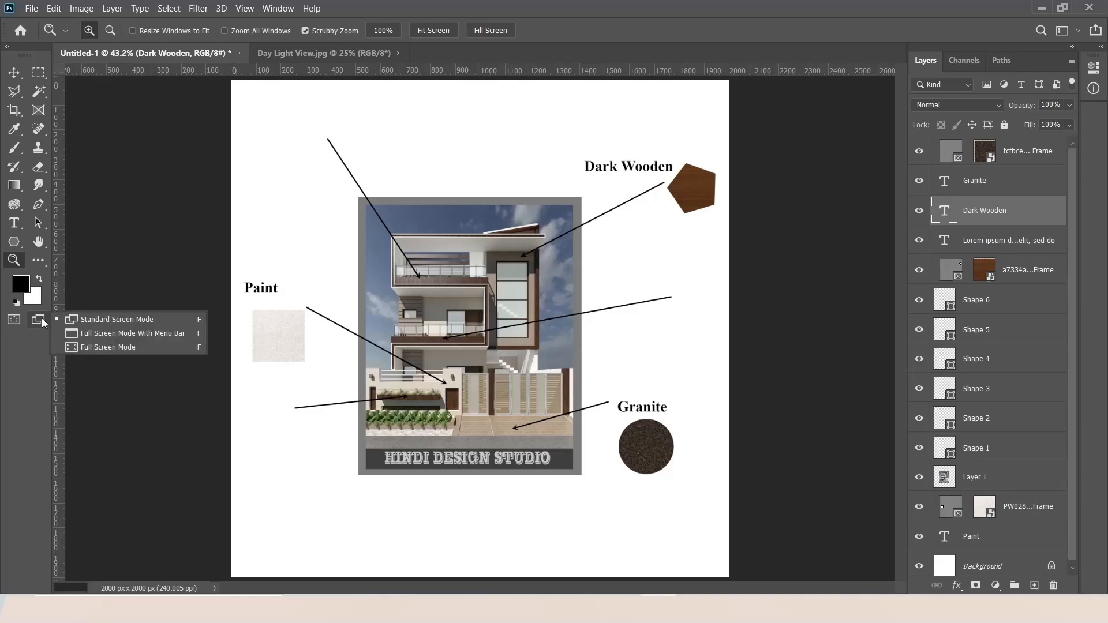
pyautogui.click(44, 315)
pyautogui.click(44, 316)
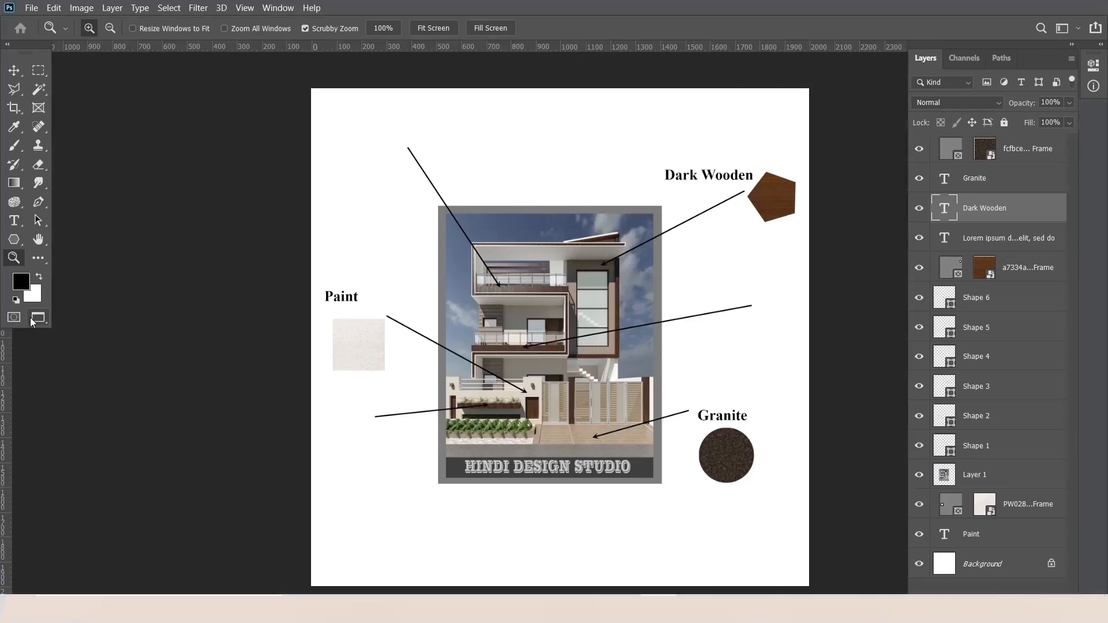
pyautogui.click(33, 317)
pyautogui.rightClick(192, 318)
pyautogui.click(195, 313)
pyautogui.press('f')
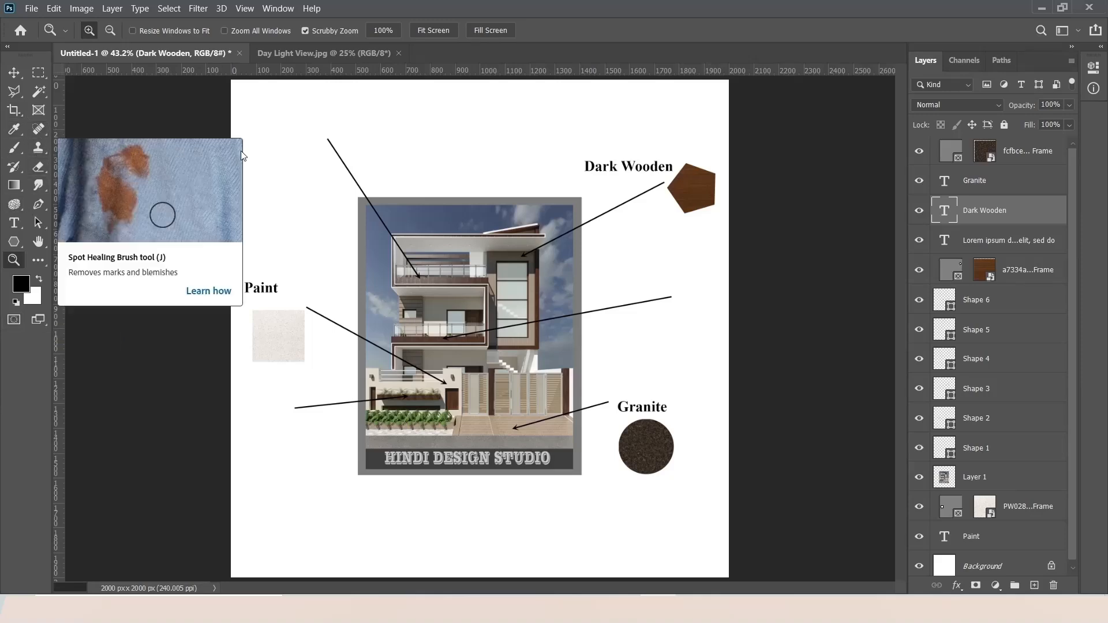
pyautogui.click(31, 72)
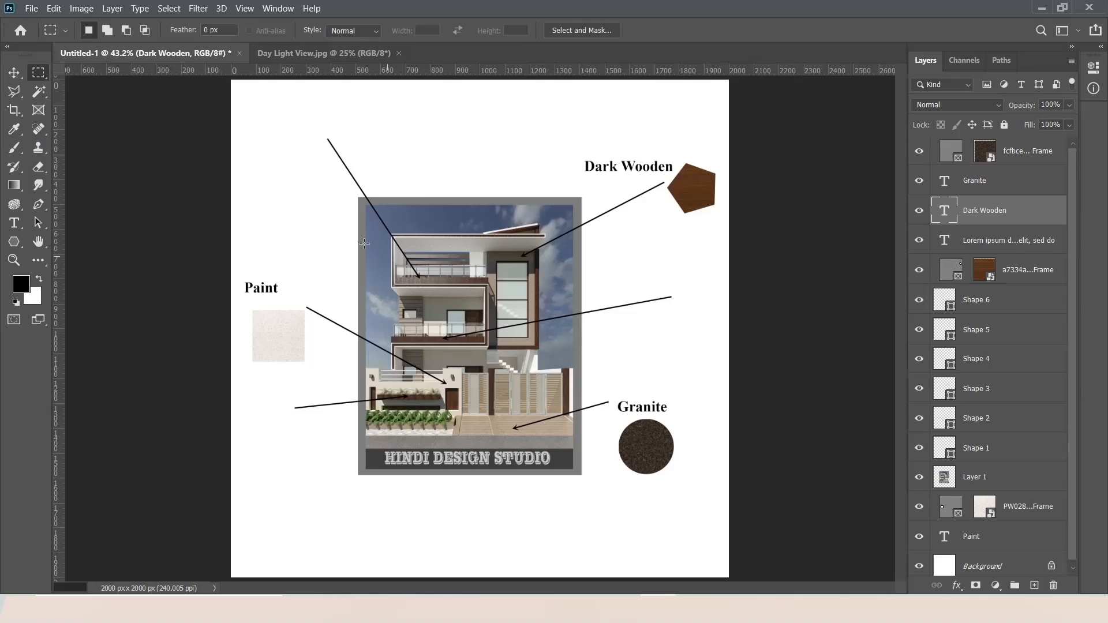